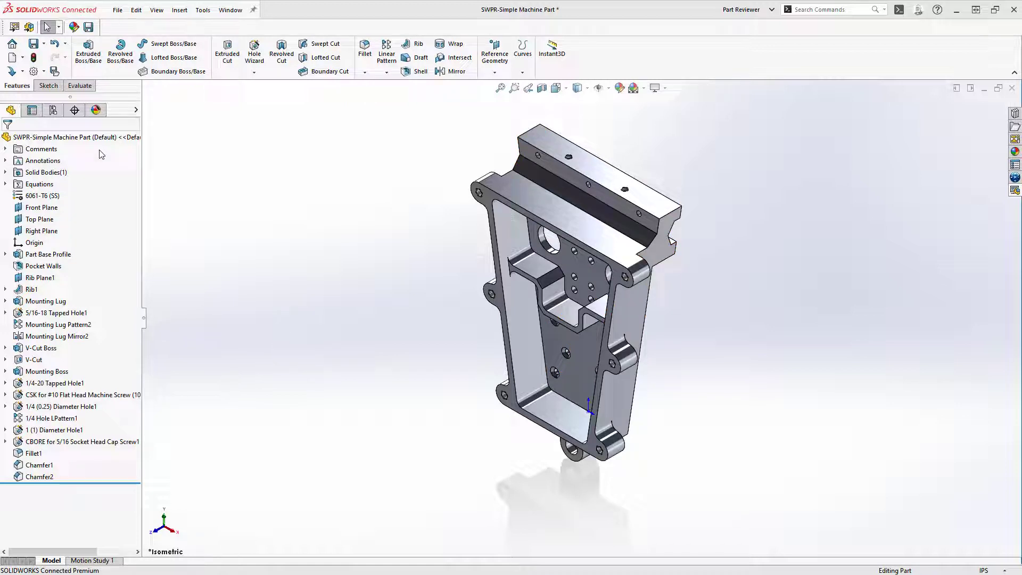
Expand the Comments folder in the feature tree and read the comment on Part Base Profile
click(6, 149)
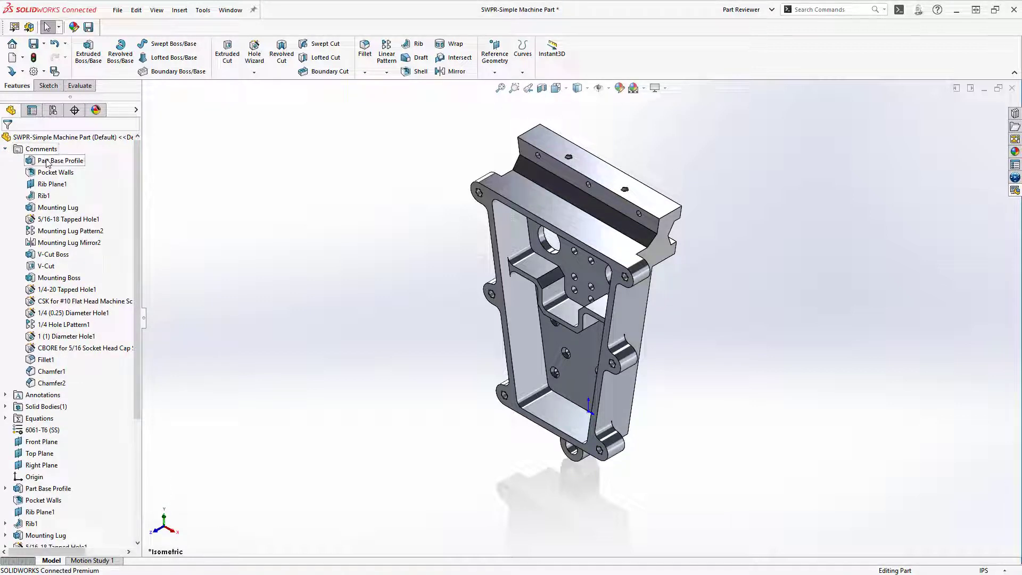
mouse_move(47, 162)
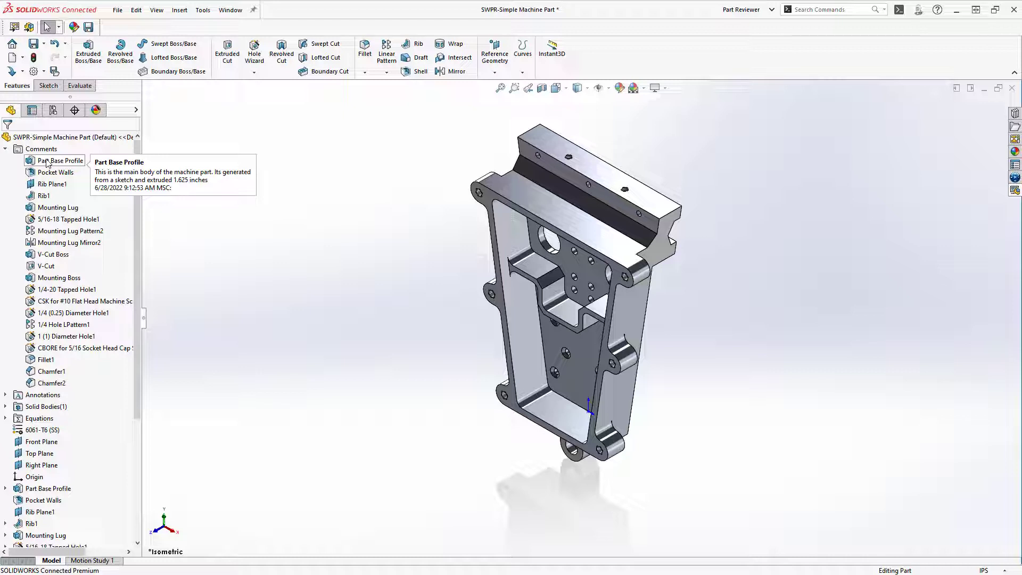
double_click(48, 163)
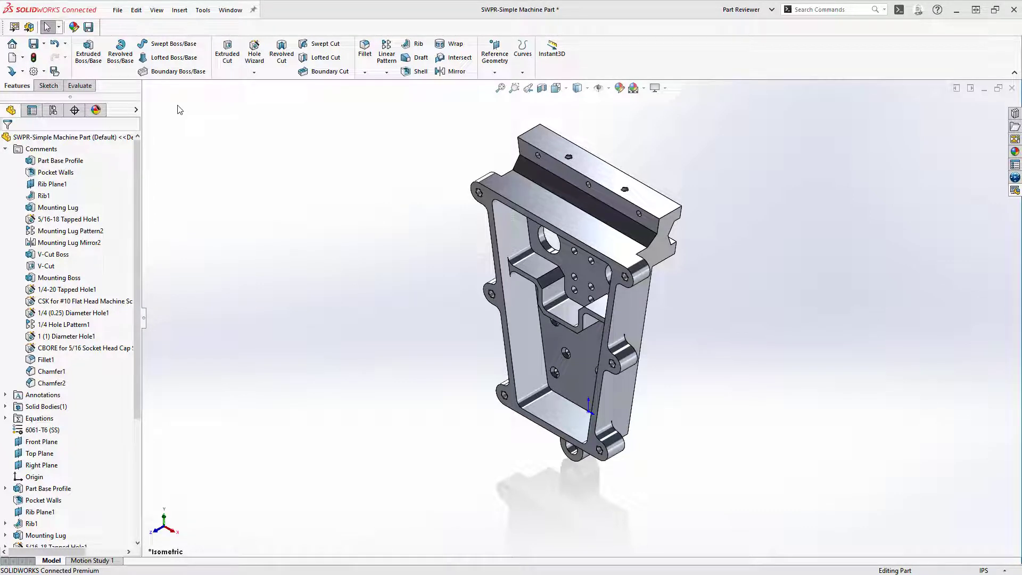
right_click(83, 88)
mouse_move(109, 119)
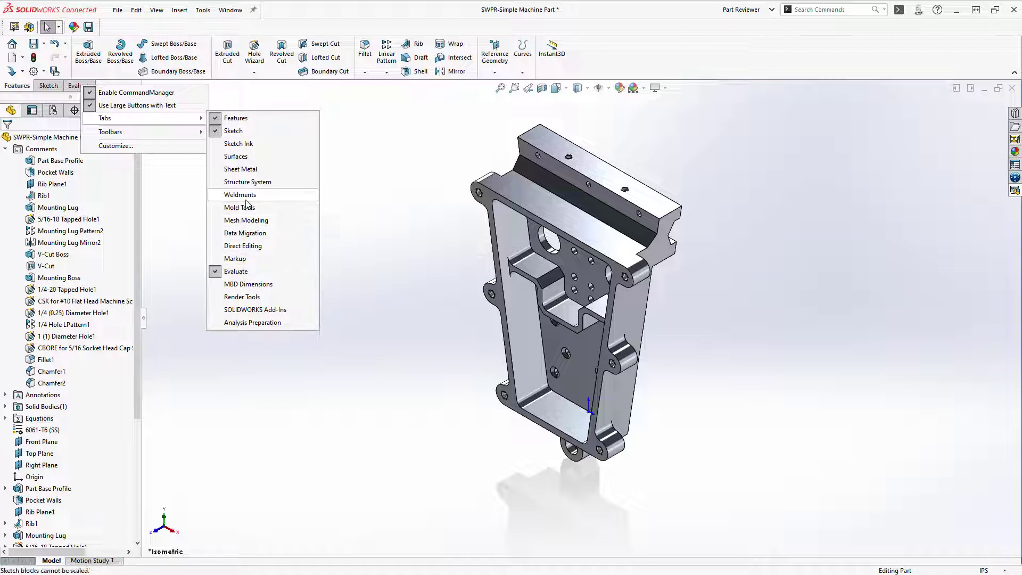
click(377, 169)
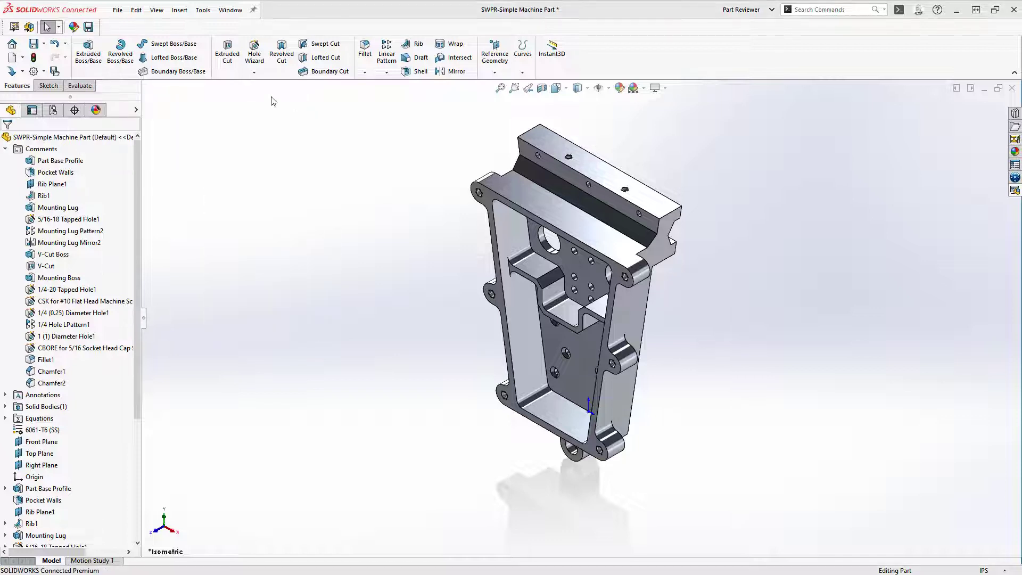
click(178, 11)
mouse_move(200, 53)
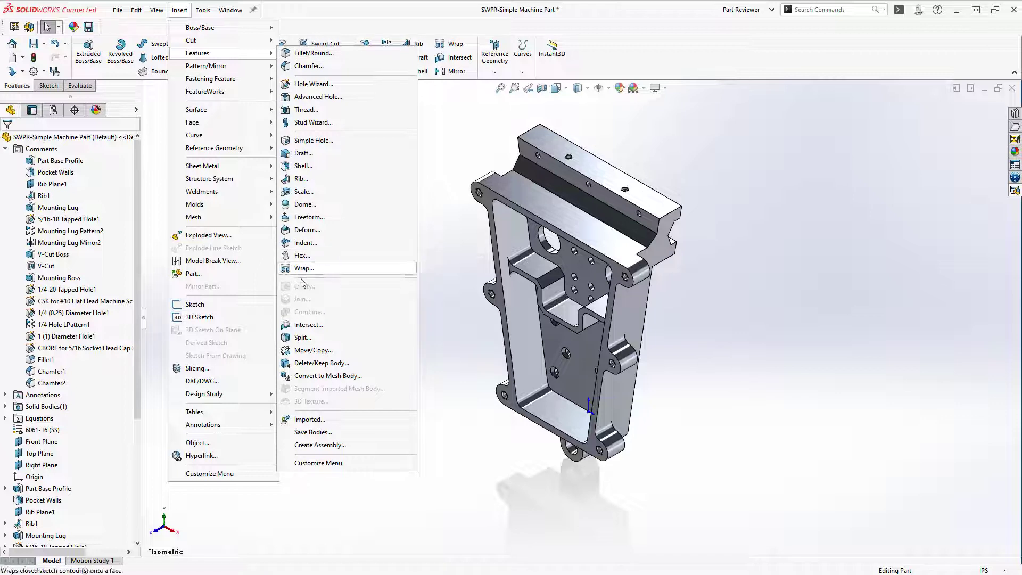
click(355, 259)
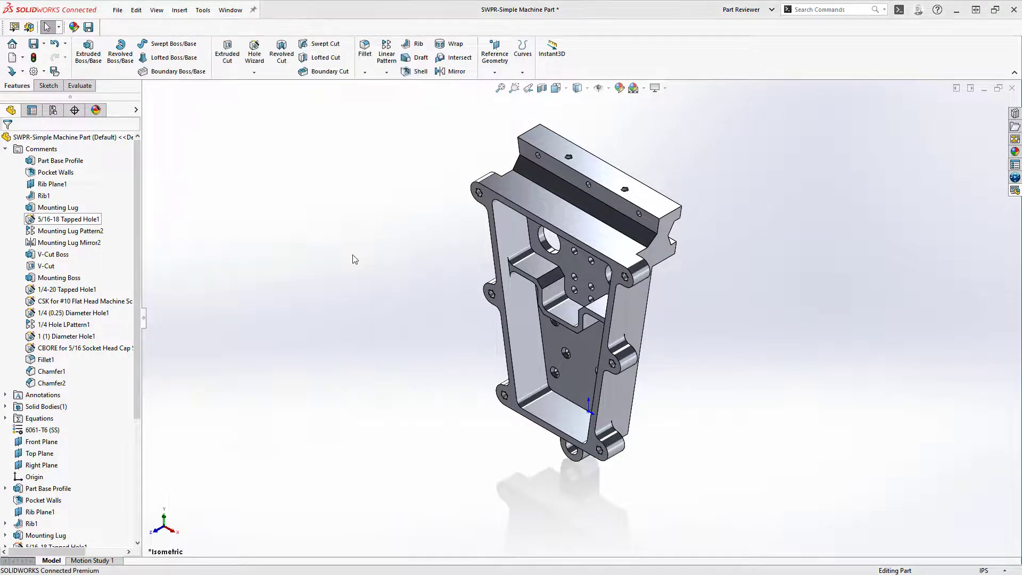
key(s)
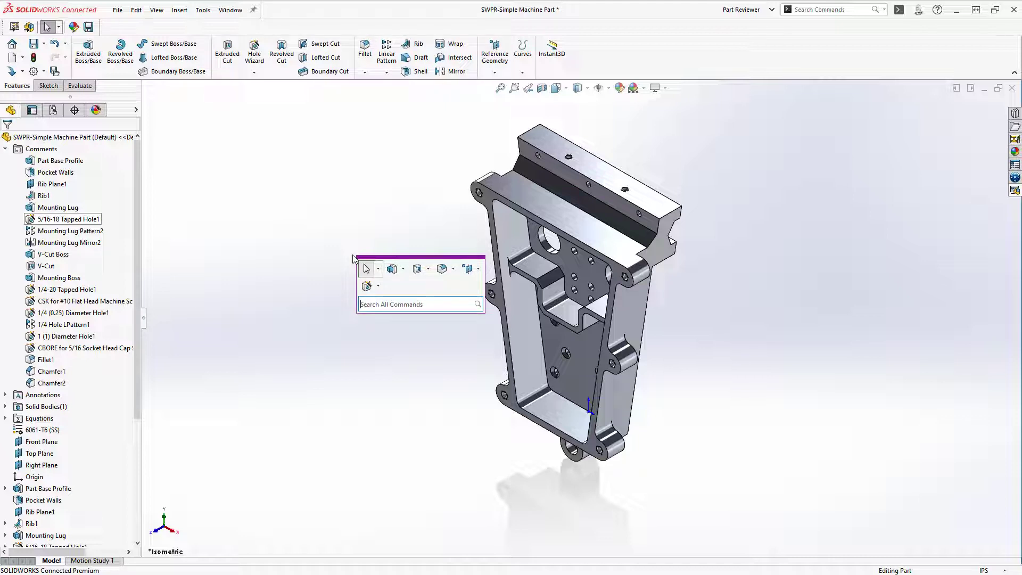
right_click(408, 295)
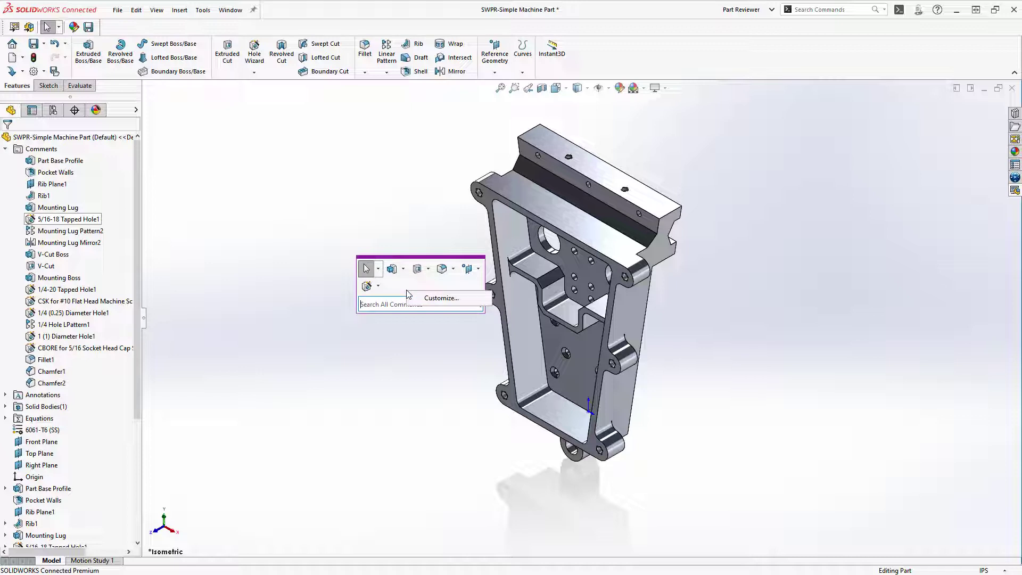
click(426, 300)
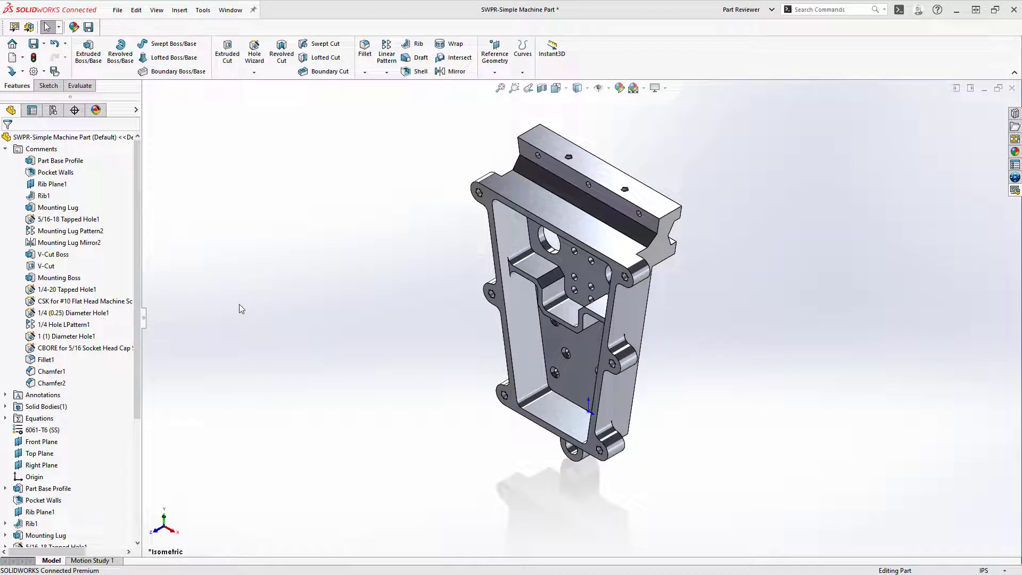
mouse_move(238, 304)
right_down()
mouse_move(257, 307)
mouse_move(234, 286)
mouse_move(212, 296)
mouse_move(226, 290)
right_up()
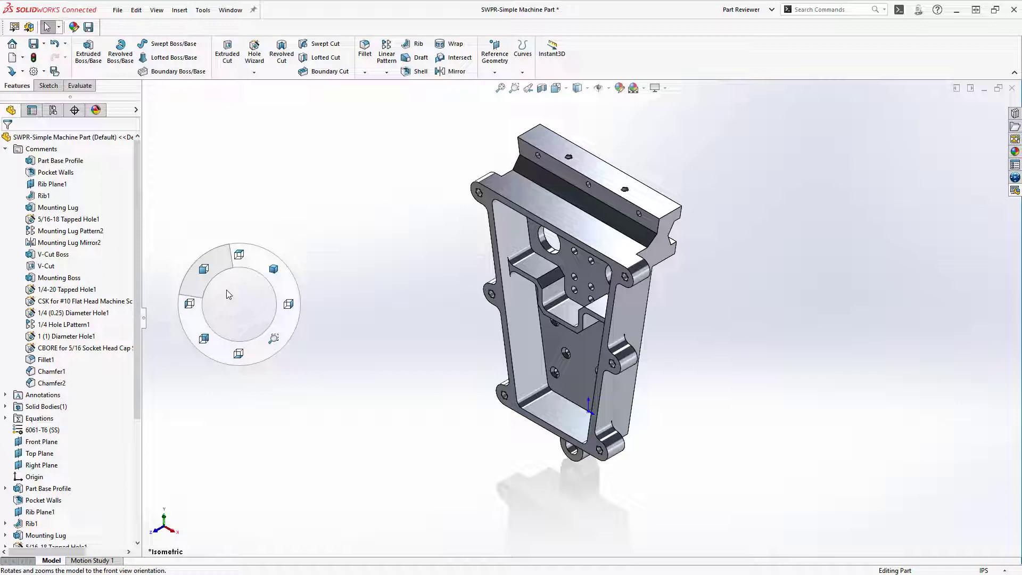
right_drag(227, 291, 226, 290)
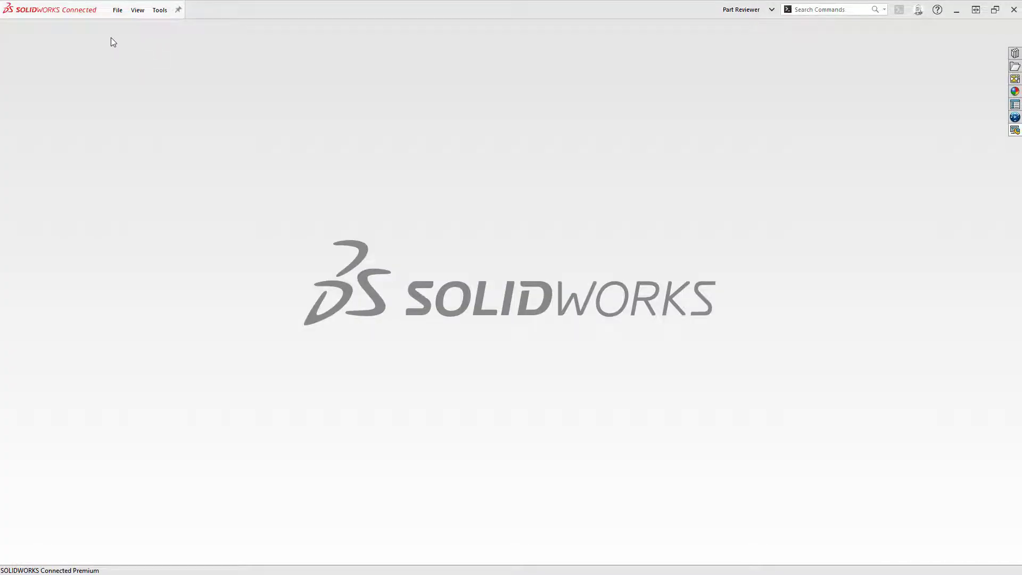
Create a new part document from the Inch Decimal template
click(117, 10)
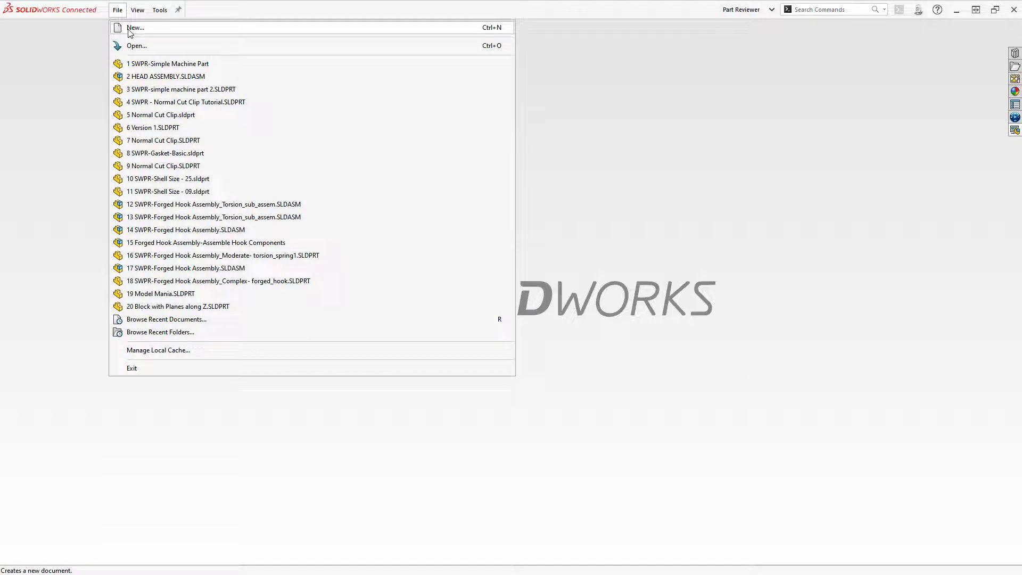
click(128, 28)
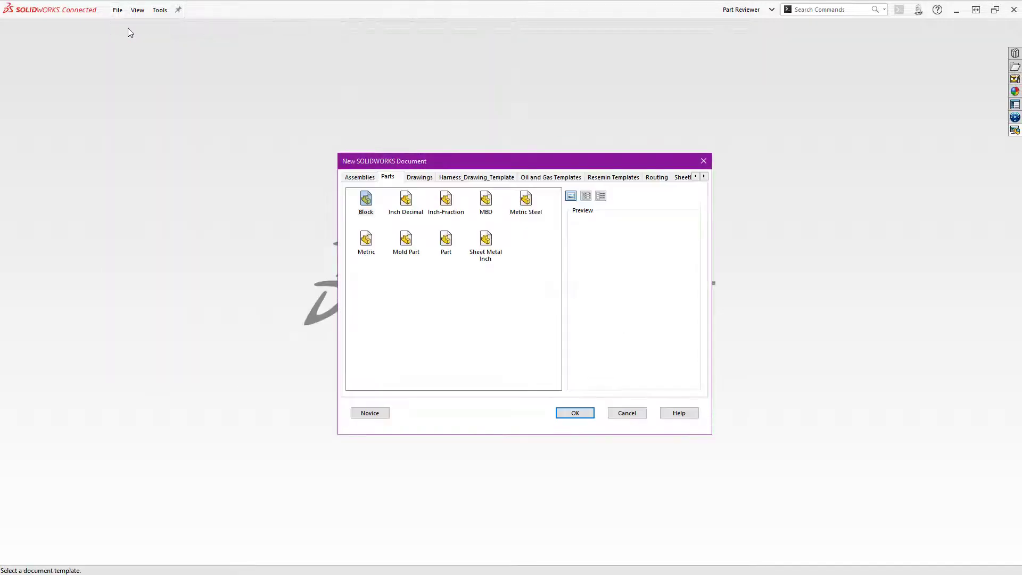
click(406, 201)
click(588, 413)
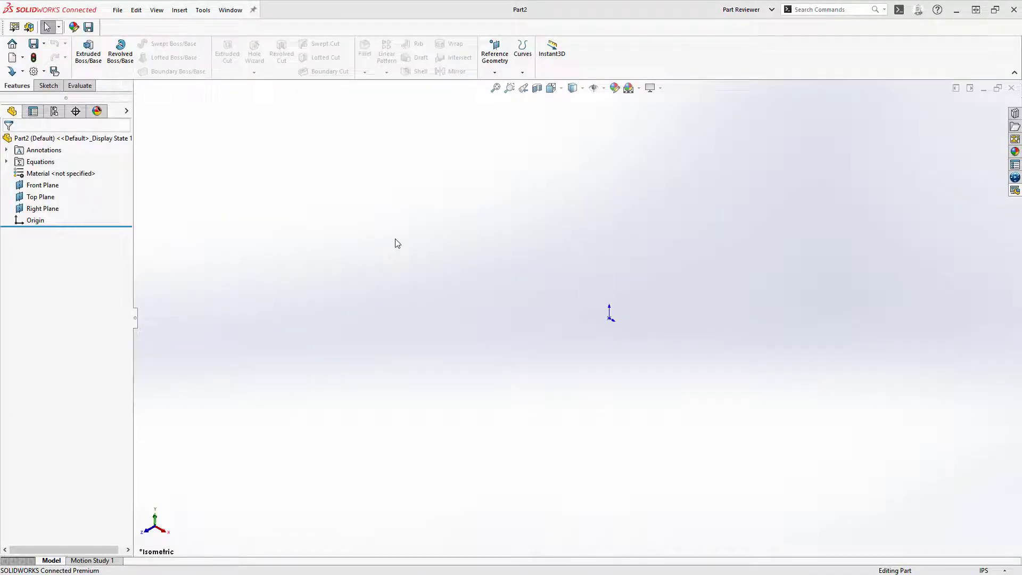
Save the new part as SWPR-Simple Machine Part in the Simple Machine Part 2 folder
click(58, 73)
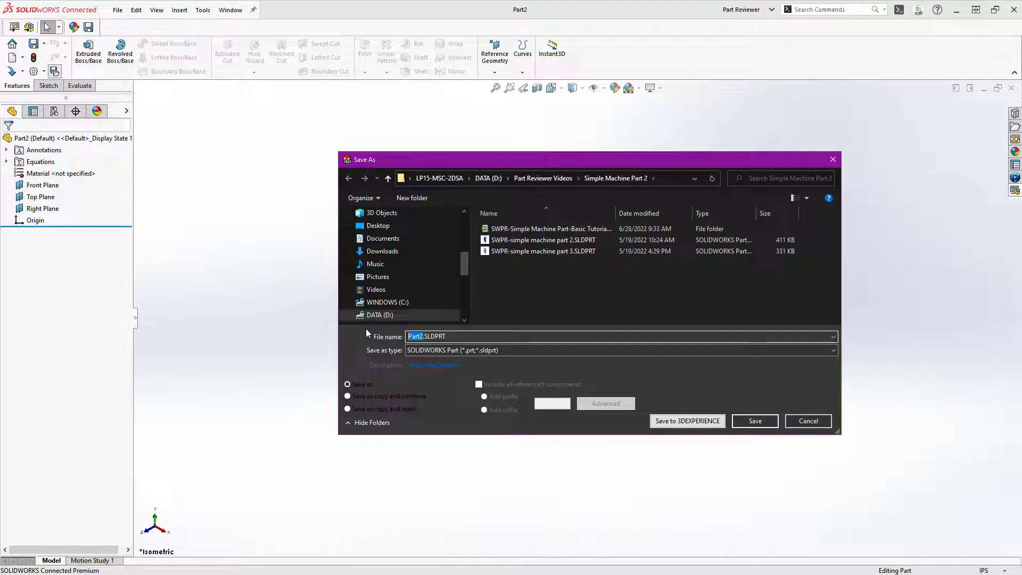
text(SWPR-S)
text(imple Mac)
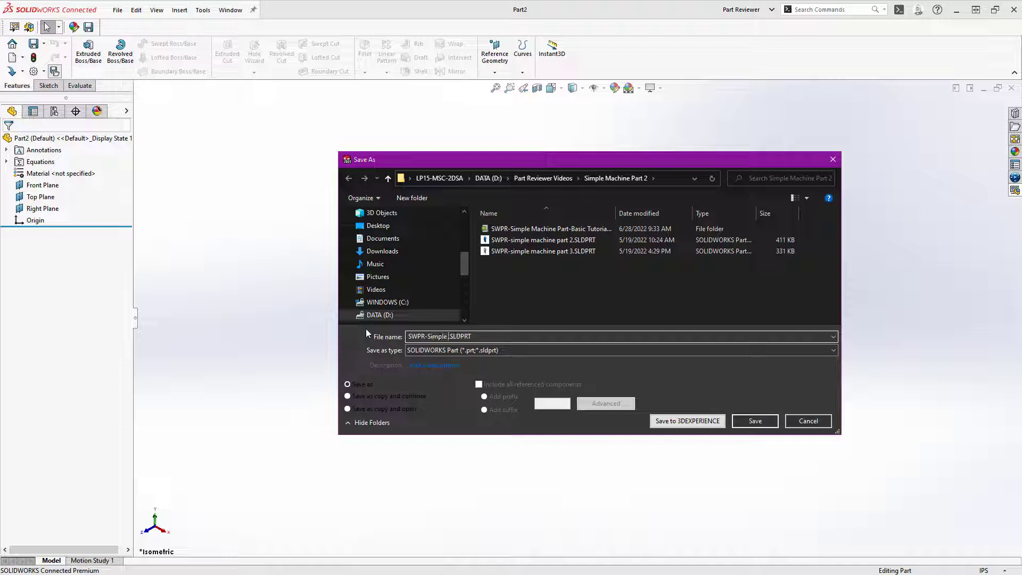
text(hine Part)
click(747, 422)
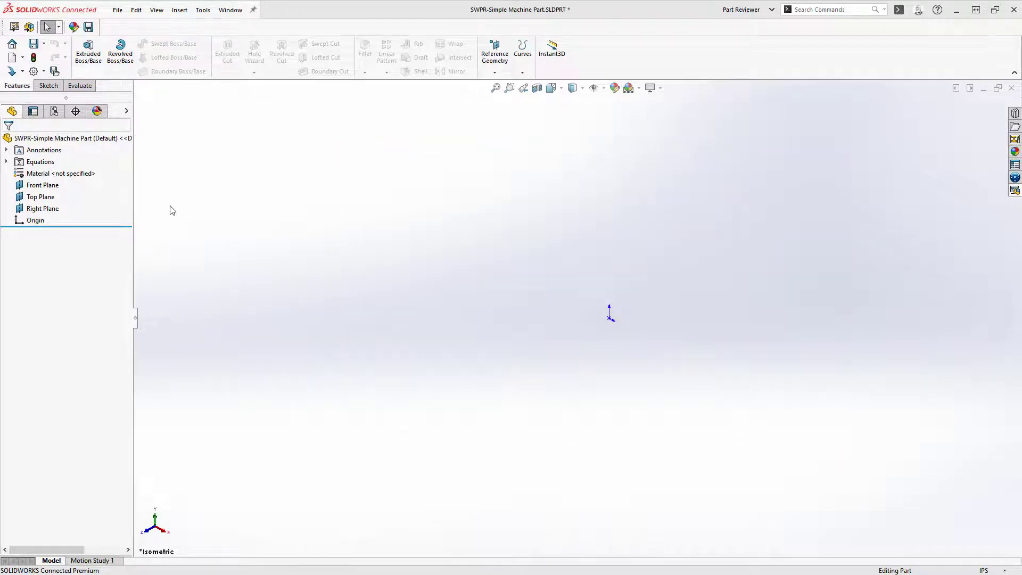
Assign the aluminium alloy 6061-T6 (SS) as the part's material
right_click(80, 176)
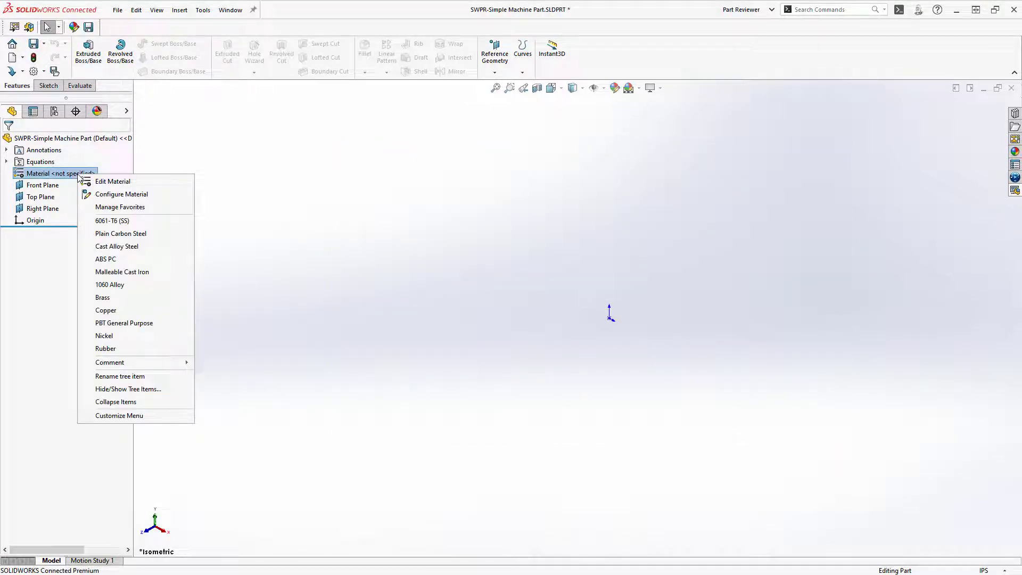
click(103, 183)
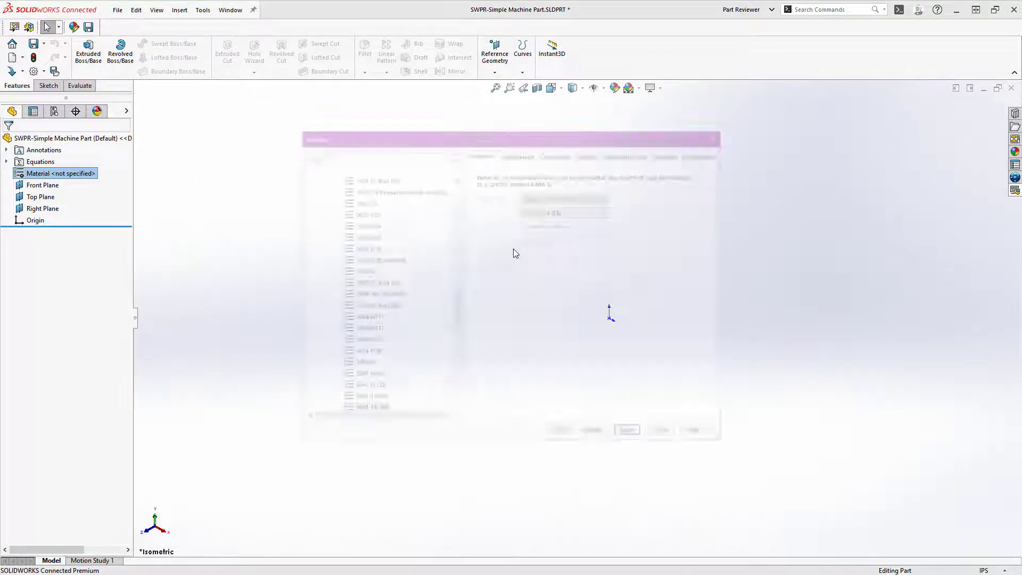
mouse_move(456, 315)
mouse_down()
mouse_move(451, 200)
mouse_move(449, 319)
mouse_up()
click(372, 330)
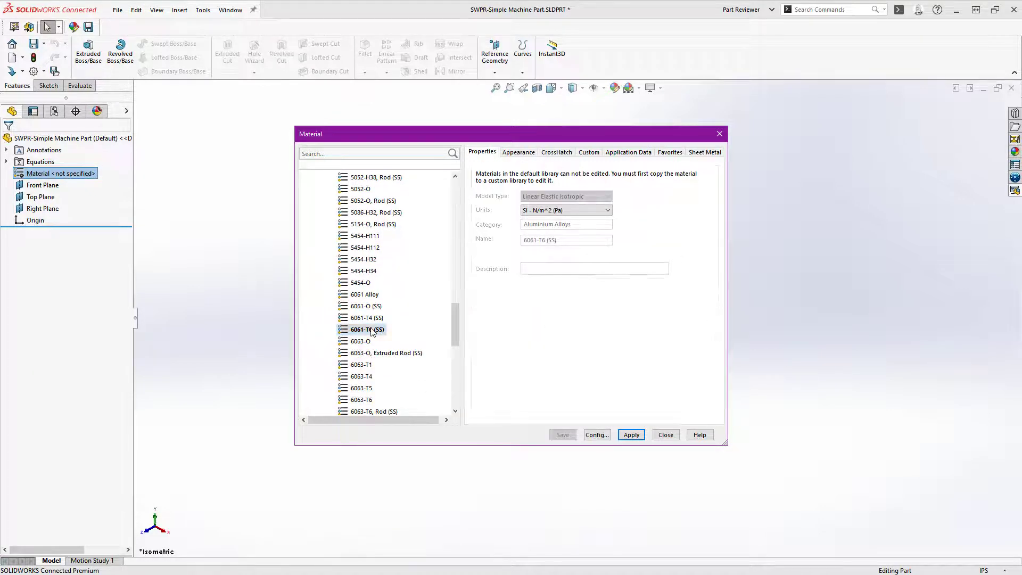
click(632, 436)
click(666, 435)
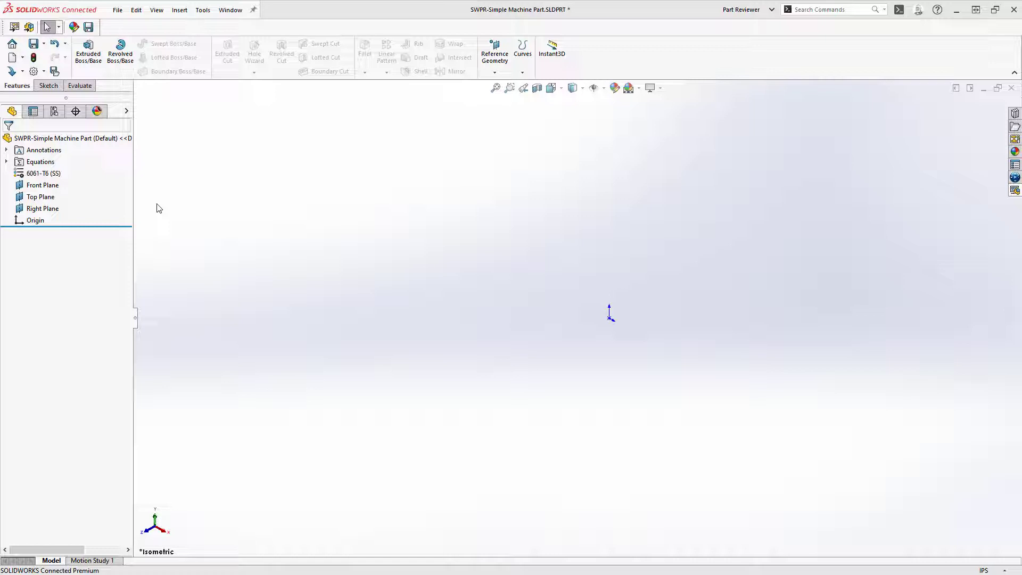
Sketch a vertical centerline 8 in long upward from the origin on the Front Plane, and place its dimension well clear of the line
right_click(54, 190)
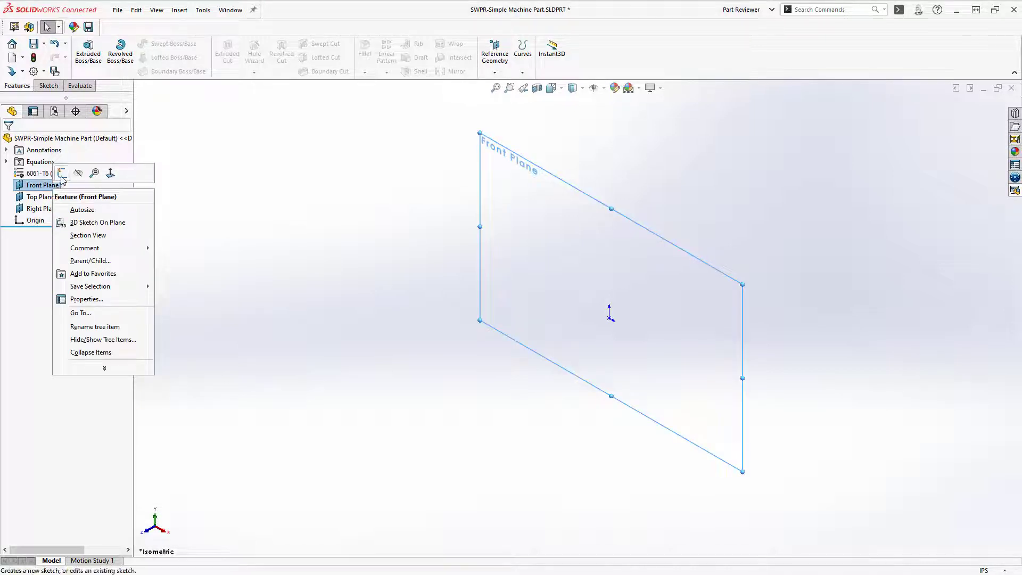
click(62, 174)
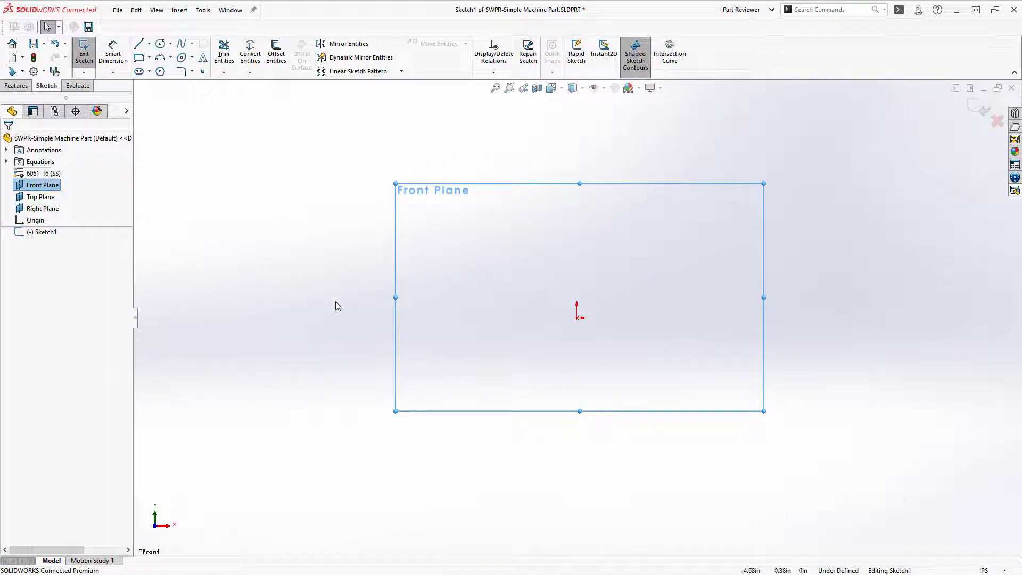
key(s)
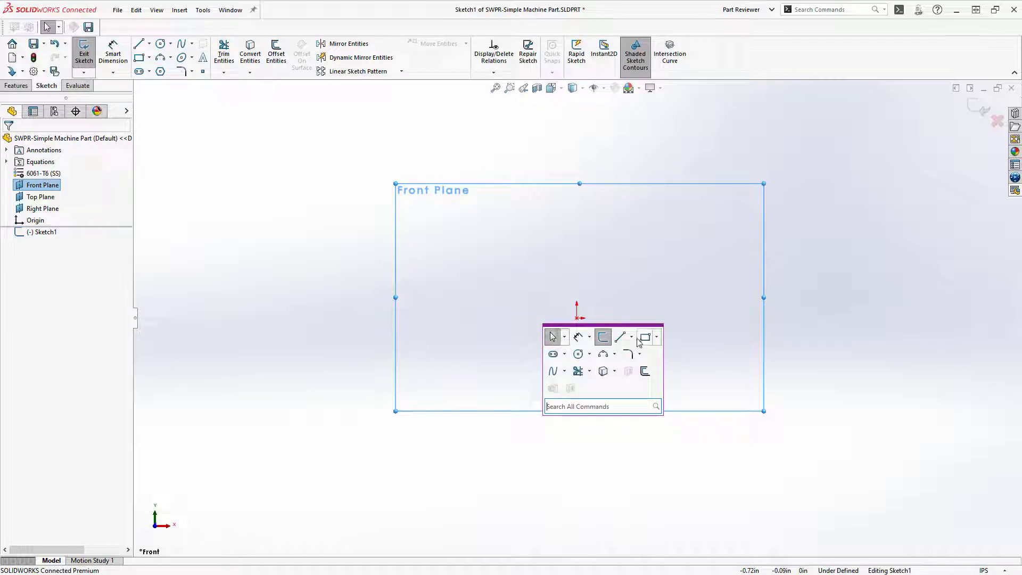
click(631, 337)
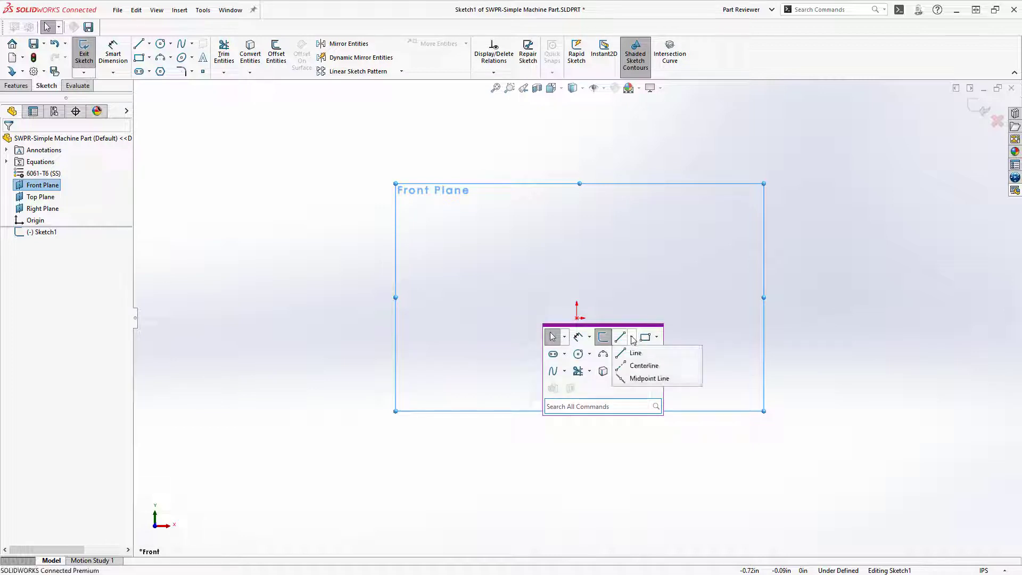
click(642, 366)
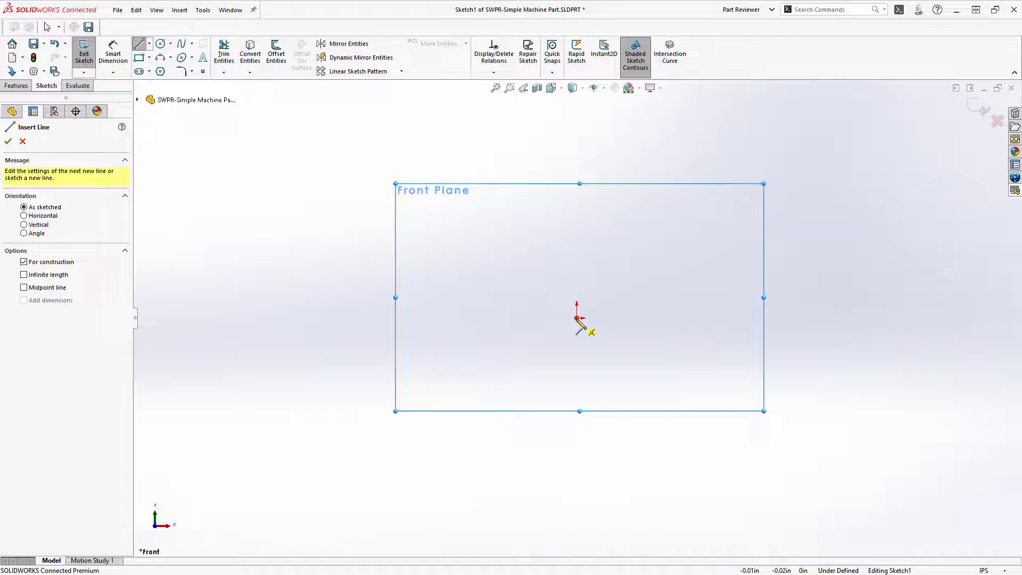
click(576, 318)
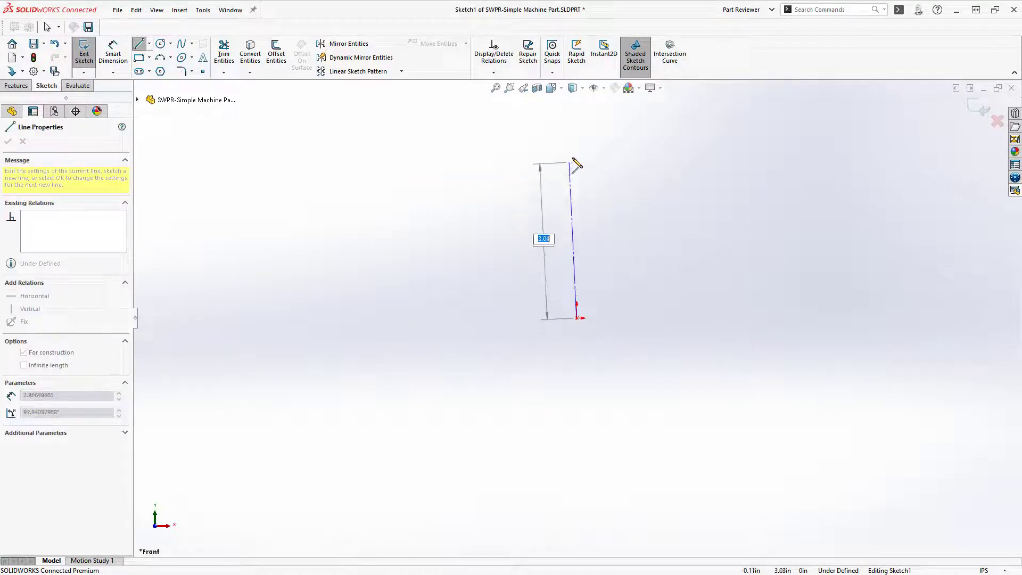
text(8)
key(Return)
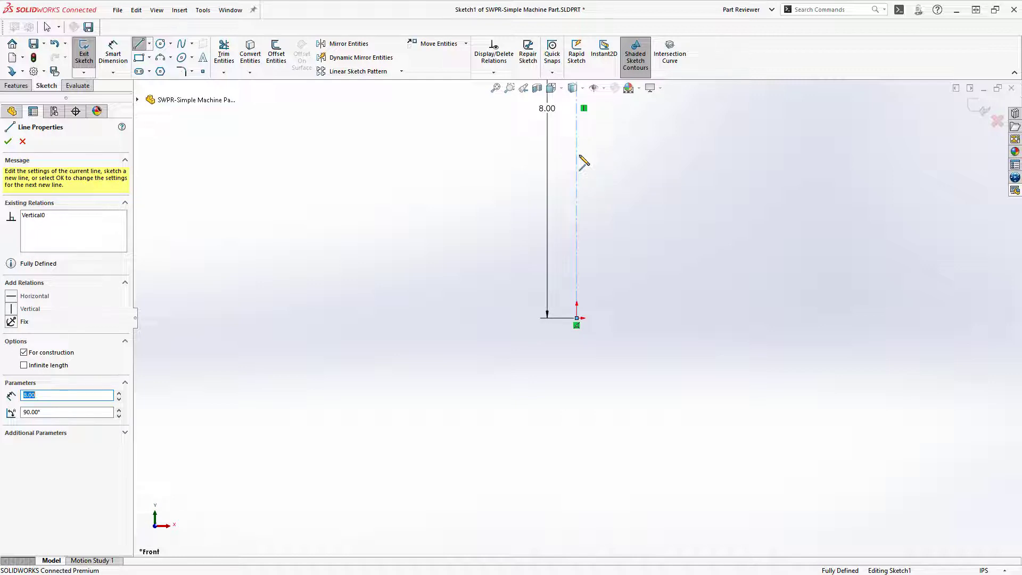
key(f)
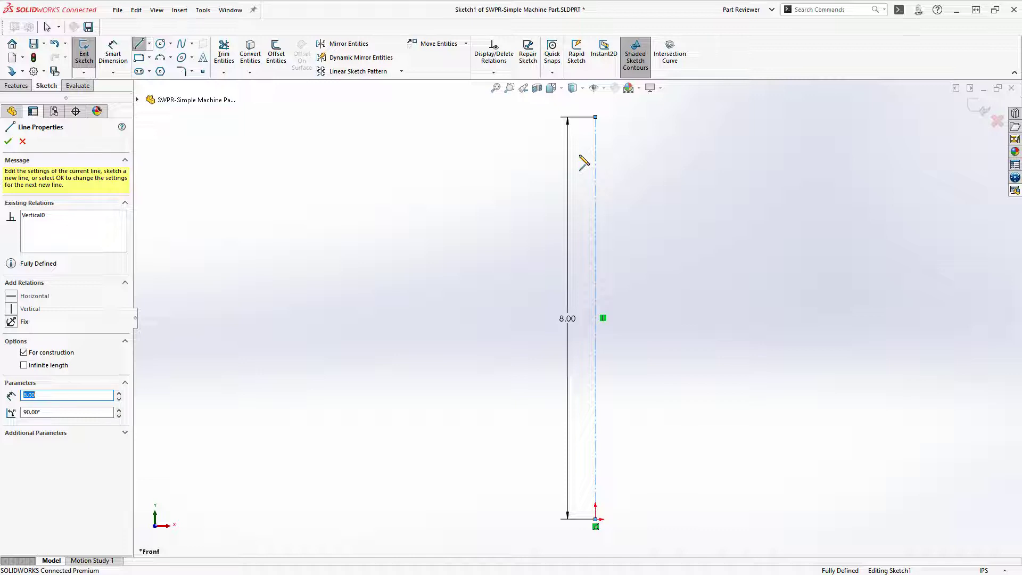
key(Escape)
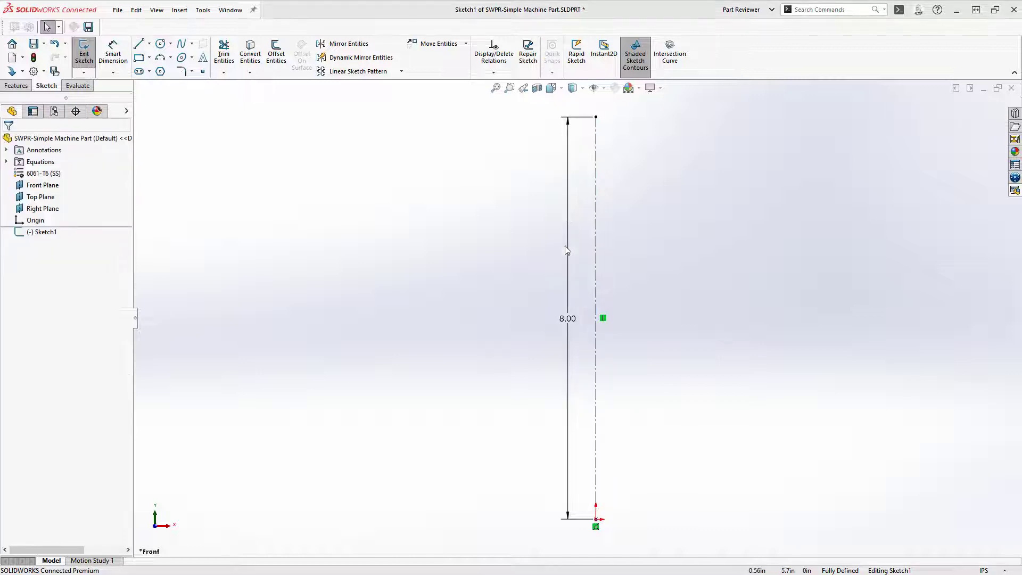
drag(567, 319, 314, 319)
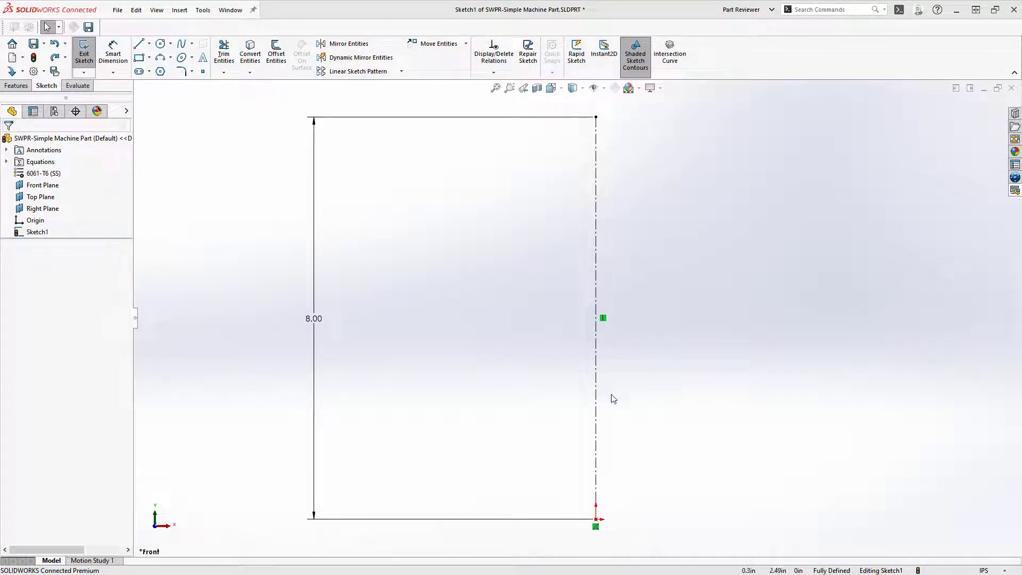
Turn on dynamic mirroring about the vertical centerline and sketch a 1.75 in horizontal line from the origin
click(596, 249)
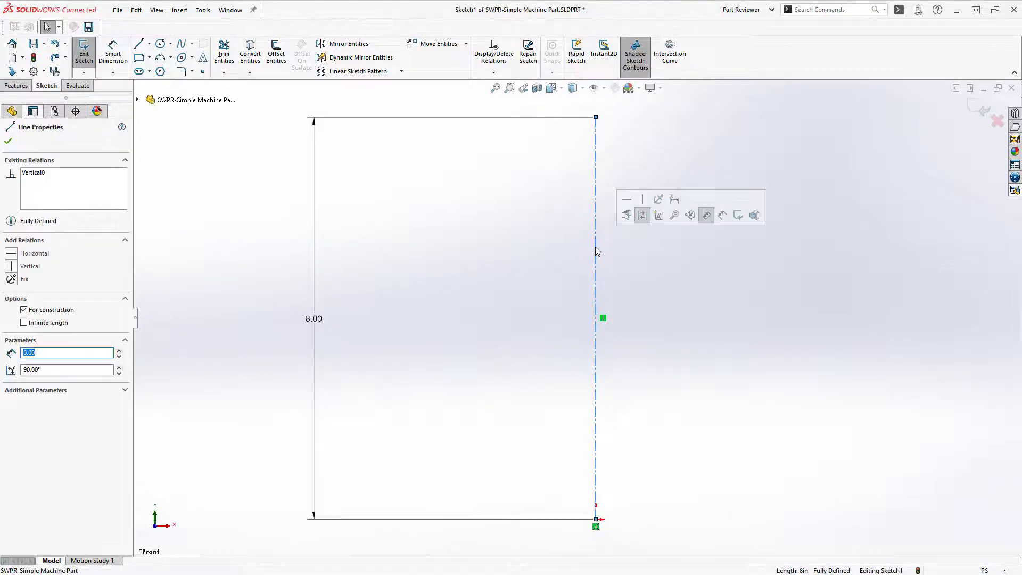
click(355, 60)
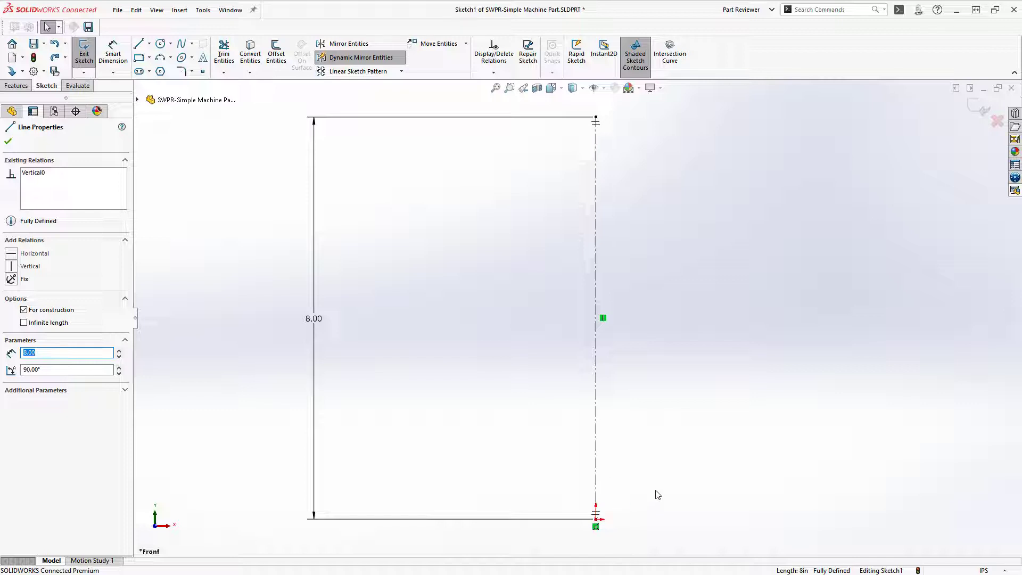
key(s)
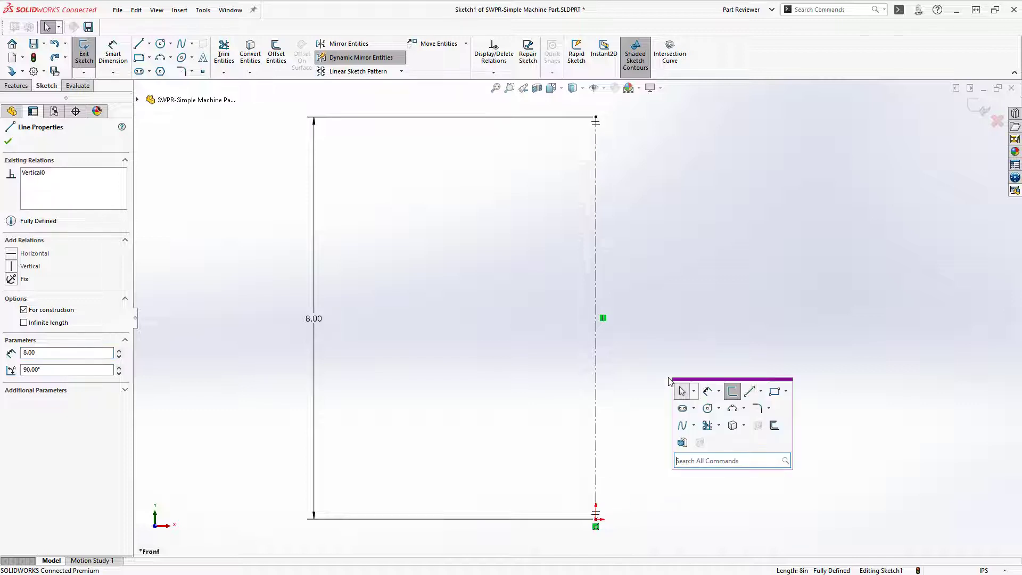
click(752, 392)
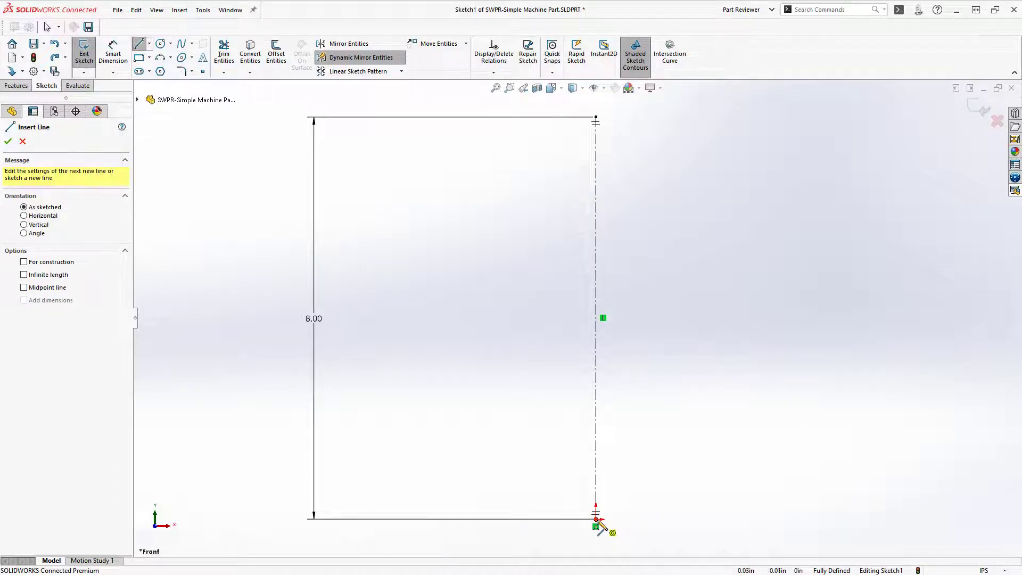
click(597, 519)
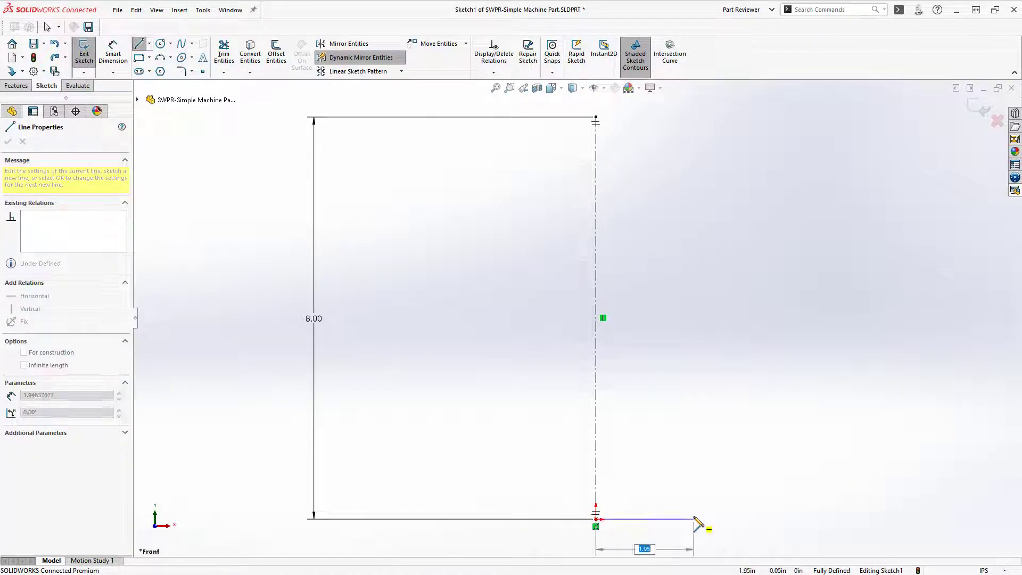
text(1.75)
key(Return)
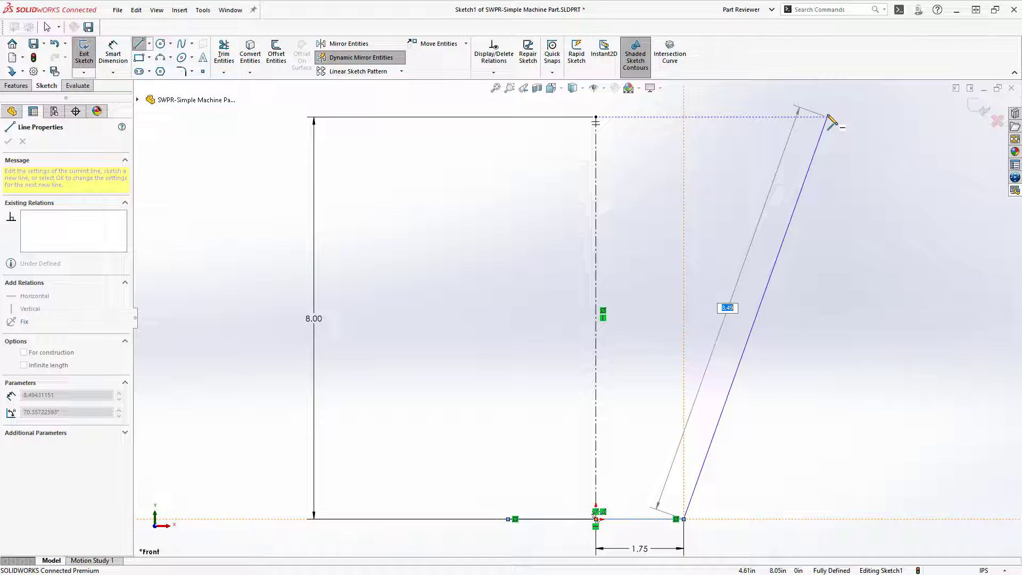
Sketch a sloped side line outward up to the centerline's top level and close the profile with a horizontal line to its upper endpoint
click(827, 116)
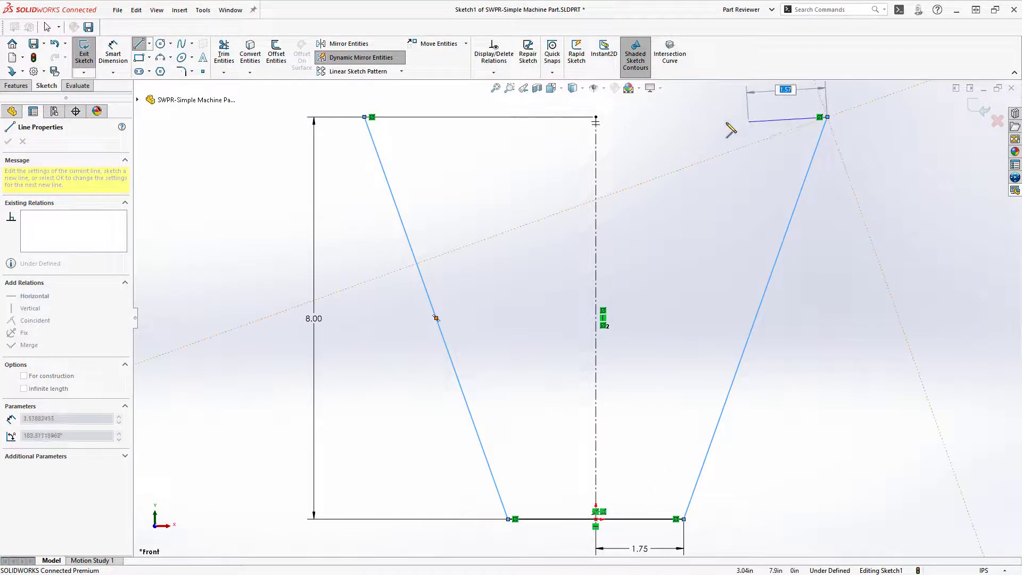
click(597, 117)
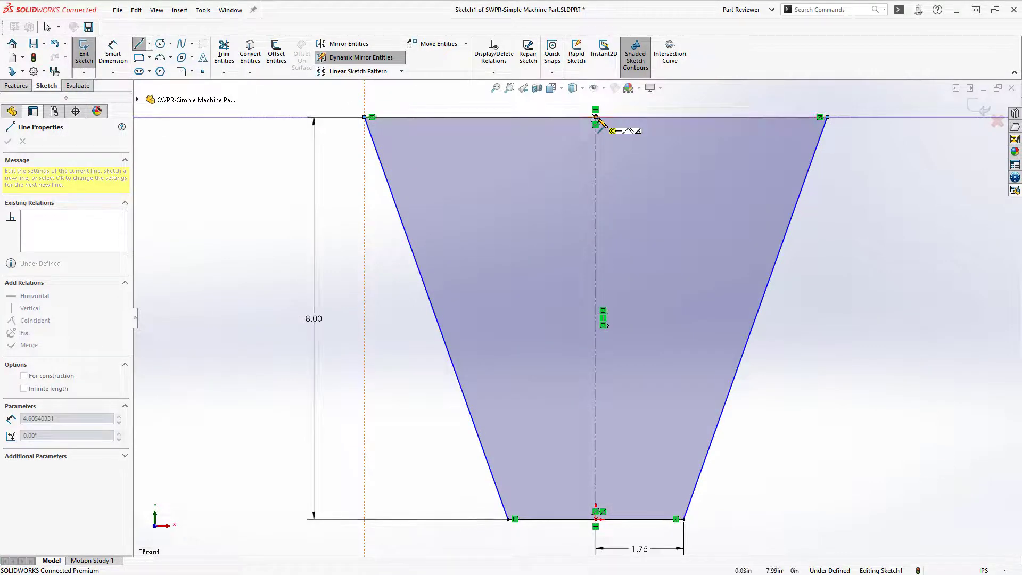
key(Escape)
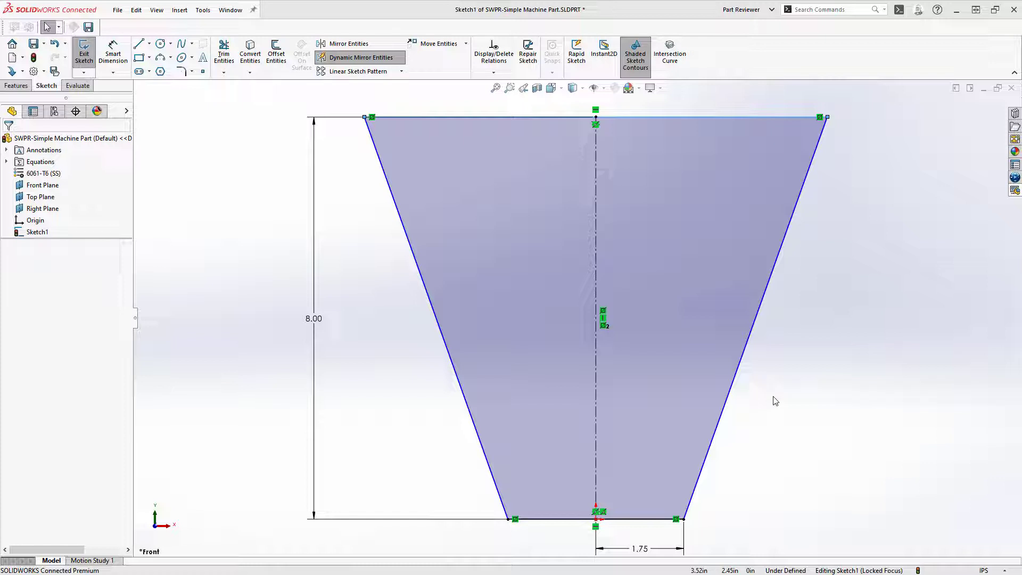
Dimension the full top edge of the profile and set its length to 6 in
key(z)
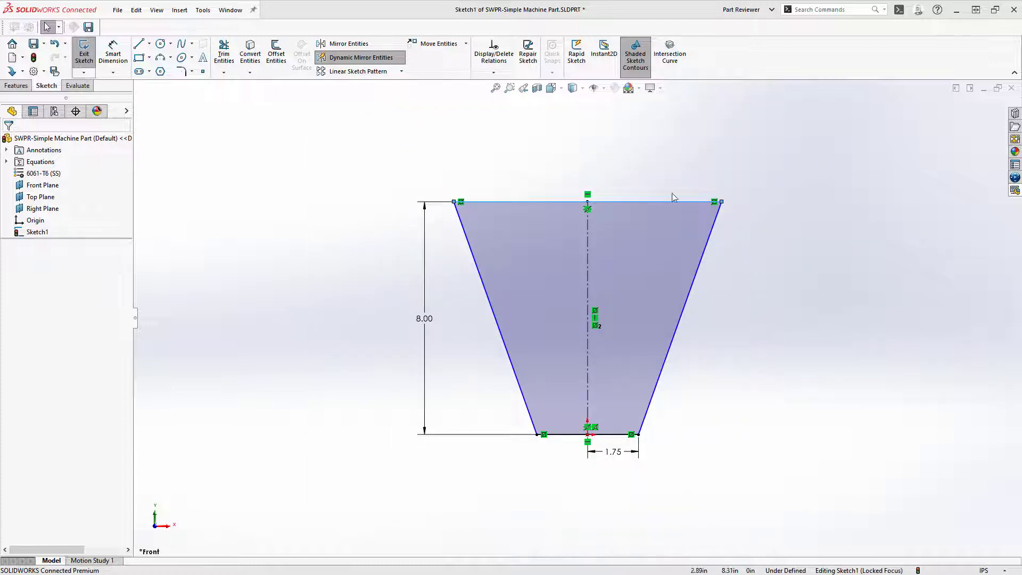
key(s)
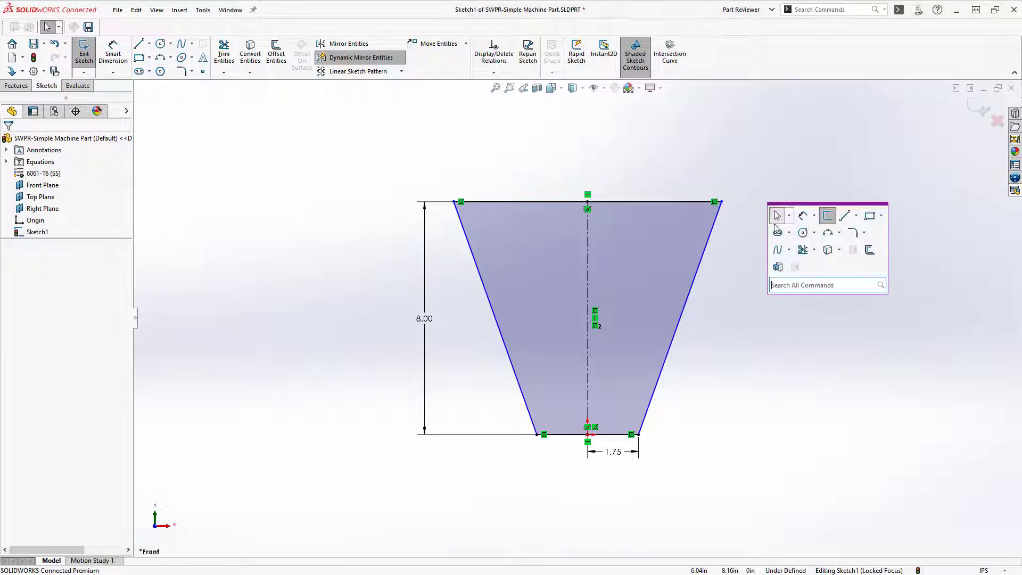
click(778, 212)
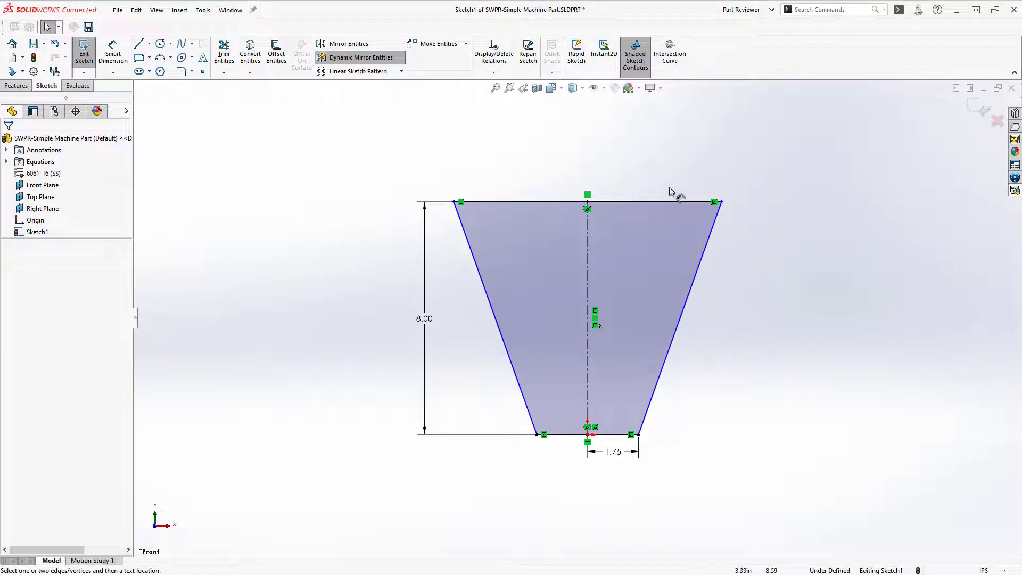
click(647, 203)
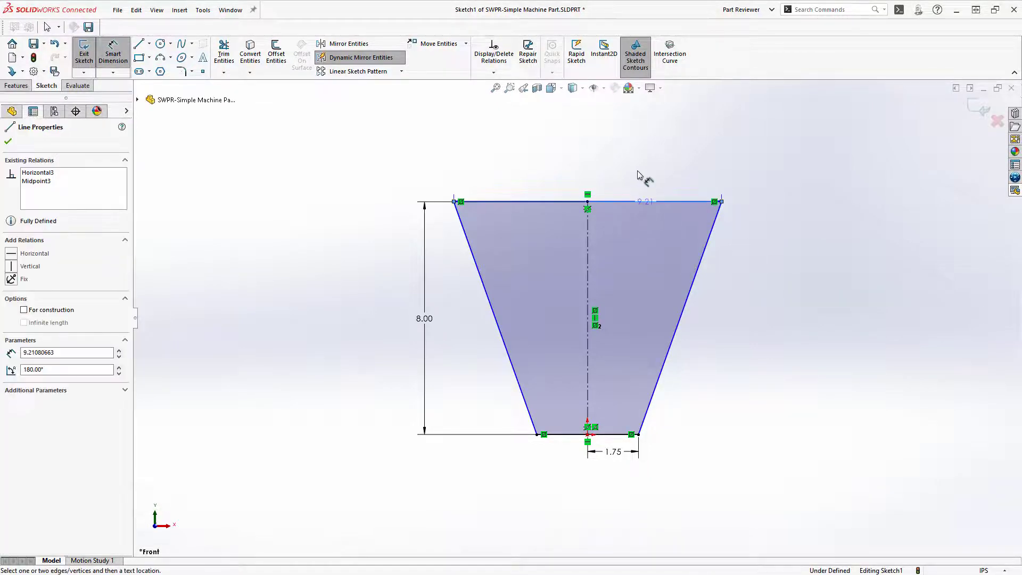
click(588, 125)
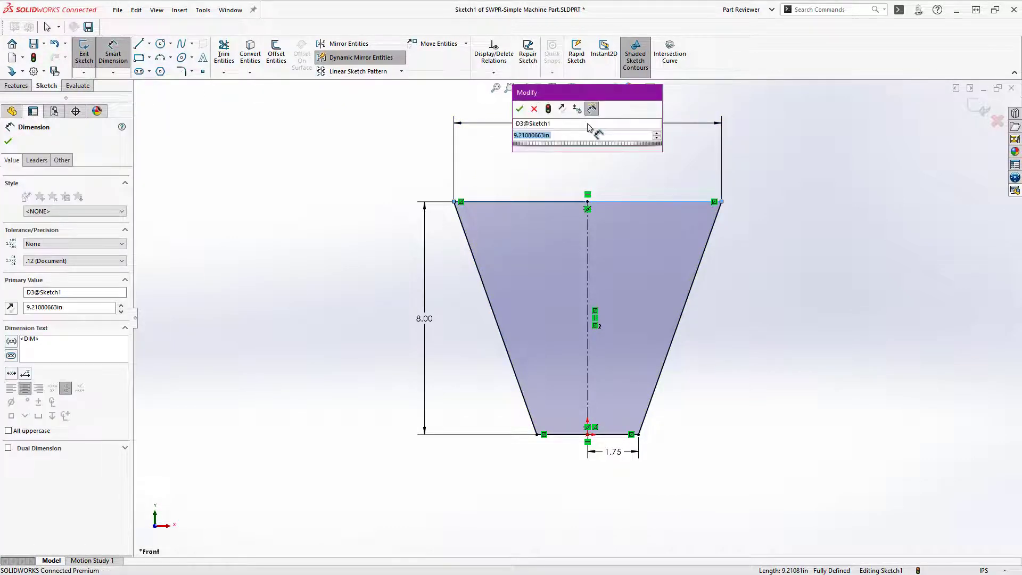
text(6)
key(Escape)
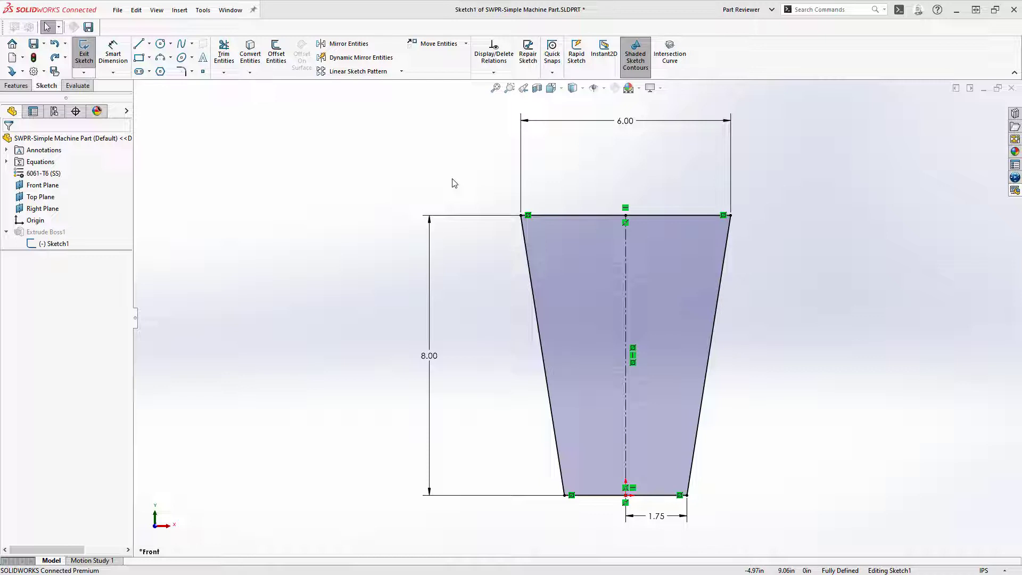
Delete the top edge's width dimension and undo the deletion
click(625, 121)
key(Delete)
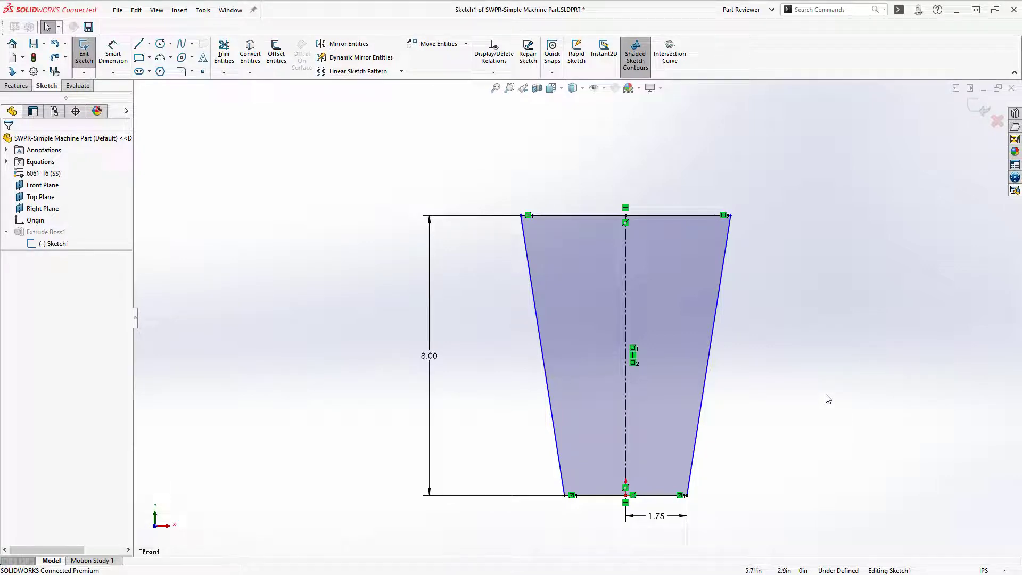
key(ctrl+z)
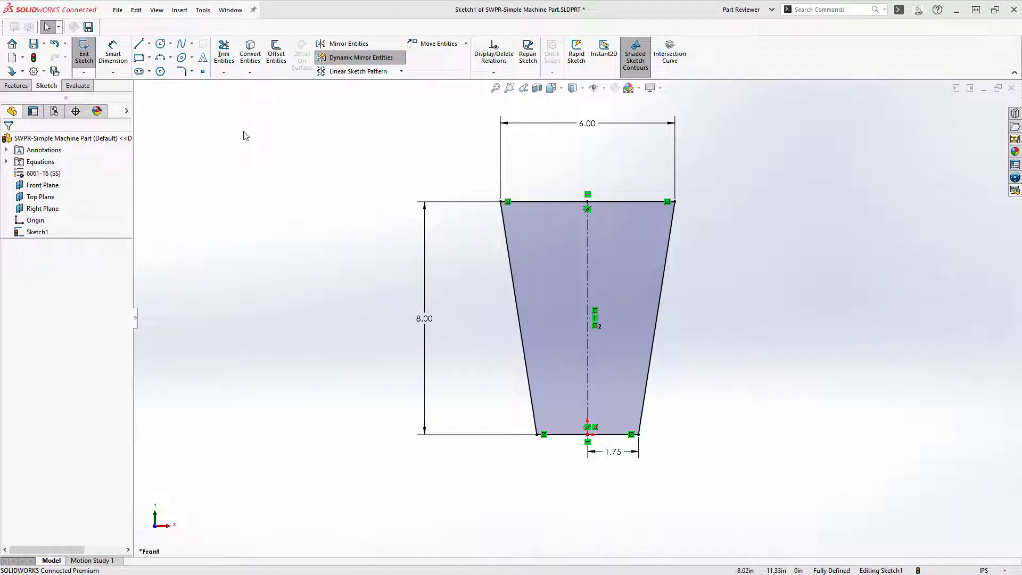
Extrude the tapered profile as a blind boss to a depth of 1.63 in
click(16, 85)
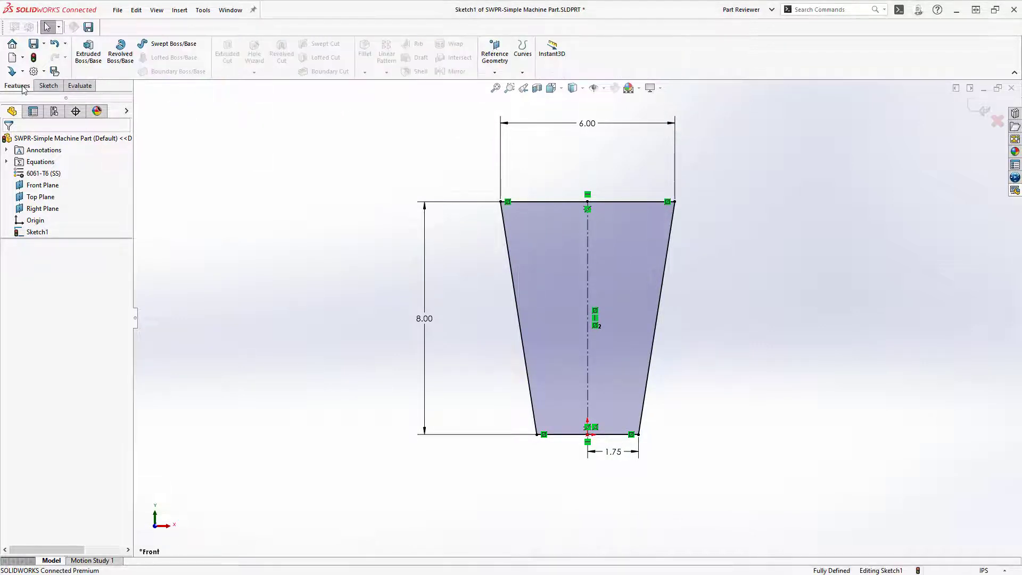
click(88, 53)
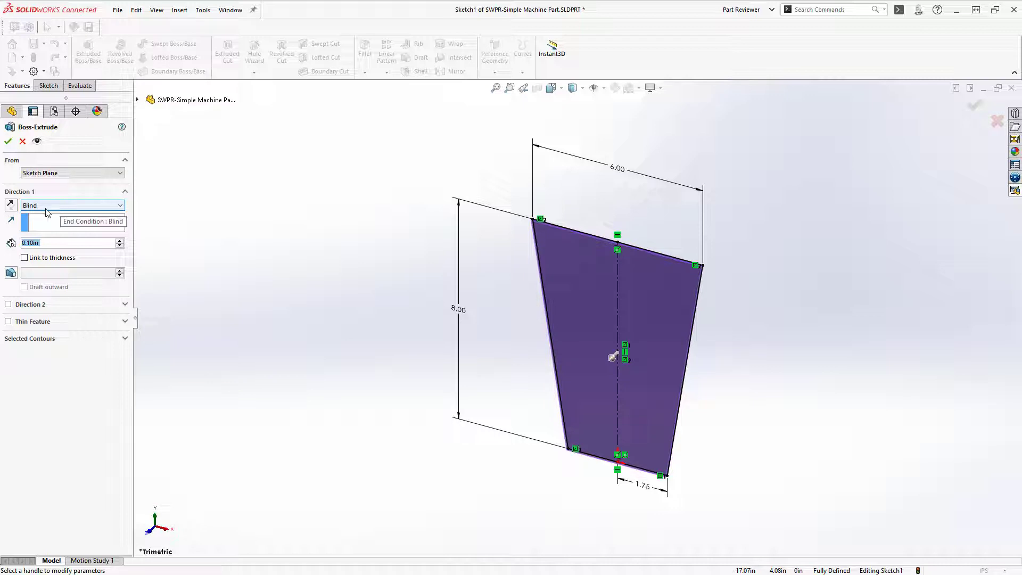
click(32, 243)
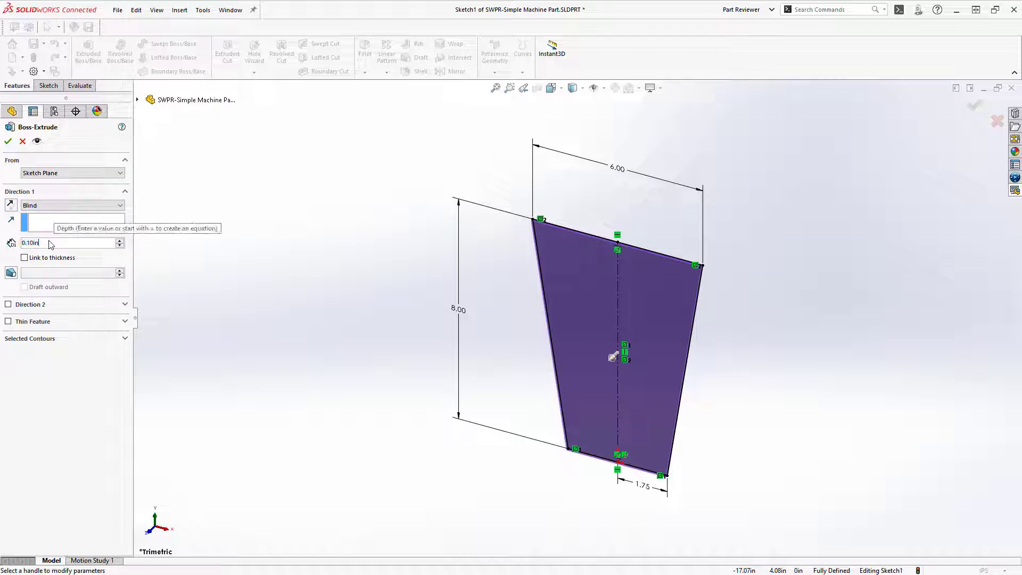
double_click(32, 241)
text(1)
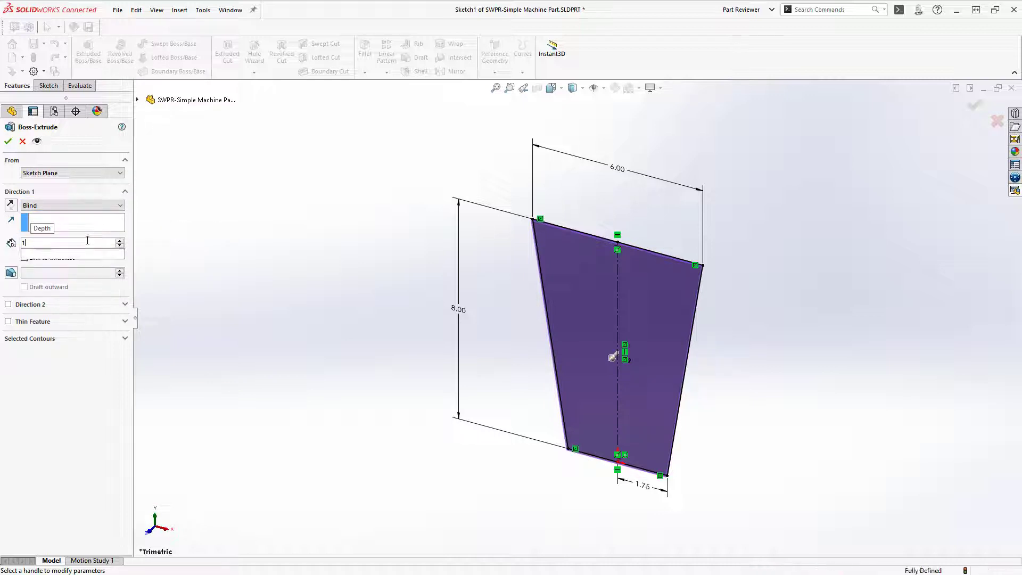
text(.63)
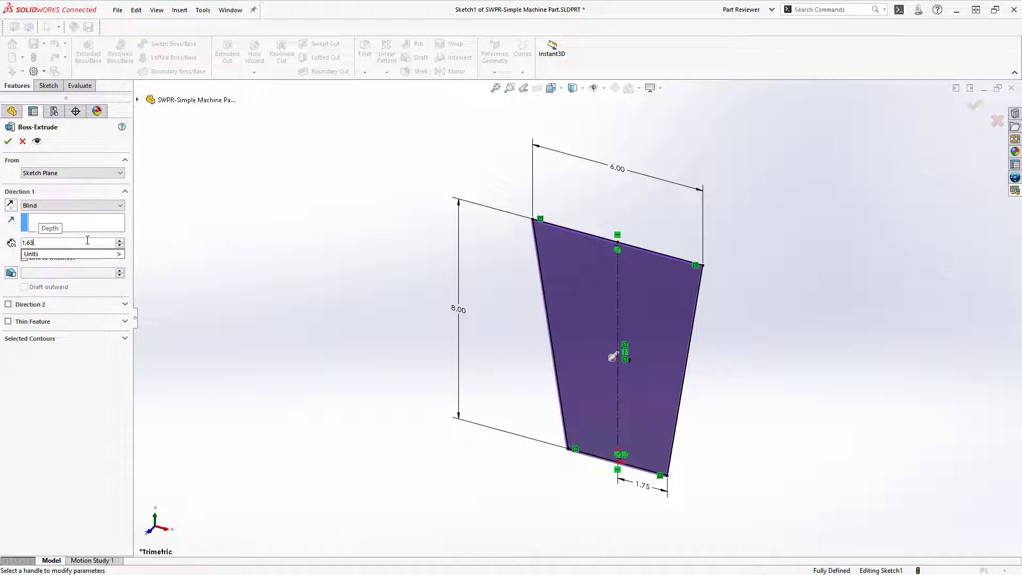
key(Return)
click(7, 144)
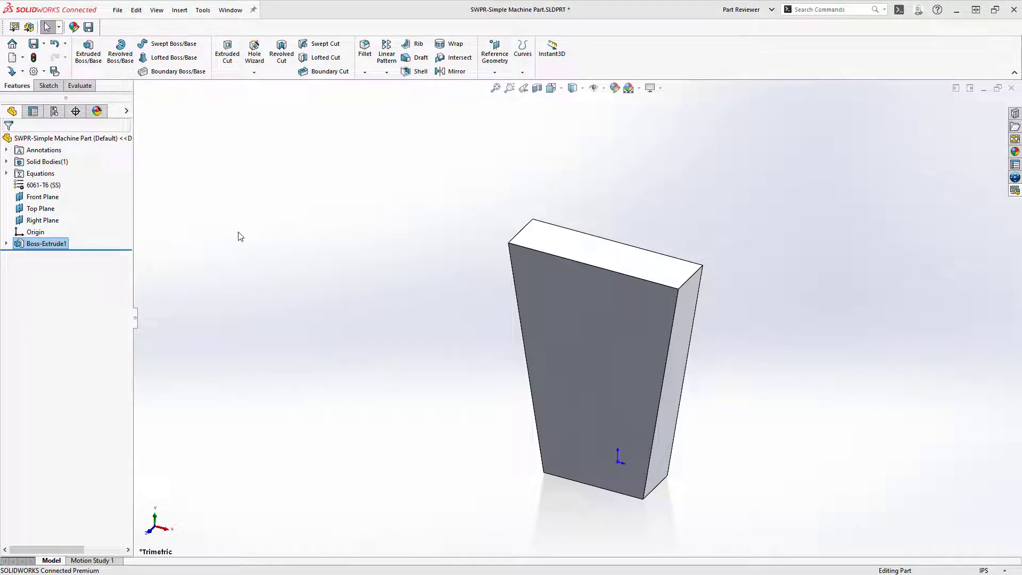
Rename the extruded boss feature as Part Base Profile
click(48, 244)
click(52, 243)
drag(67, 244, 30, 244)
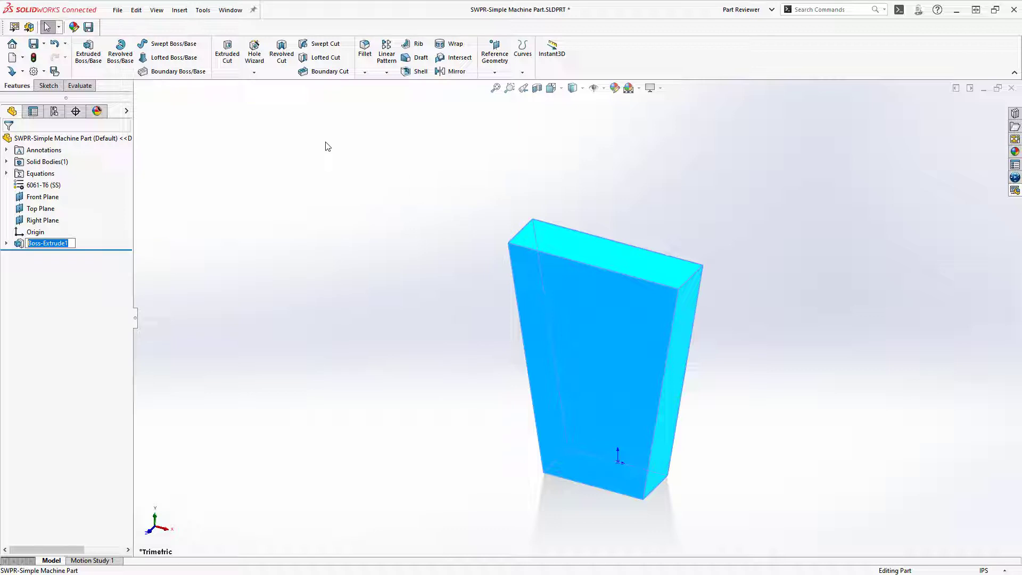
click(341, 143)
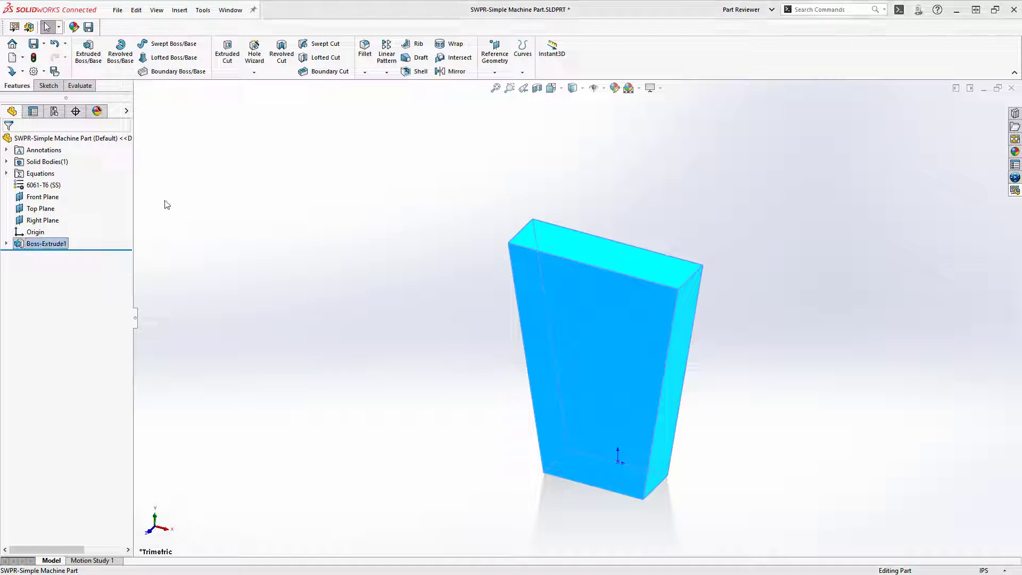
click(52, 245)
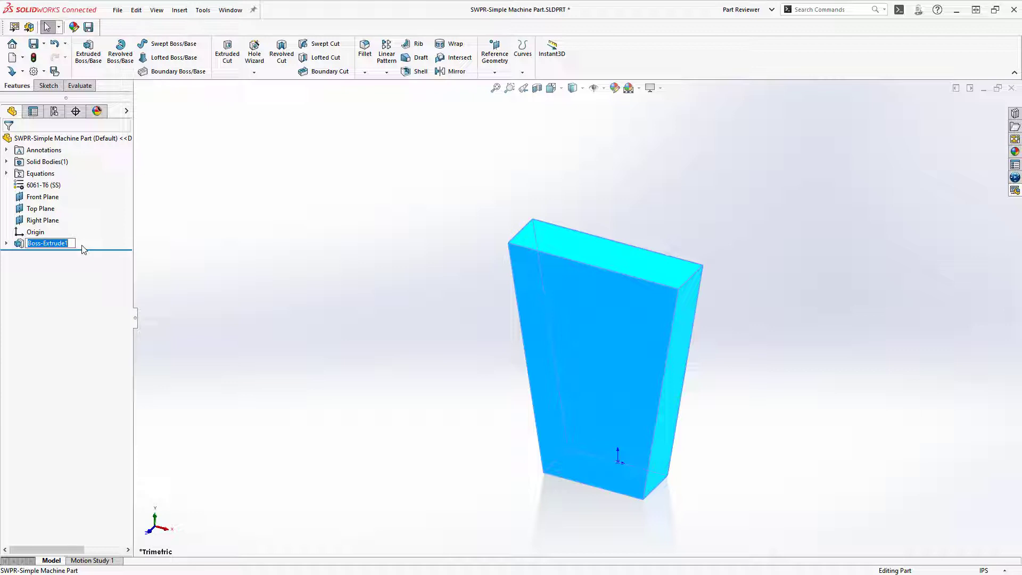
text(Part Base Profile)
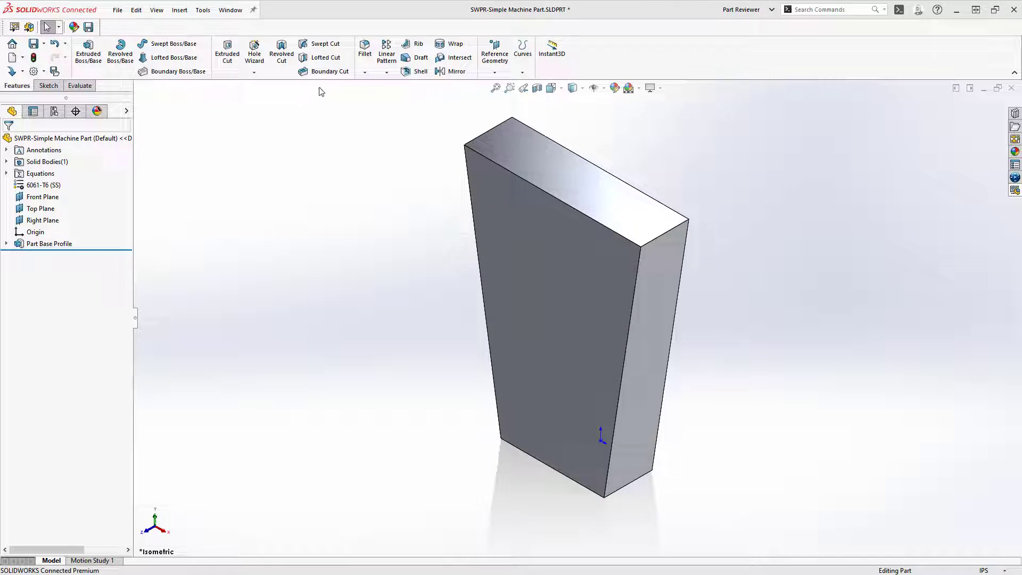
Shell the body with a 0.25 in wall thickness, removing the large front face
click(414, 73)
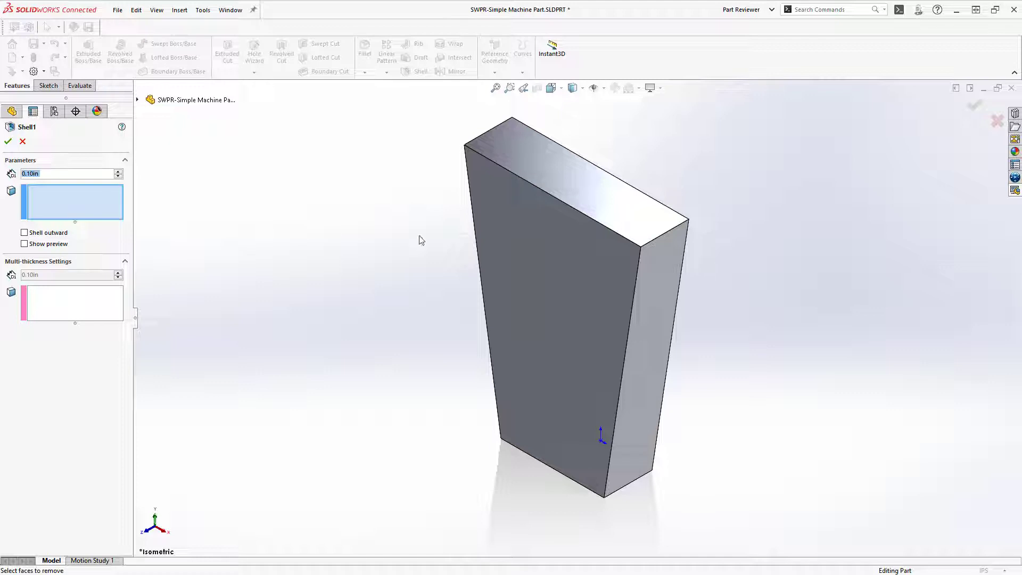
click(506, 248)
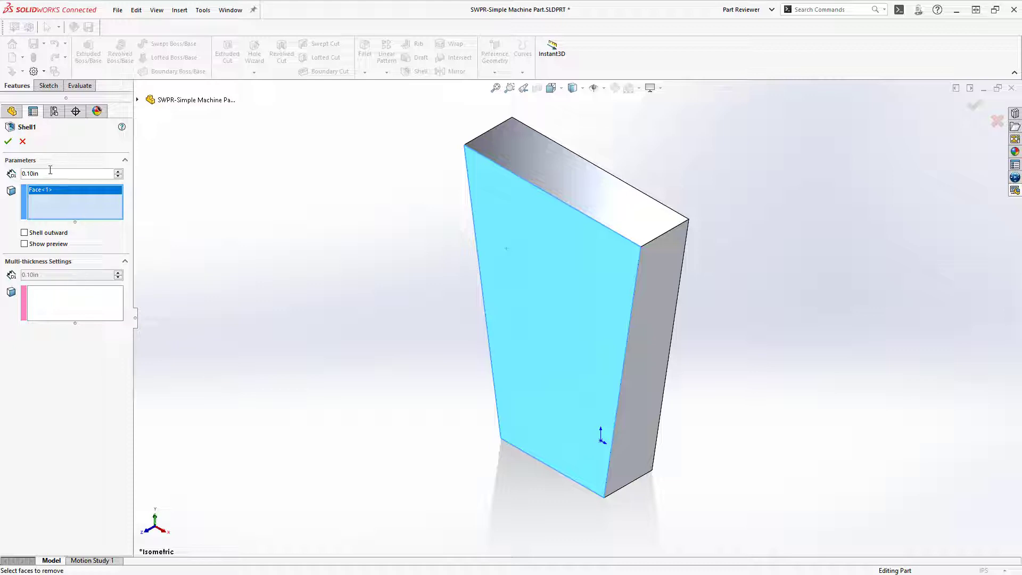
double_click(19, 173)
text(.25)
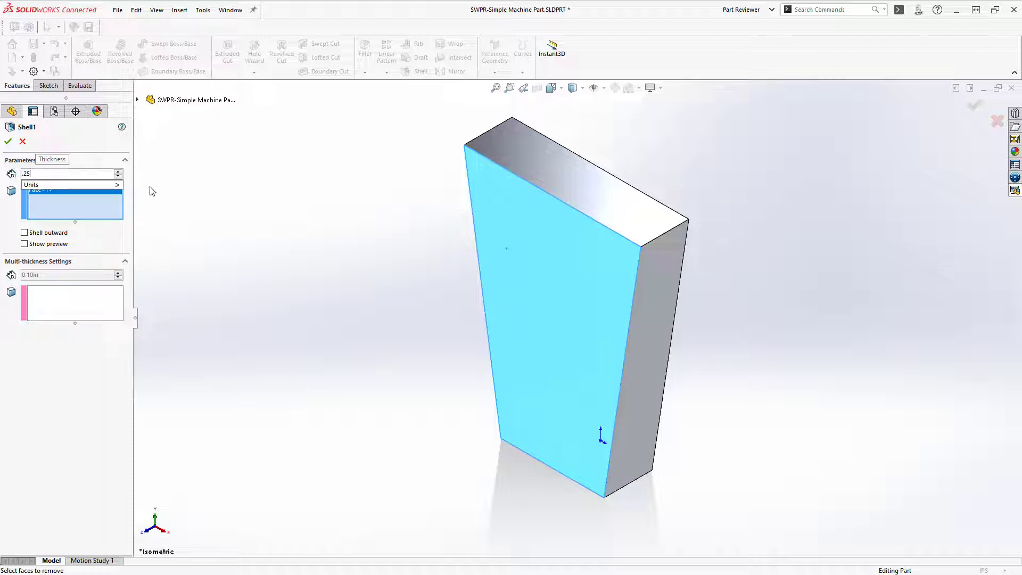
key(Return)
click(9, 143)
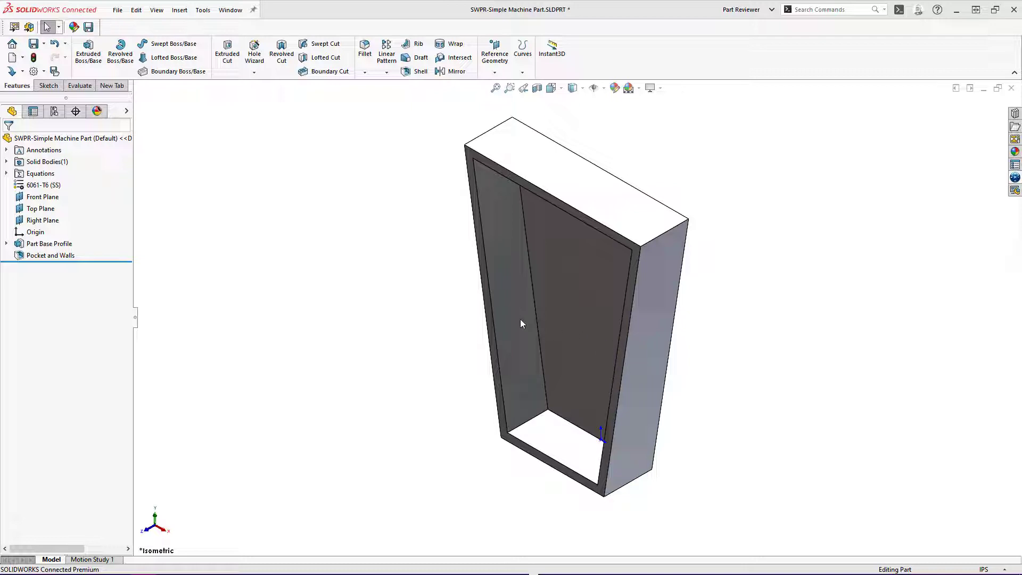
click(592, 299)
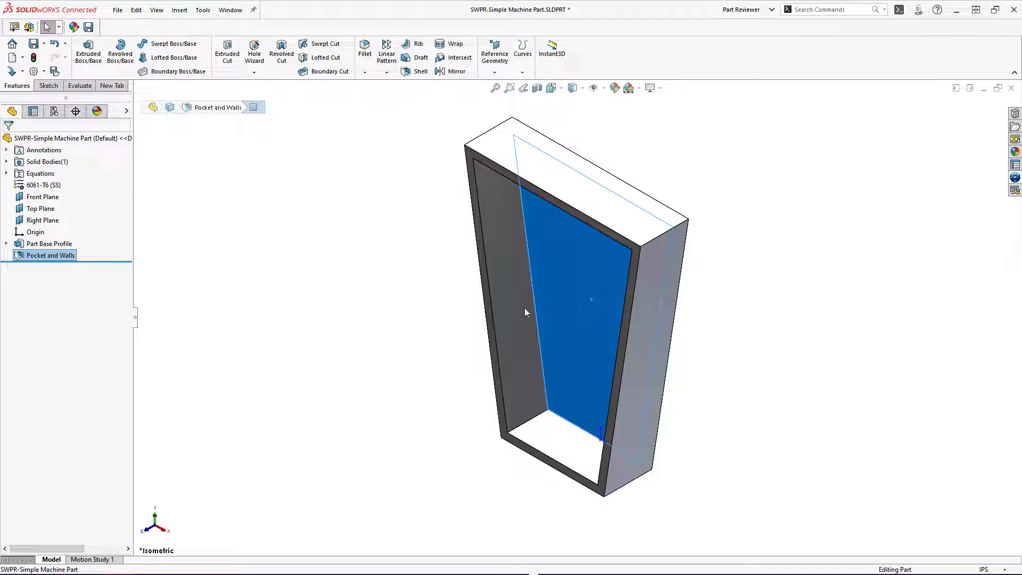
key(s)
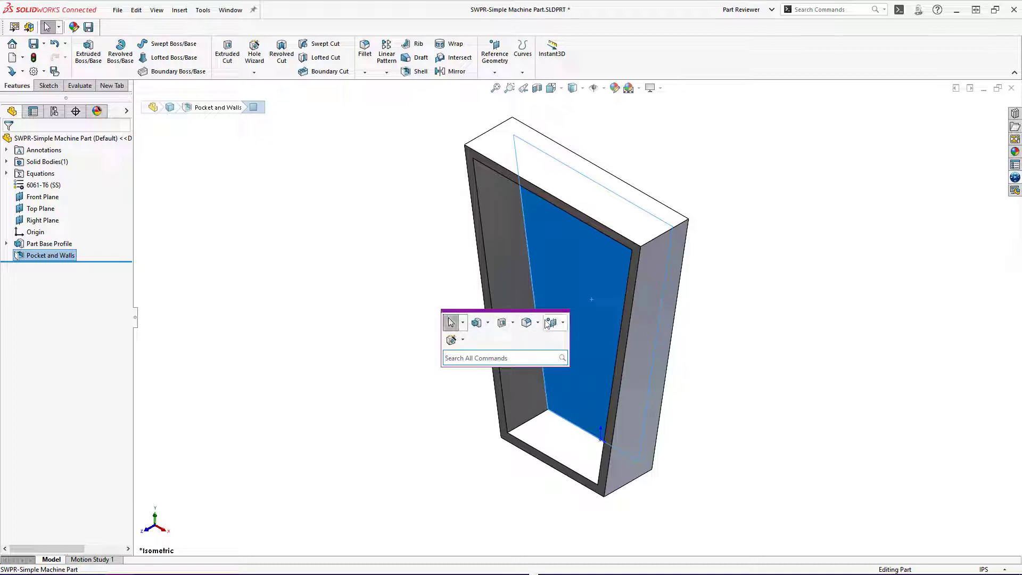
click(564, 324)
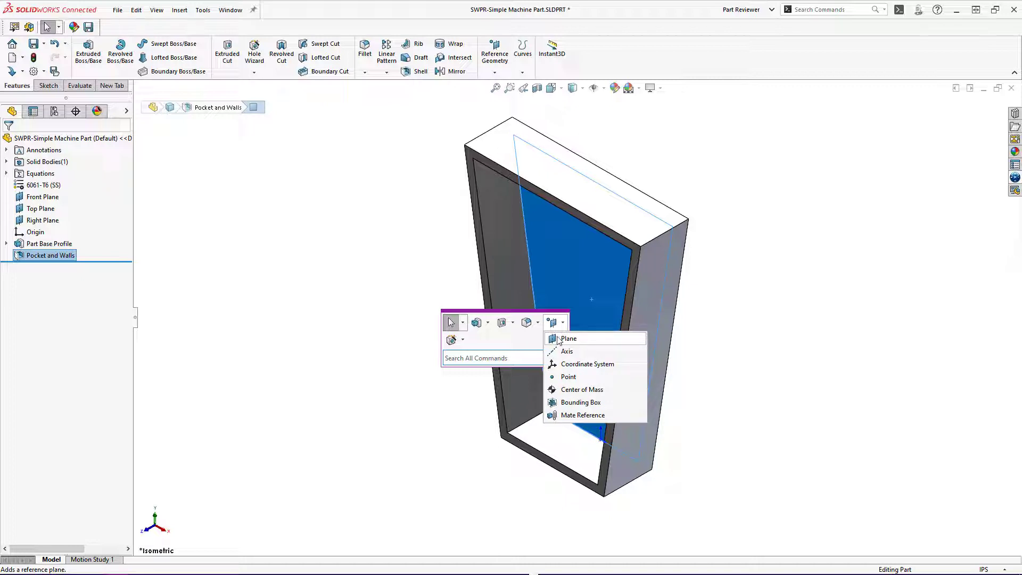
click(401, 315)
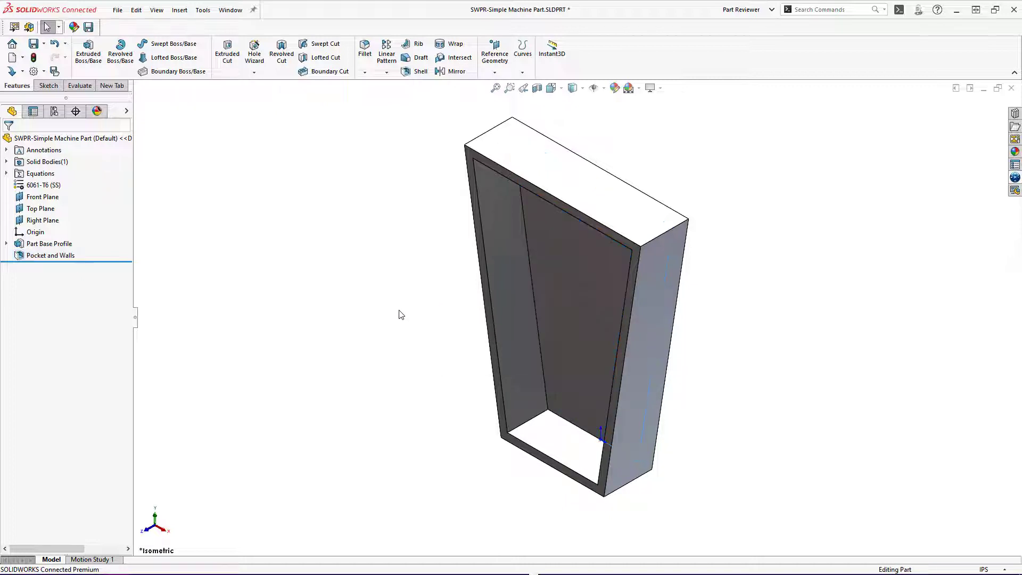
Create a reference plane offset 1 in from the pocket's floor face, toward the open front
click(179, 10)
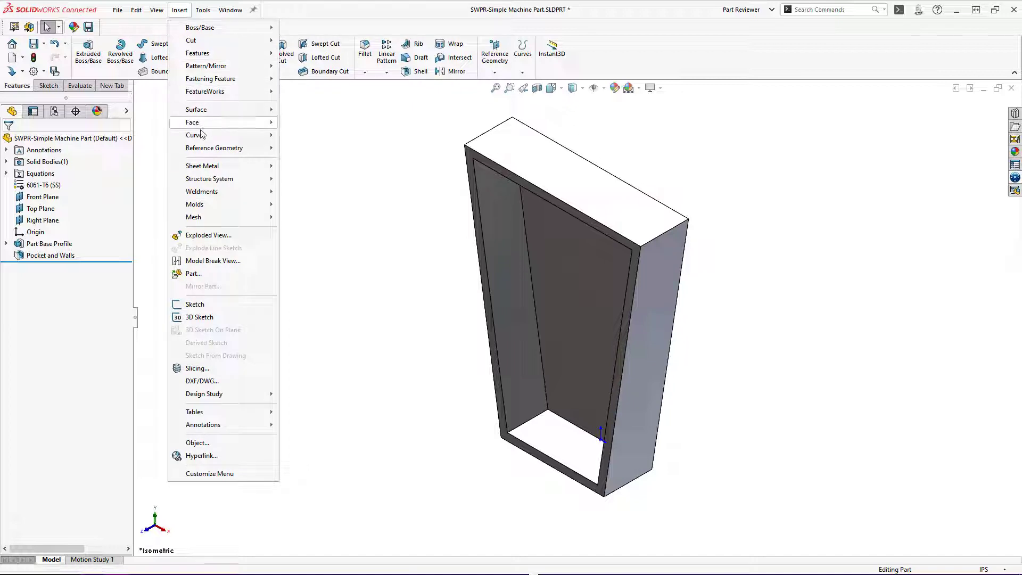
mouse_move(204, 151)
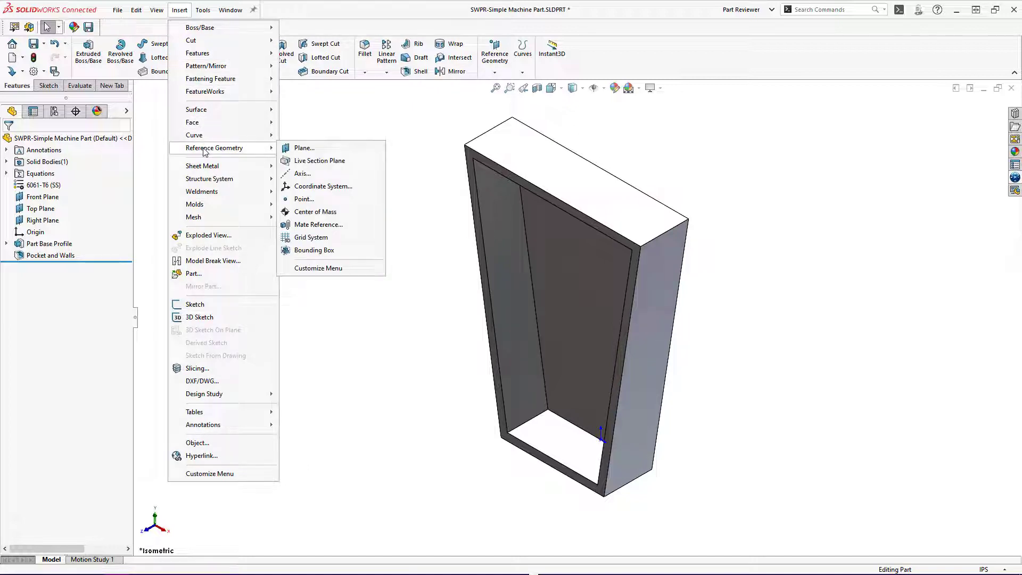
click(312, 151)
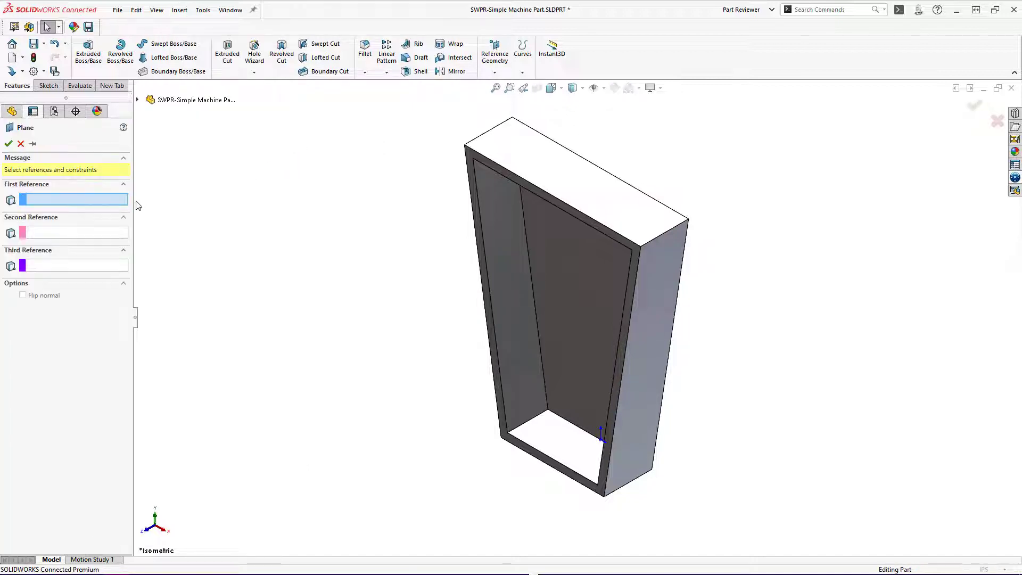
click(584, 289)
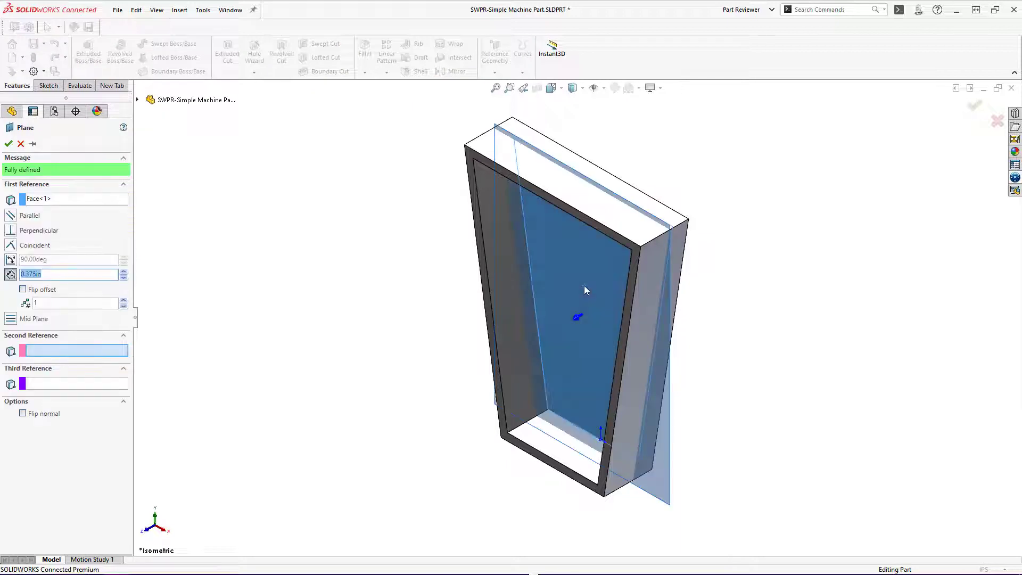
text(1)
key(Return)
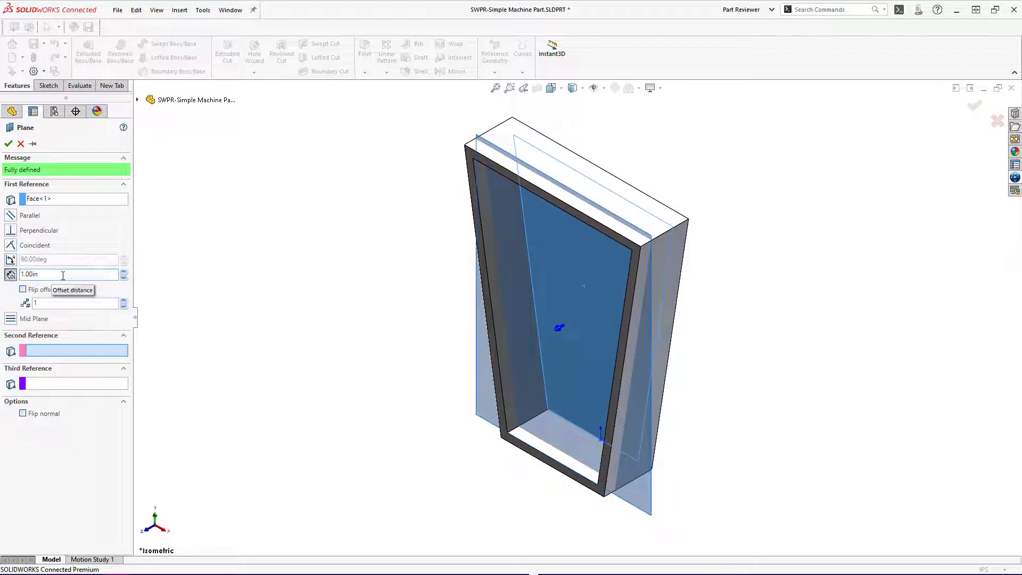
click(8, 144)
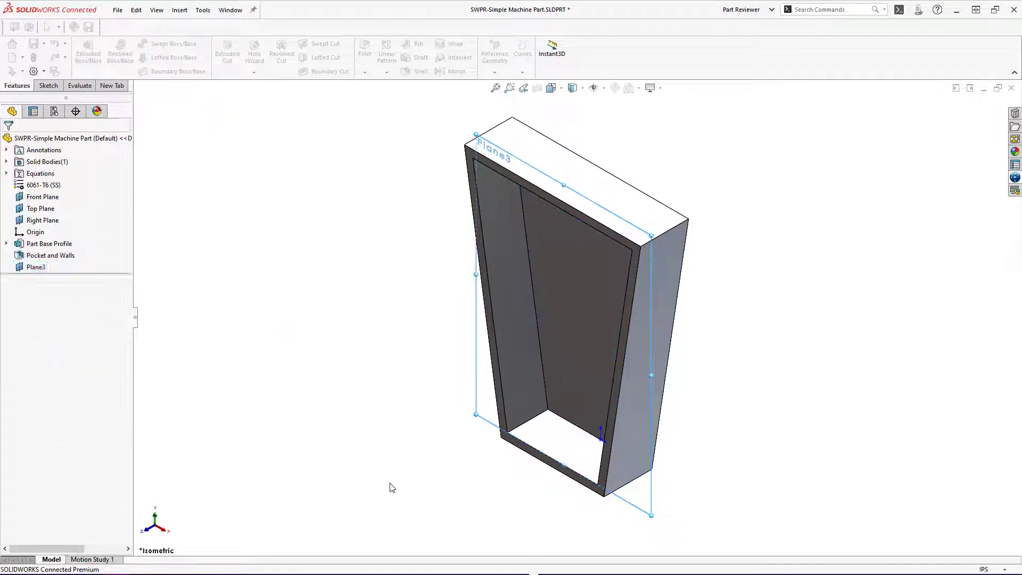
Start a sketch on the new offset plane and draw a vertical centerline from the origin to the midpoint of the part's top edge
right_click(44, 271)
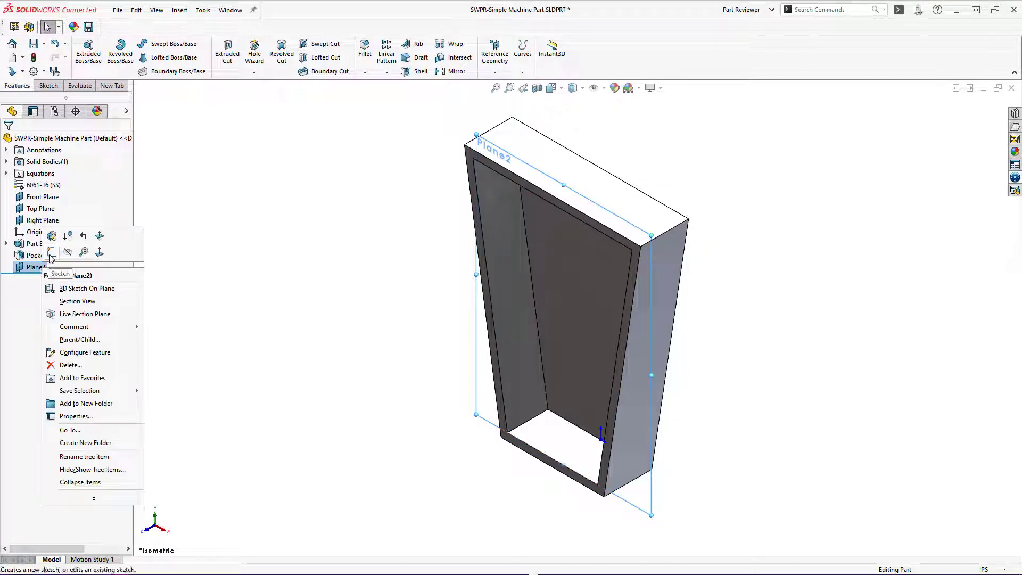
click(51, 252)
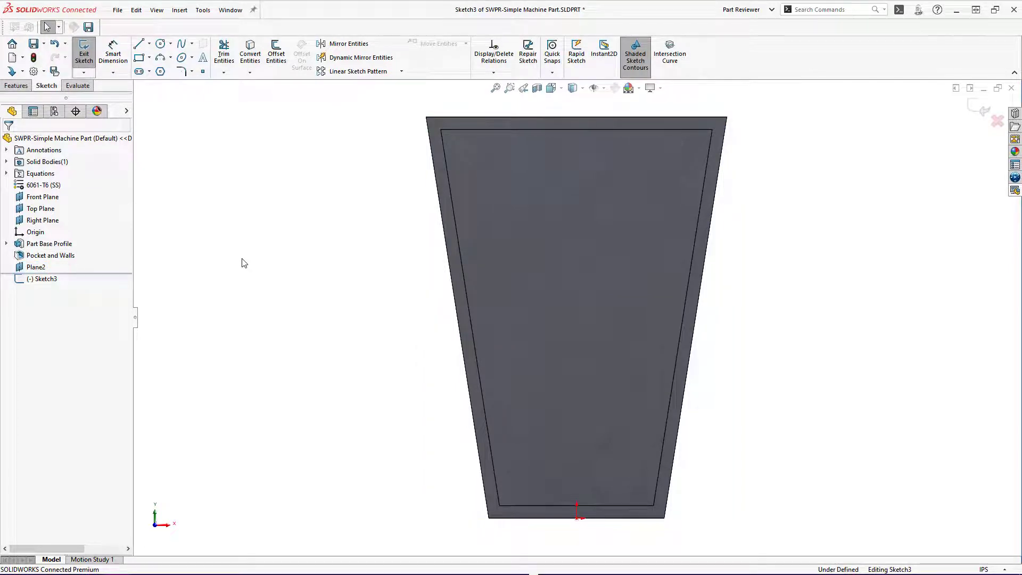
key(s)
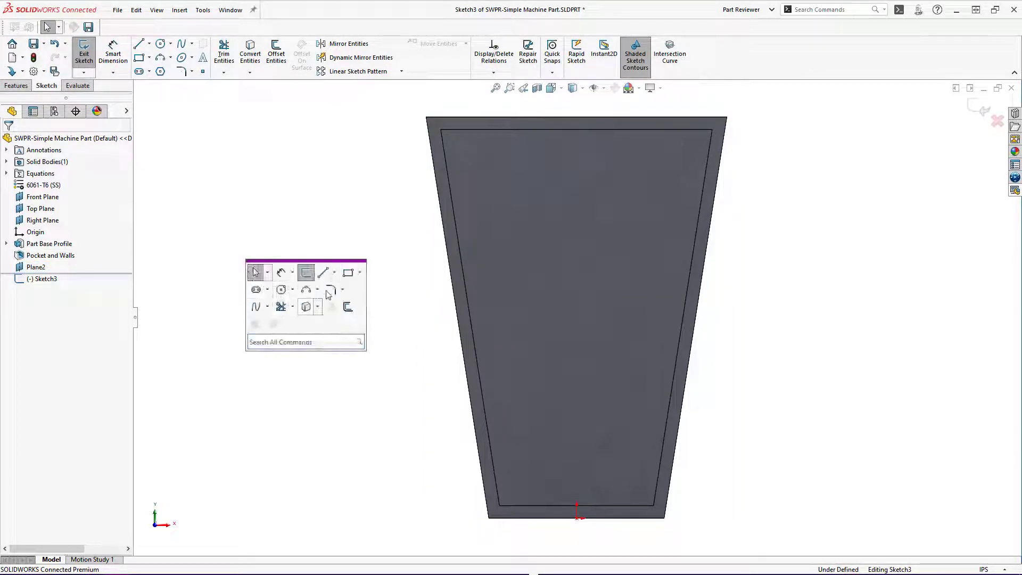
click(336, 273)
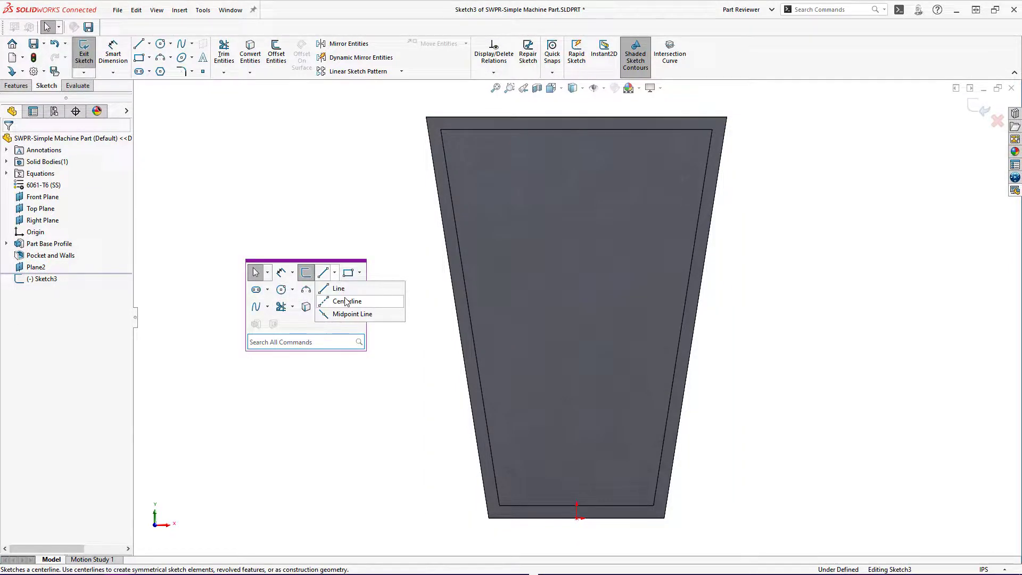
click(343, 301)
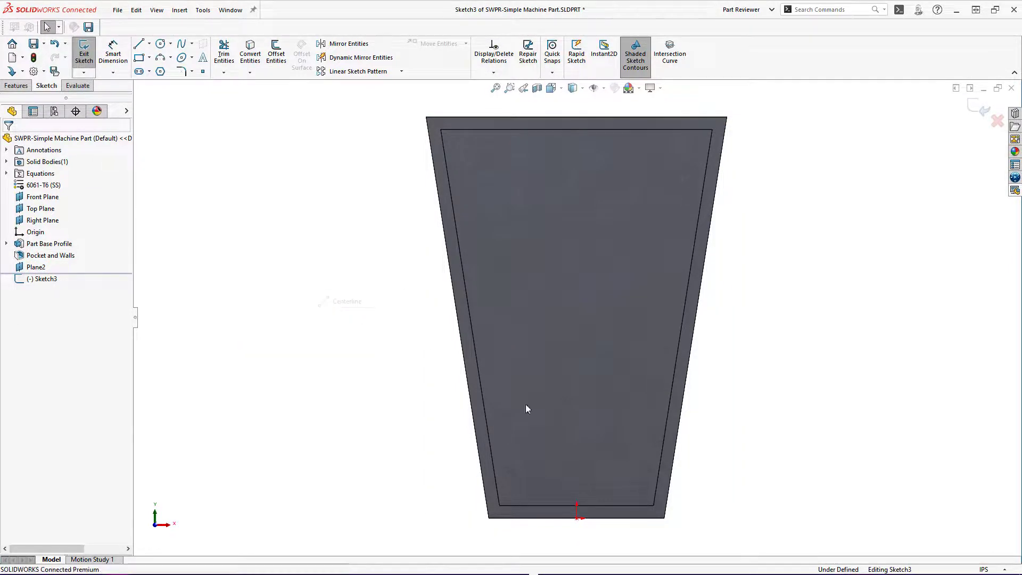
click(578, 518)
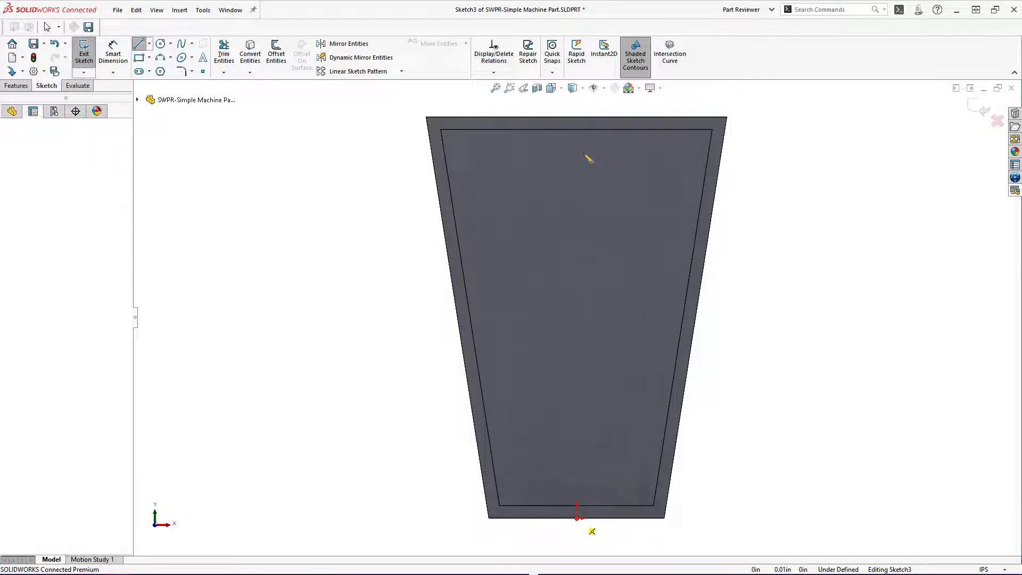
click(577, 116)
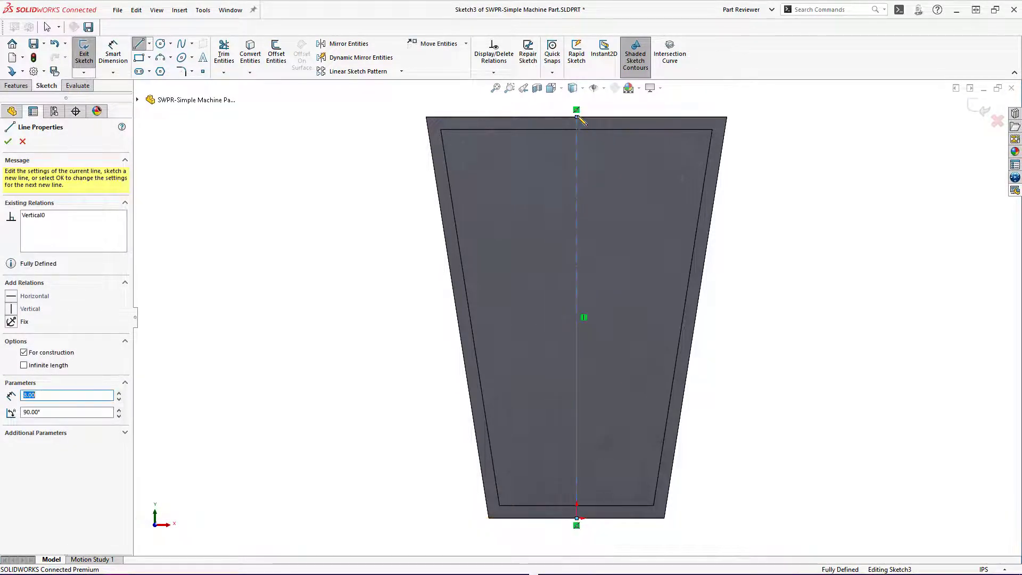
key(Escape)
key(Escape)
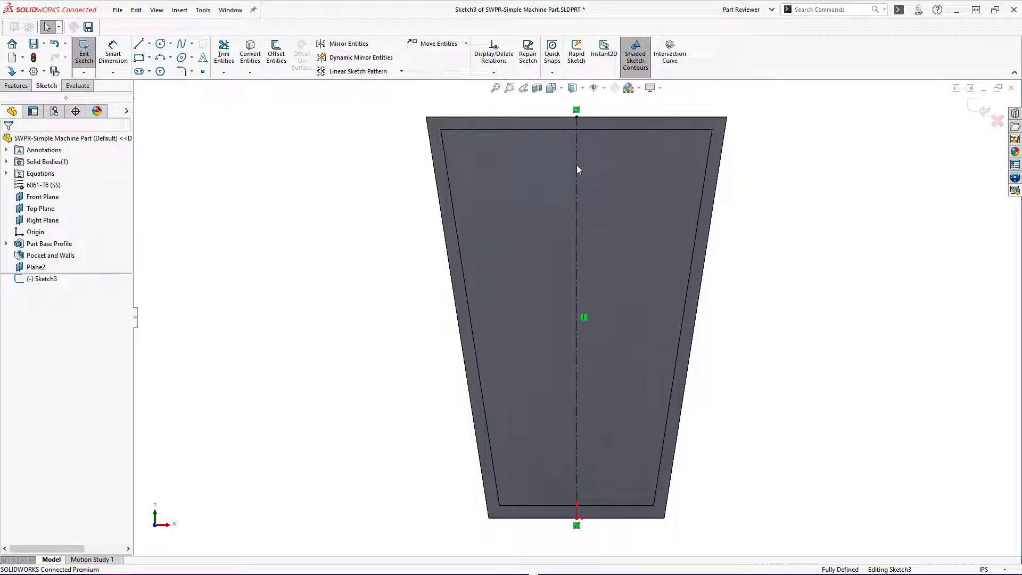
With dynamic mirroring about the centerline, sketch a stepped profile: 1 in horizontally, 1 in up, ending horizontally on the pocket's inner side wall
click(577, 167)
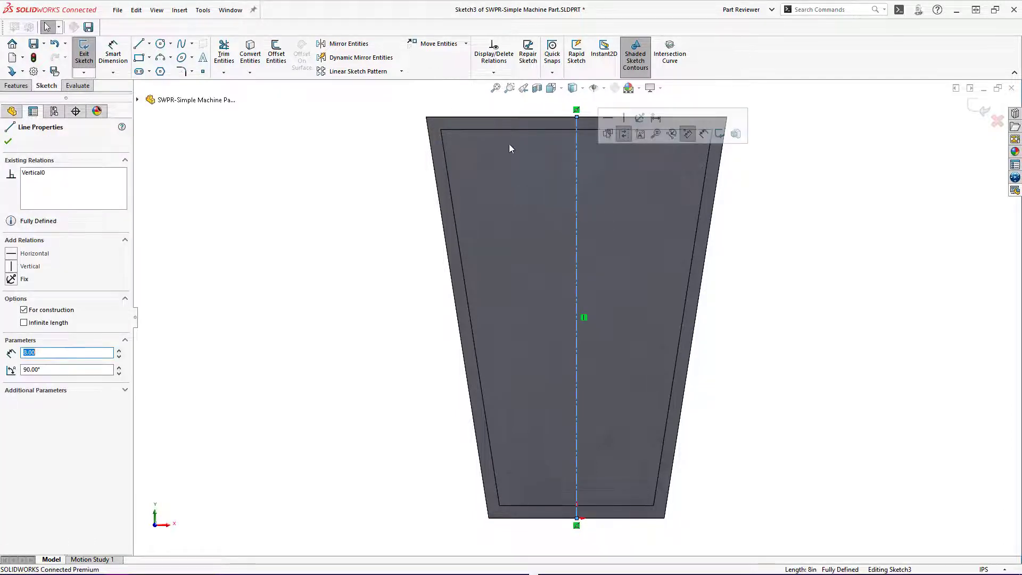
click(350, 59)
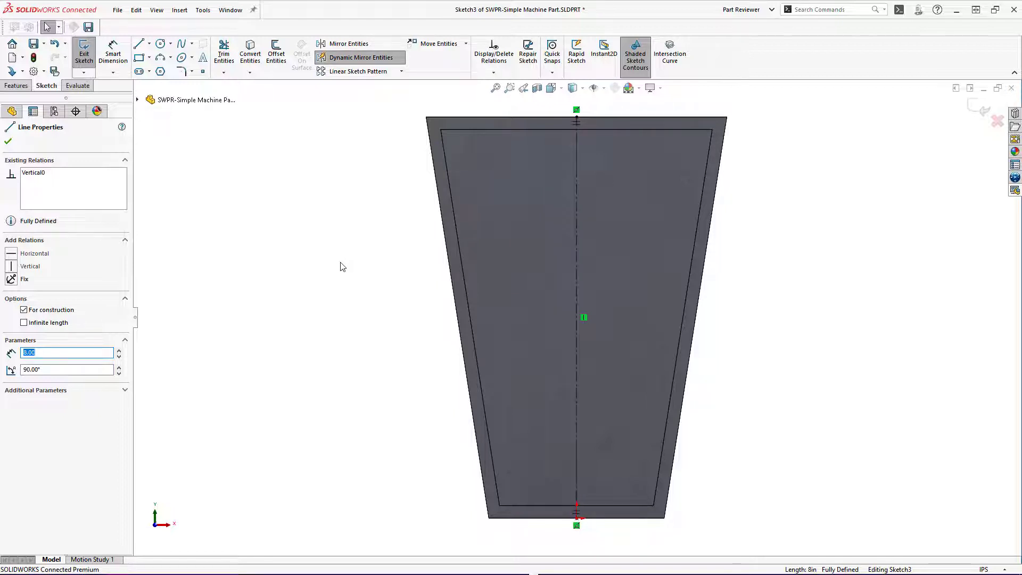
key(s)
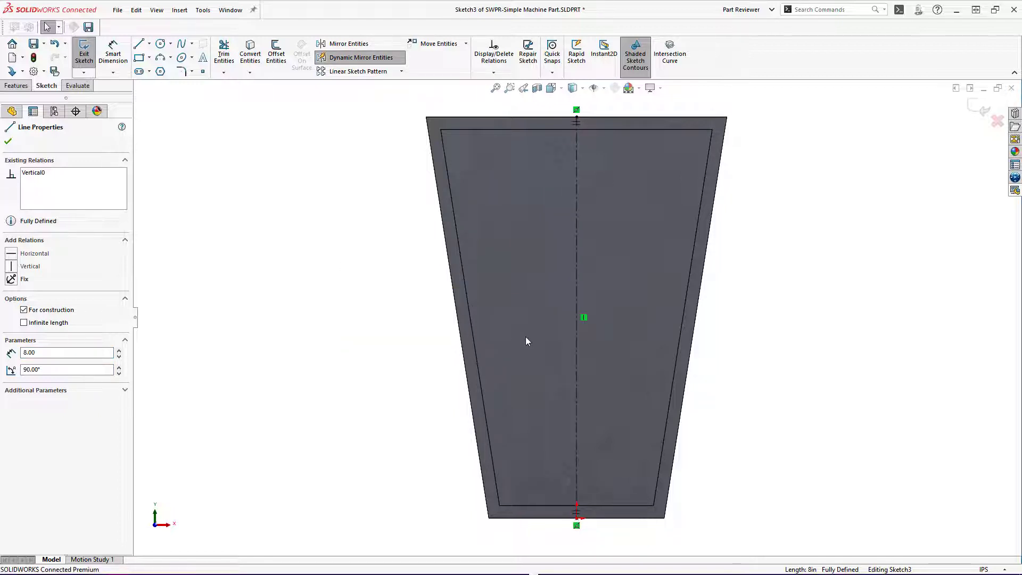
key(l)
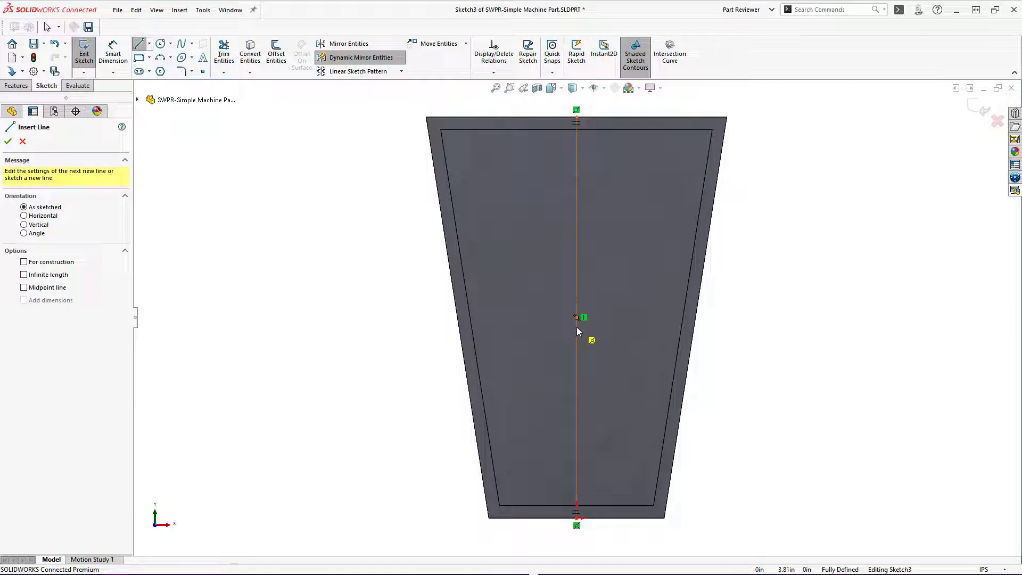
click(577, 327)
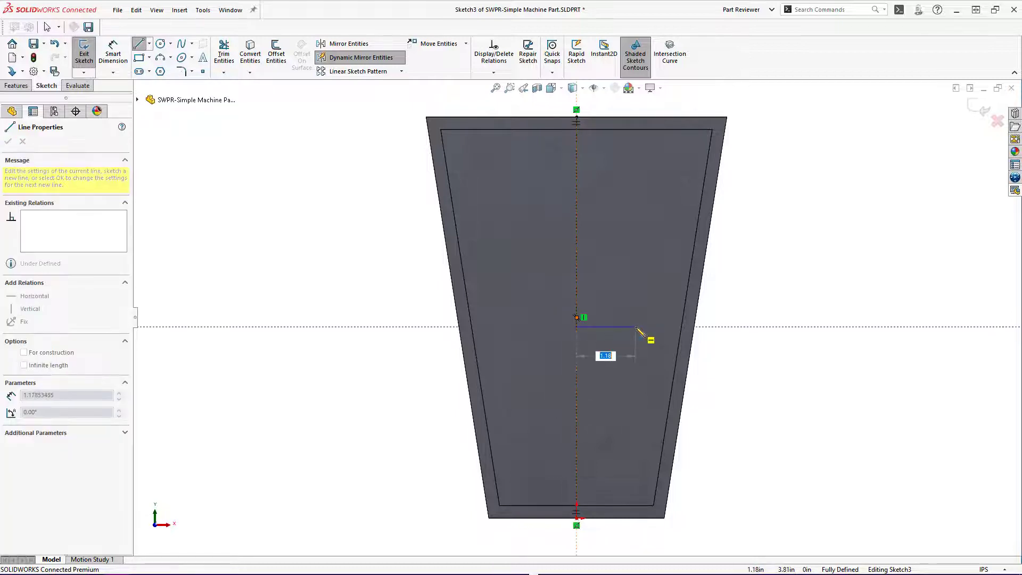
text(1)
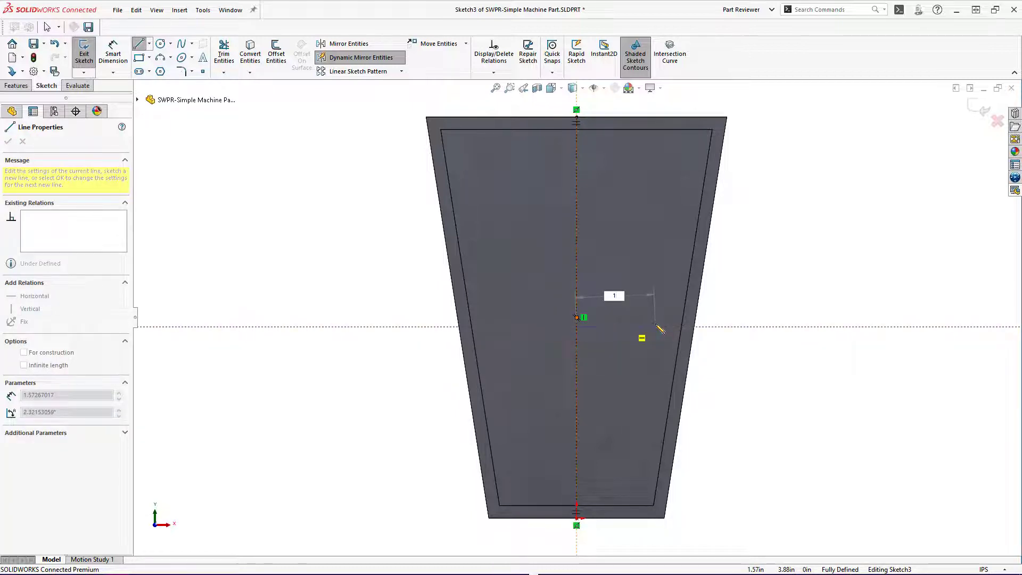
key(Return)
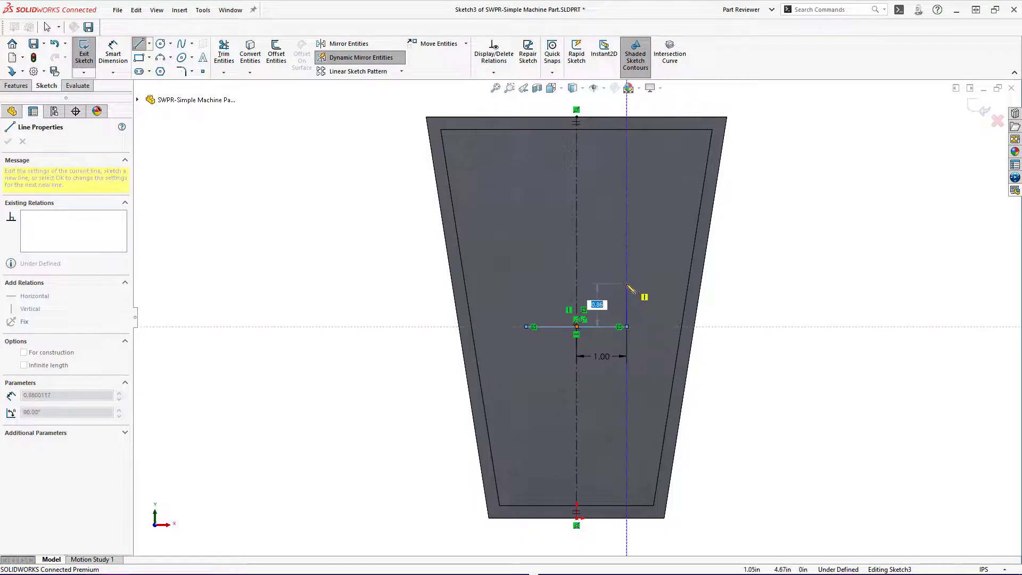
text(1)
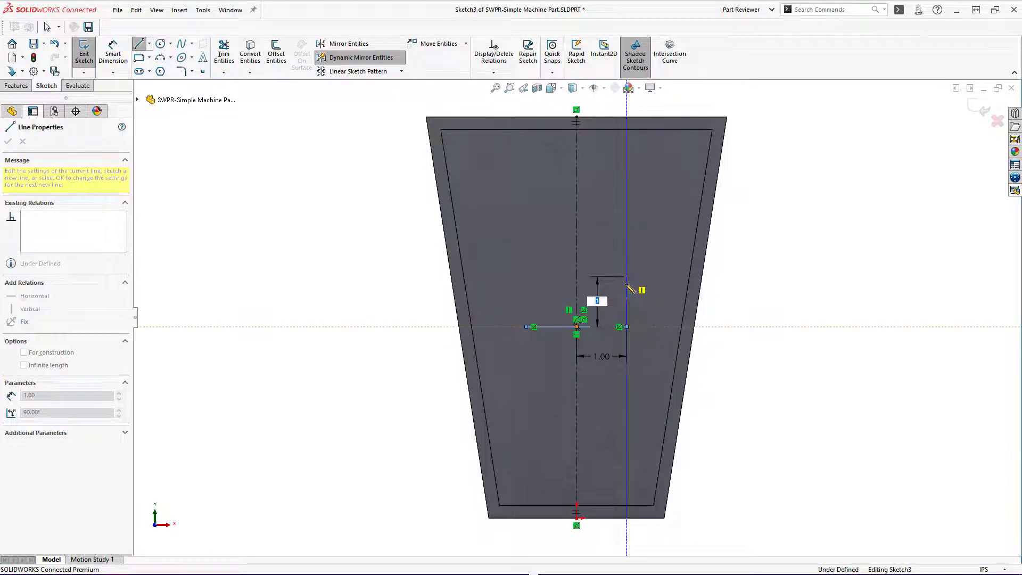
key(Return)
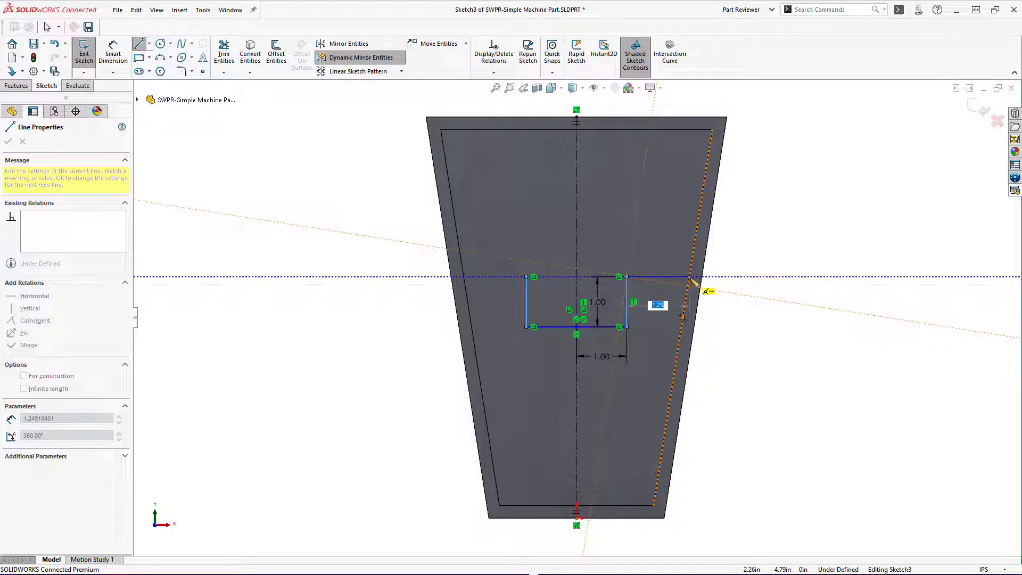
click(692, 278)
key(Escape)
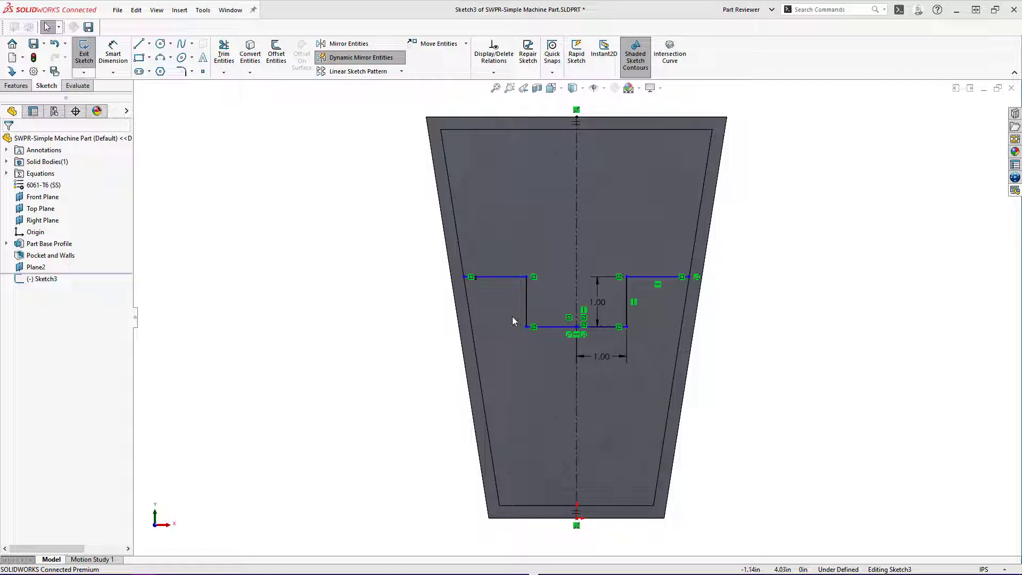
Dimension the stepped profile's lowest line 4 in above the part's bottom edge and hide the sketch relations
key(s)
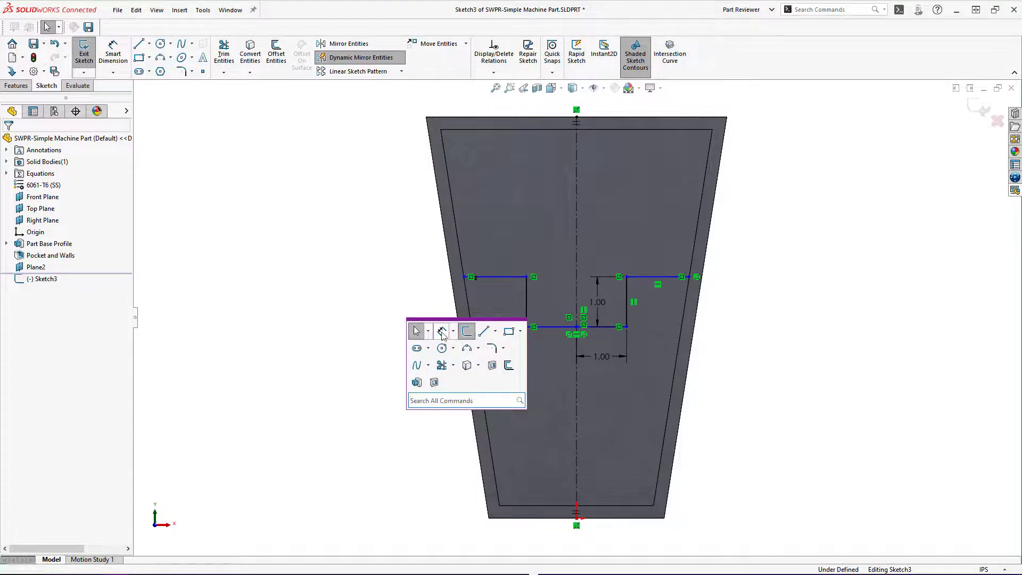
click(442, 331)
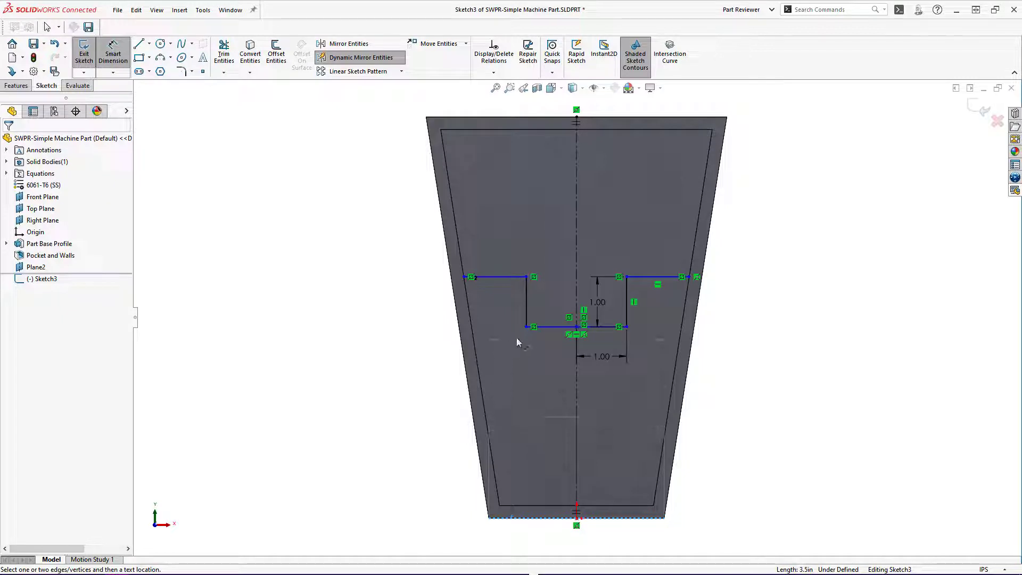
click(547, 327)
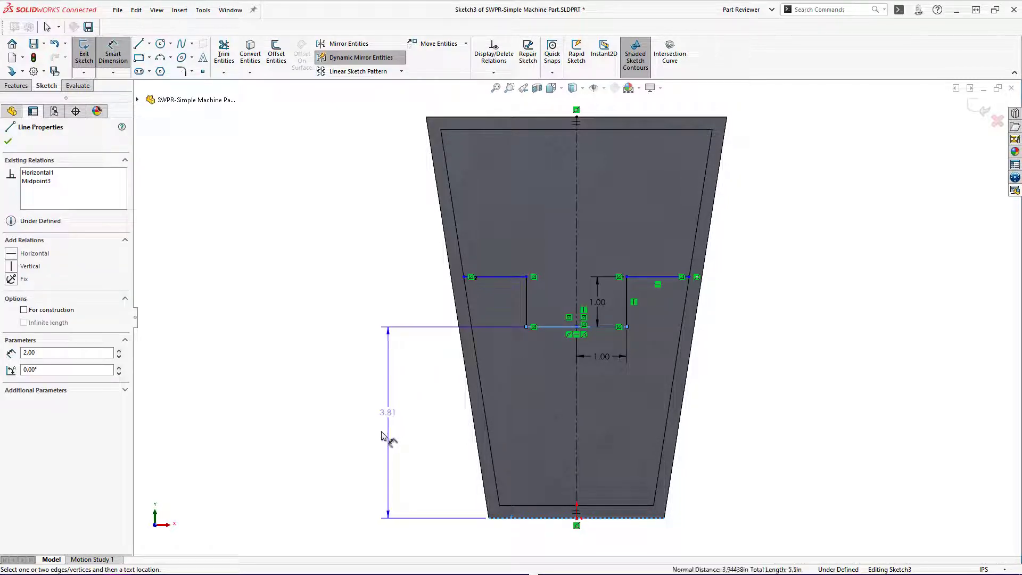
click(382, 430)
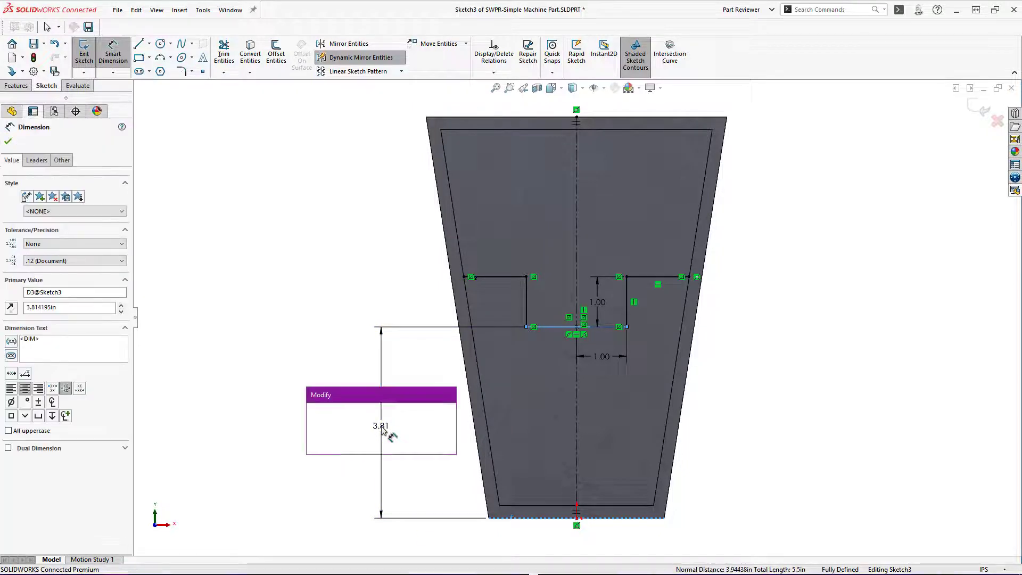
text(4)
key(Return)
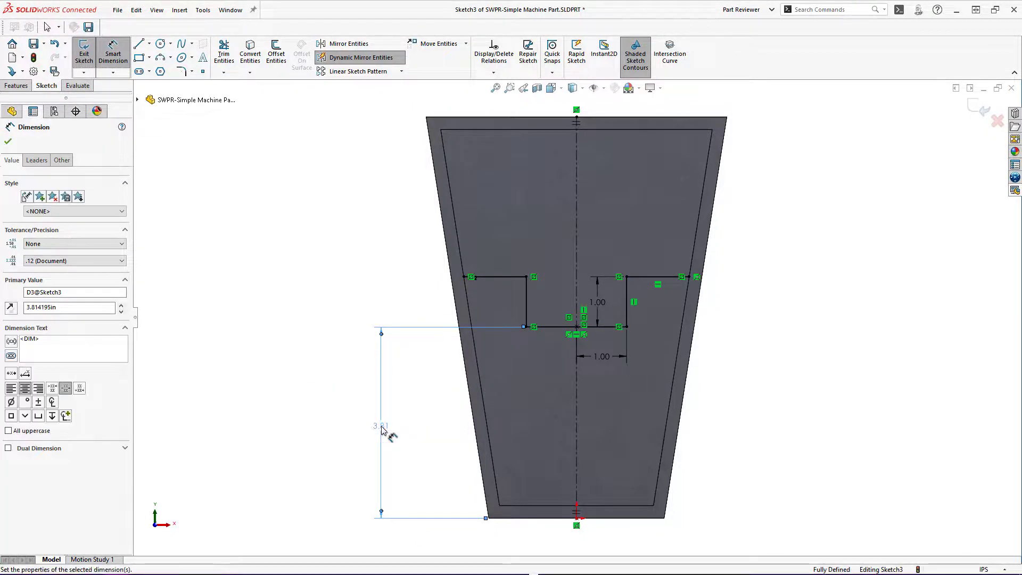
click(417, 228)
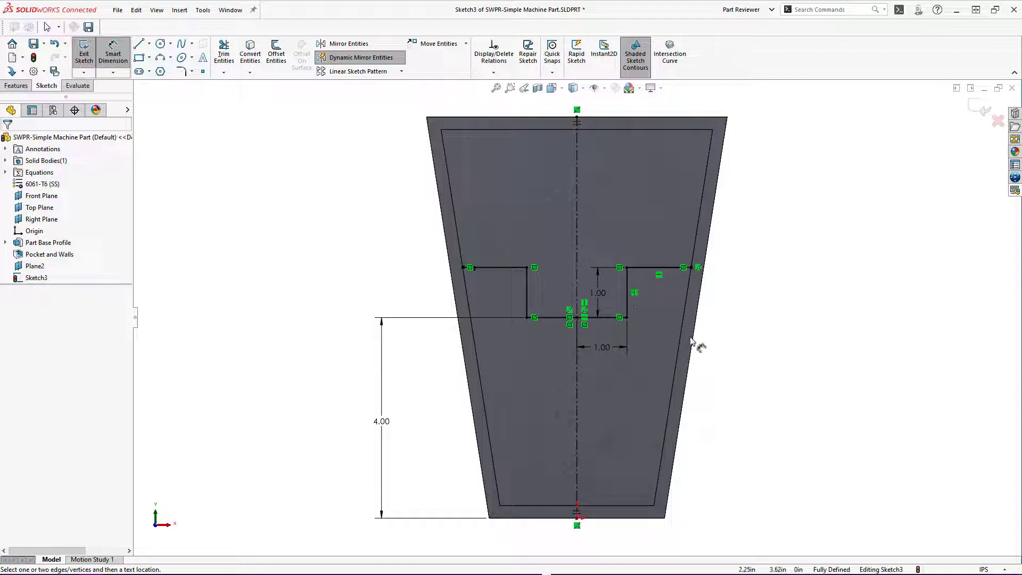
click(605, 88)
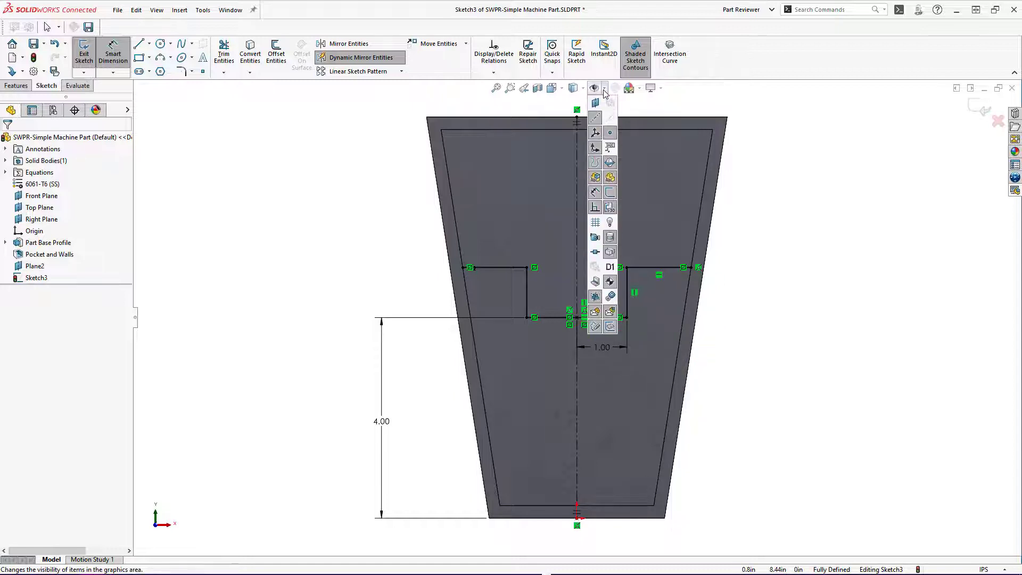
click(595, 209)
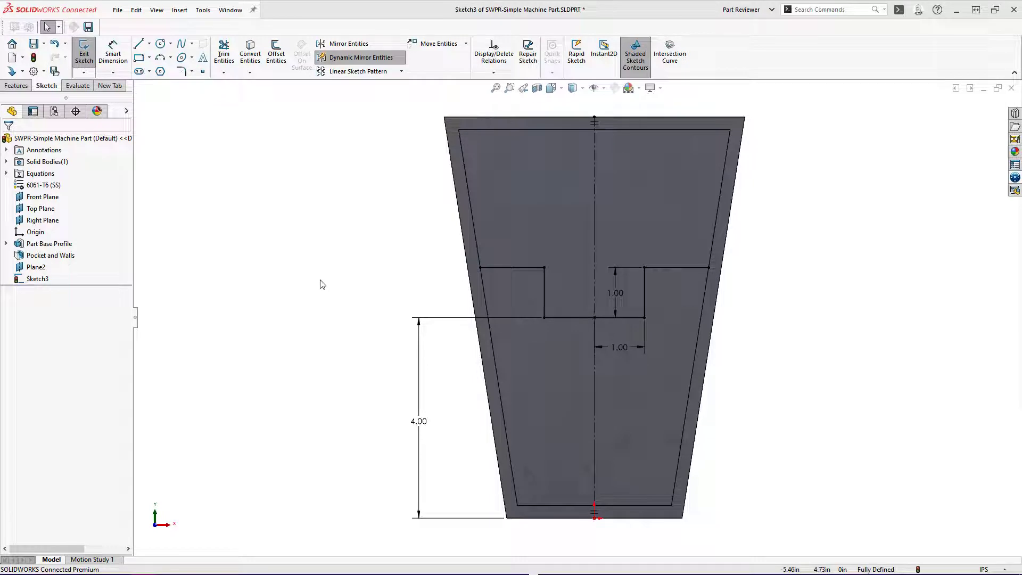
Create a rib from the stepped sketch, 0.188 in thick on its upper side only, extruded normal to the sketch with linear type
click(21, 87)
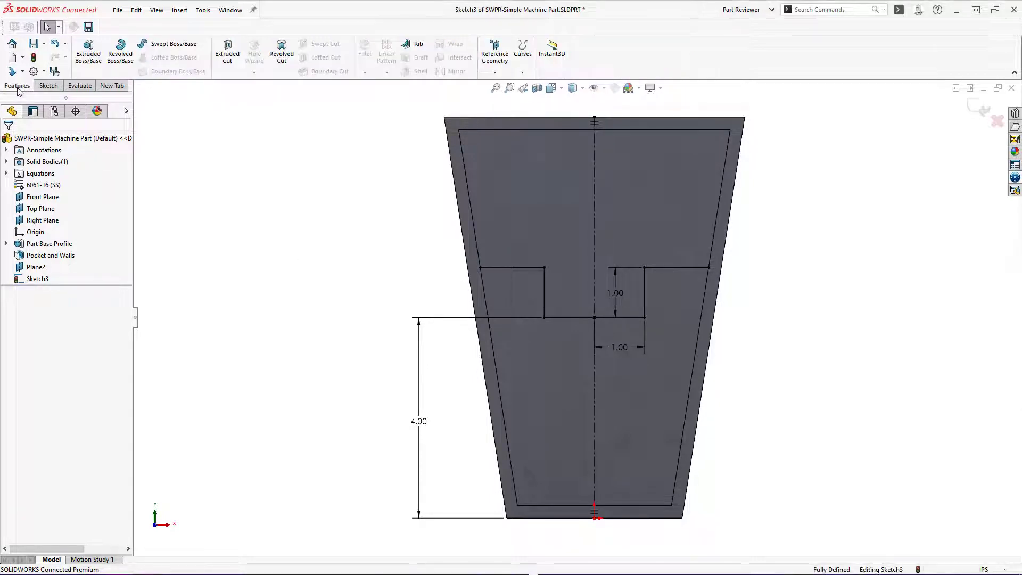
click(416, 46)
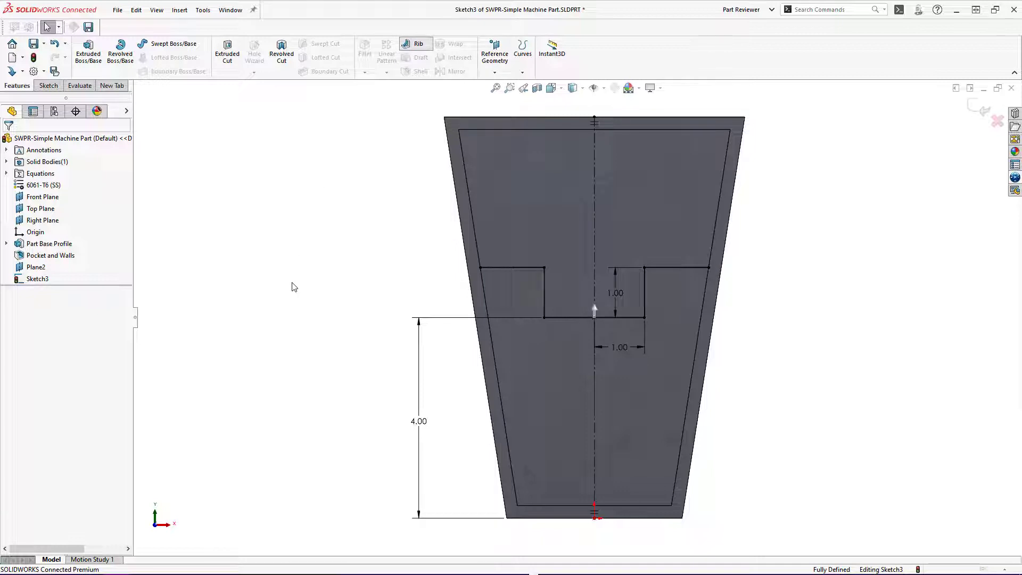
middle_drag(431, 299, 392, 340)
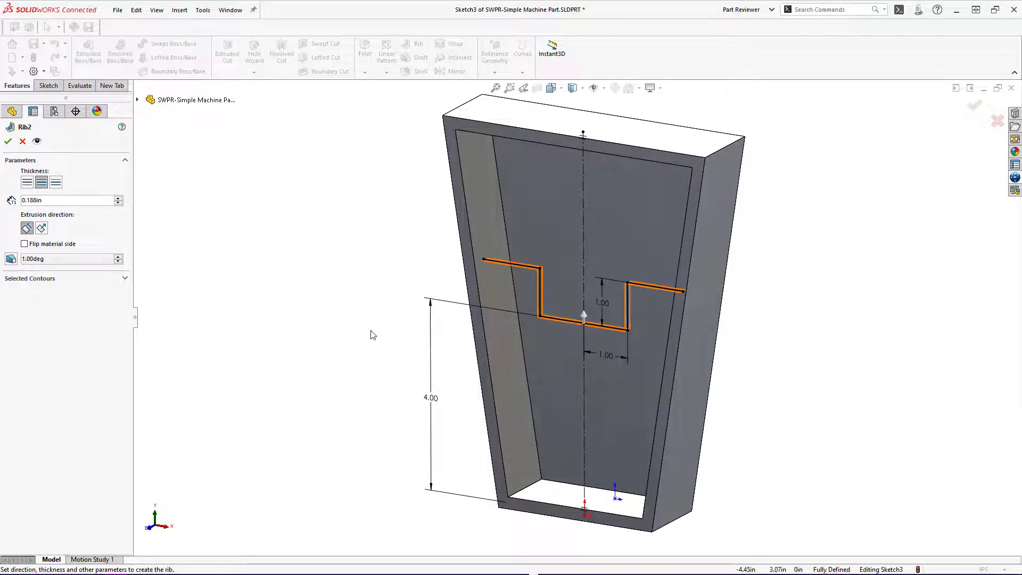
click(41, 228)
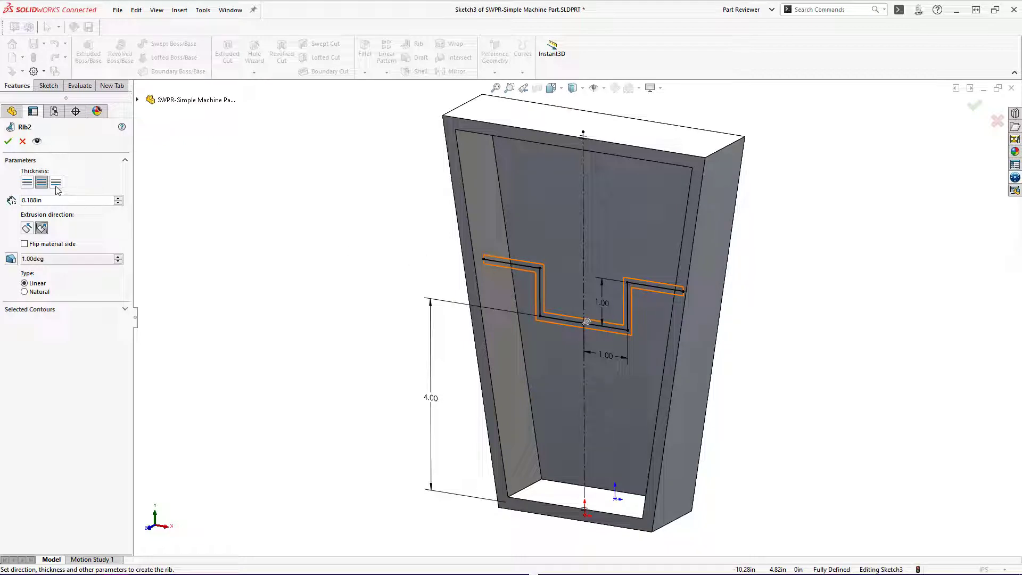
click(56, 182)
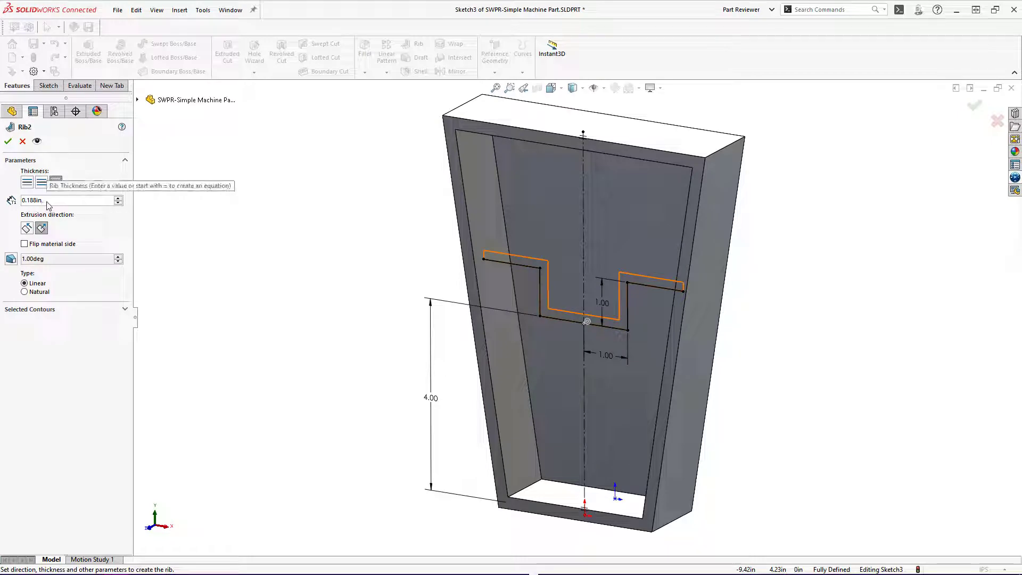
click(8, 141)
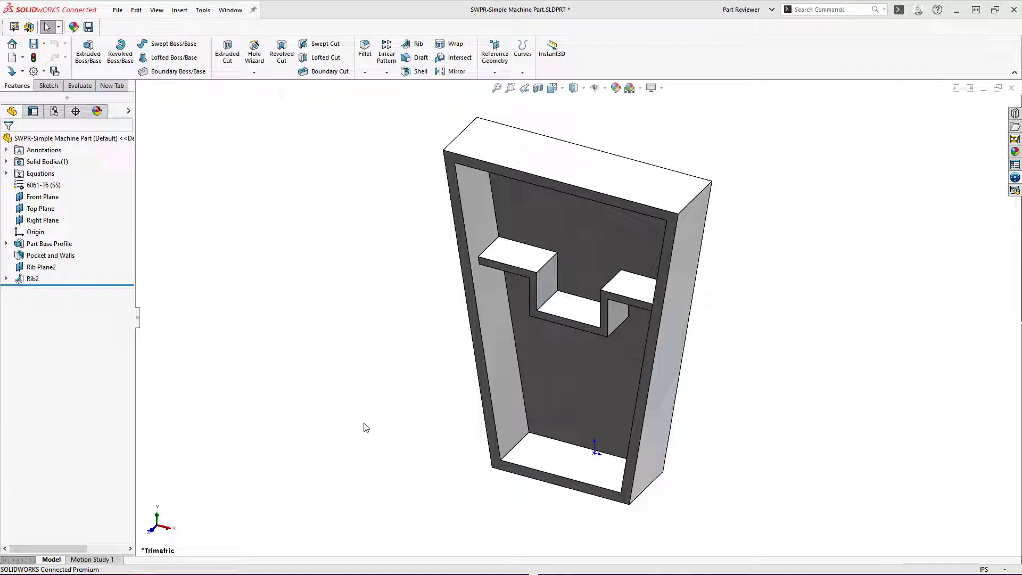
Start a sketch on the front rim face and draw a 0.25 in horizontal line outward from its upper-right corner
click(671, 222)
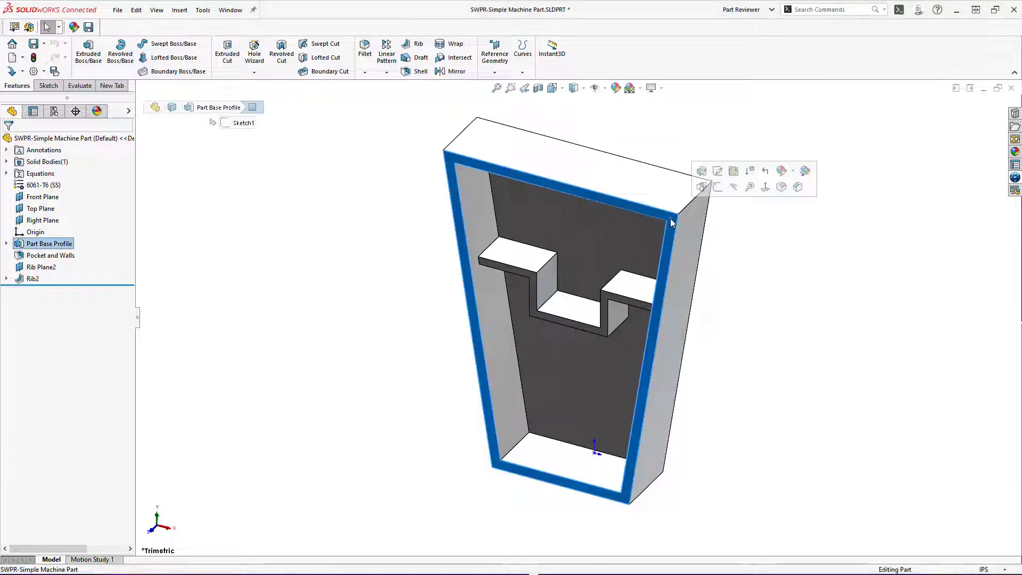
click(718, 187)
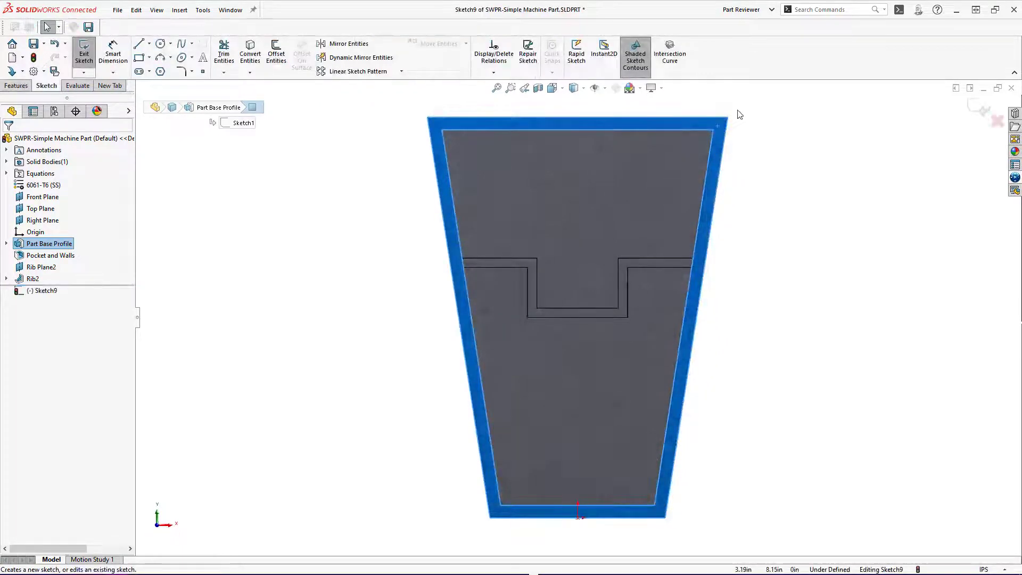
scroll(739, 114, down, 5)
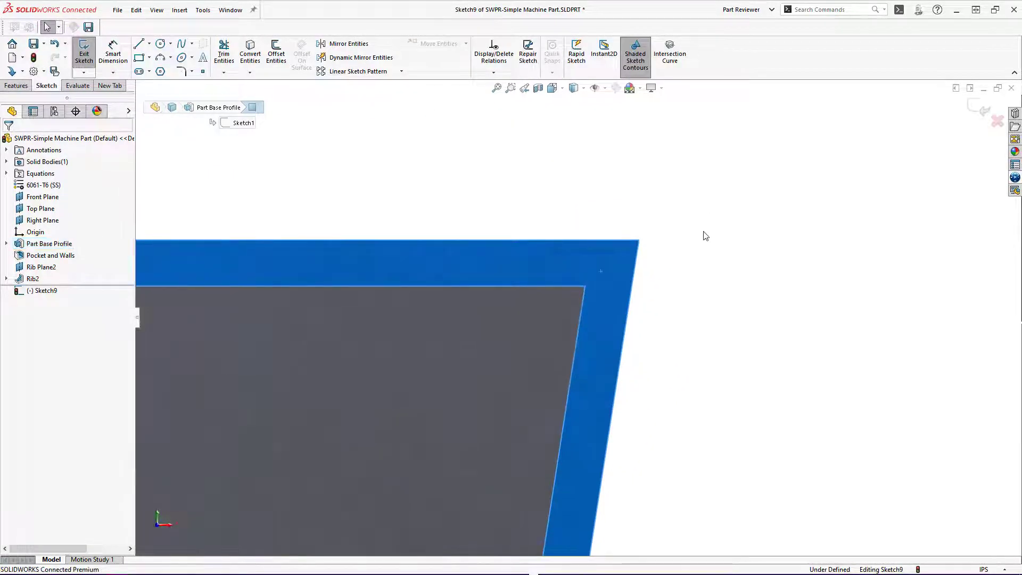
click(705, 235)
key(s)
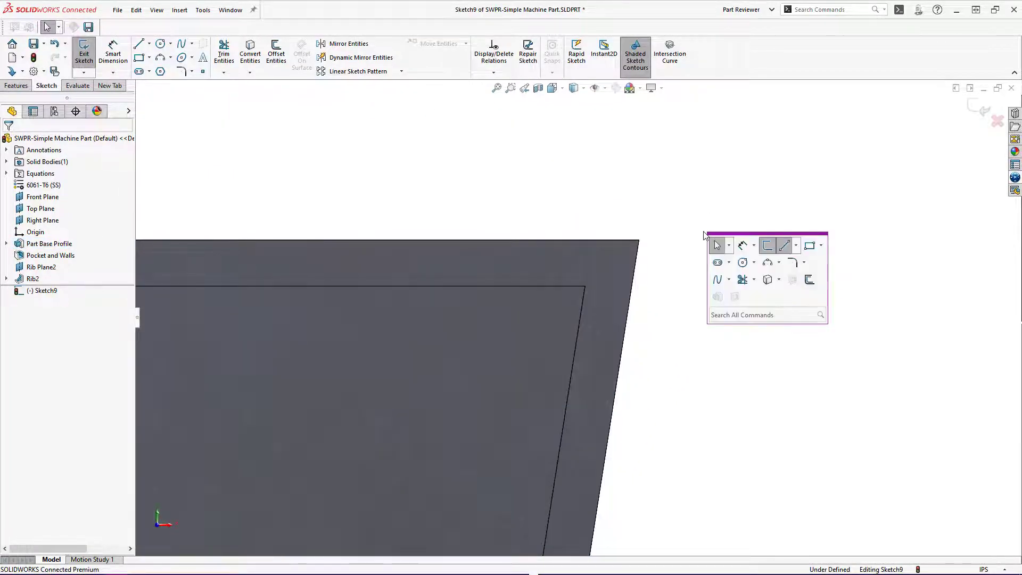
click(784, 247)
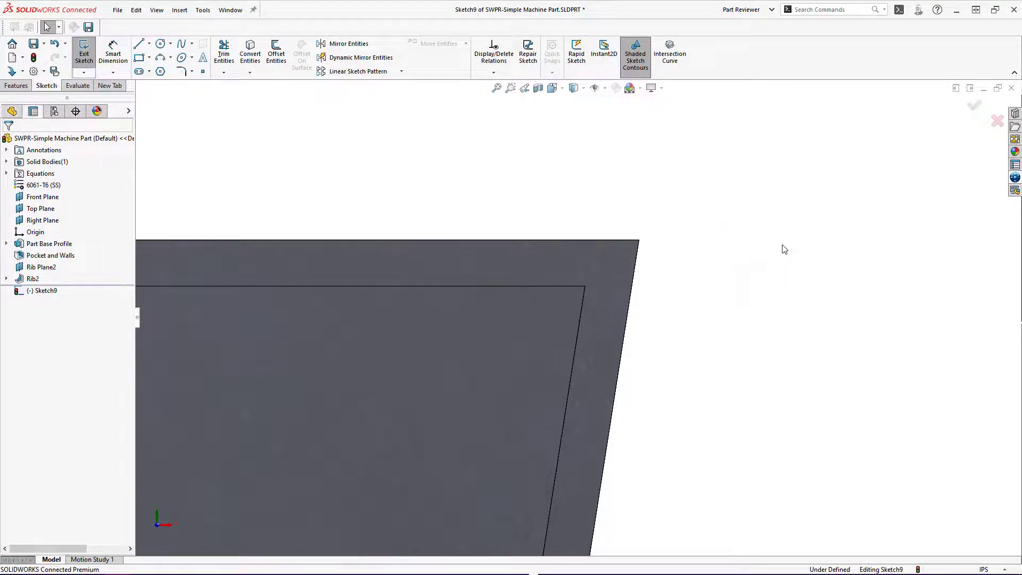
click(640, 240)
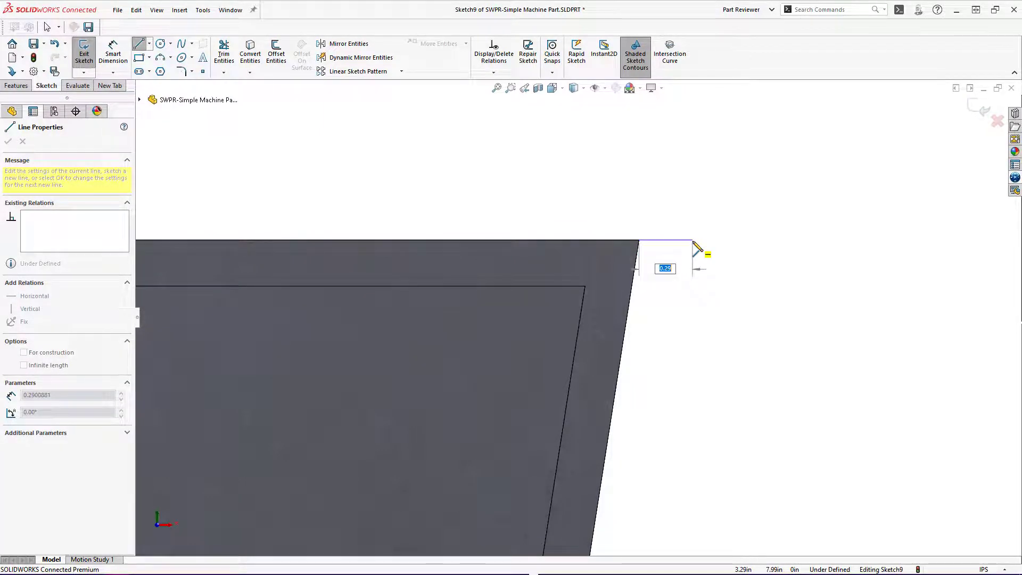
text(.25)
key(Return)
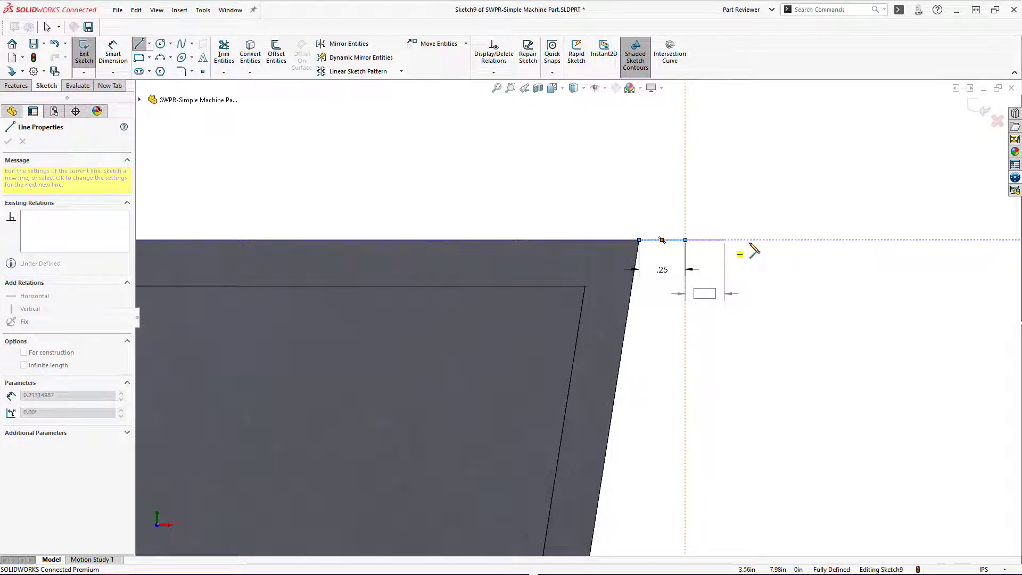
Continue with a 0.38 in radius, 180° tangent arc, a horizontal line back to the tapered side edge, and a closing line to the corner
double_click(686, 240)
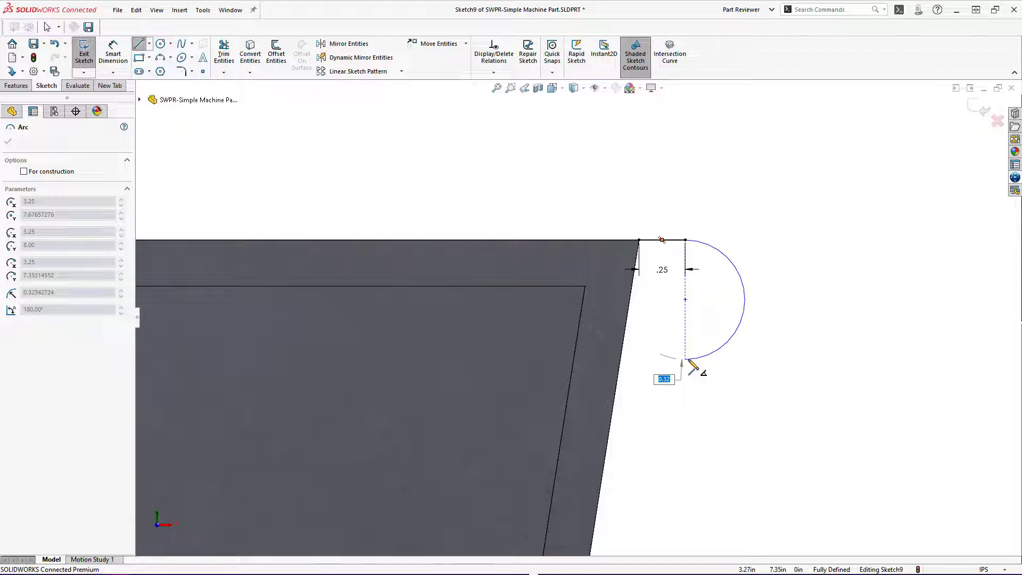
key(Return)
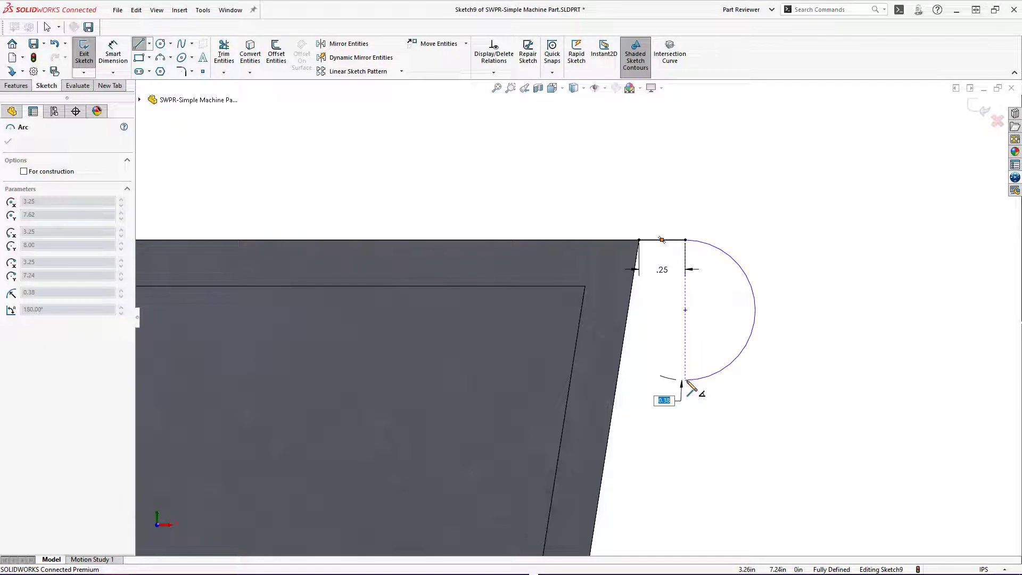
click(686, 381)
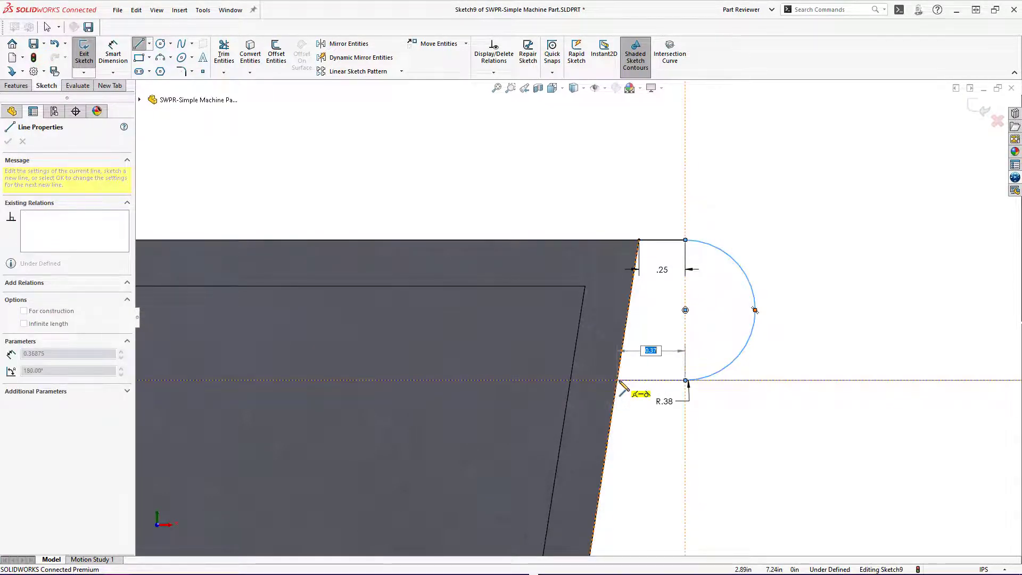
click(618, 380)
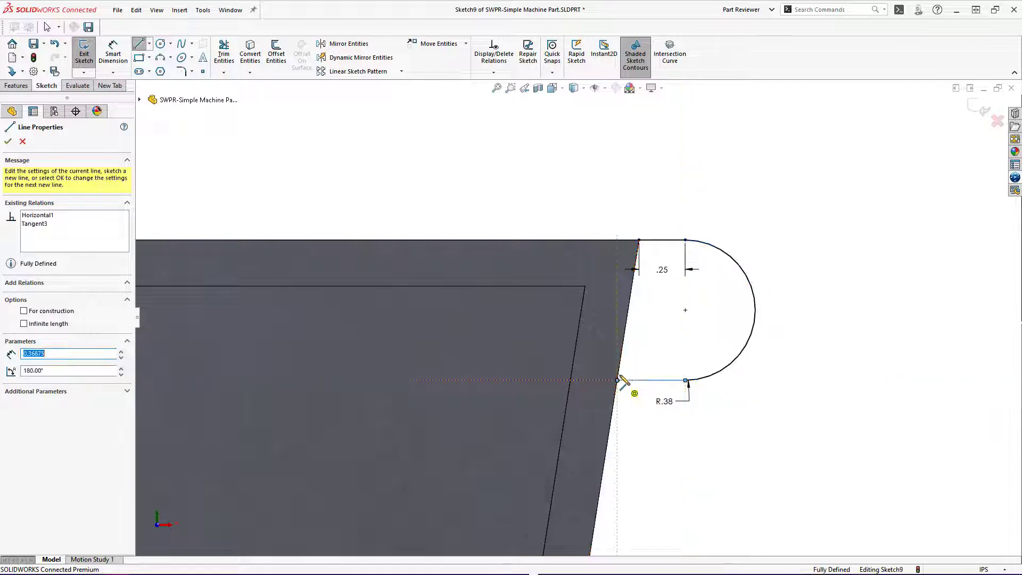
click(639, 240)
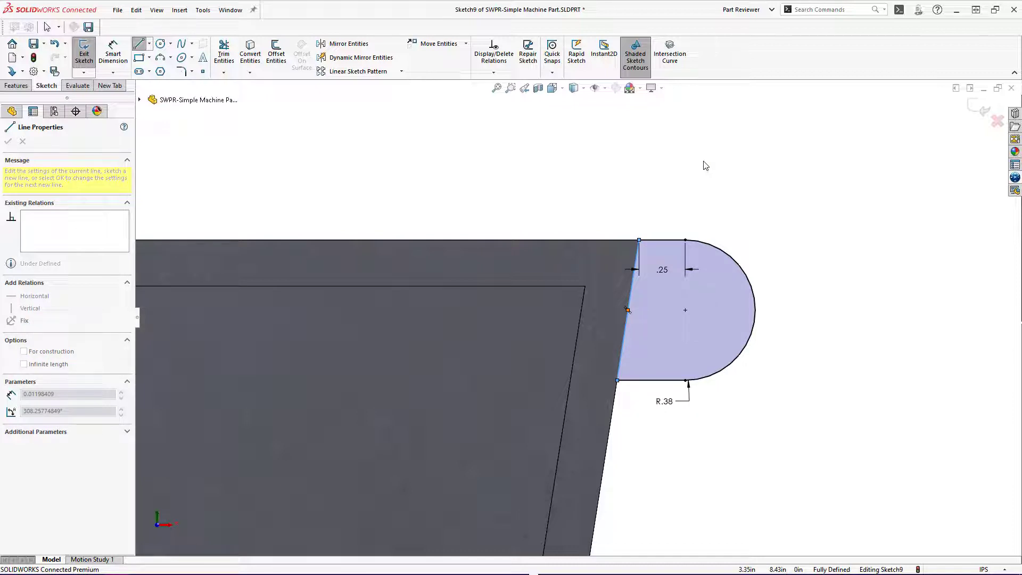
key(Escape)
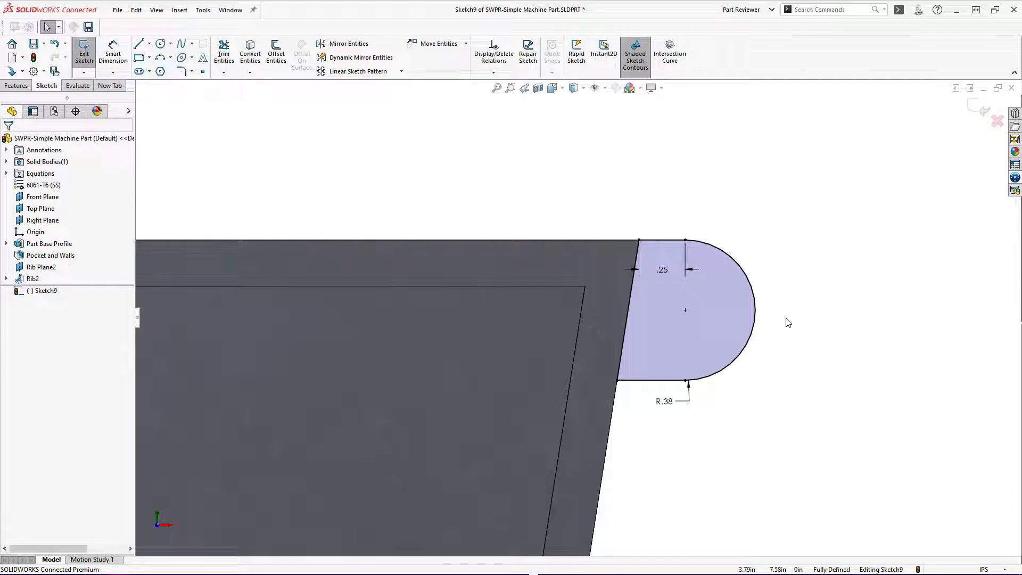
Extrude the rounded lug profile 0.75 in blind, reversed toward the back of the part and merged with the body
key(s)
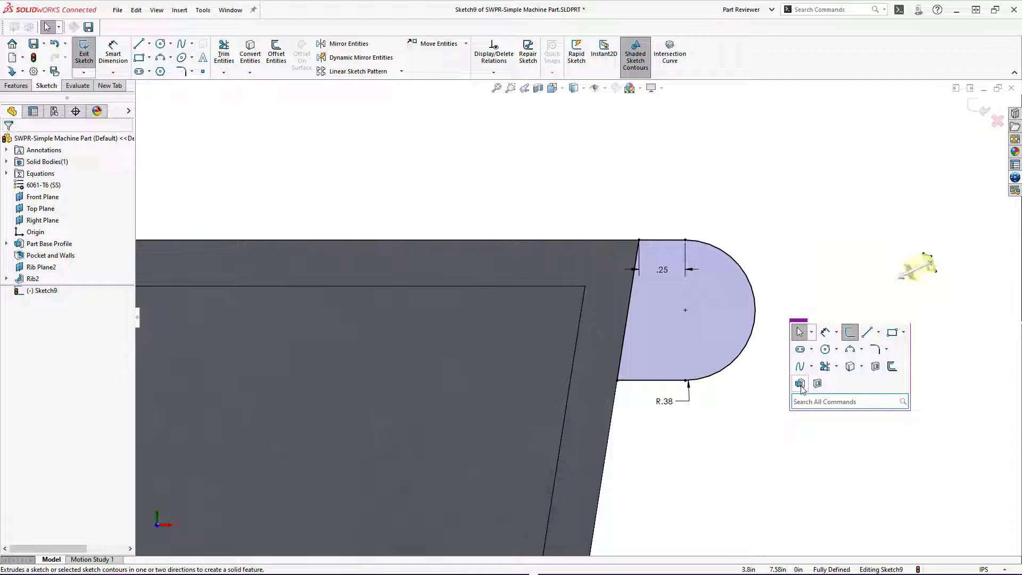
key(Escape)
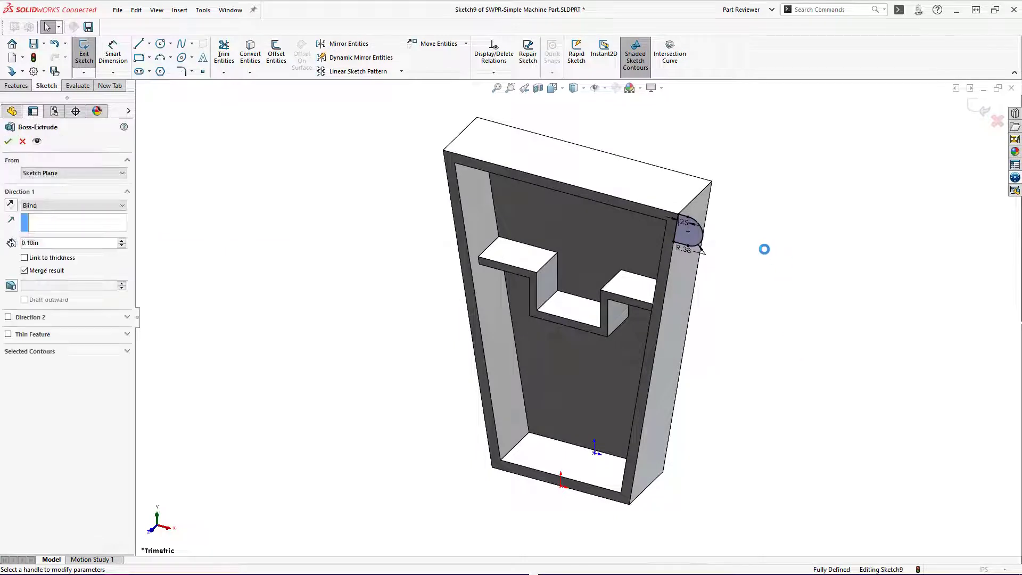
click(11, 206)
click(10, 205)
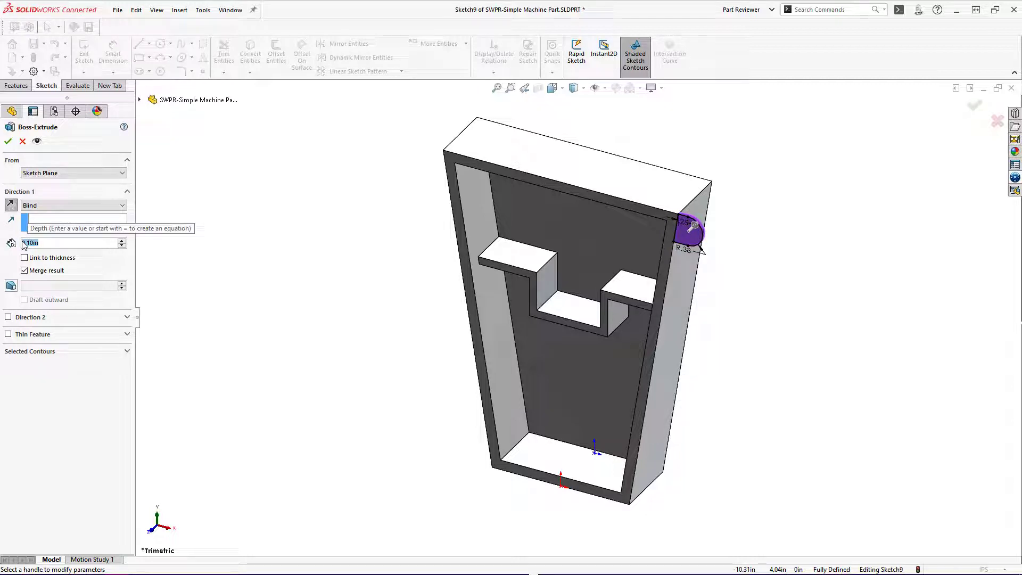
text(.5)
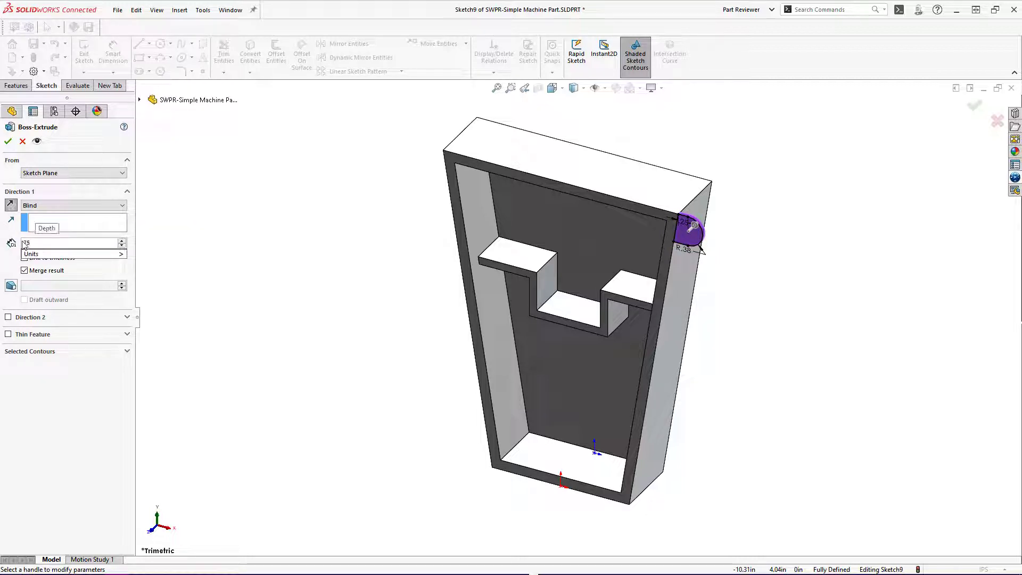
key(Return)
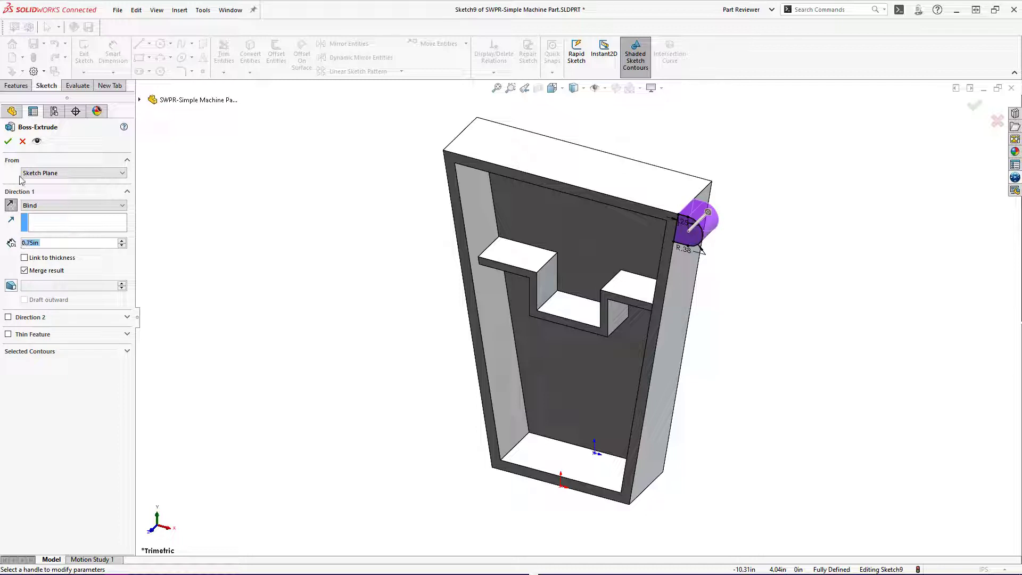
click(7, 141)
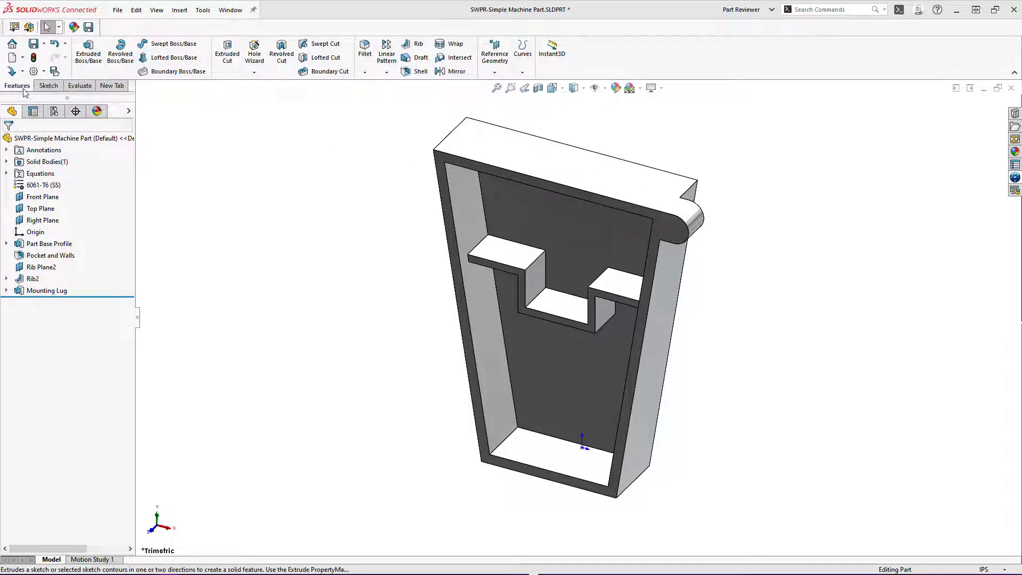
Add an ANSI Inch 5/16-18 tapped hole, through all, on the lug's front face at the centre of its arc
click(255, 54)
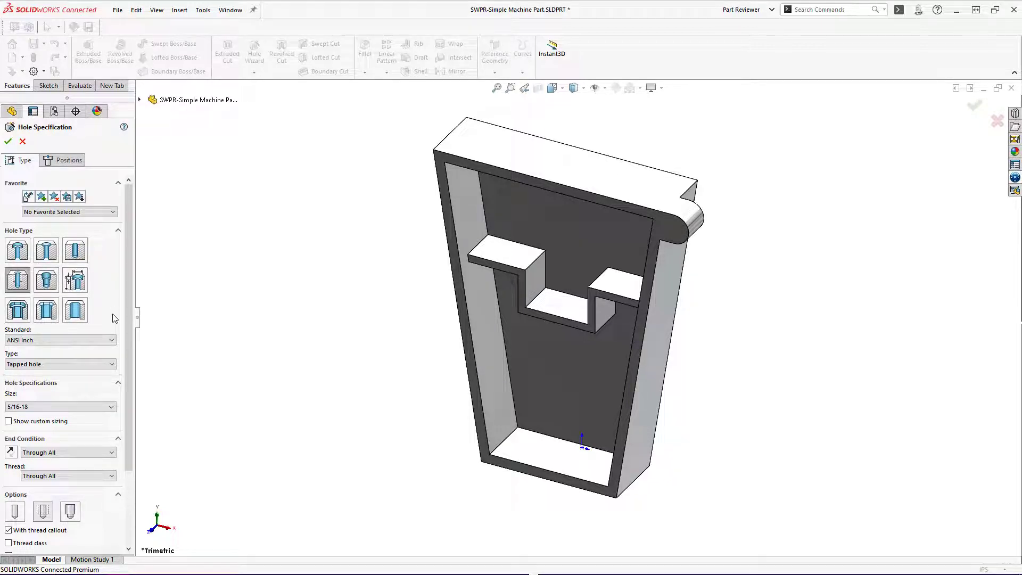
drag(125, 321, 124, 382)
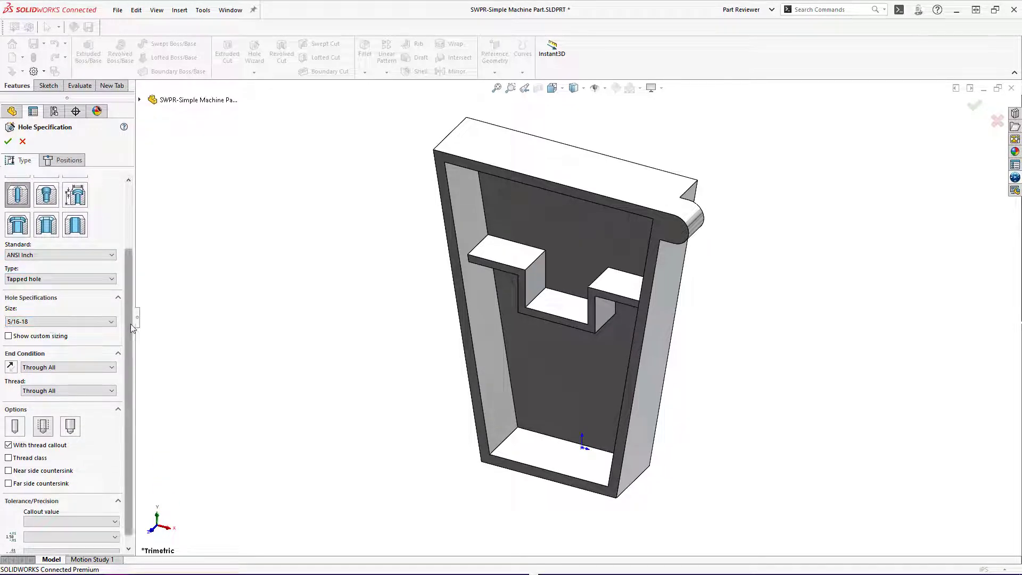
scroll(130, 324, down, 1)
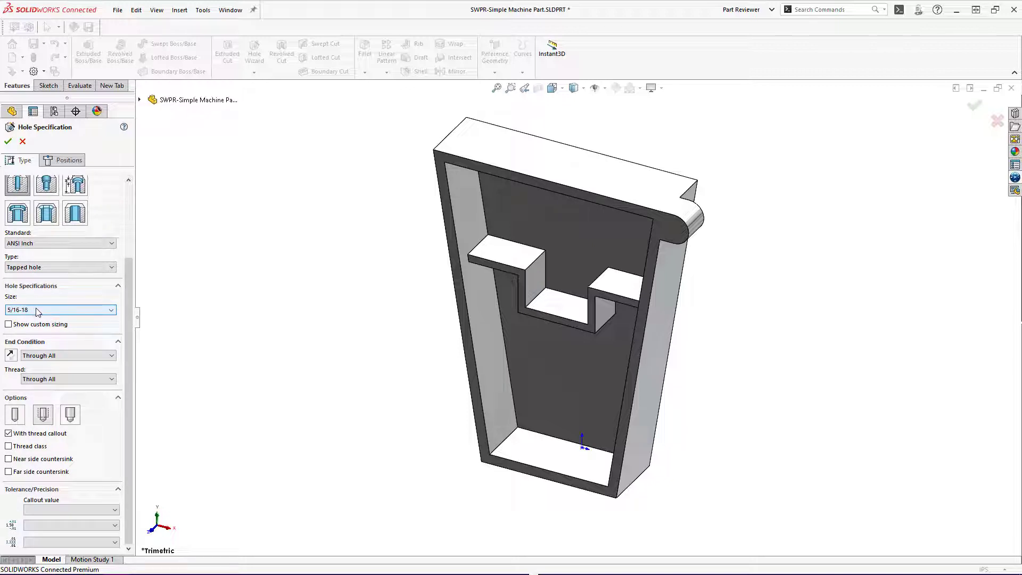
click(60, 163)
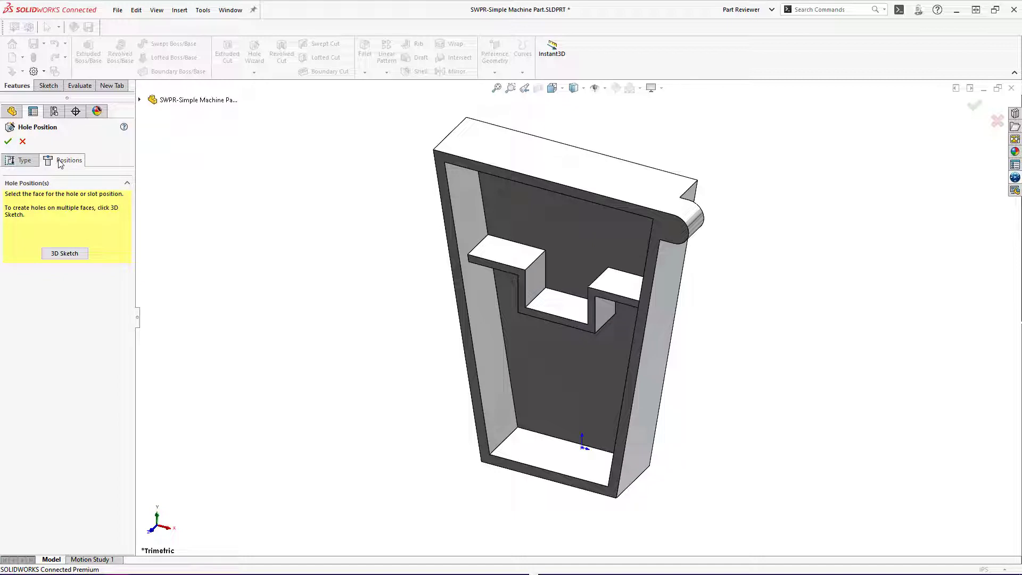
click(677, 232)
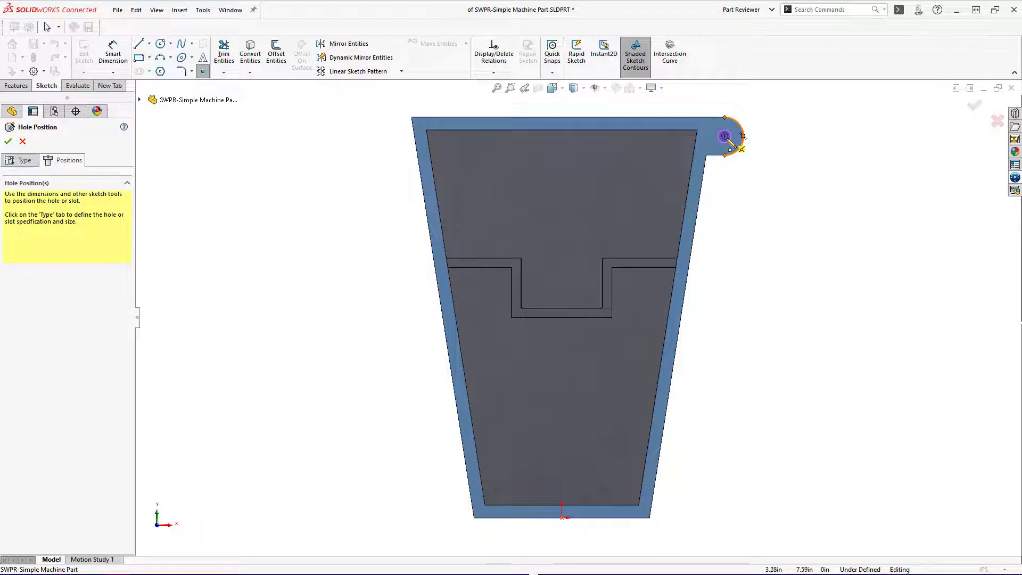
click(725, 136)
right_click(725, 137)
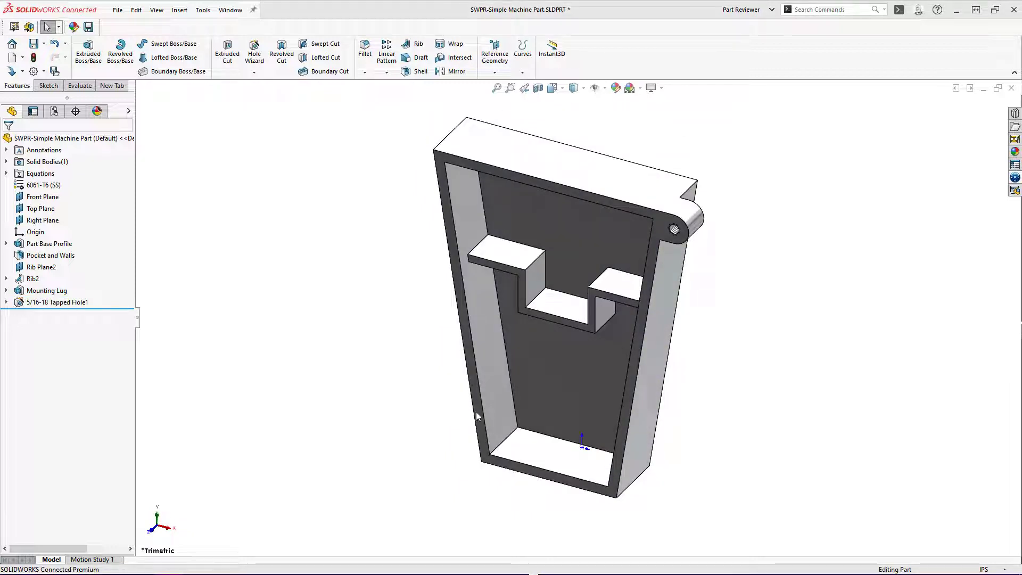
Measure the length of the tapered outer front edge below the lug and select the length readout
click(659, 253)
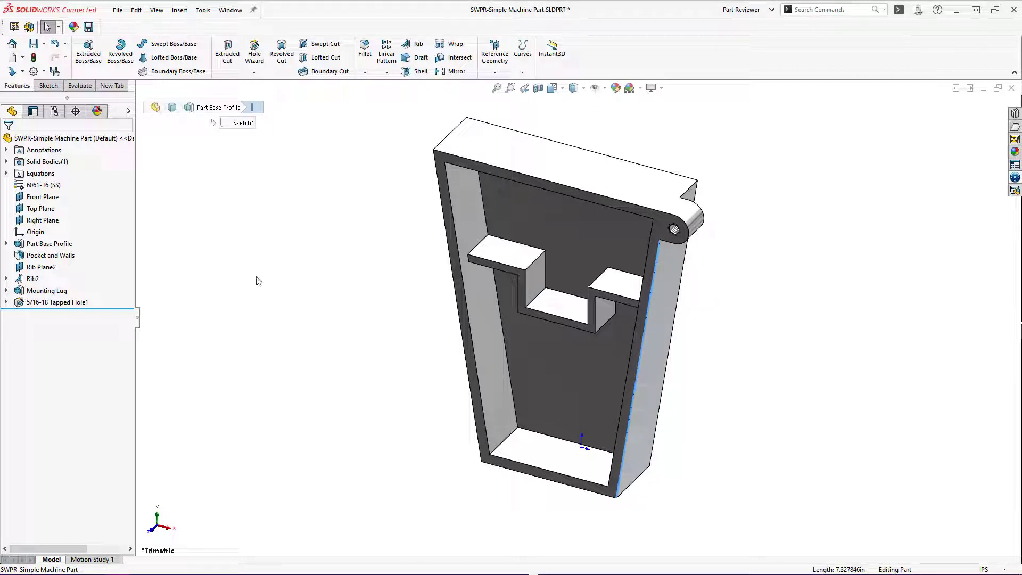
click(90, 86)
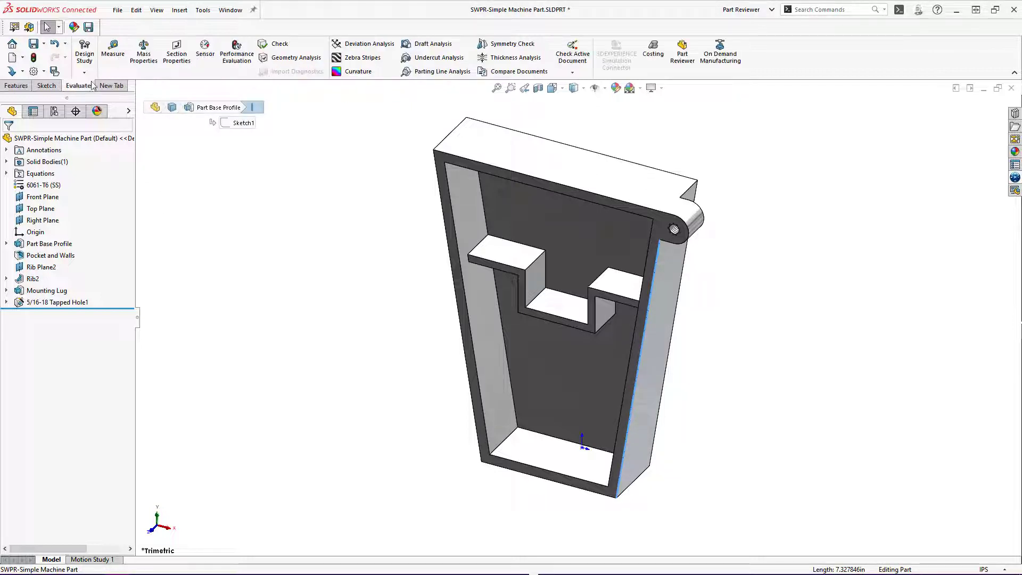
click(113, 49)
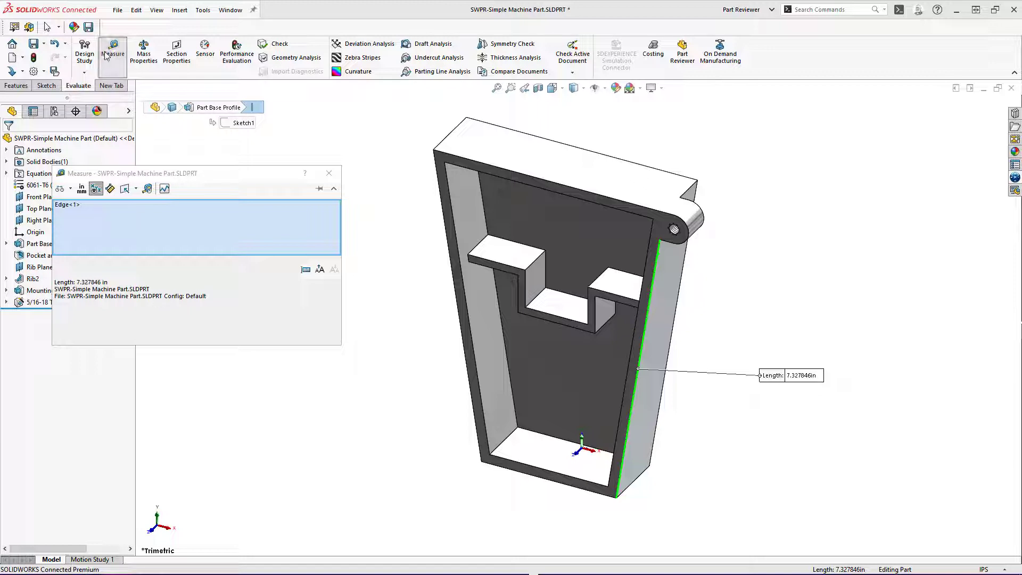
double_click(83, 283)
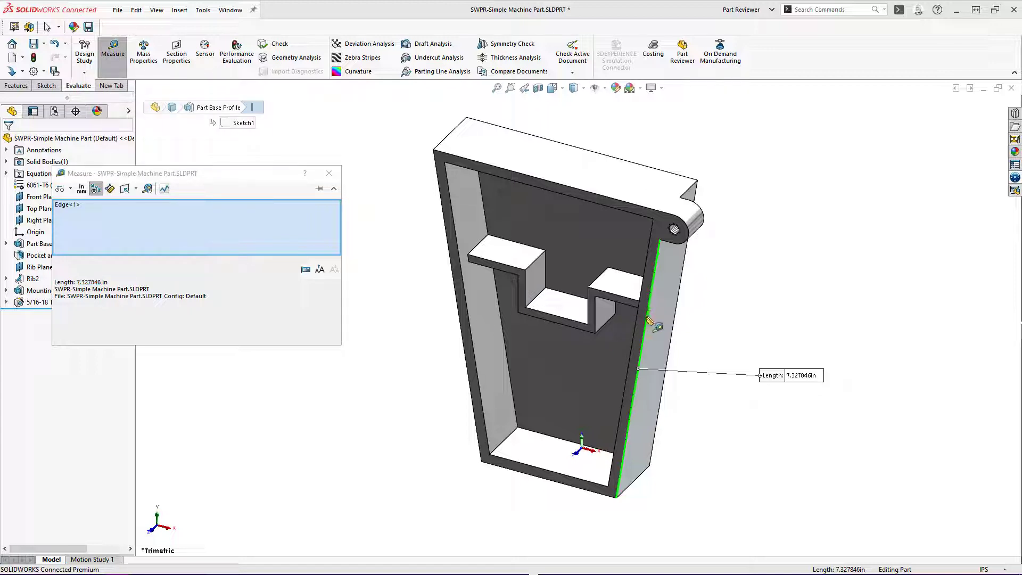
Copy the measured length of the tapered edge and close the measurement
right_click(94, 286)
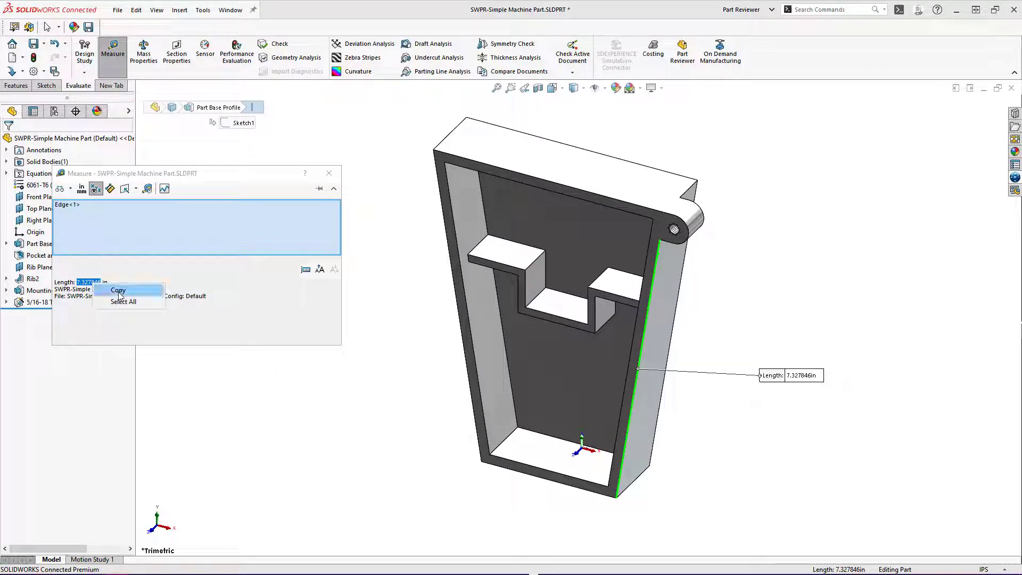
click(119, 290)
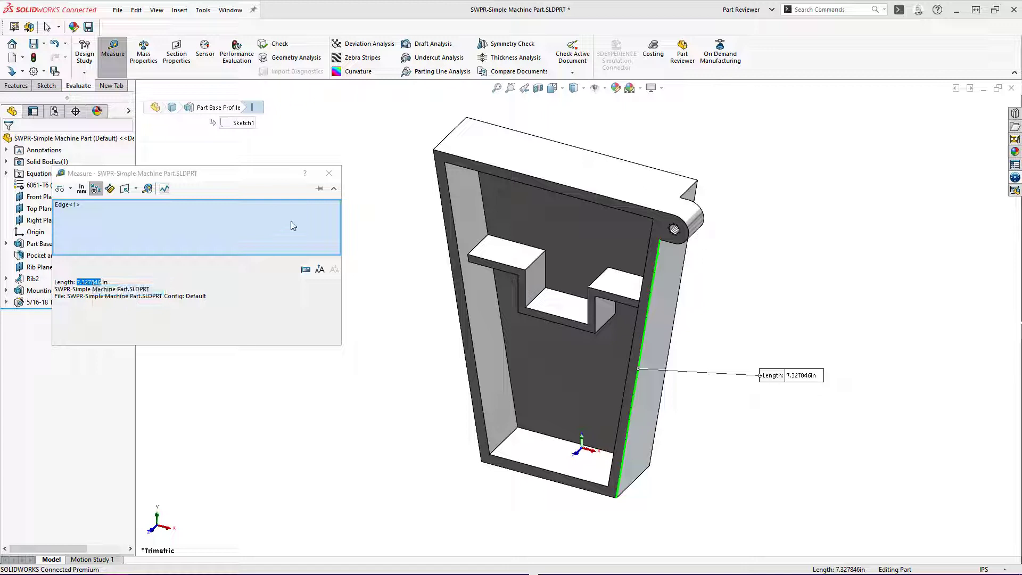
click(330, 174)
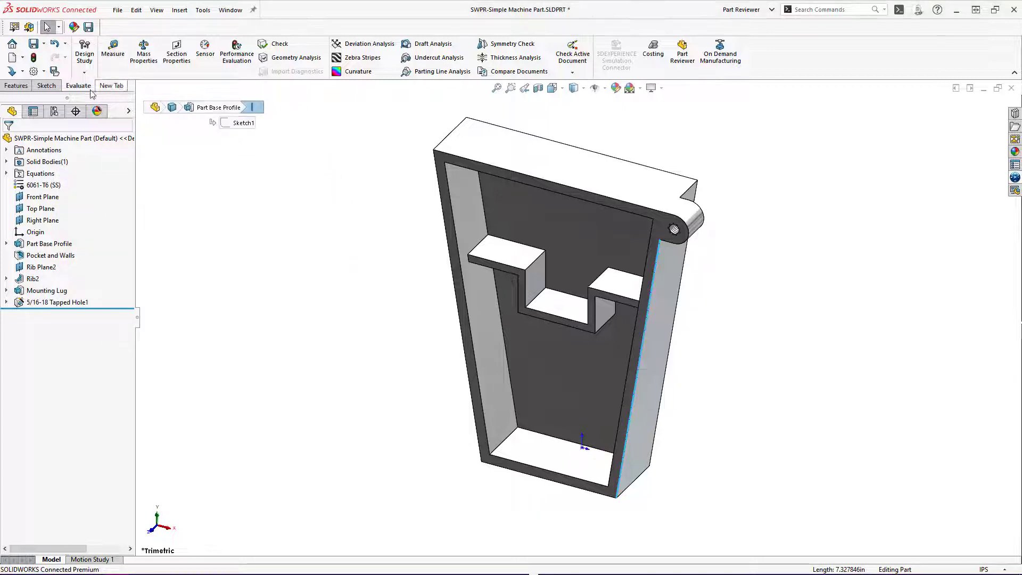
Start a linear pattern along the measured tapered edge with 3 instances and a spacing of 7.327846/2 in
click(16, 86)
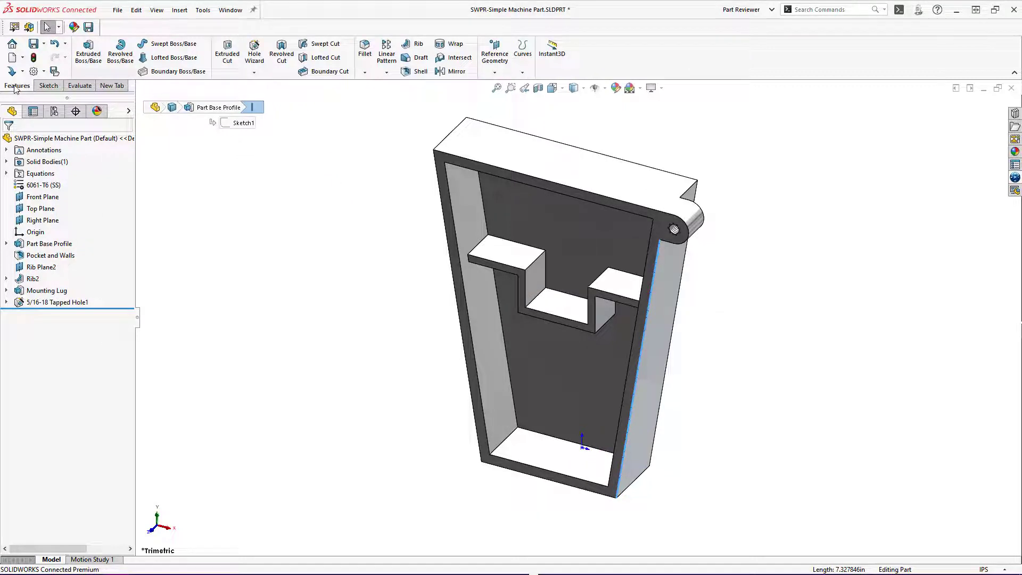
click(387, 51)
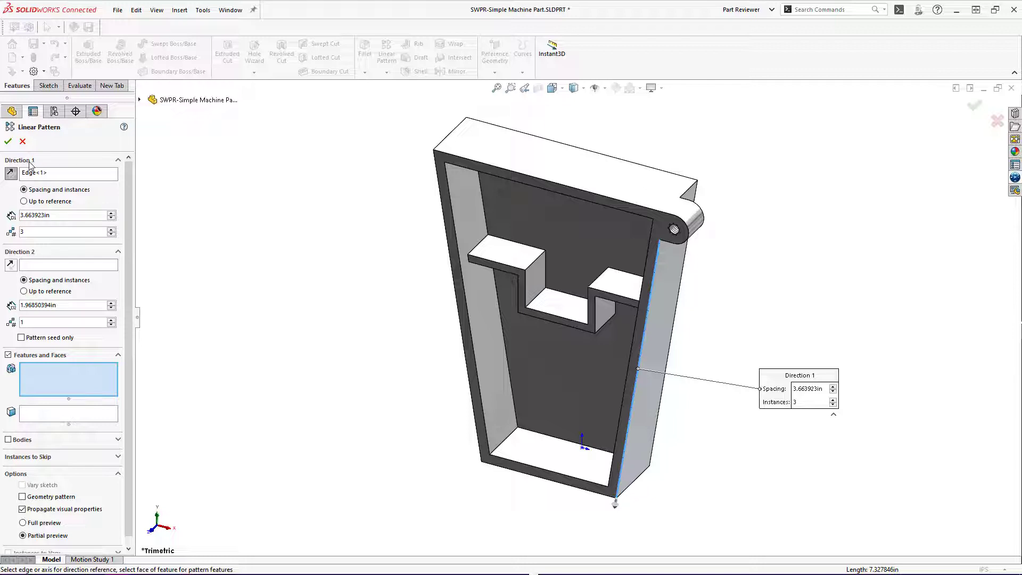
double_click(58, 215)
text(7.327846)
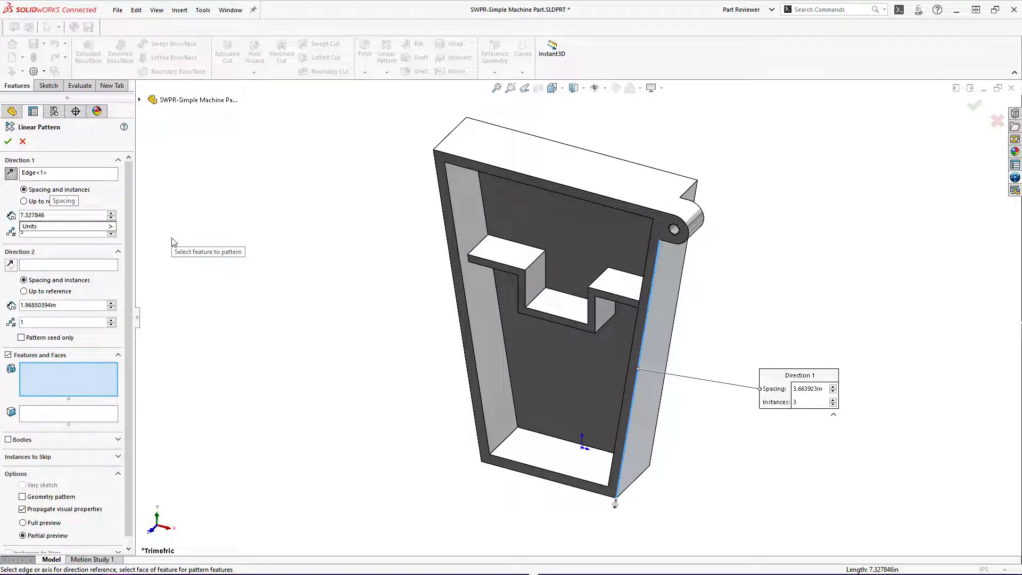
text(/)
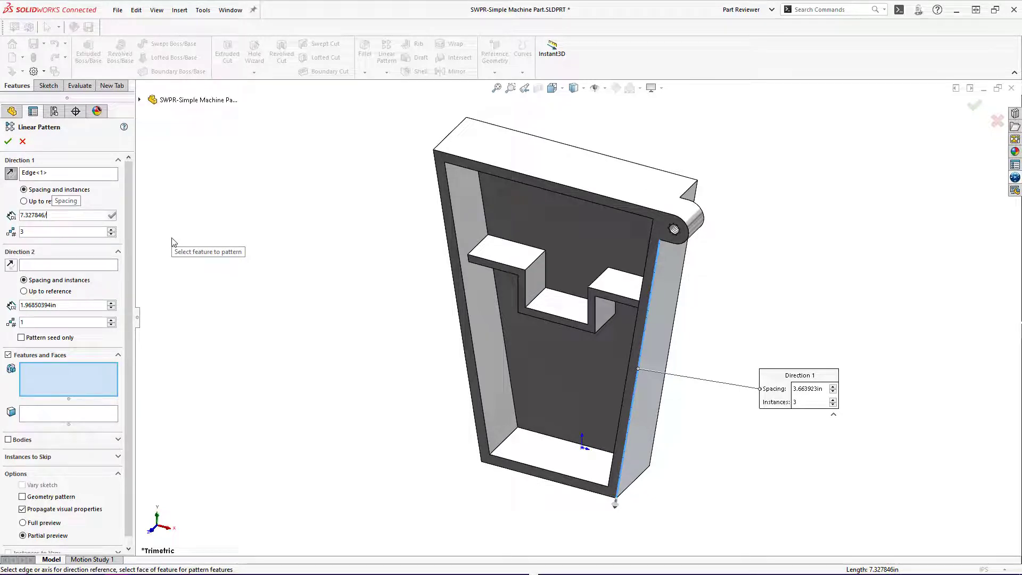
text(2)
key(Return)
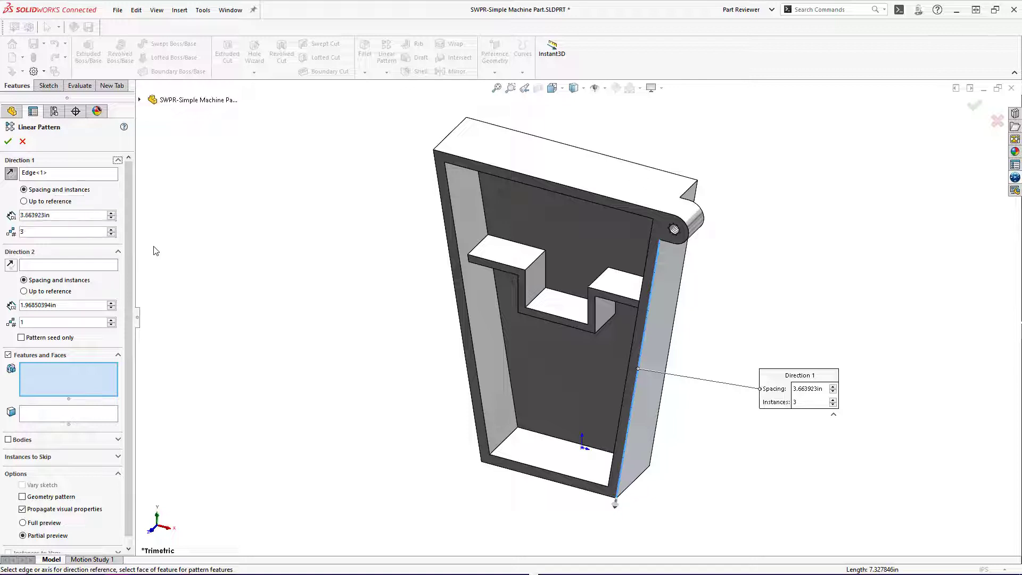
Pattern the mounting lug together with its 5/16-18 tapped hole and name the feature Mounting Lug and Tapped Hole Pattern
click(691, 226)
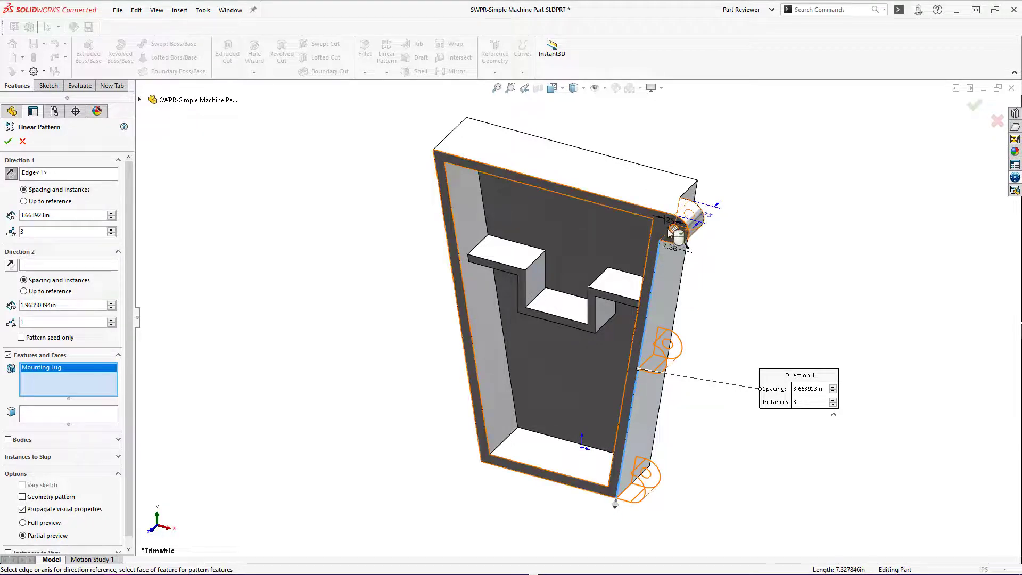
click(675, 233)
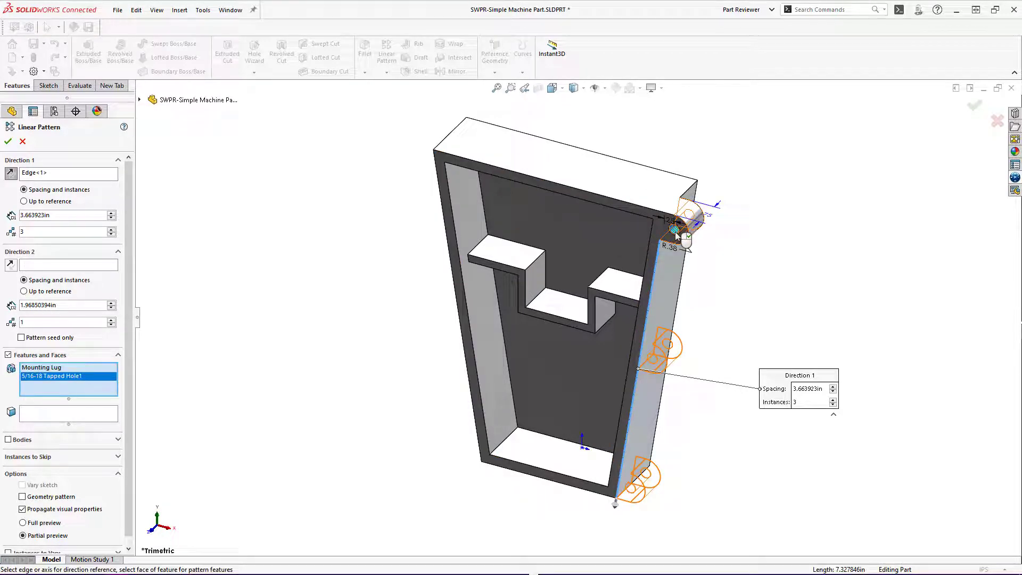
key(Return)
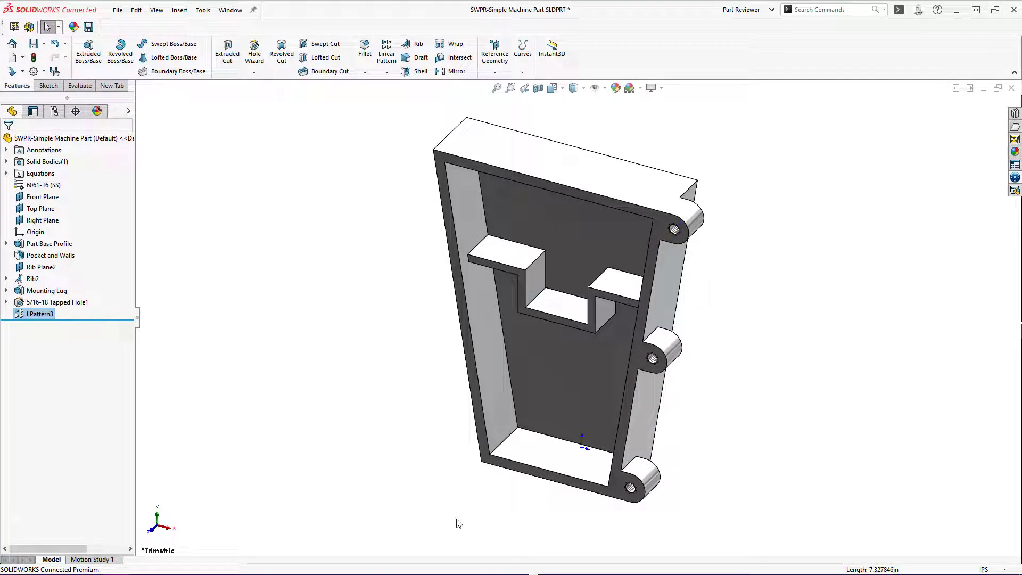
text(Mounting Lug and Tapped Hole Pattern)
key(Return)
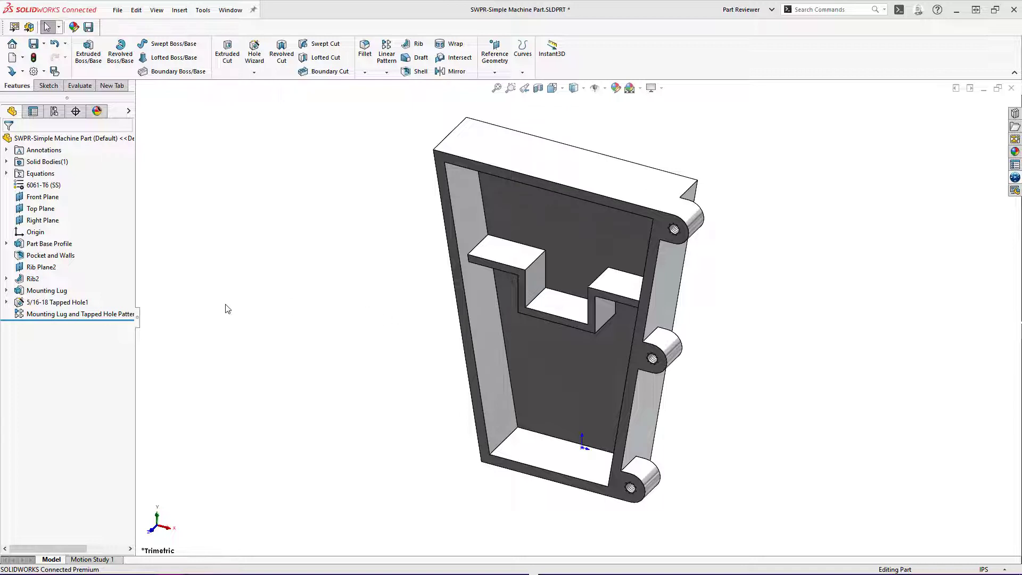
Mirror the lug and tapped hole pattern about the Right Plane and name the feature Mounting Lug Mirror1
click(82, 316)
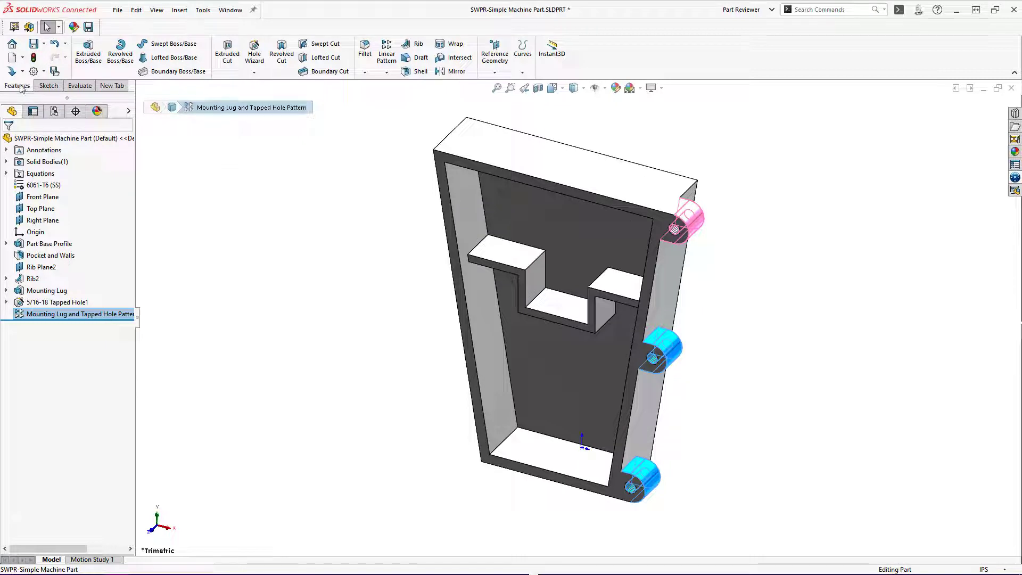
click(386, 74)
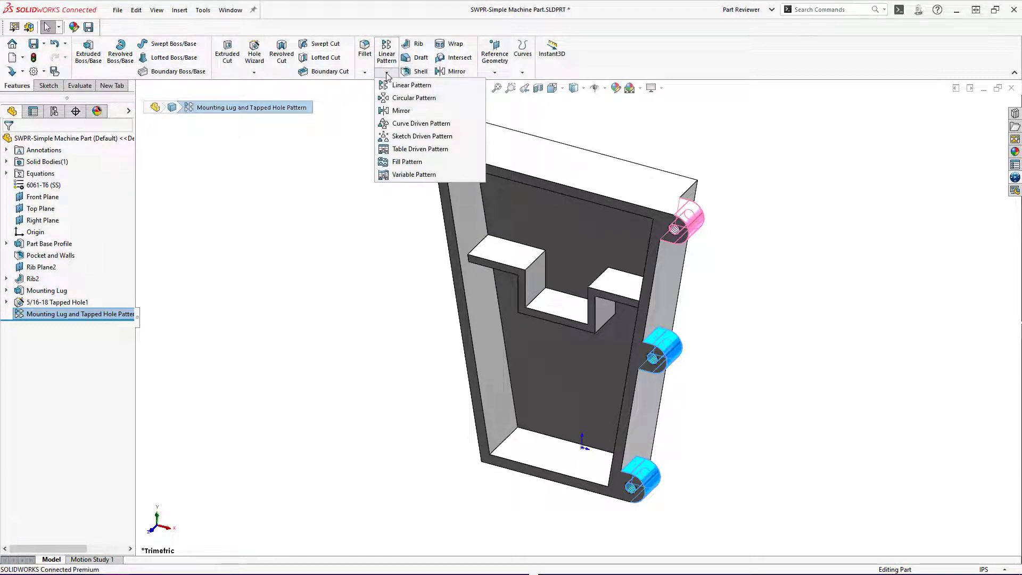
click(400, 110)
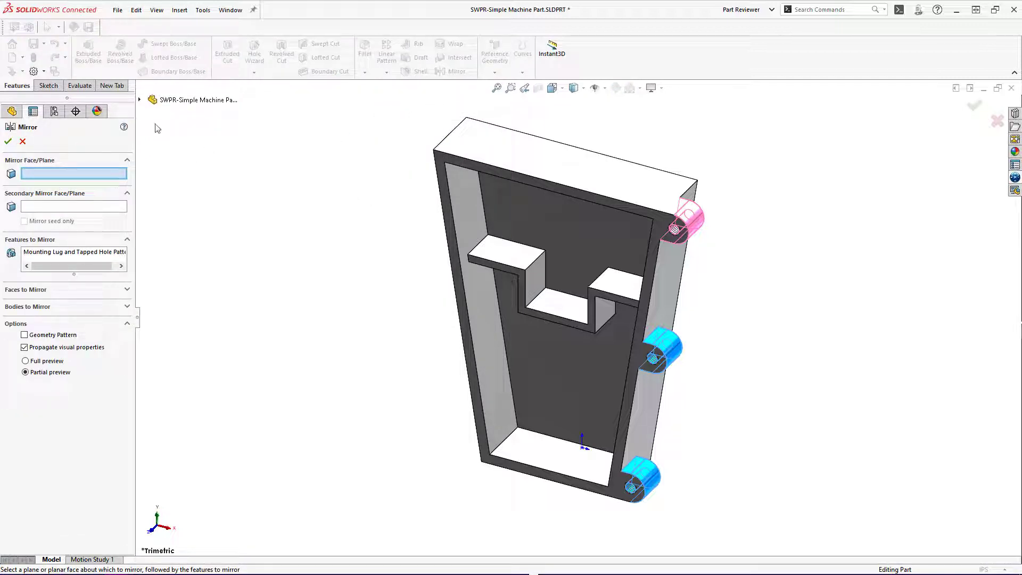
click(140, 101)
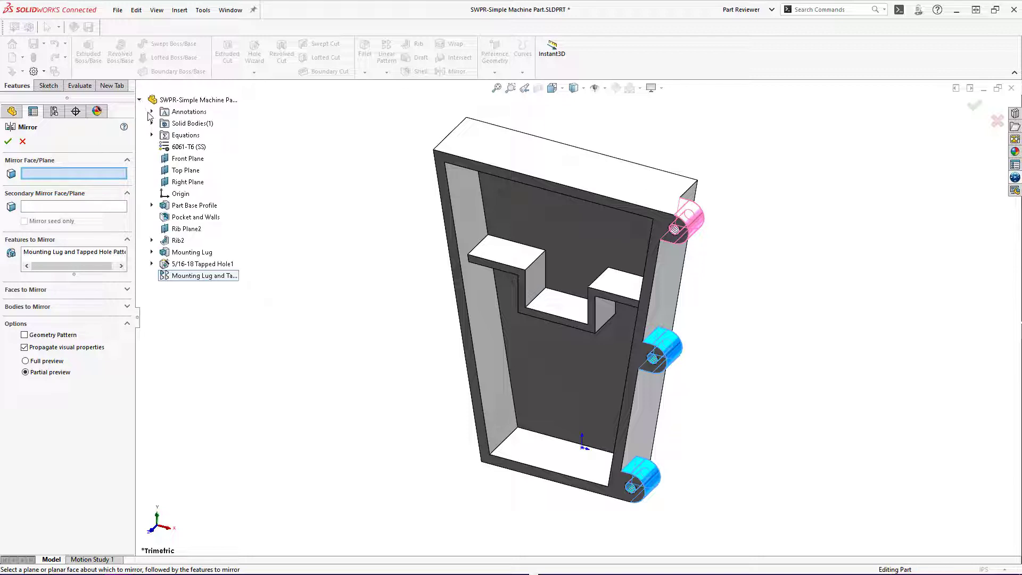
click(183, 183)
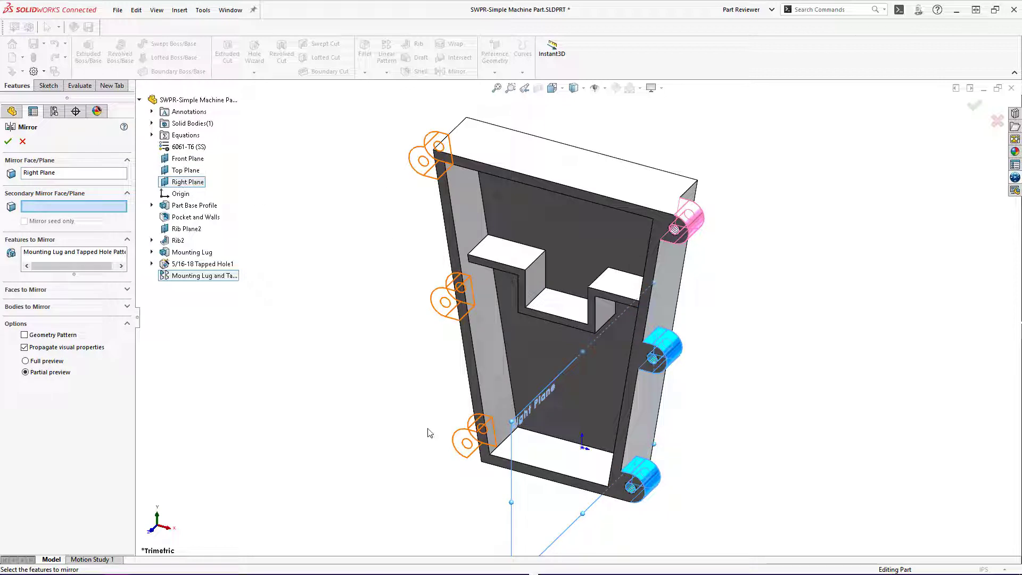
click(9, 142)
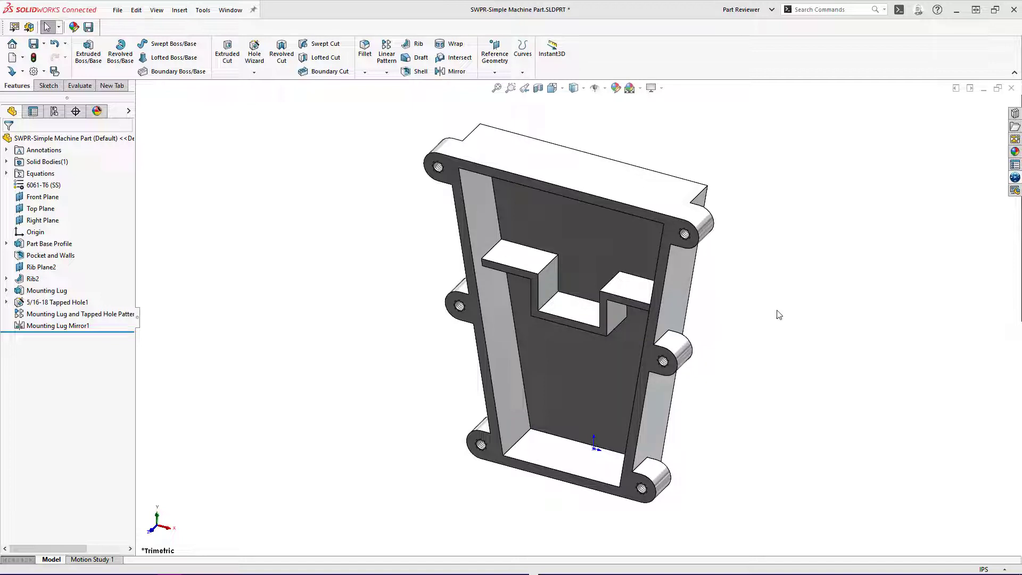
Open a new sketch on the flat back face of the tapered base
middle_drag(776, 303, 641, 264)
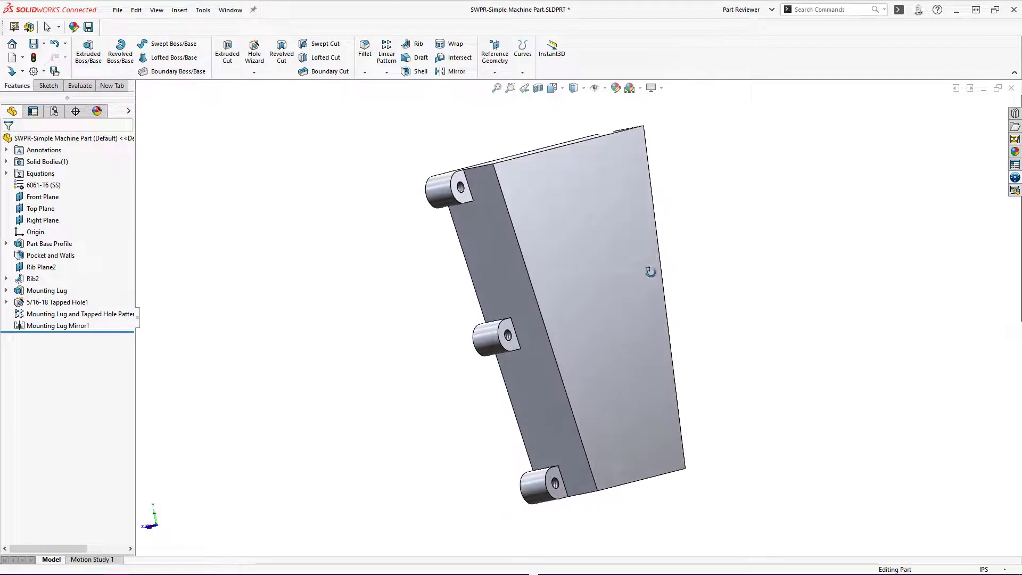
click(562, 181)
click(610, 149)
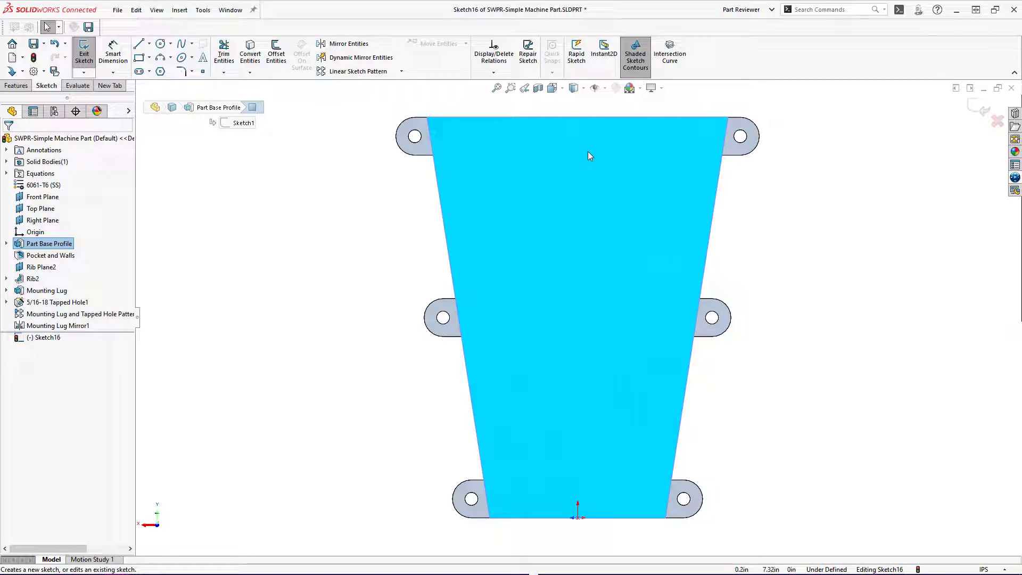
mouse_move(587, 151)
ctrl+middle_down()
mouse_move(586, 229)
mouse_move(597, 262)
ctrl+middle_up()
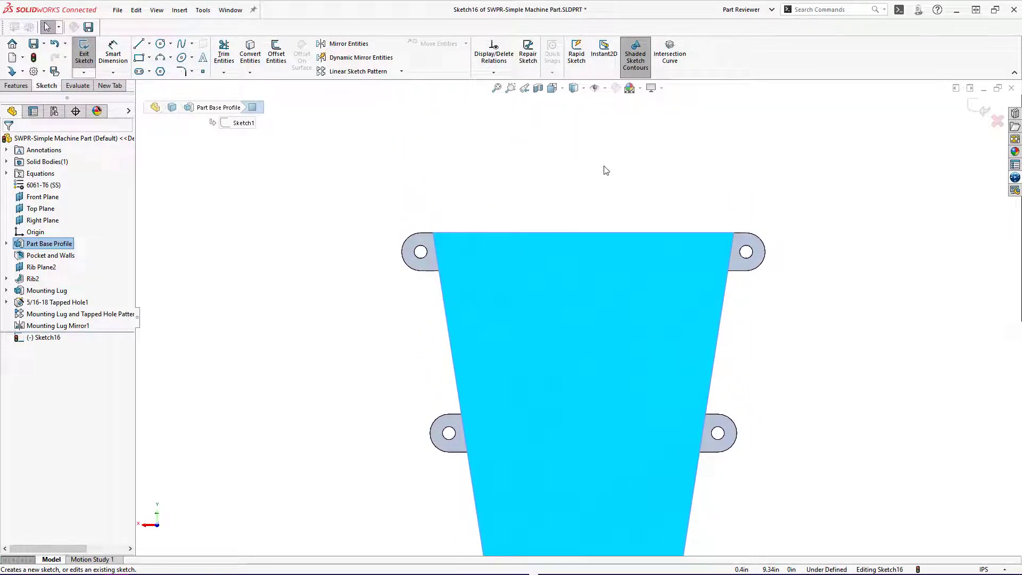
key(Escape)
Draw a vertical centerline about 2 in long upward from the midpoint of the base's wide top edge
key(s)
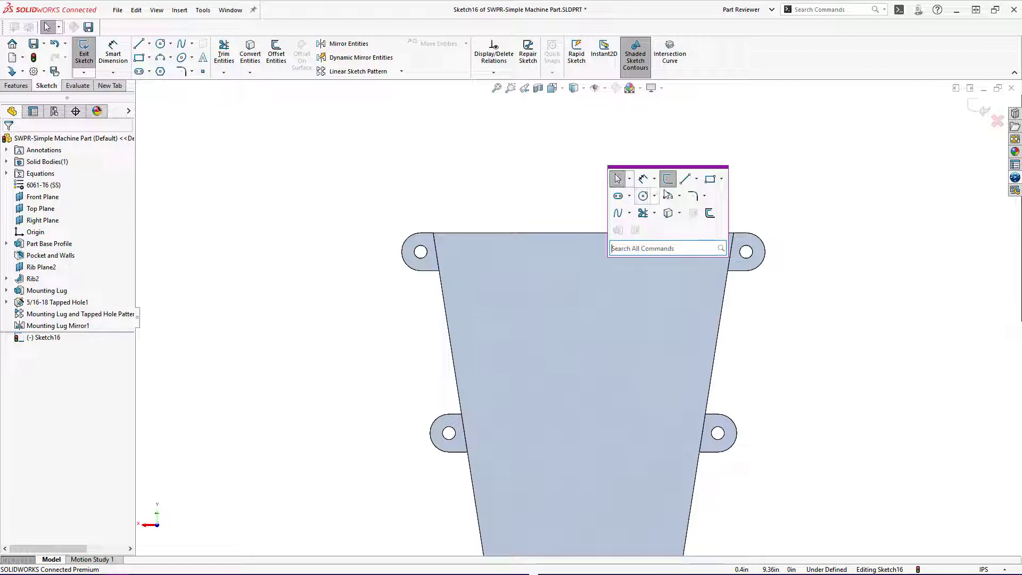
click(697, 180)
click(703, 209)
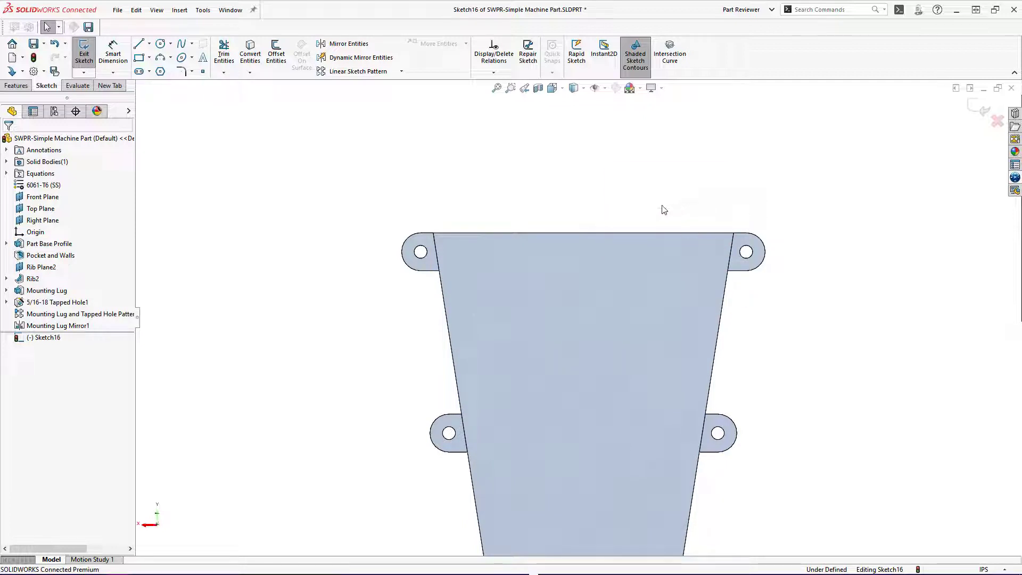
click(583, 232)
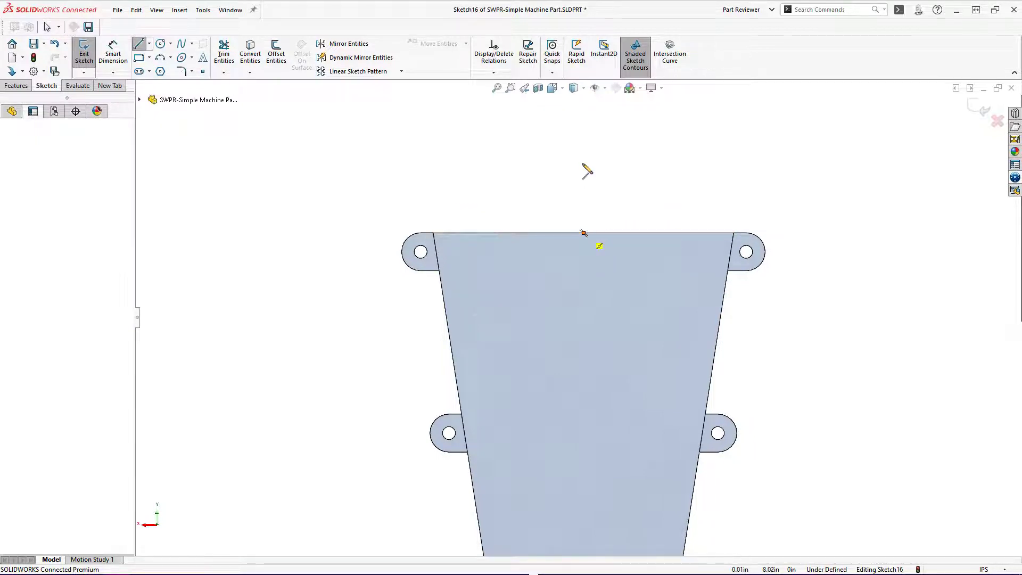
click(584, 145)
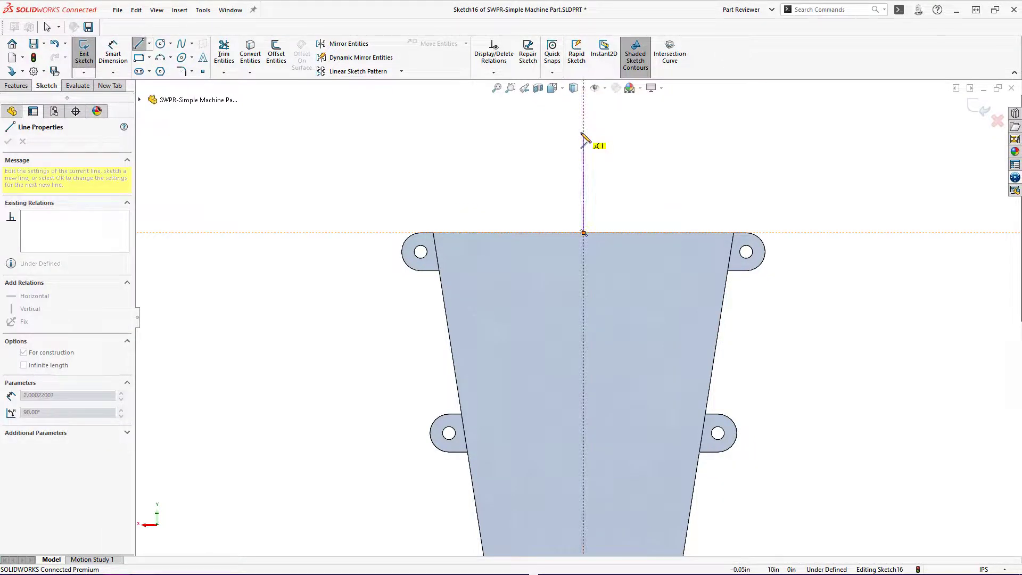
click(583, 133)
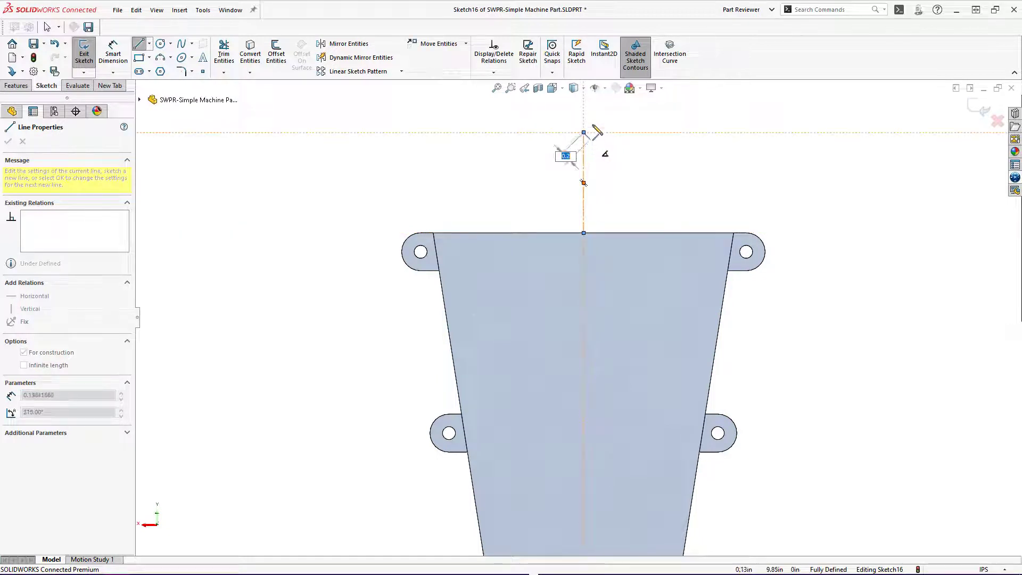
key(Escape)
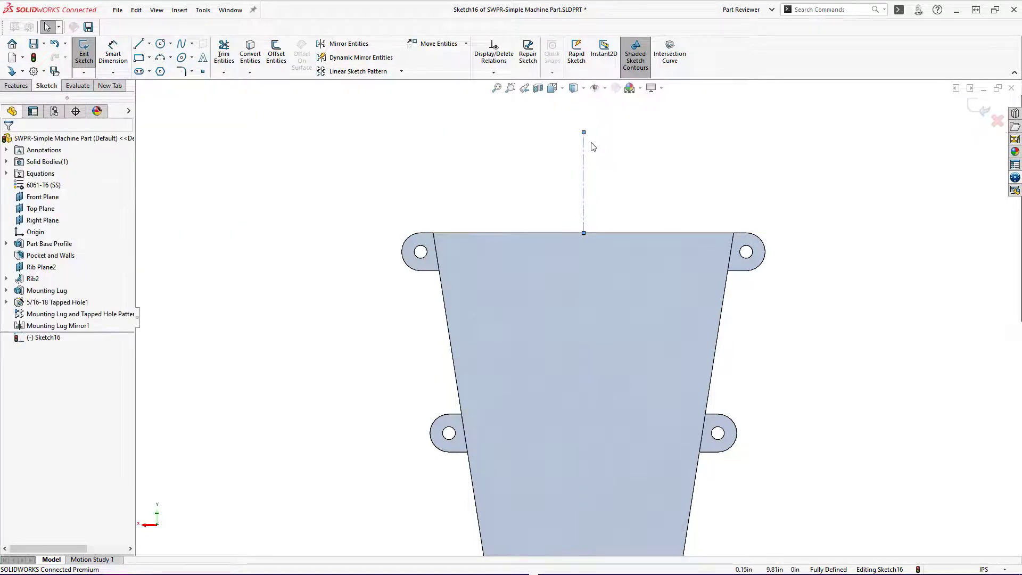
Dynamically mirror about the centerline a closed profile: horizontal line to the tapered edge, about 3.05 in along it past the top, horizontal line back
click(353, 62)
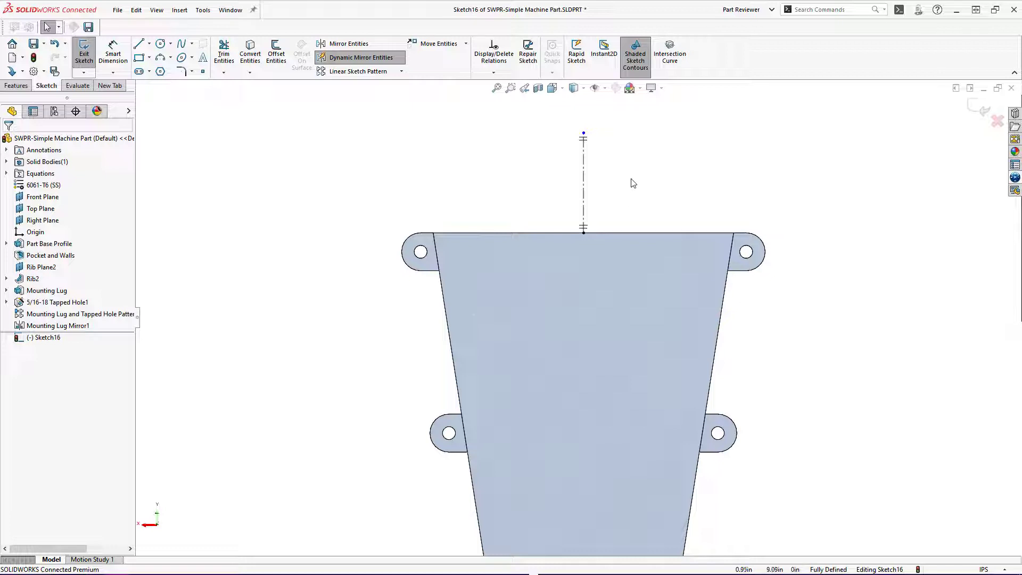
key(s)
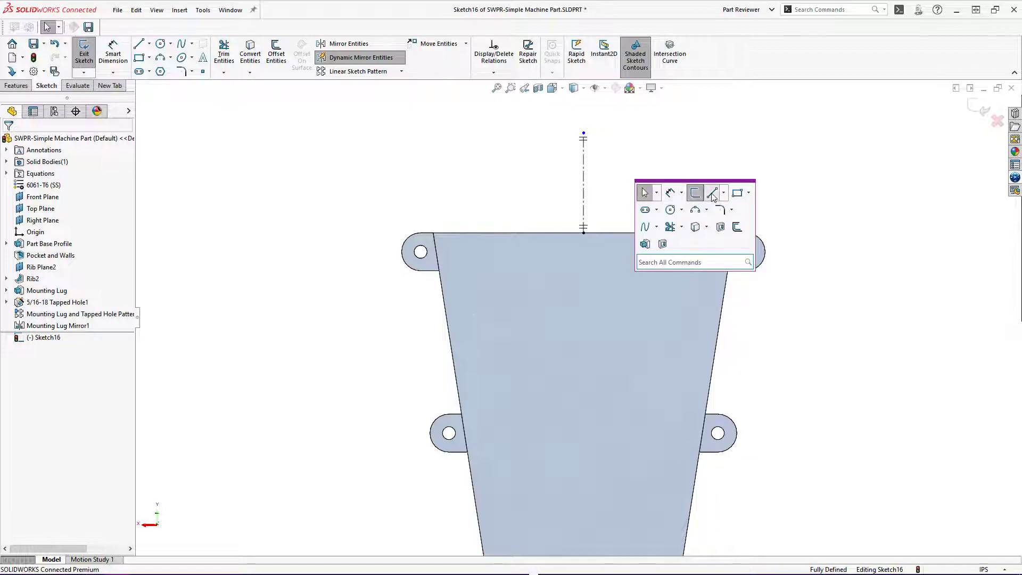
click(713, 194)
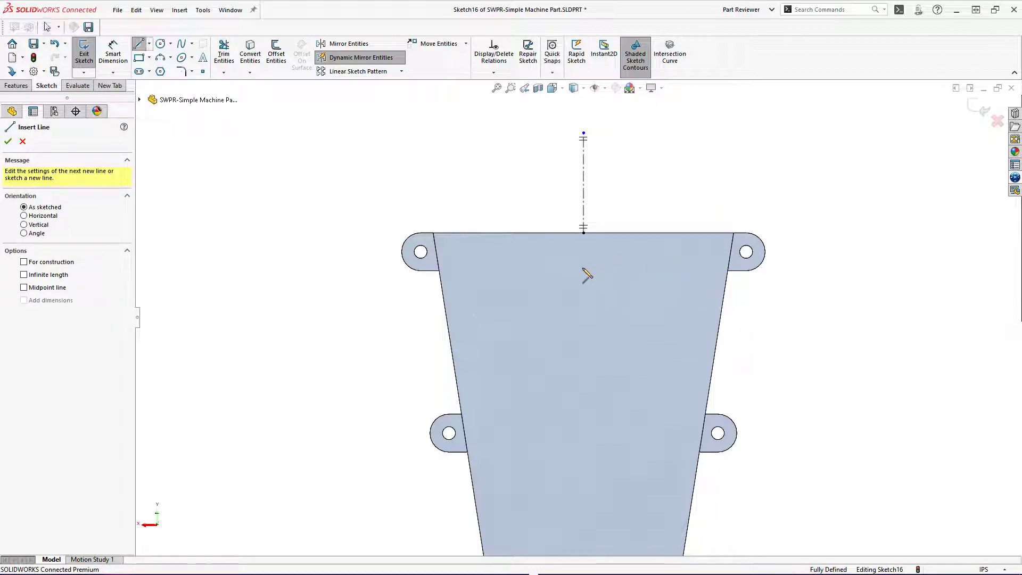
click(584, 309)
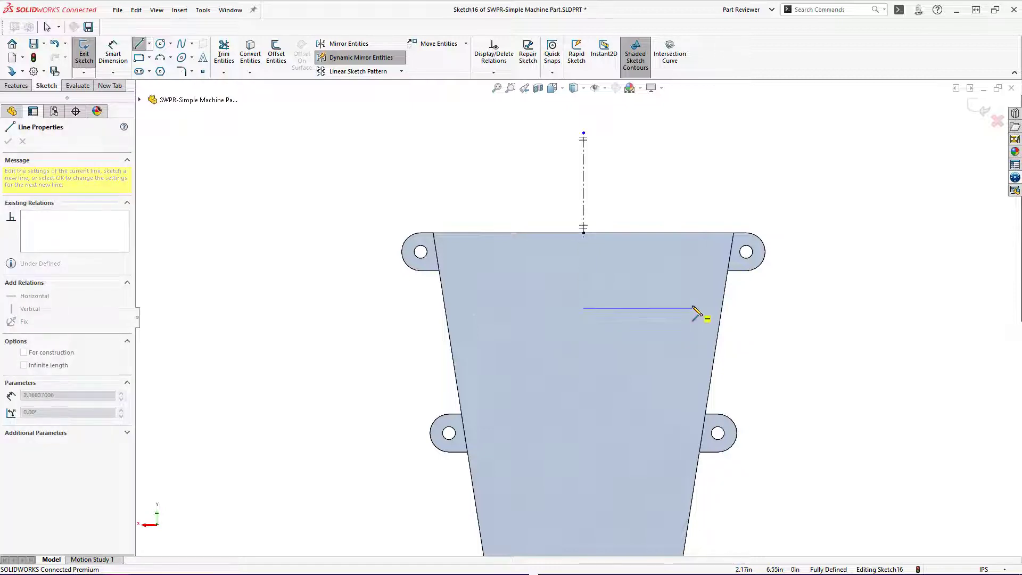
click(722, 309)
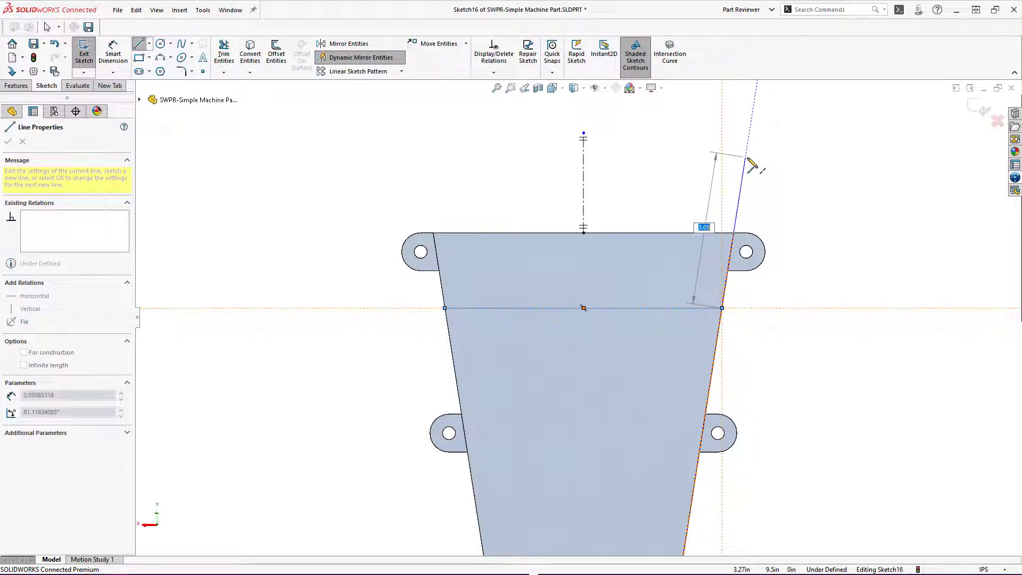
click(745, 159)
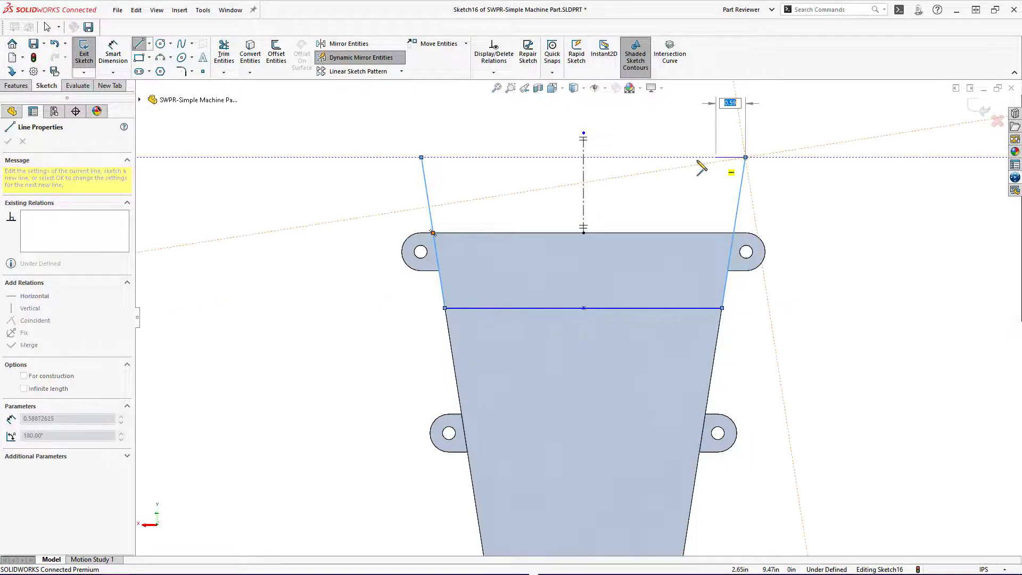
click(585, 157)
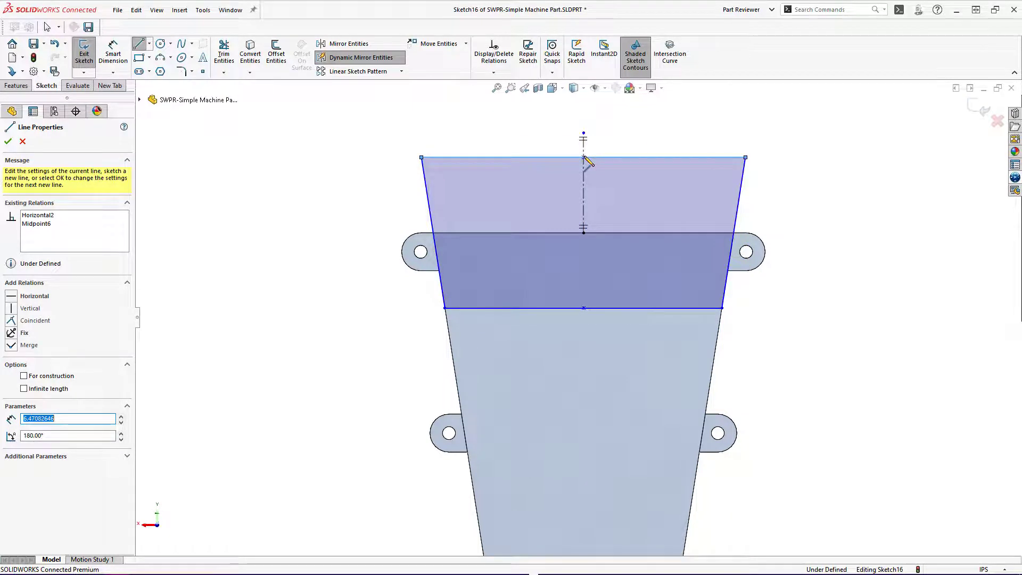
key(Escape)
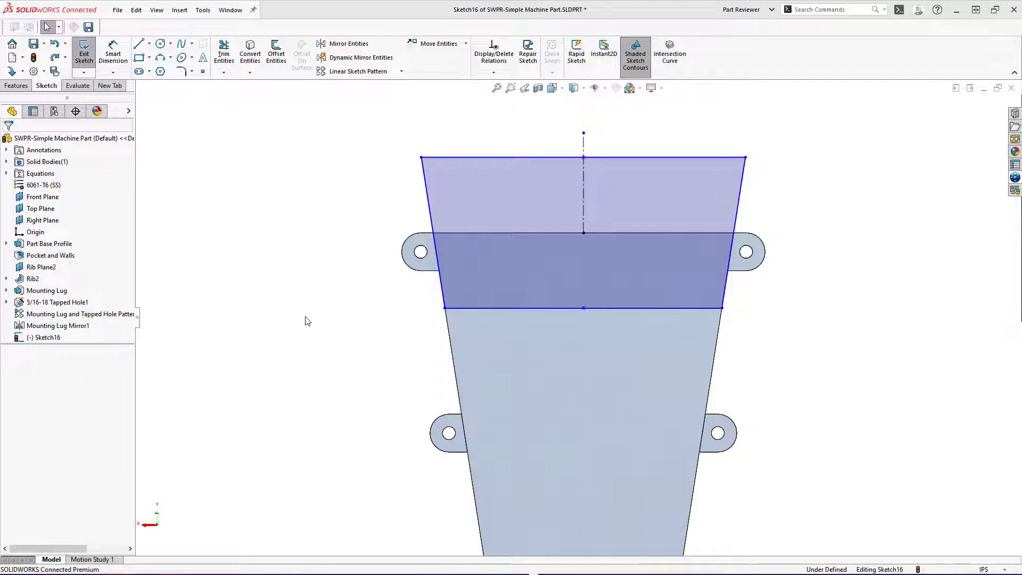
Dimension the profile's upper horizontal line 1 in above the base's wide top edge
key(s)
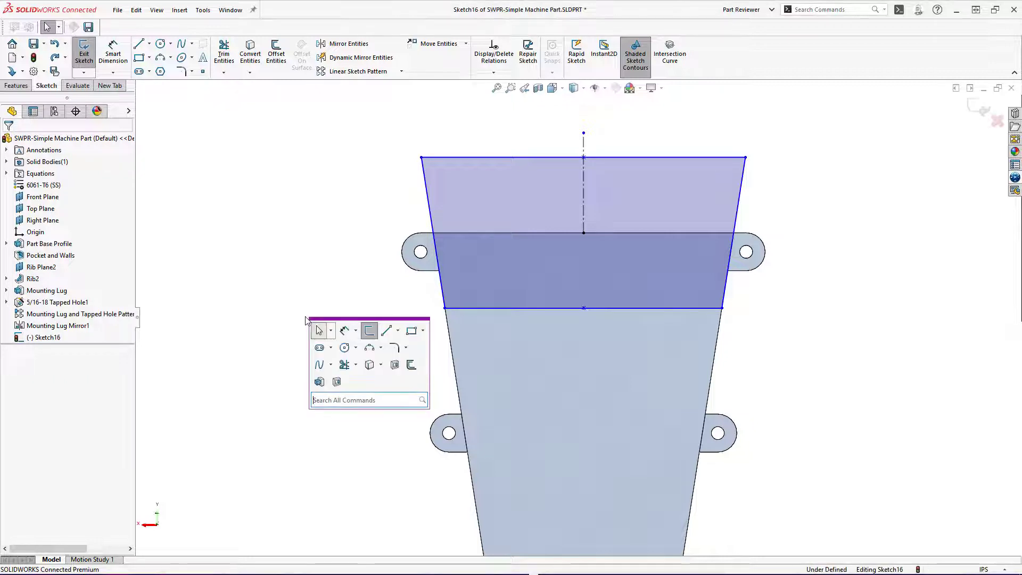
click(345, 331)
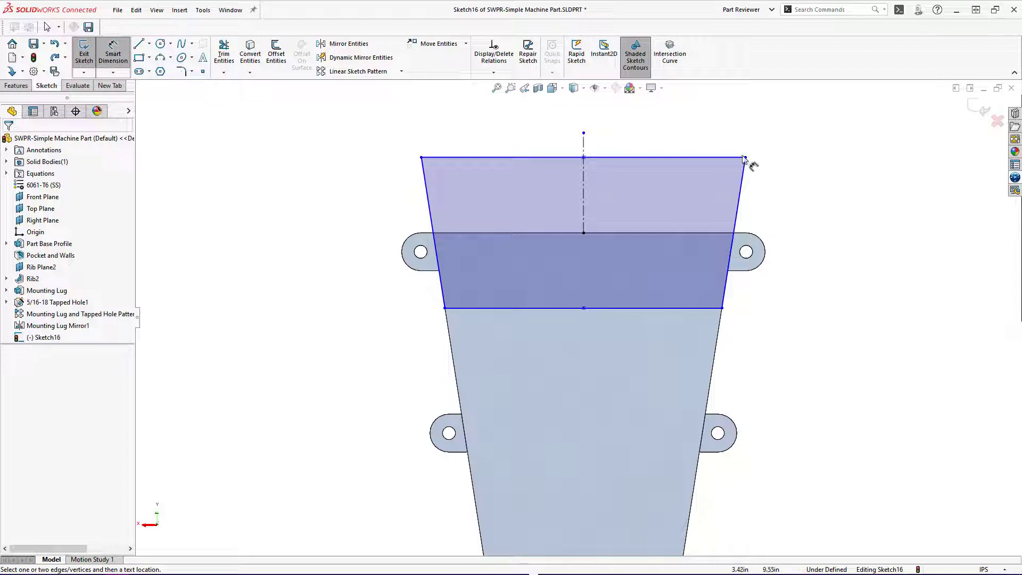
click(719, 157)
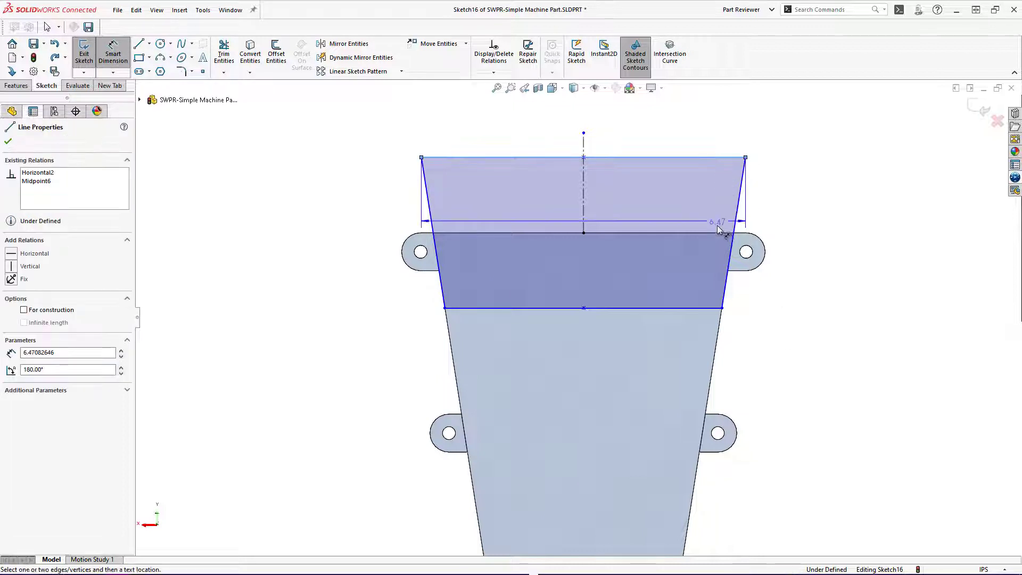
click(719, 235)
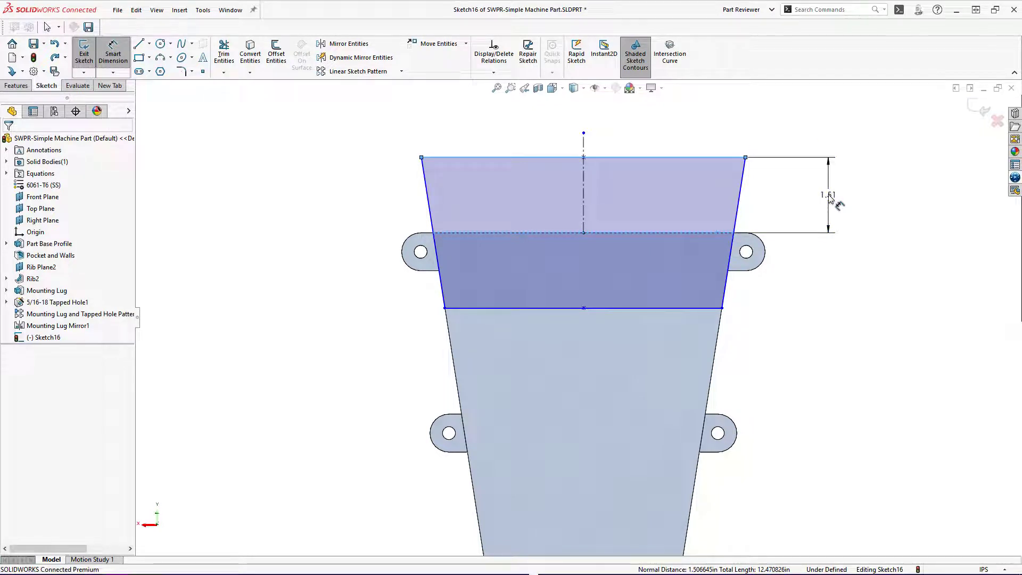
click(829, 196)
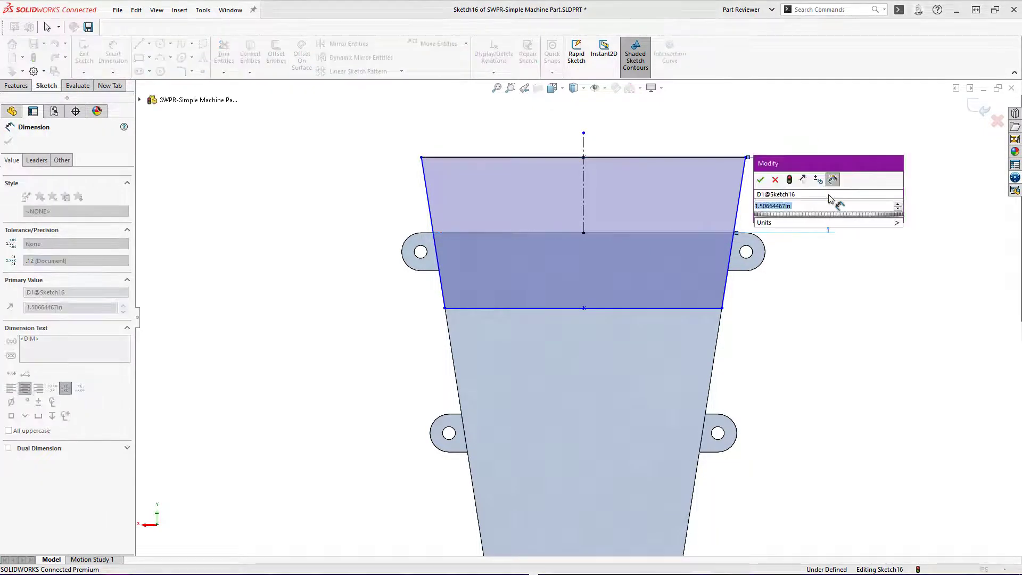
text(1)
key(Escape)
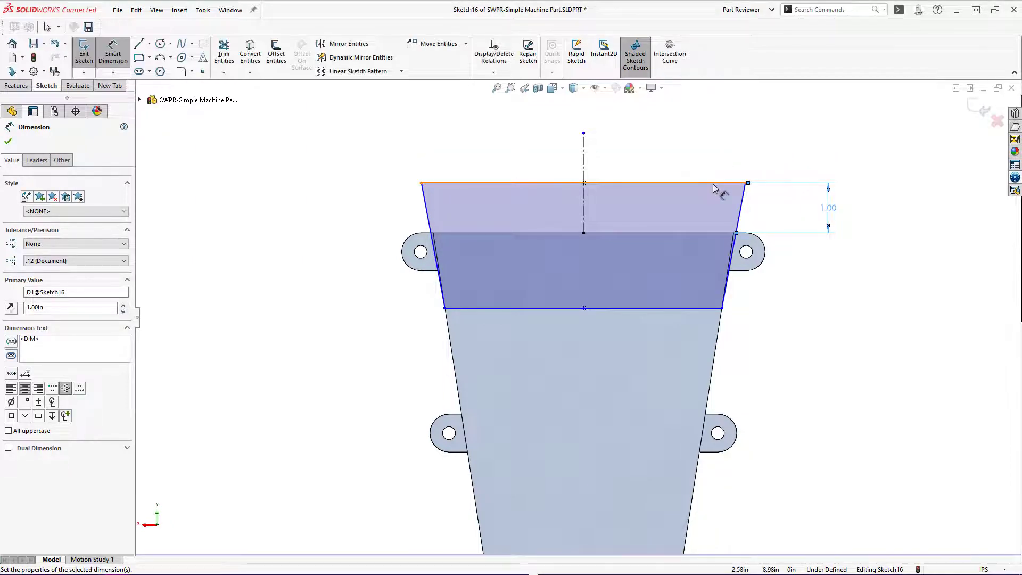
Dimension the distance between the profile's upper and lower horizontal lines as 2 in
click(713, 309)
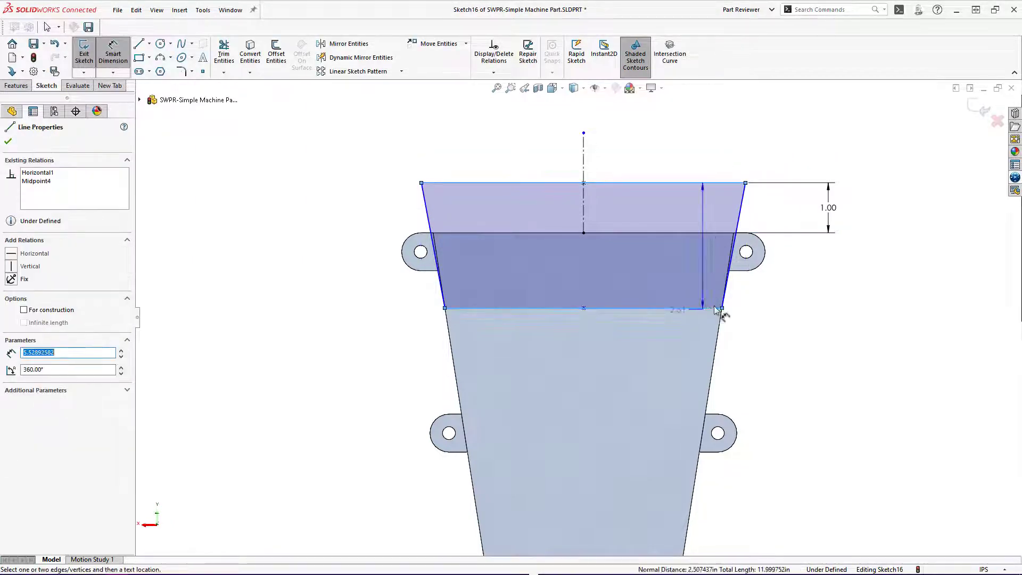
click(880, 257)
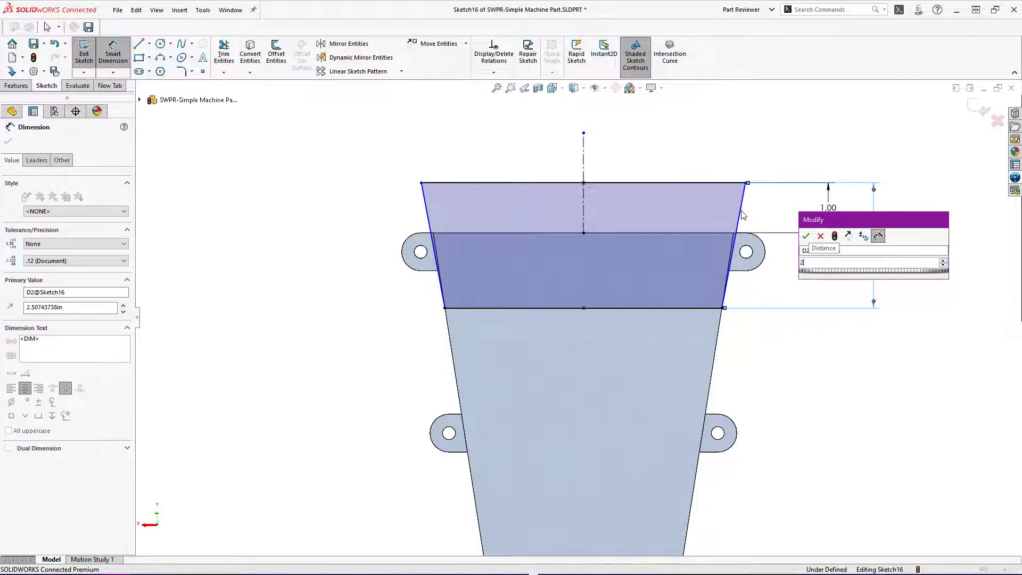
key(Return)
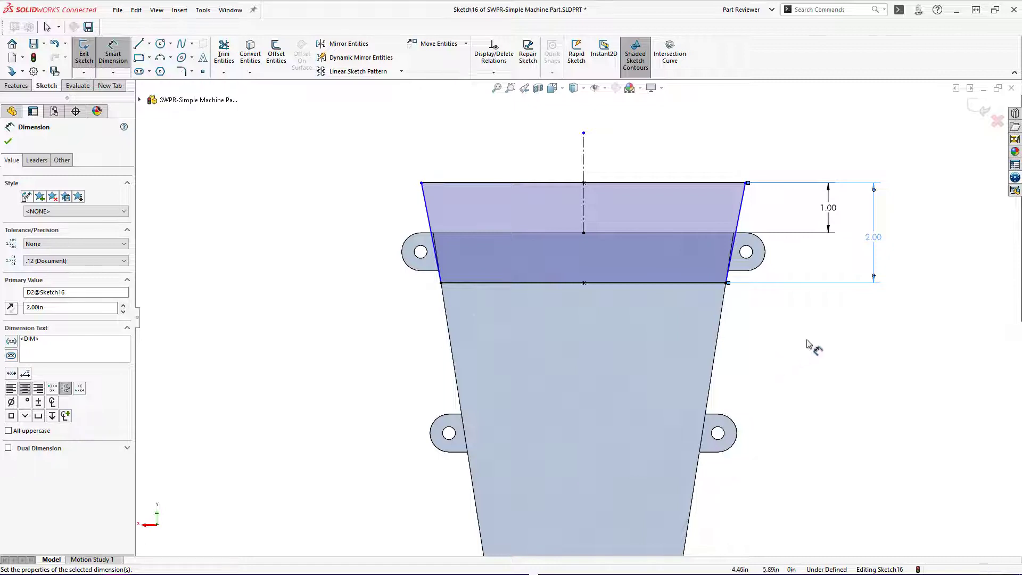
key(Escape)
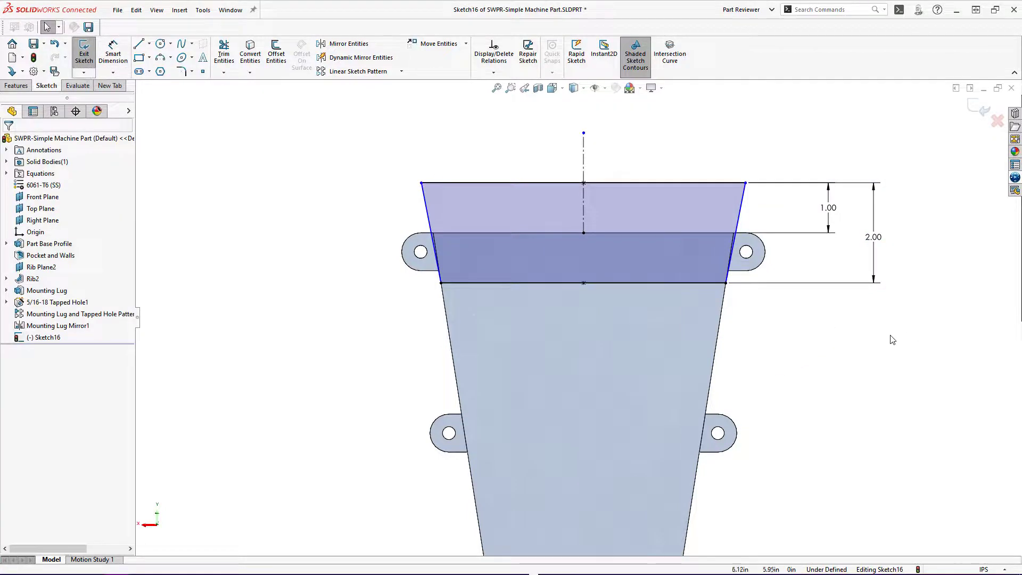
Make the profile's slanted side line collinear with the tapered side edge of the base
click(741, 205)
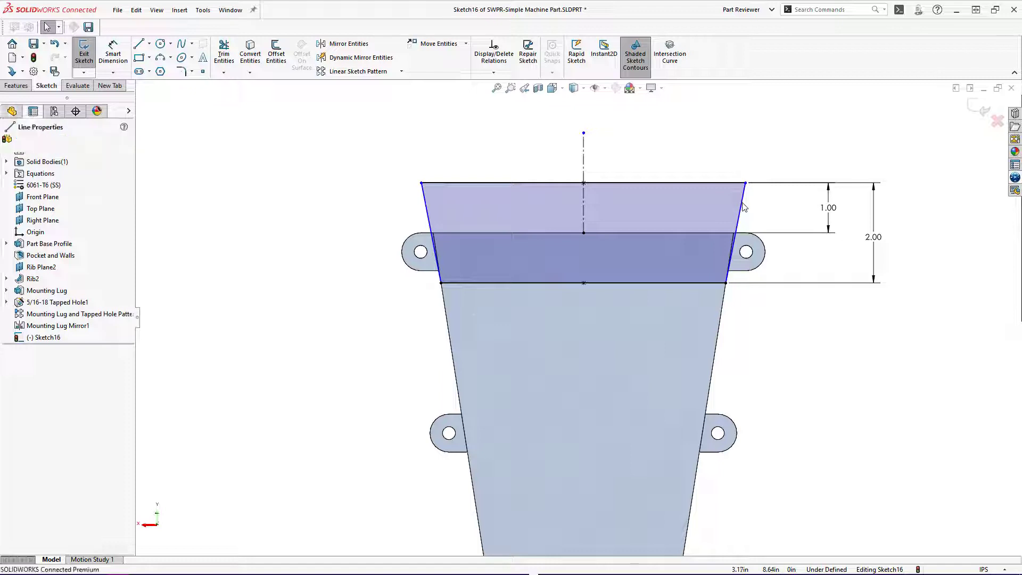
ctrl+click(720, 334)
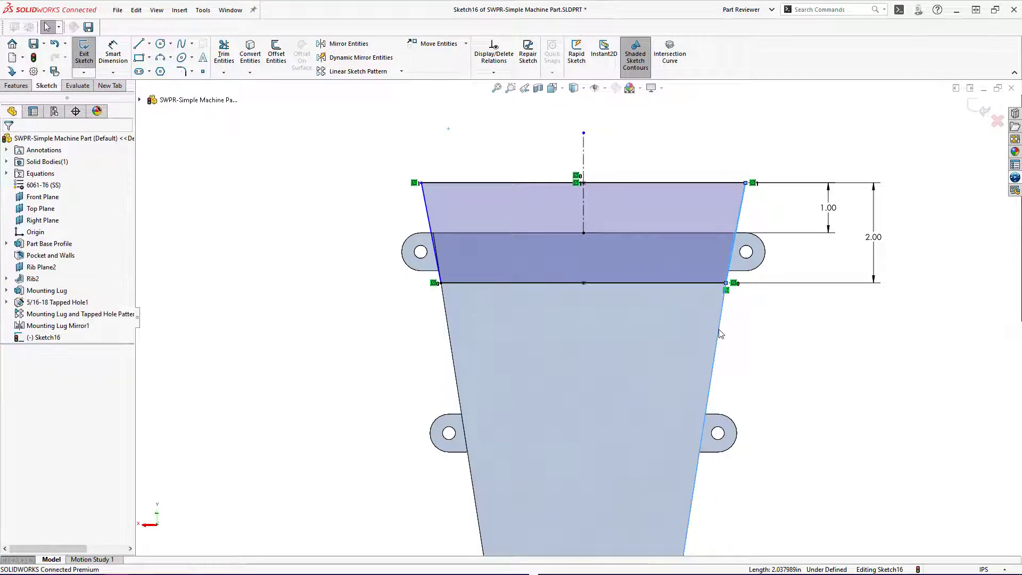
mouse_move(748, 298)
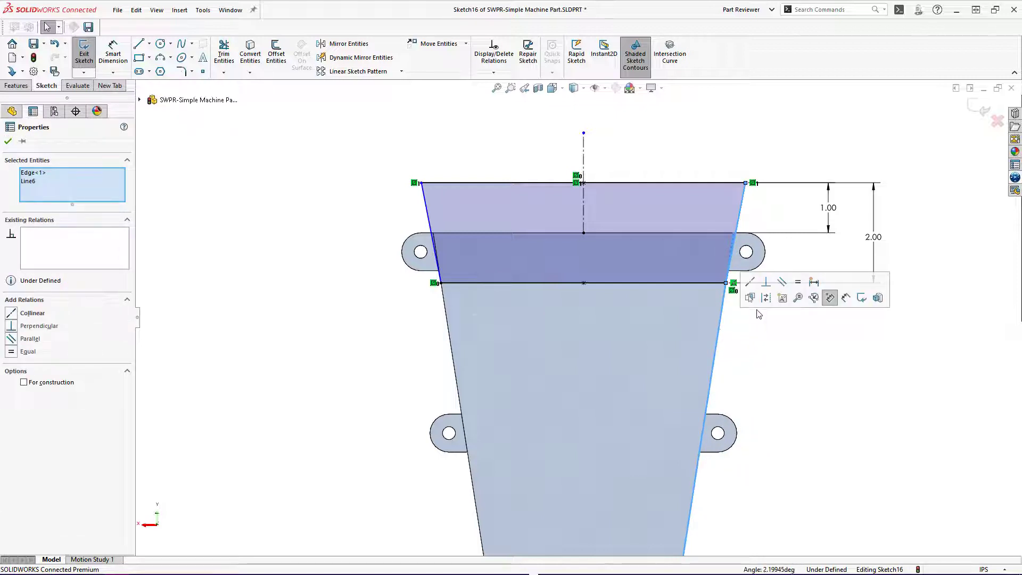
click(752, 282)
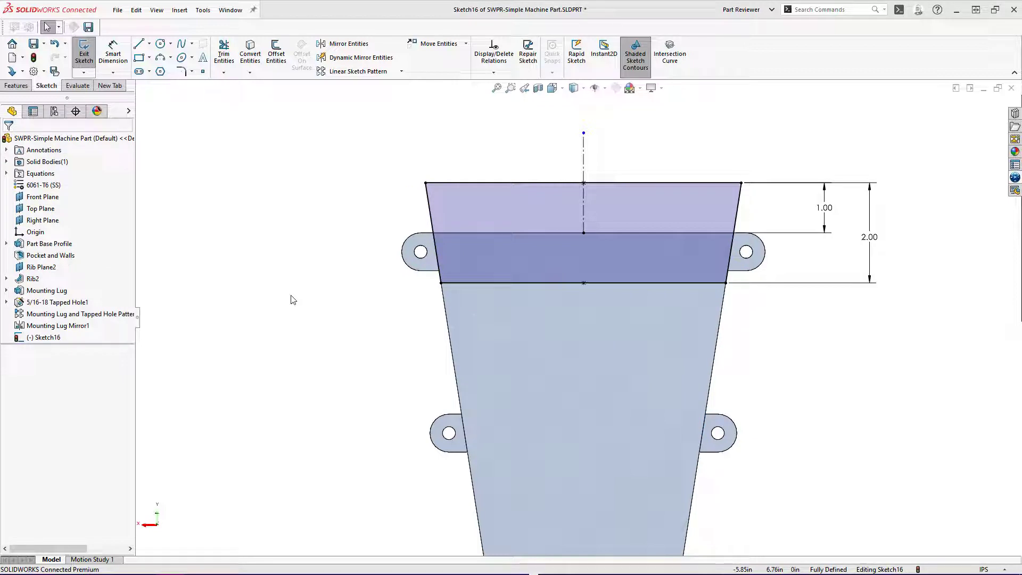
Extrude the profile as a merged blind boss 1 in deep and name the feature V-Cut Boss
click(17, 87)
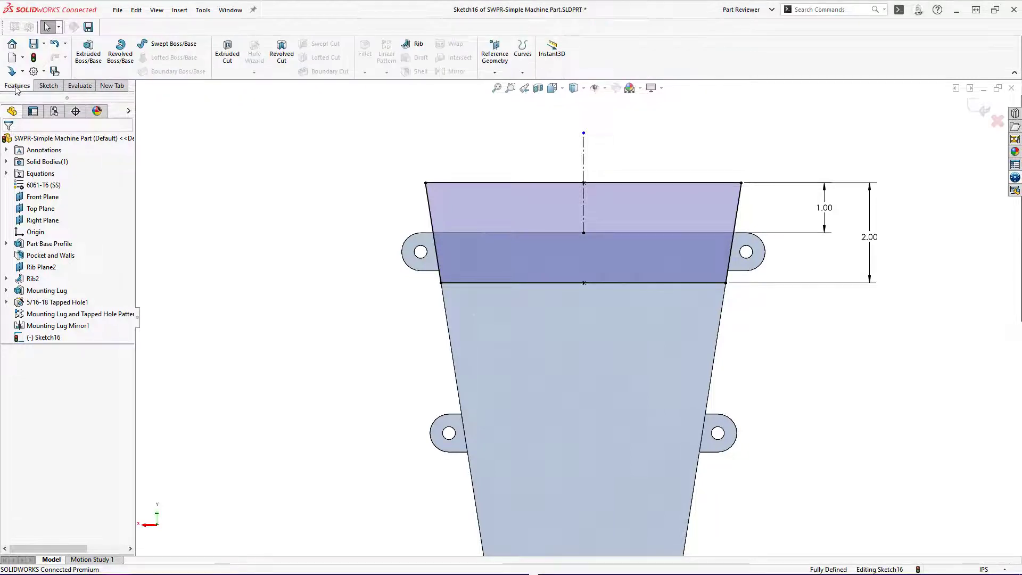
click(92, 56)
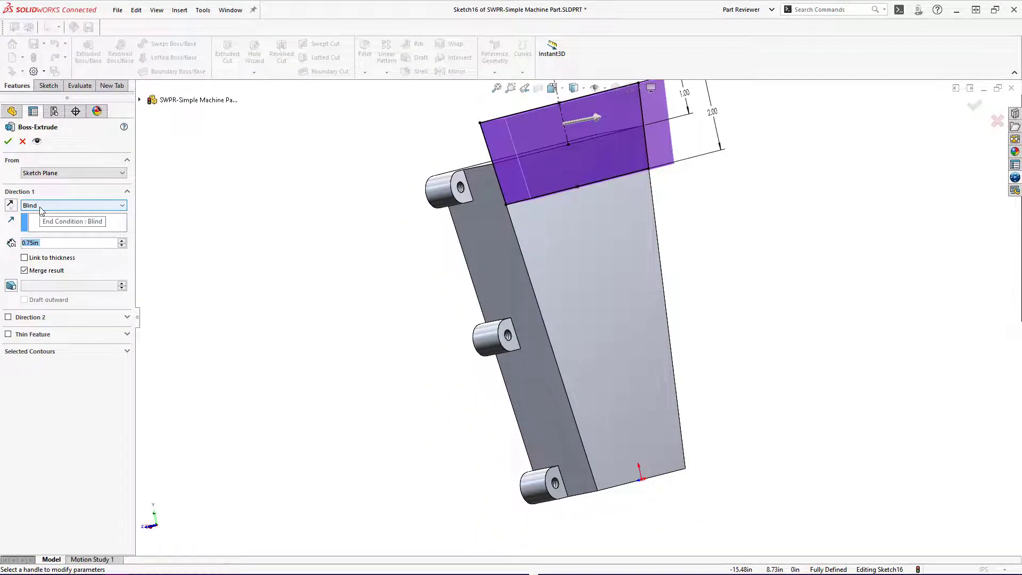
click(52, 243)
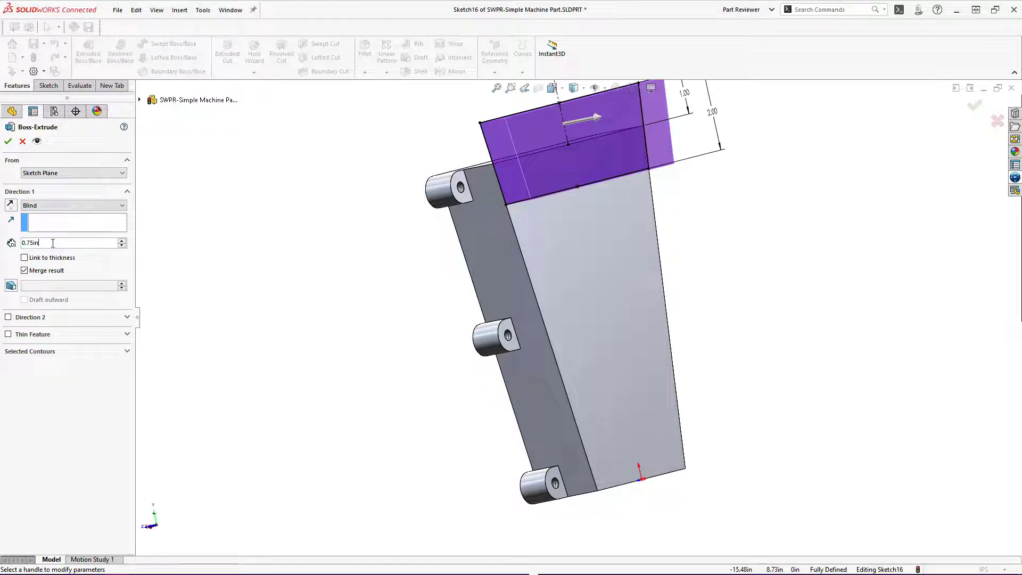
text(1)
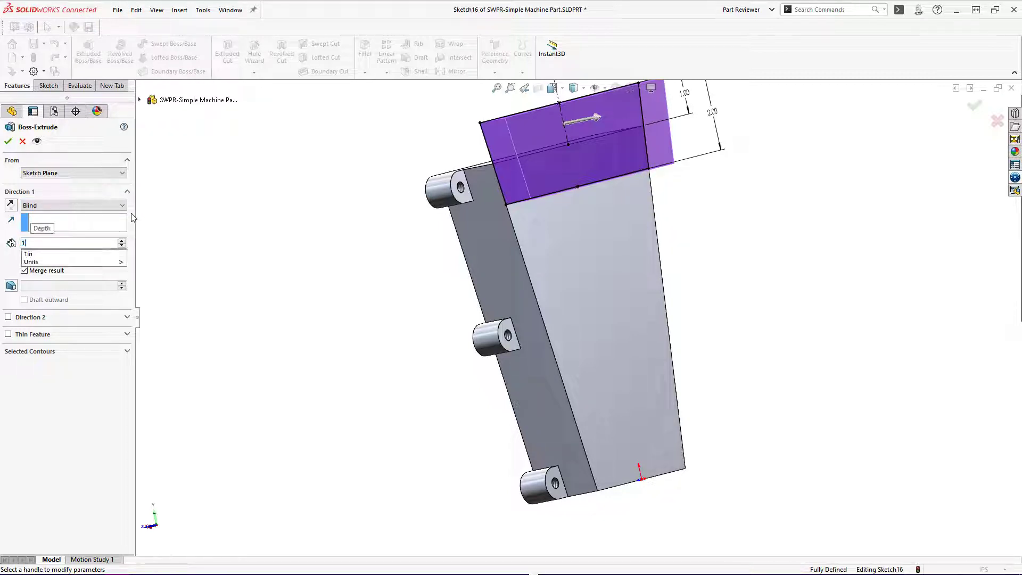
key(Return)
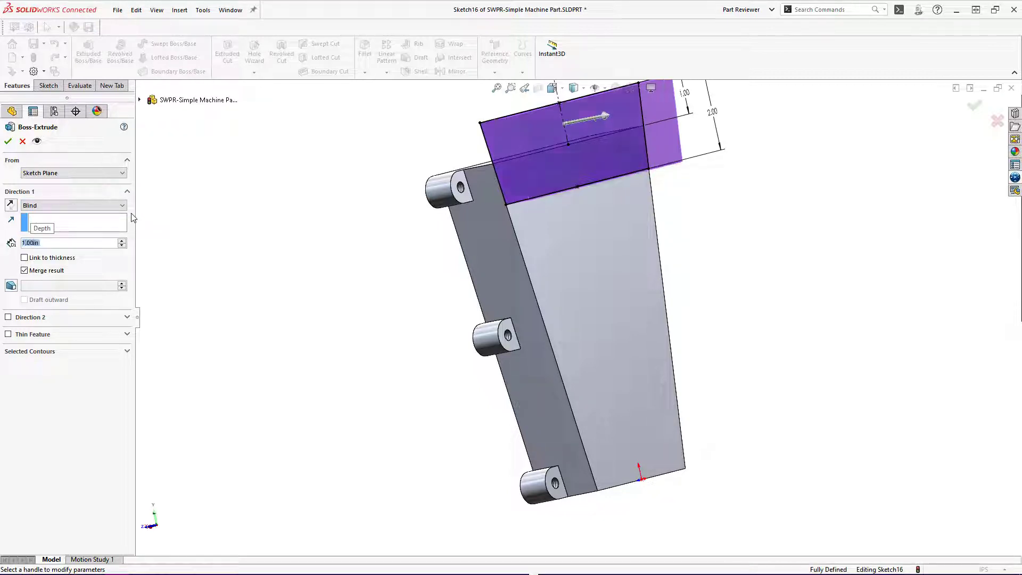
click(8, 141)
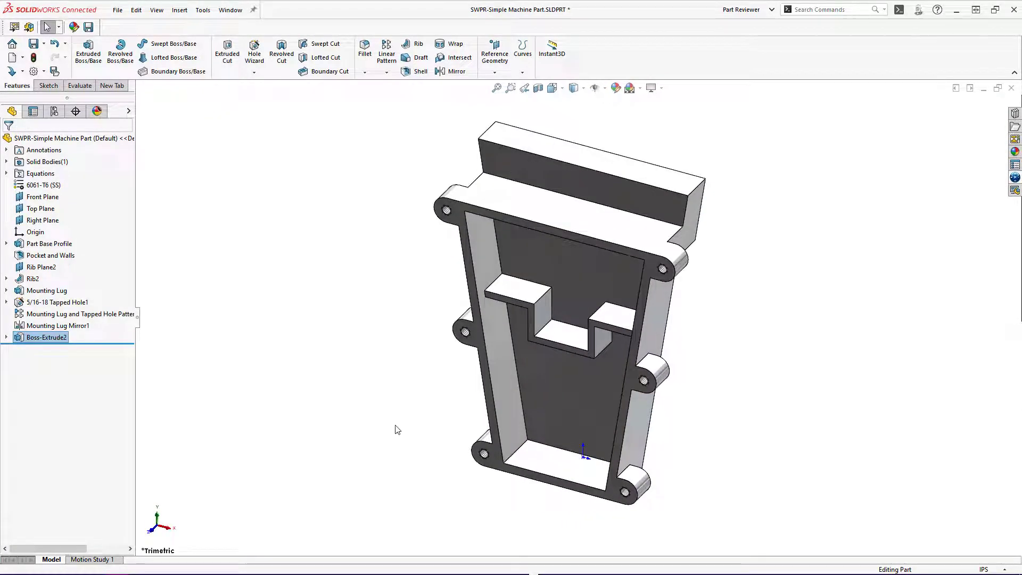
text(V-Cut Boss)
key(Return)
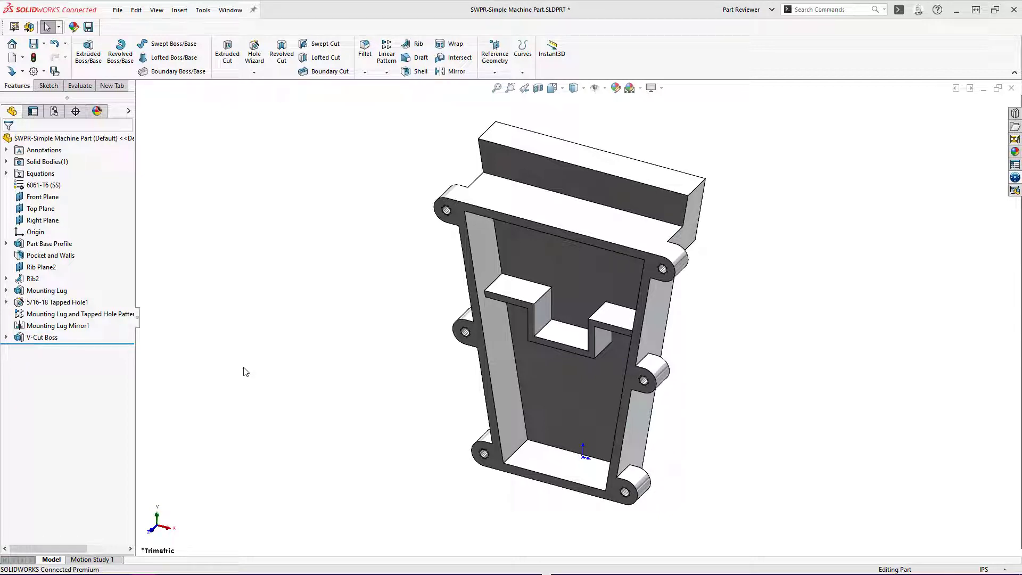
Open a new sketch on the Right Plane
click(48, 219)
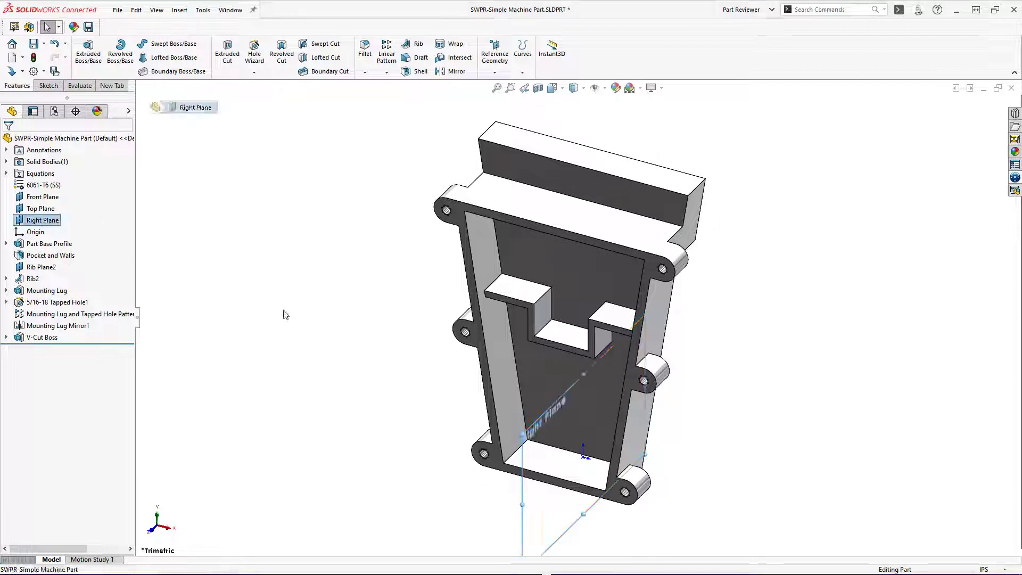
click(699, 221)
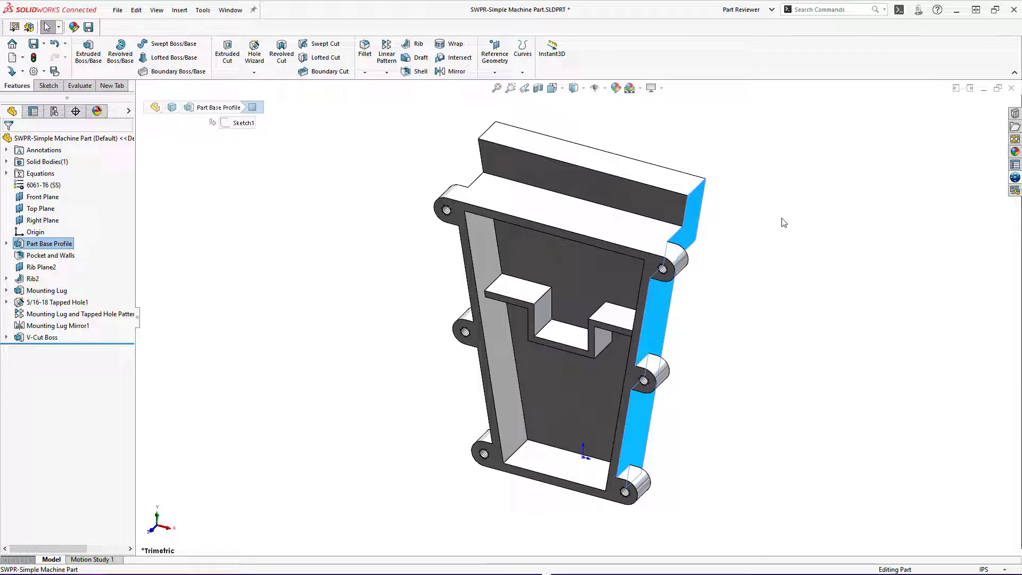
click(42, 220)
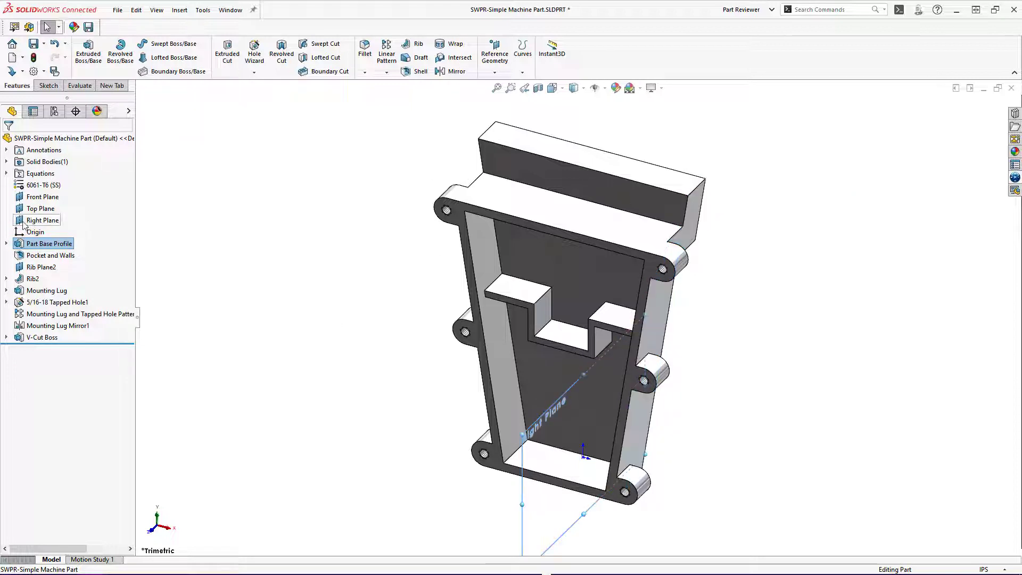
click(32, 207)
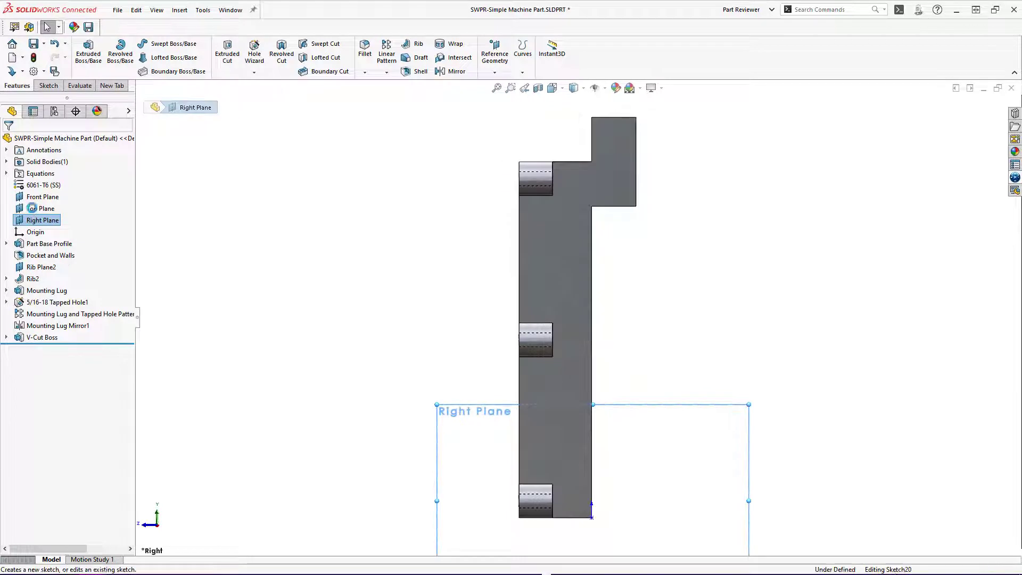
Draw a horizontal centerline across the boss from the midpoint of its outer vertical edge to the base's top corner
key(s)
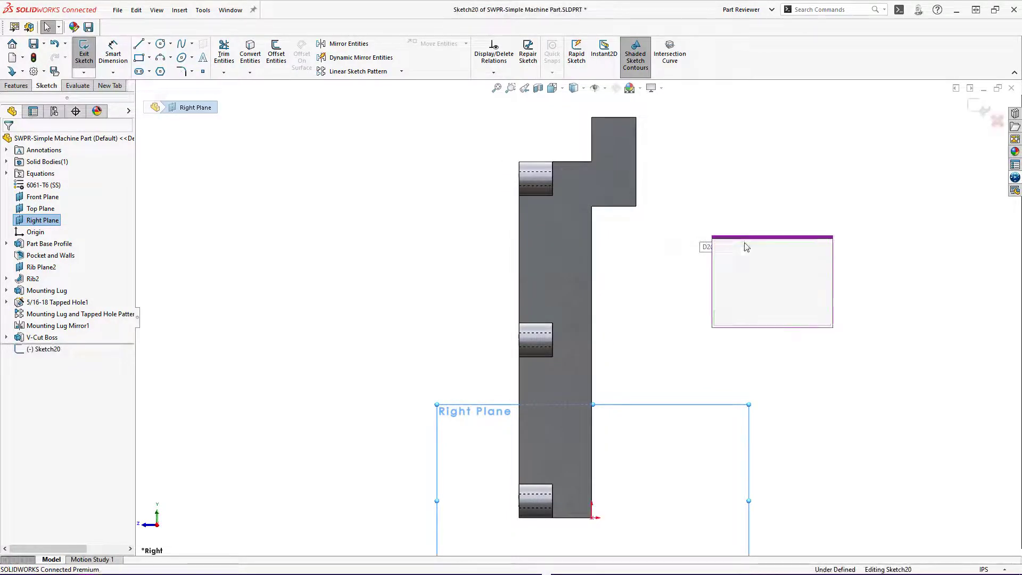
click(801, 249)
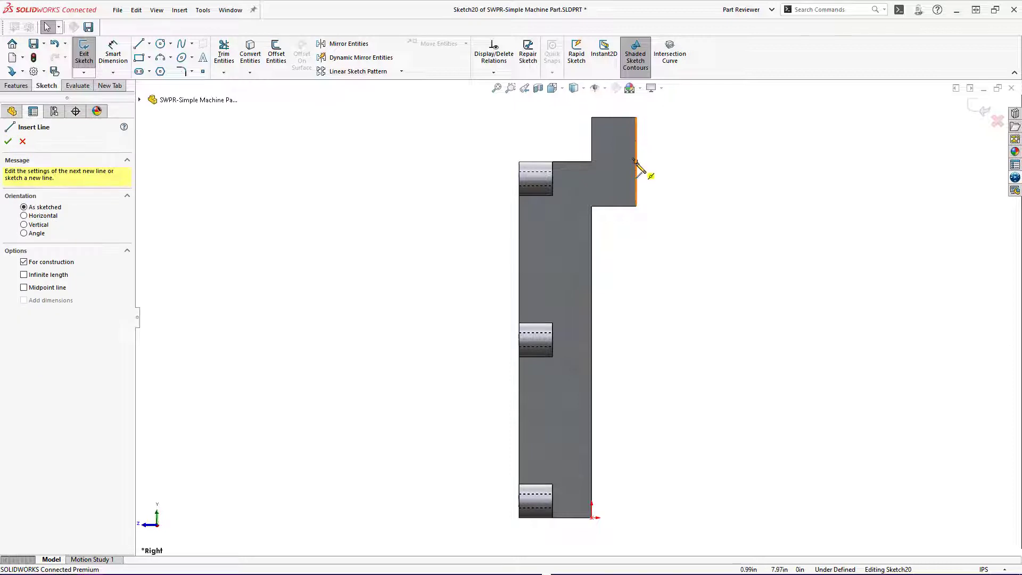
drag(636, 161, 592, 162)
click(592, 161)
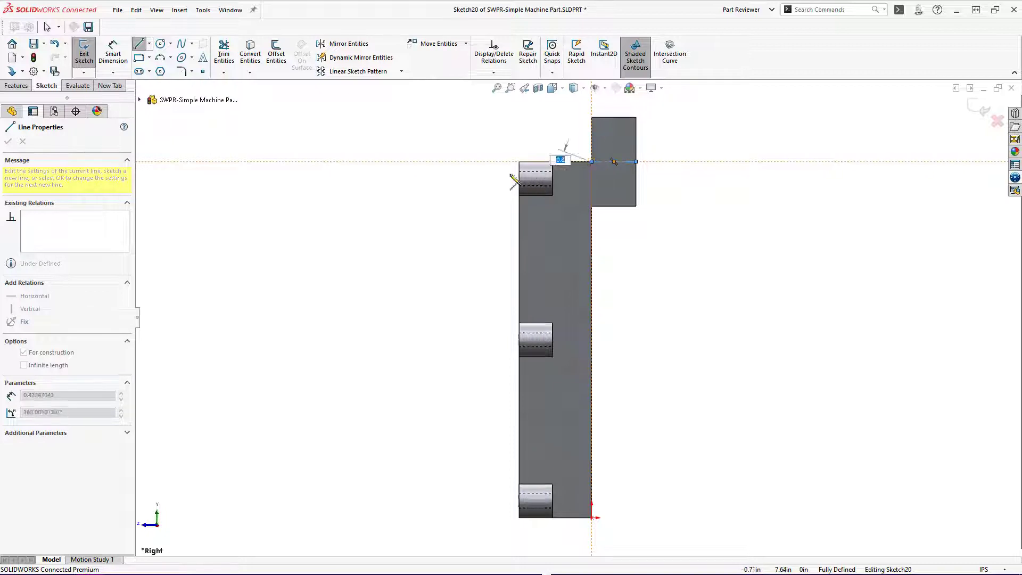
key(Escape)
key(Escape)
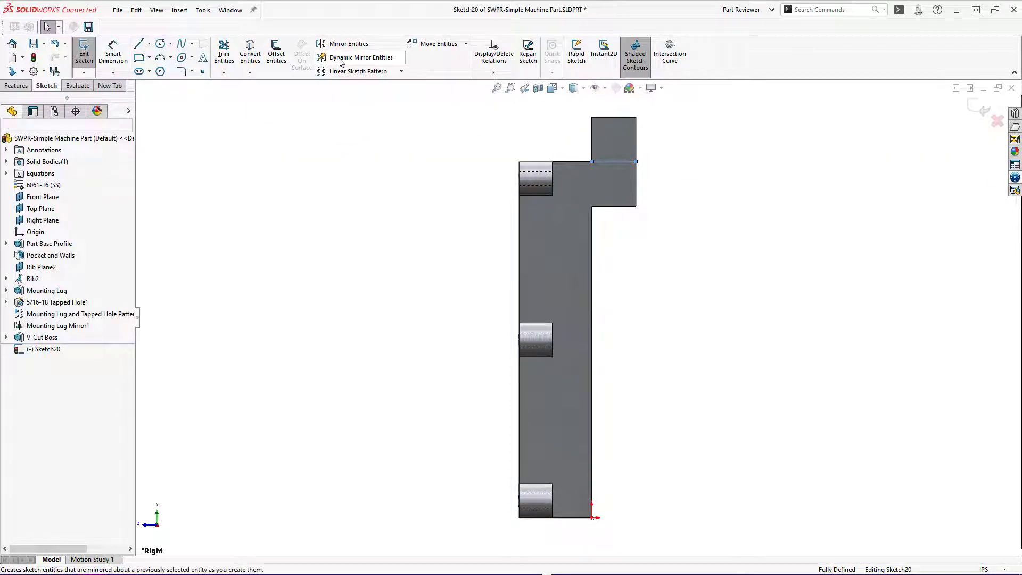
Dynamically mirror about the centerline a 0.25 in horizontal line from the boss's outer edge and an angled line about 0.76 in long to the centerline
click(341, 58)
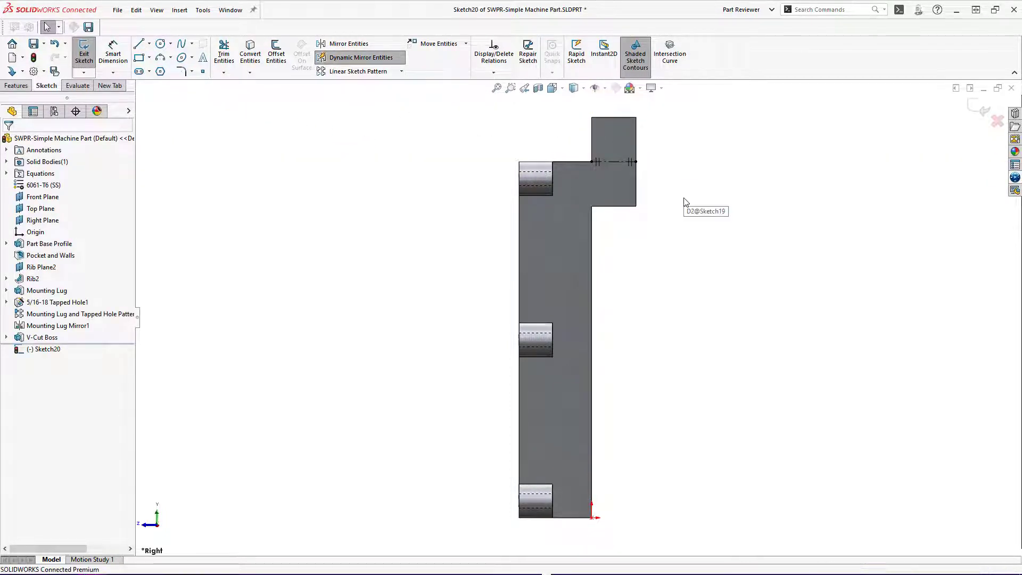
key(s)
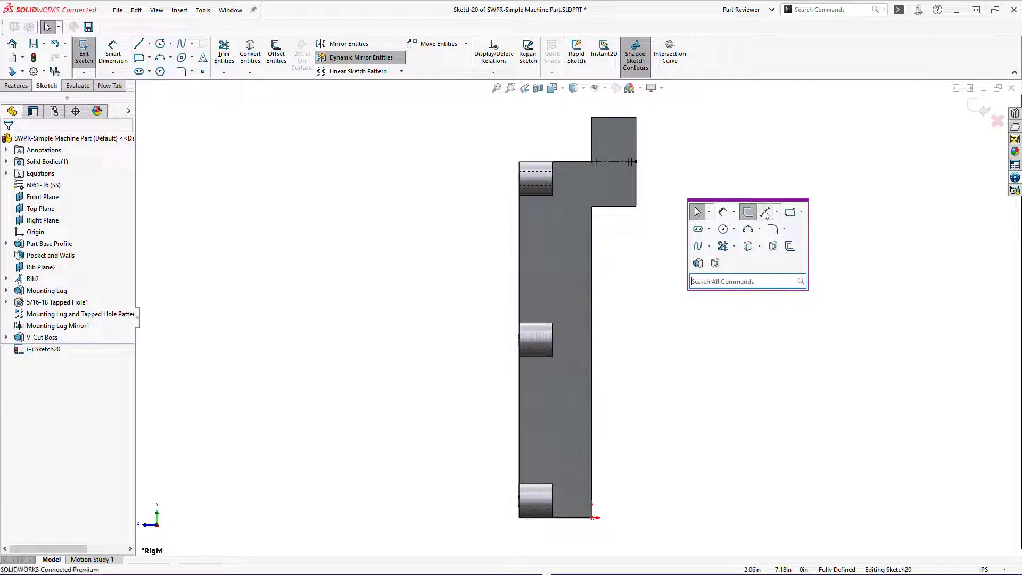
key(l)
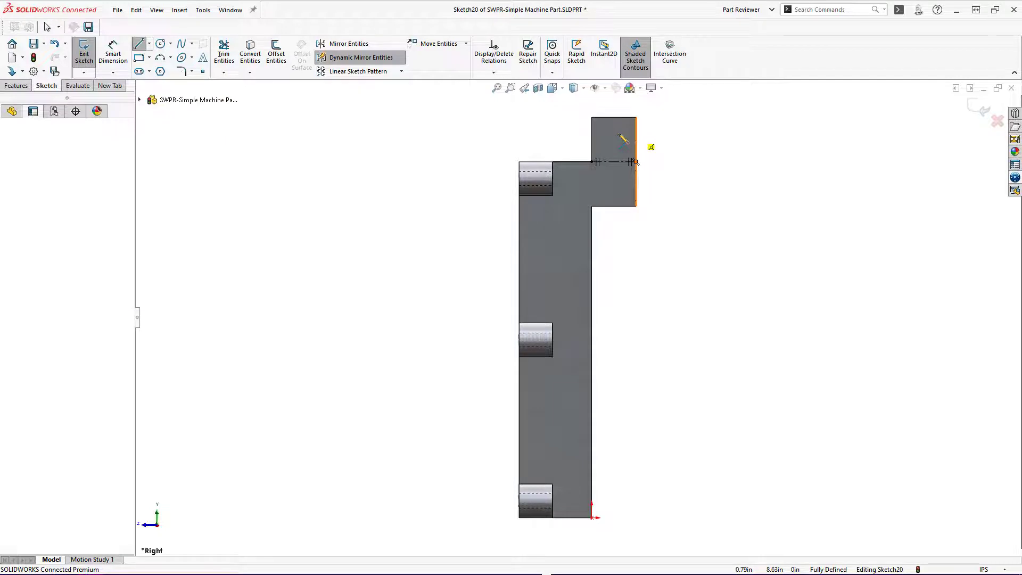
click(624, 140)
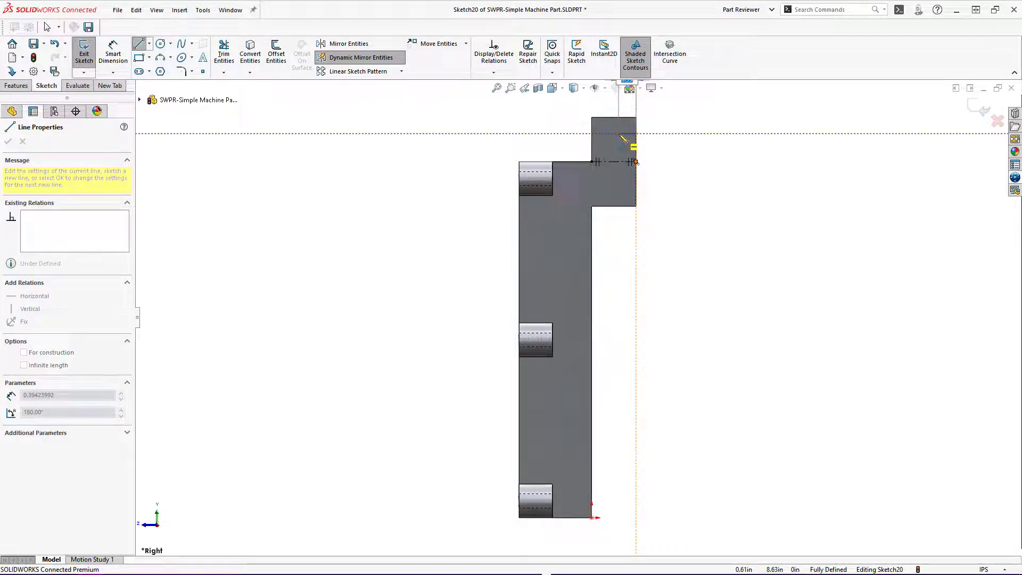
click(623, 134)
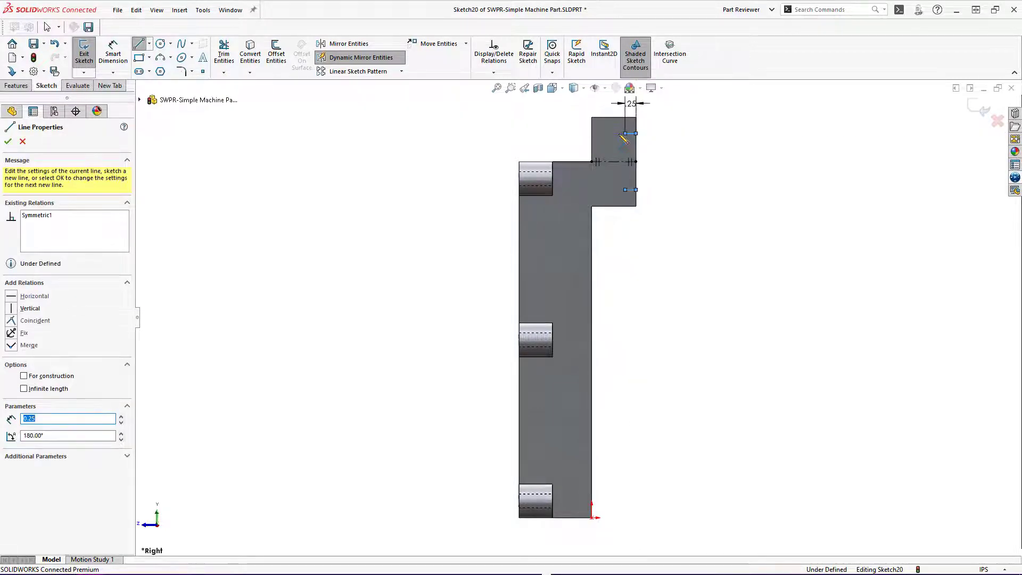
click(608, 162)
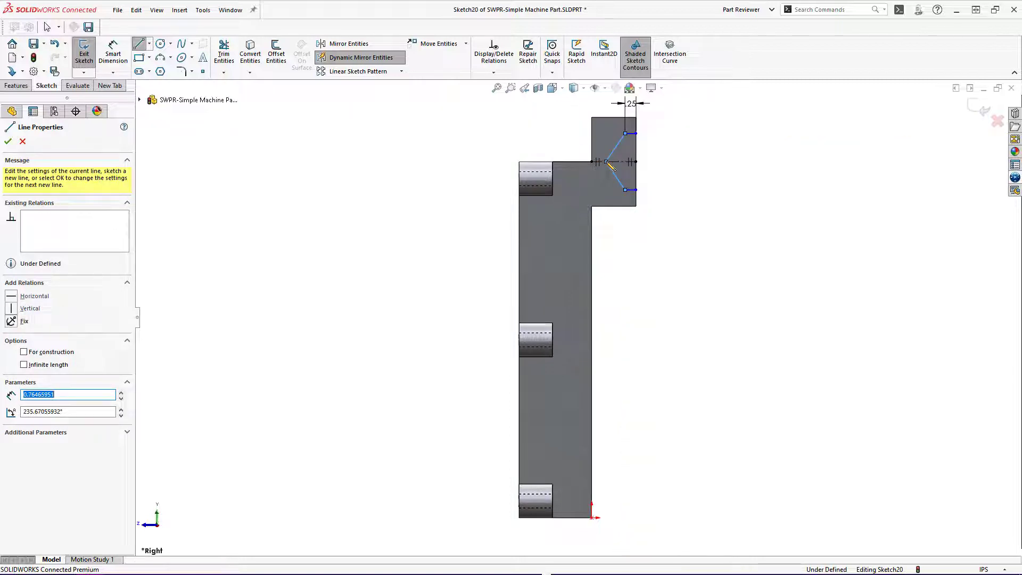
Dimension the vertical distance from the V profile's upper horizontal line to its vertex on the centerline as 0.5 in
key(Escape)
key(Escape)
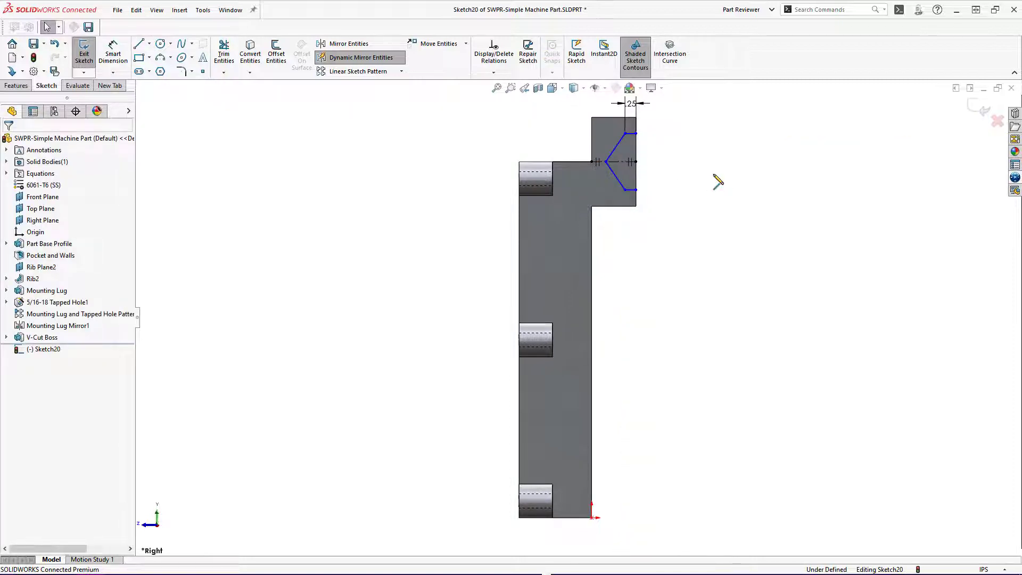
key(s)
click(750, 187)
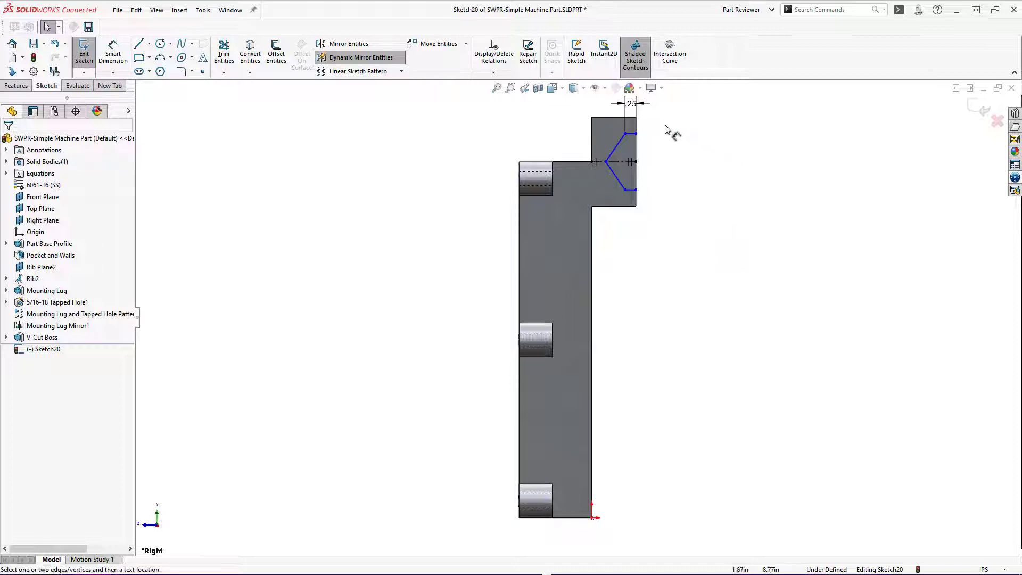
click(632, 134)
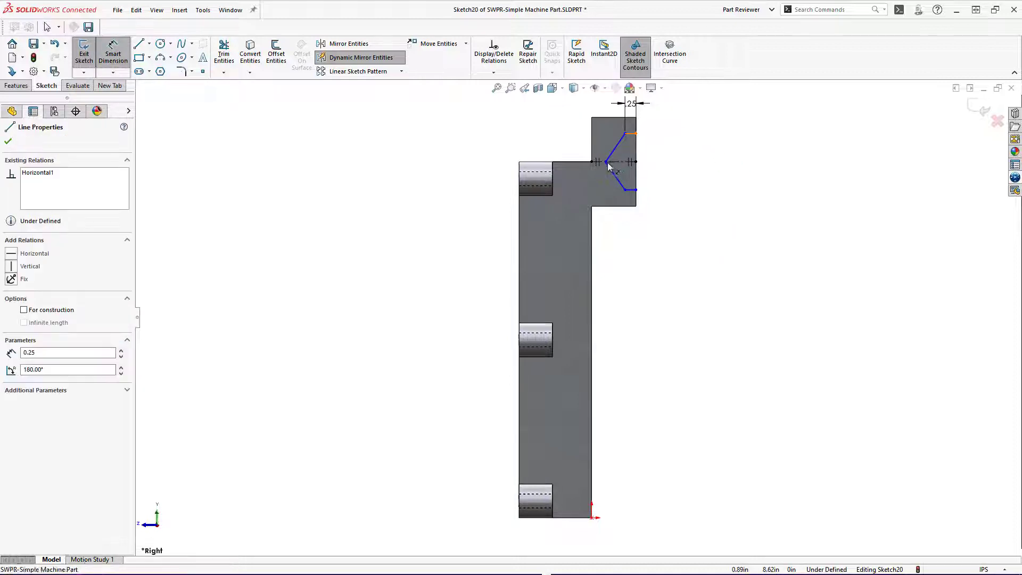
click(606, 162)
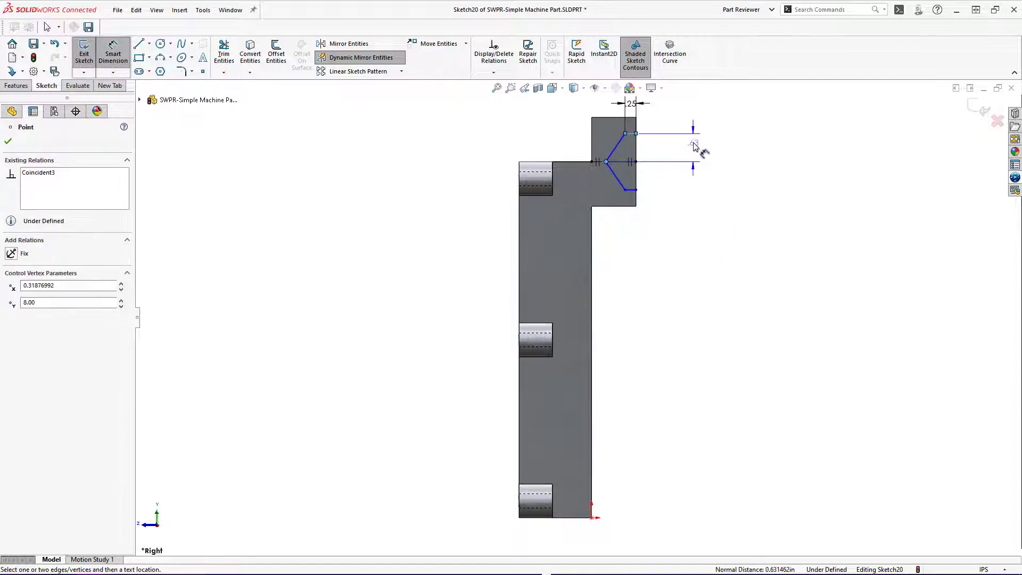
click(696, 149)
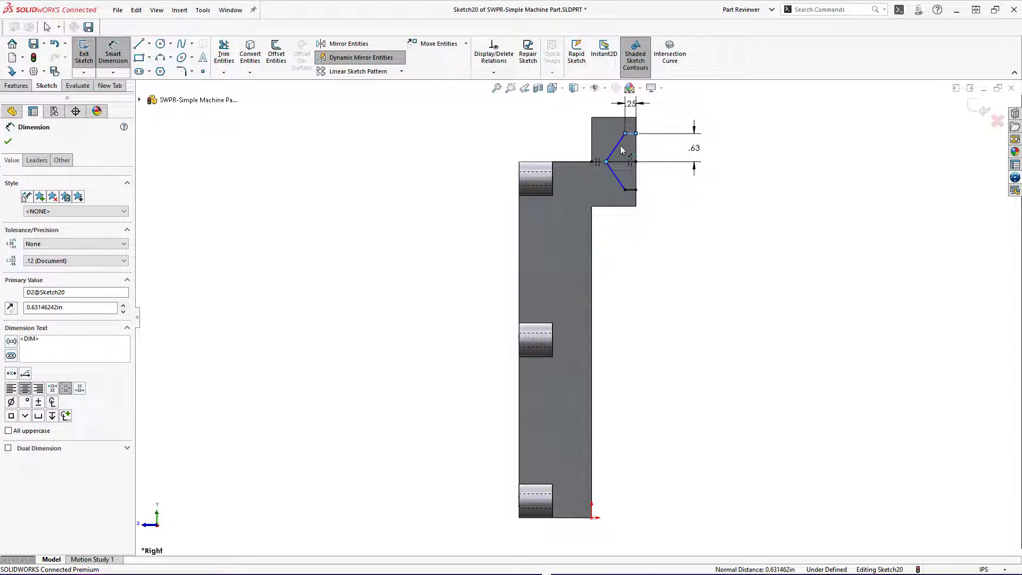
text(.5)
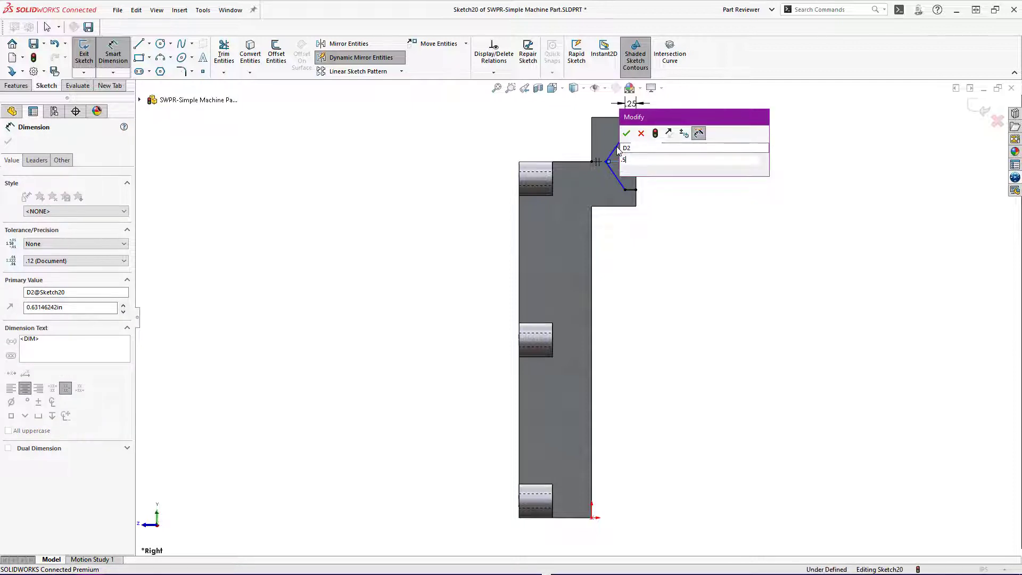
key(Escape)
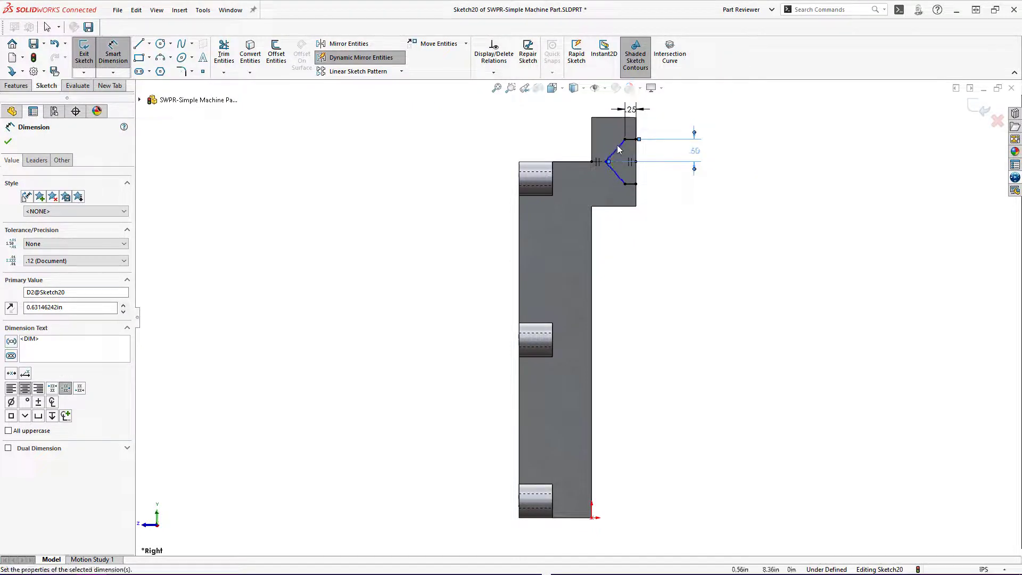
Dimension the angle between the two mirrored slanted lines of the V profile as 135 degrees
click(620, 177)
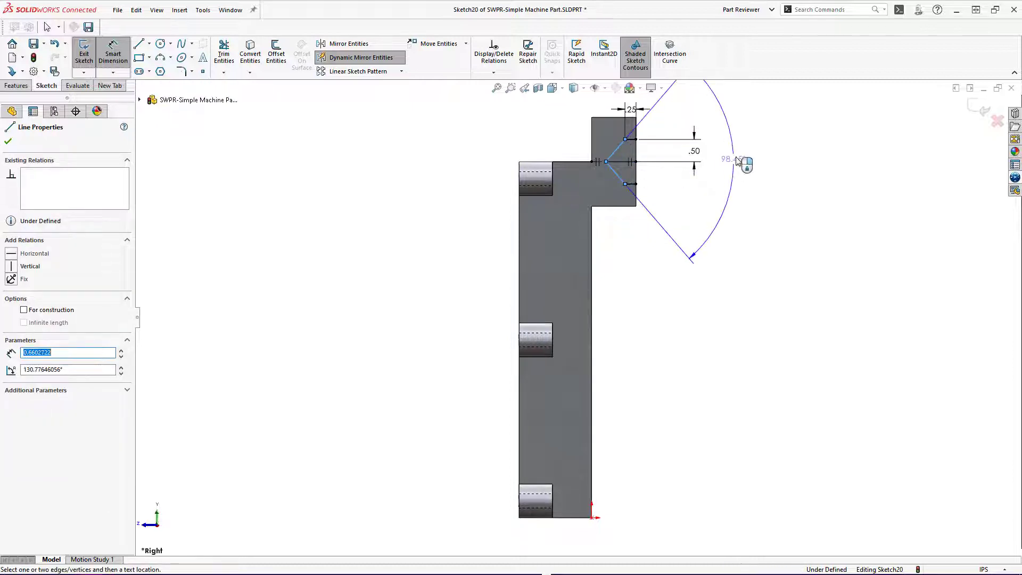
click(737, 160)
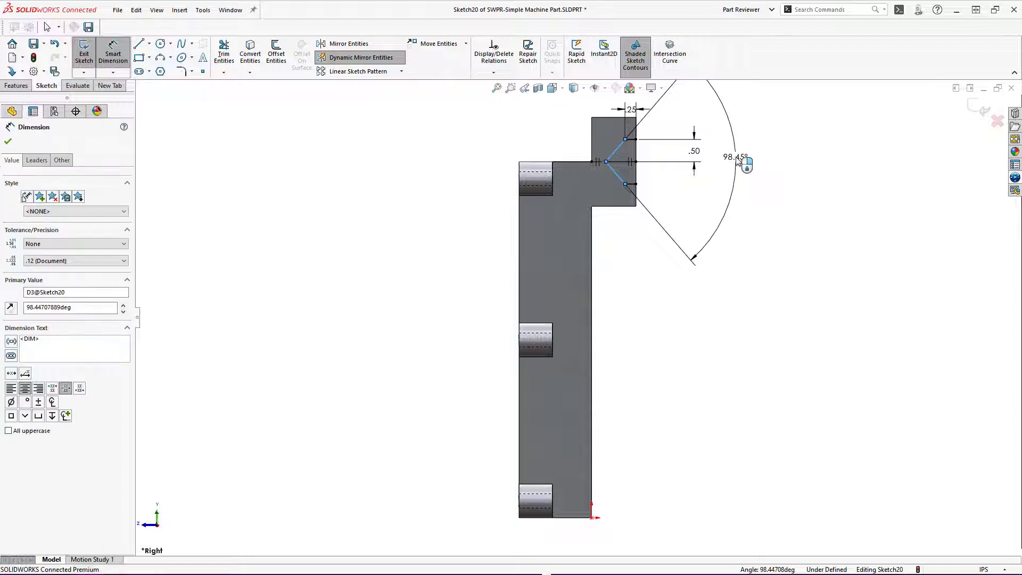
text(135)
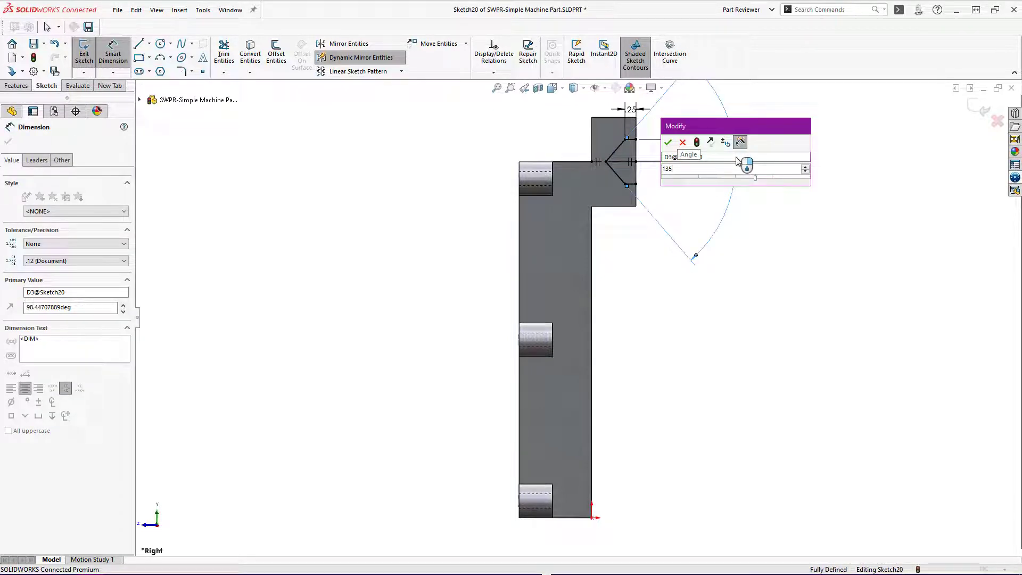
key(Escape)
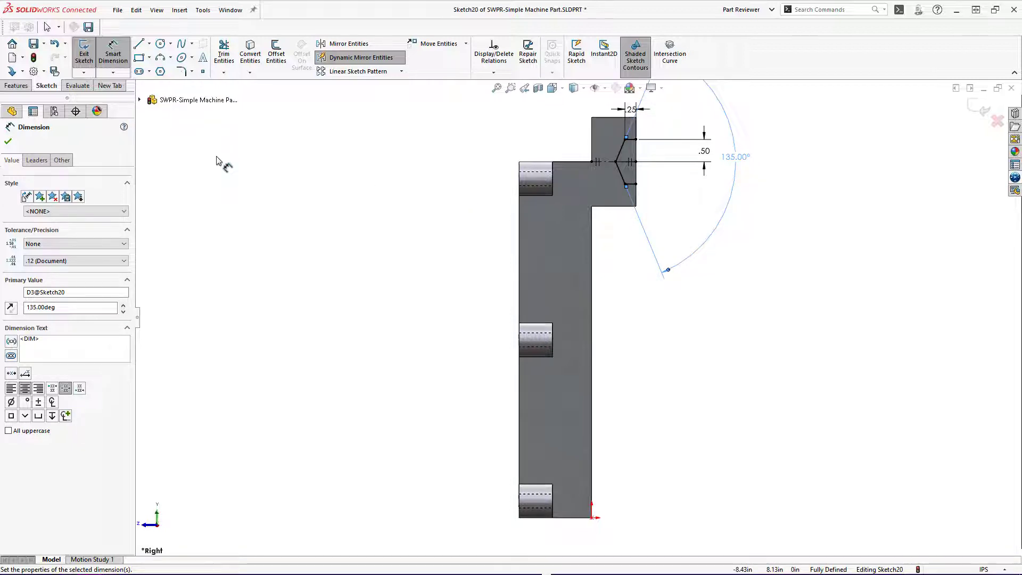
key(Escape)
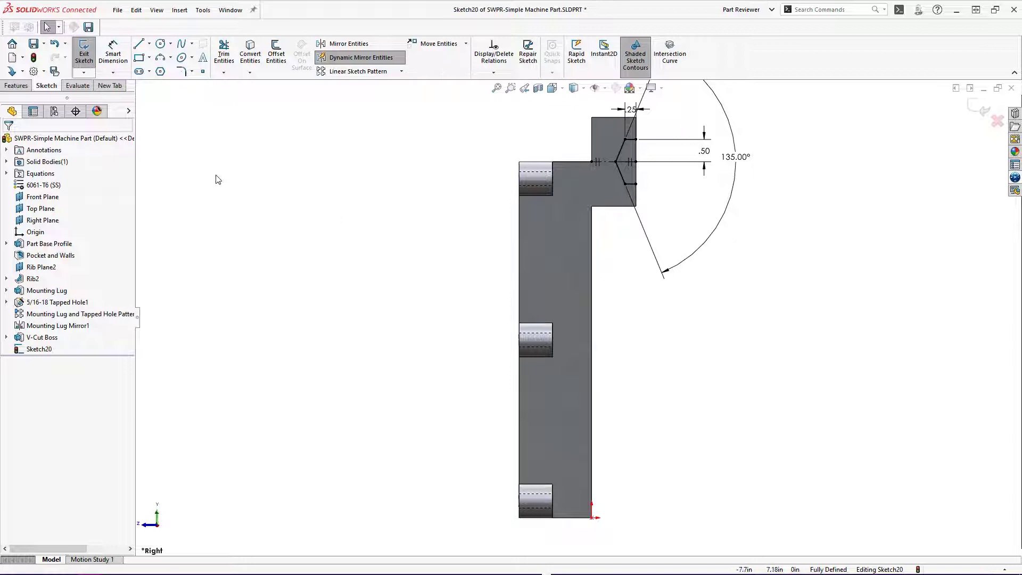
Start an Extruded Cut from the V profile sketch on the boss
click(16, 86)
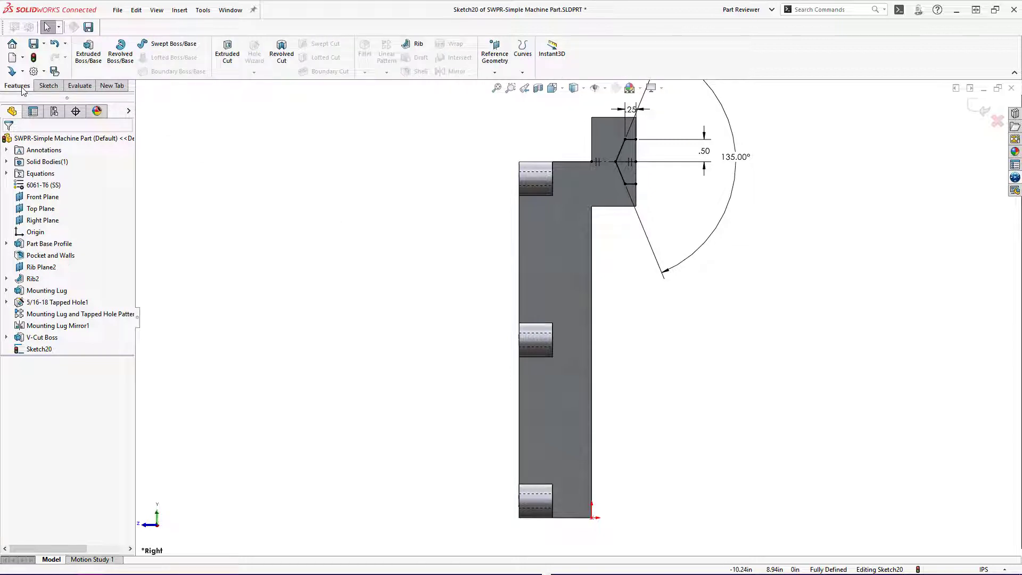
click(228, 48)
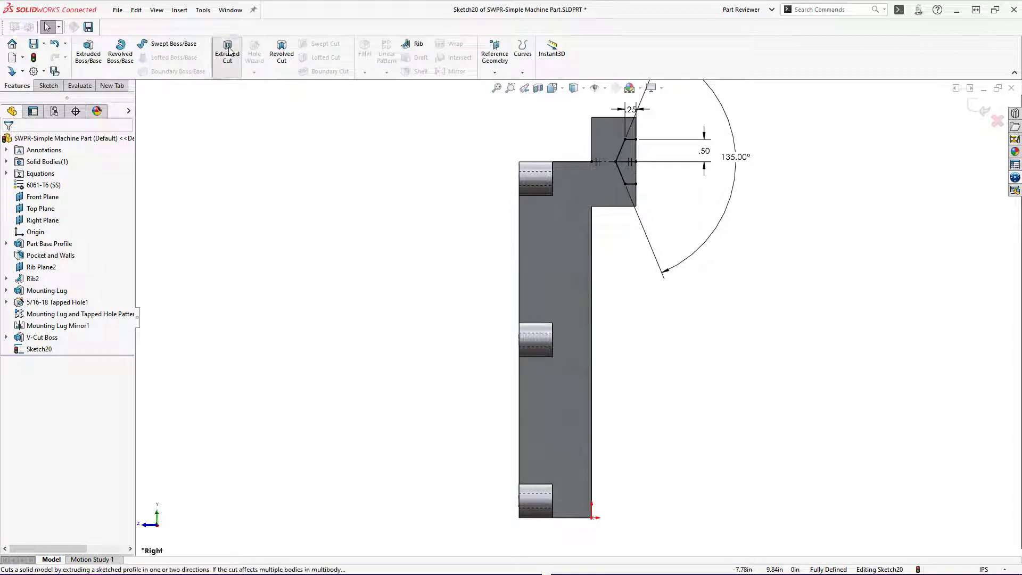
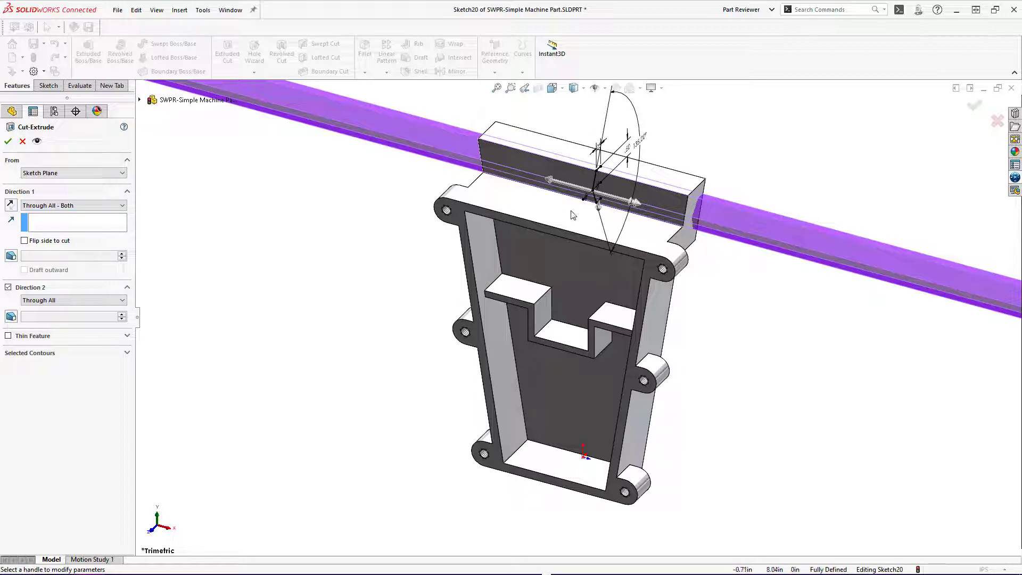
Cut the sketched V profile through all in both directions across the boss at the wide end
scroll(610, 193, down, 3)
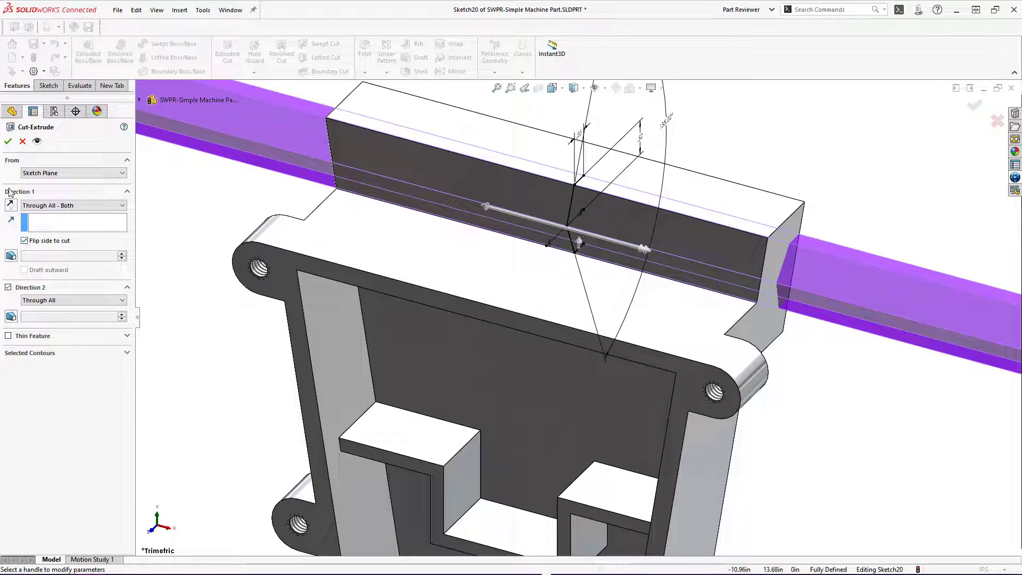
click(8, 142)
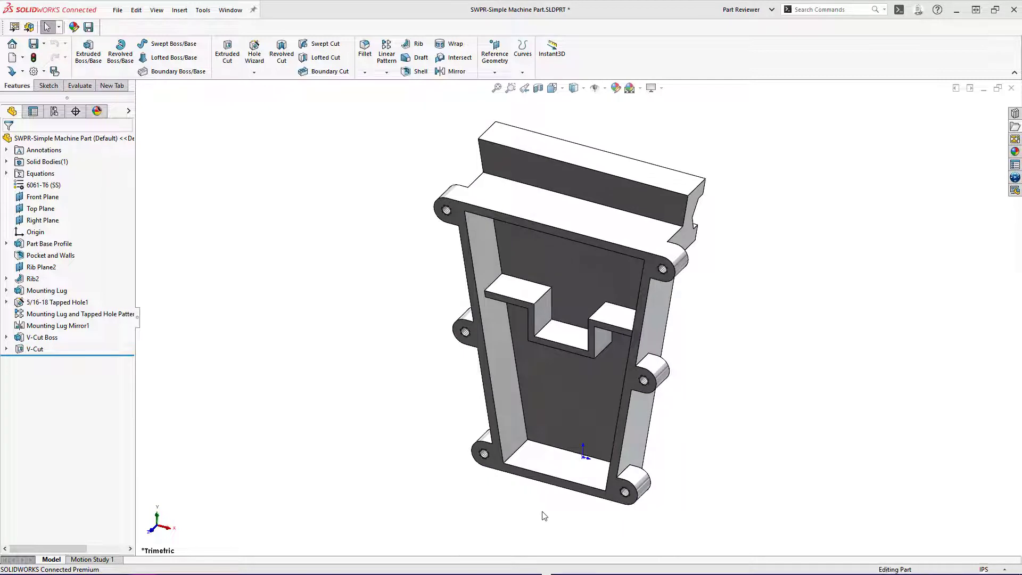
Start a sketch on the large flat back face of the tapered base
middle_drag(542, 511, 542, 324)
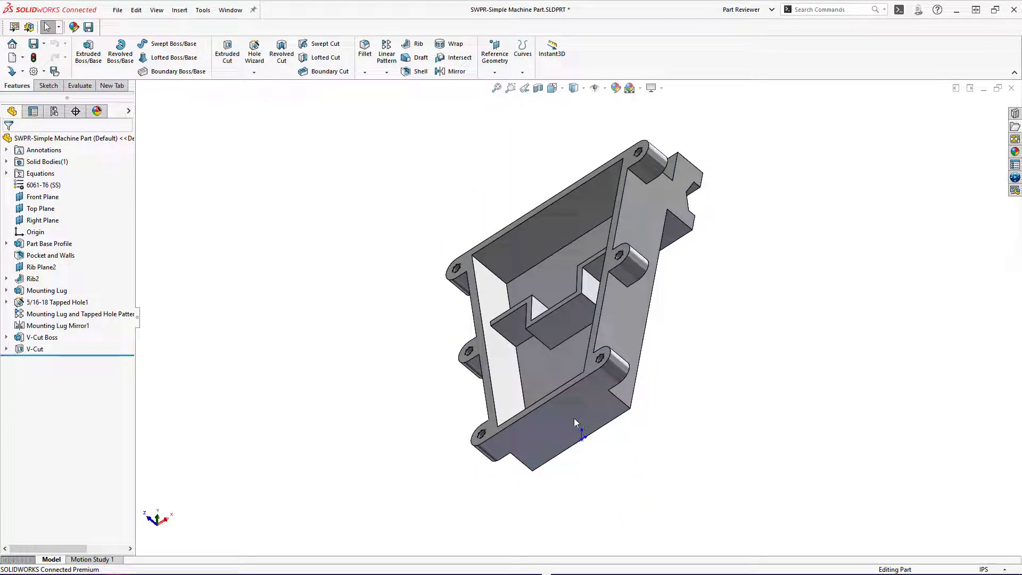
click(560, 424)
middle_drag(708, 349, 570, 354)
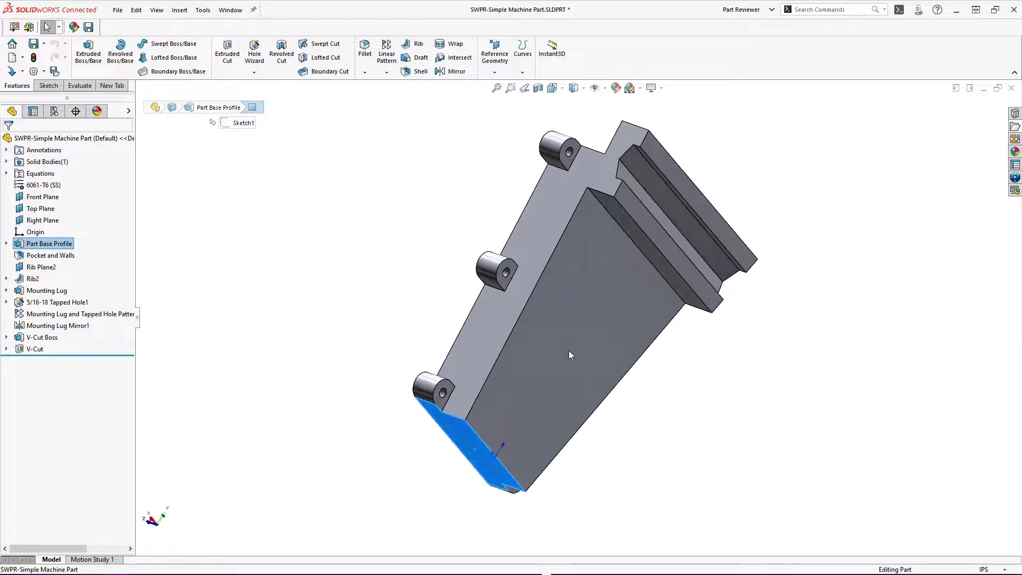
click(542, 395)
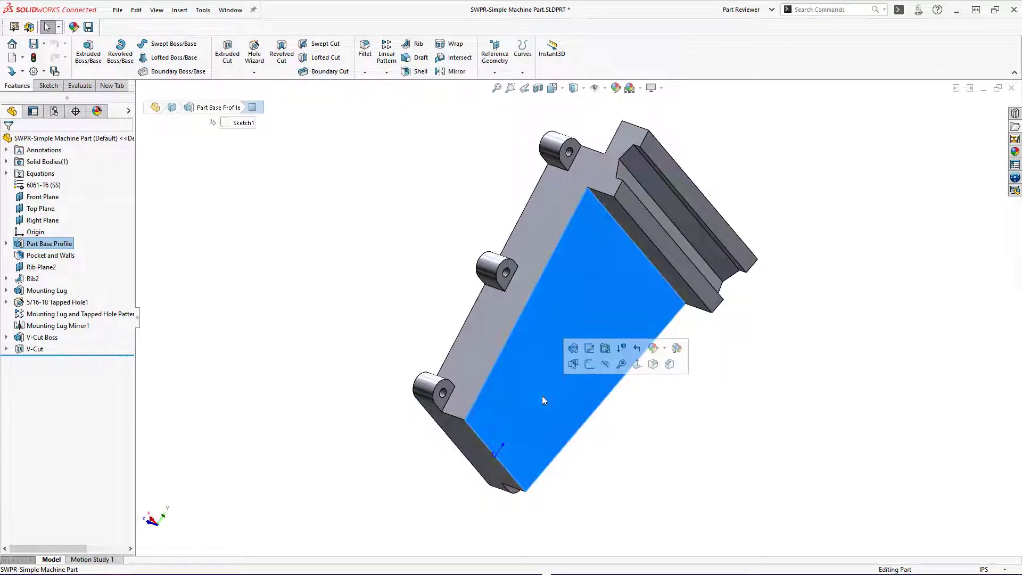
click(590, 364)
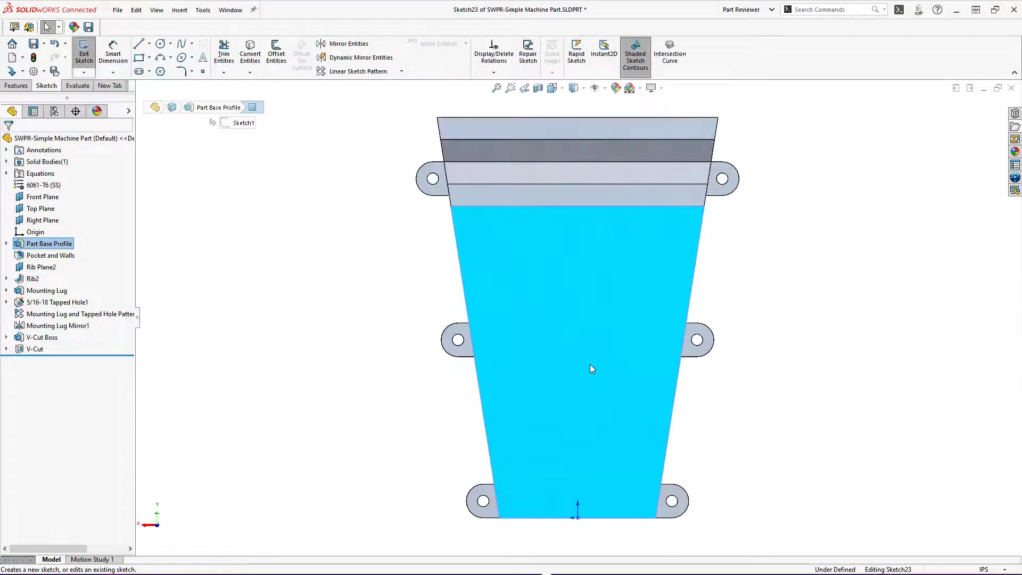
ctrl+middle_drag(625, 538, 589, 355)
Sketch a 1.00 in vertical line down from the base's bottom edge, continued by a tangent semicircle of 0.50 in radius
key(s)
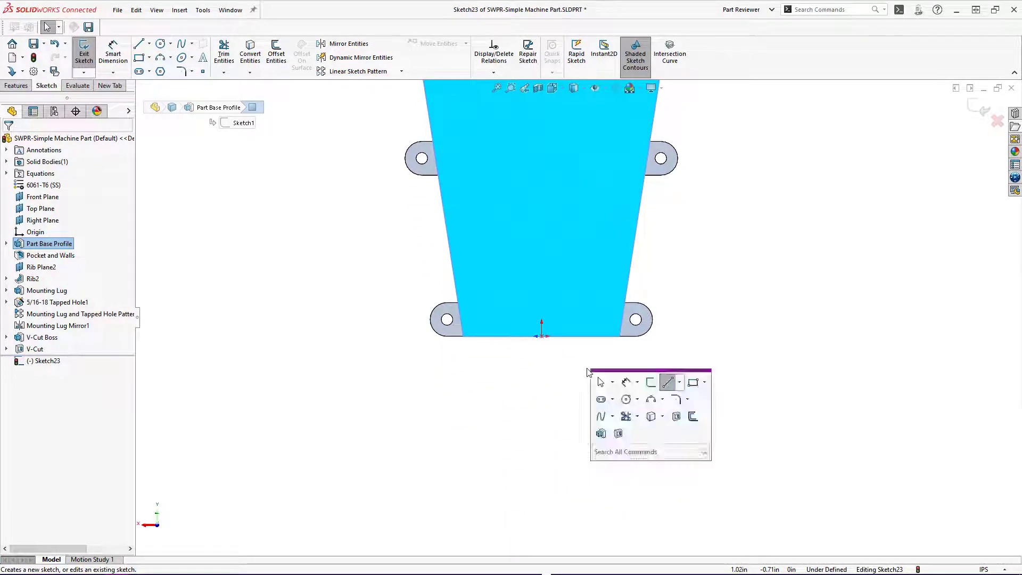
click(669, 384)
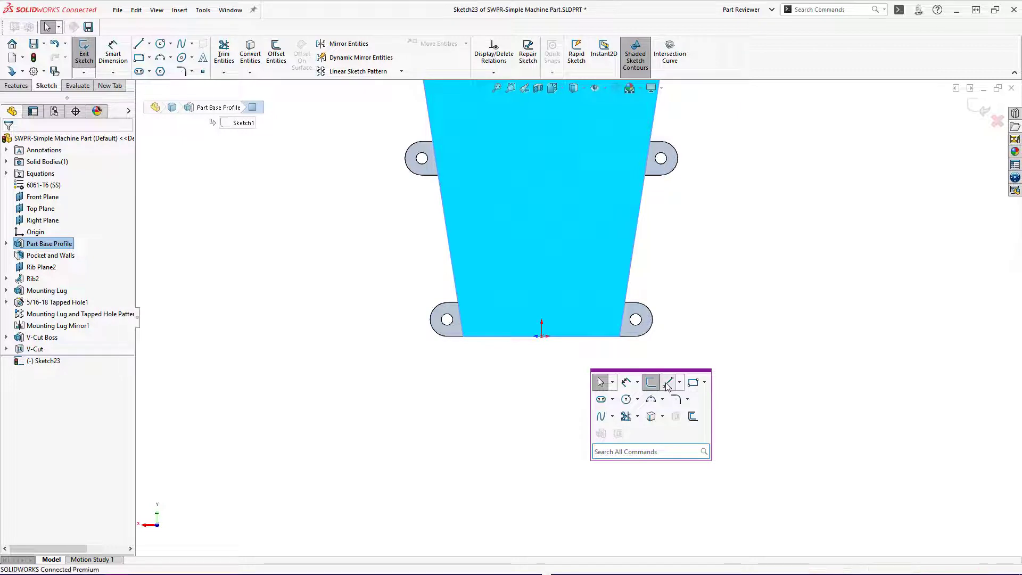
click(510, 336)
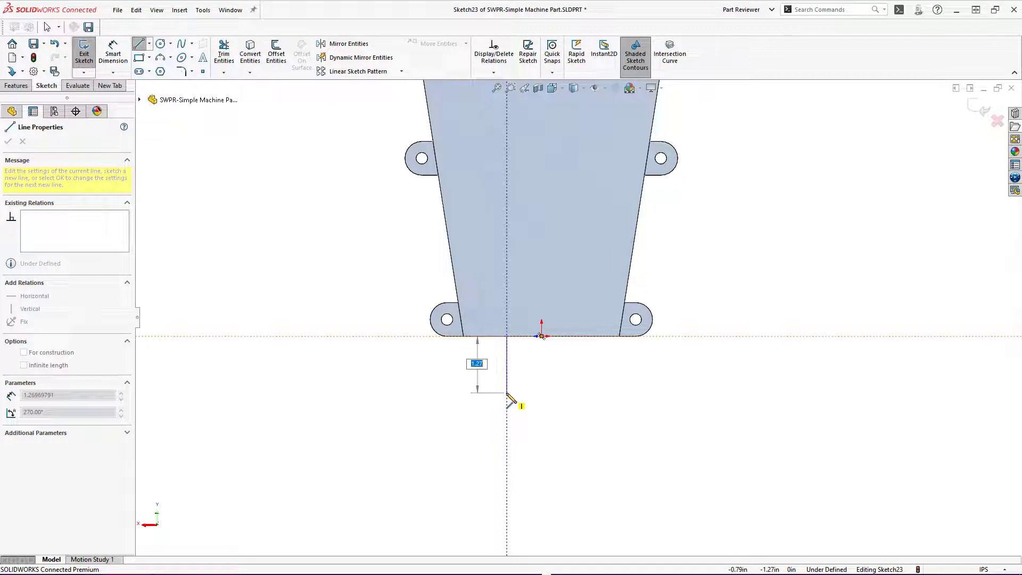
key(Return)
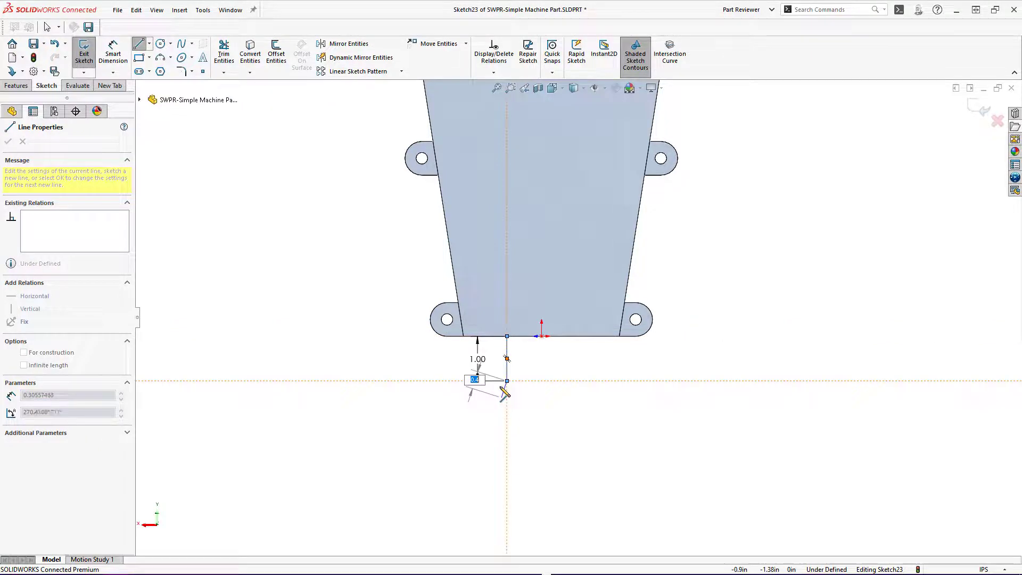
key(a)
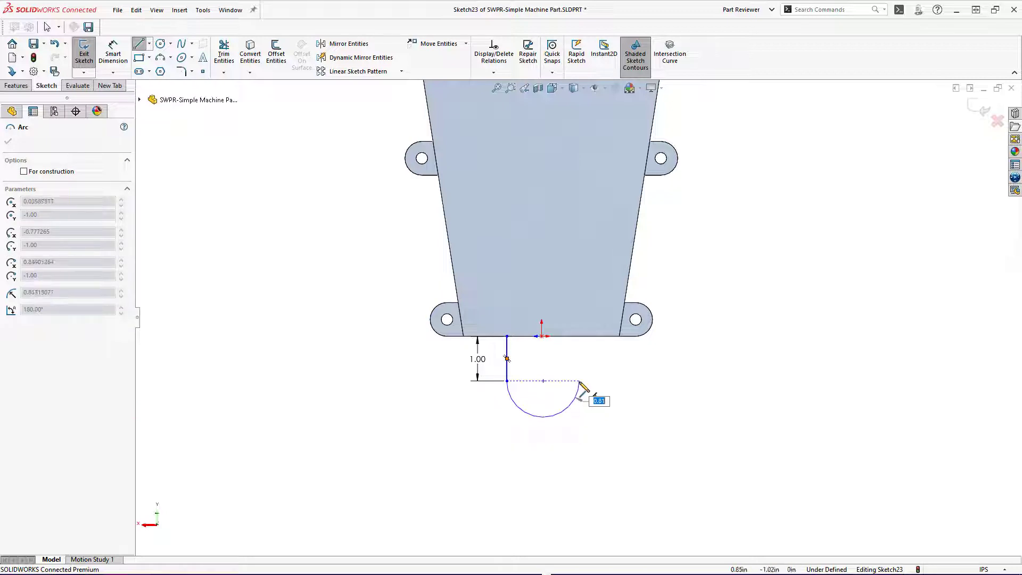
key(Return)
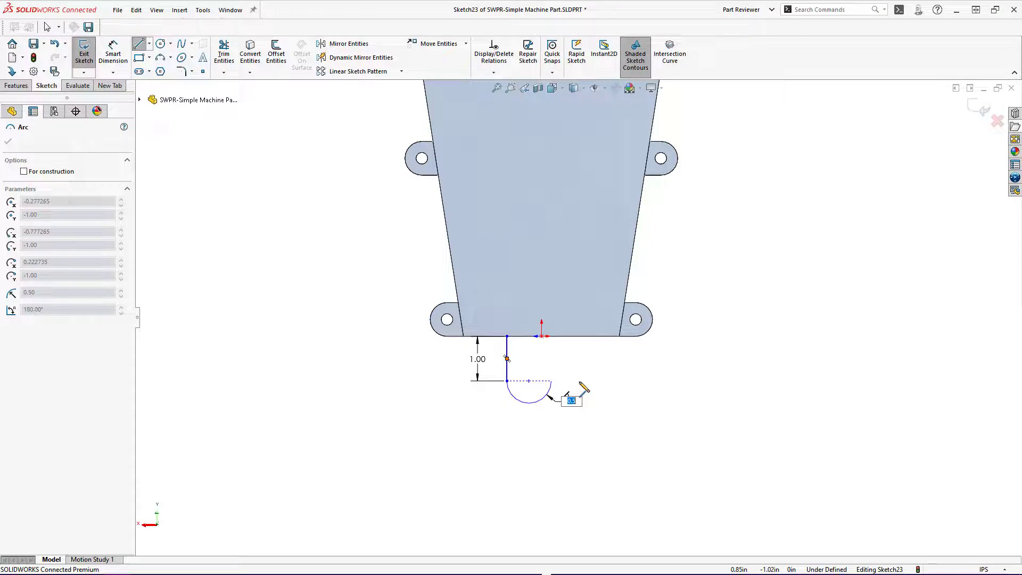
click(551, 381)
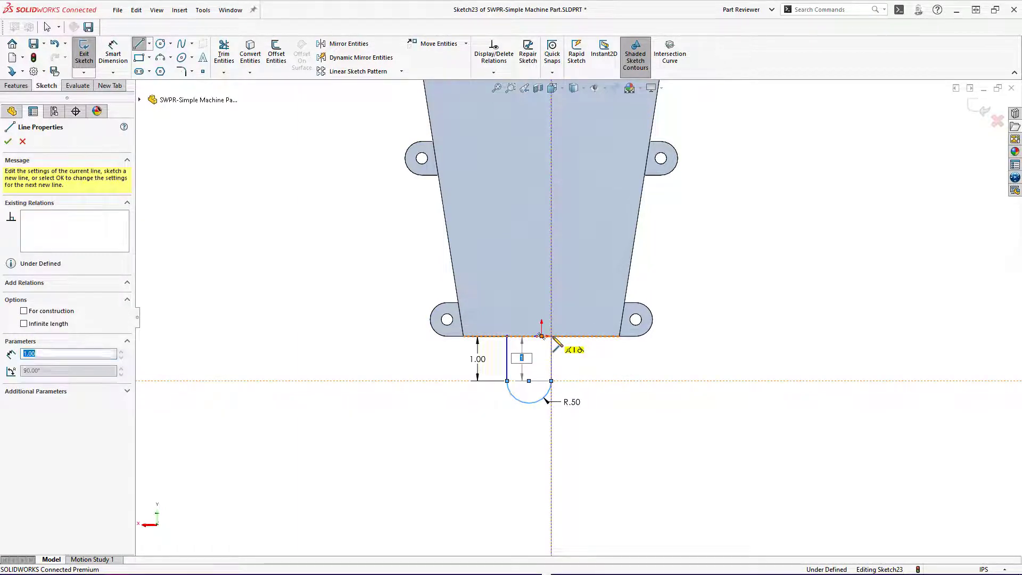
Close the tab profile with a vertical line up to the base's bottom edge and a horizontal line along it
click(551, 336)
click(507, 336)
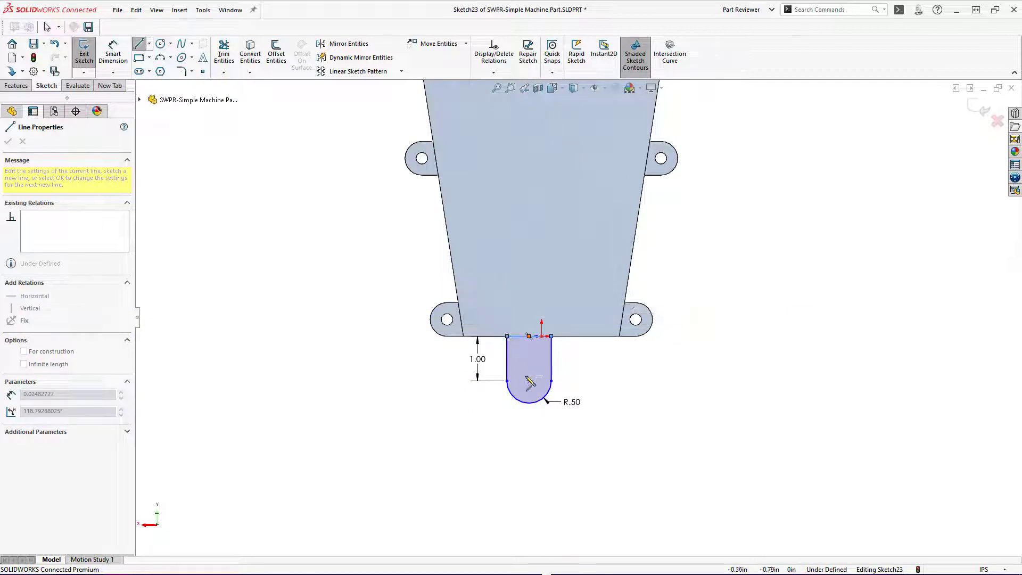
key(Escape)
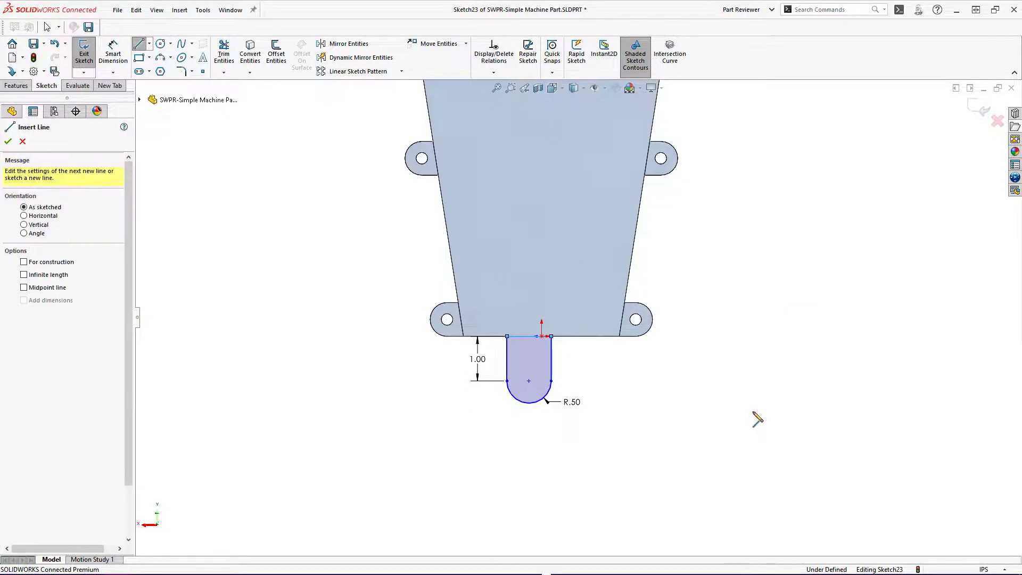
key(Escape)
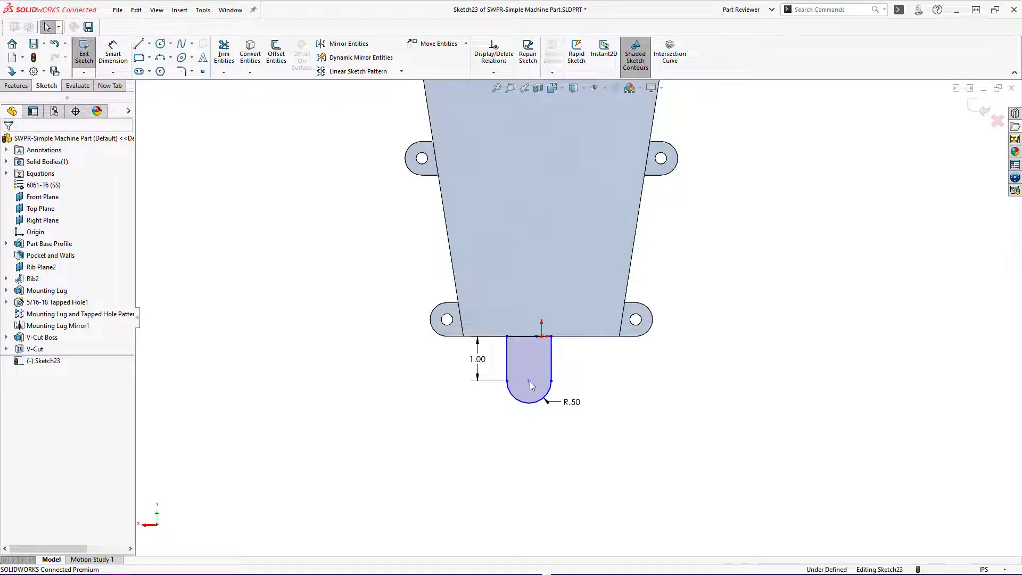
Add a vertical relation between the tab arc's centre point and the origin
click(529, 382)
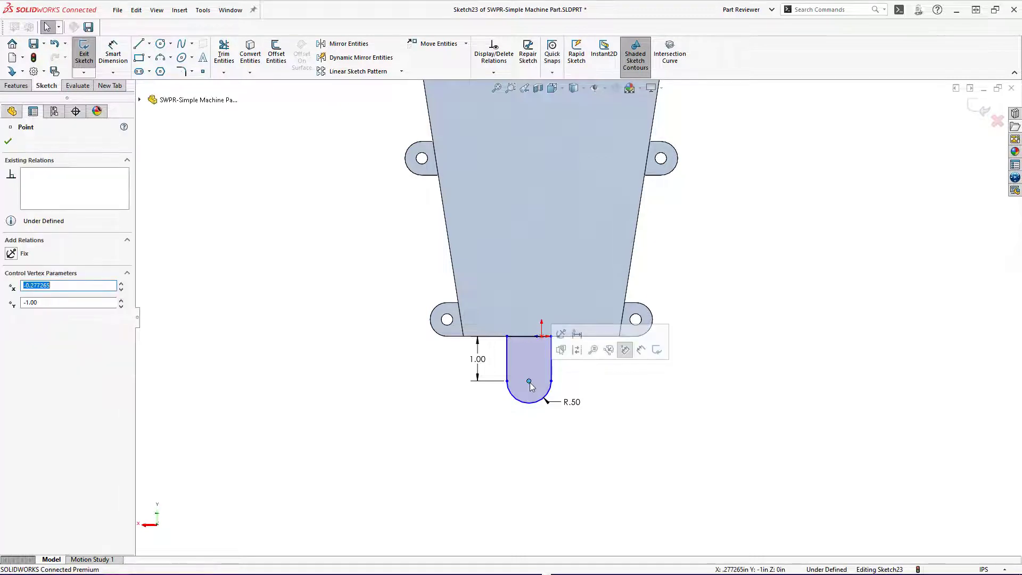
key(Escape)
ctrl+click(542, 337)
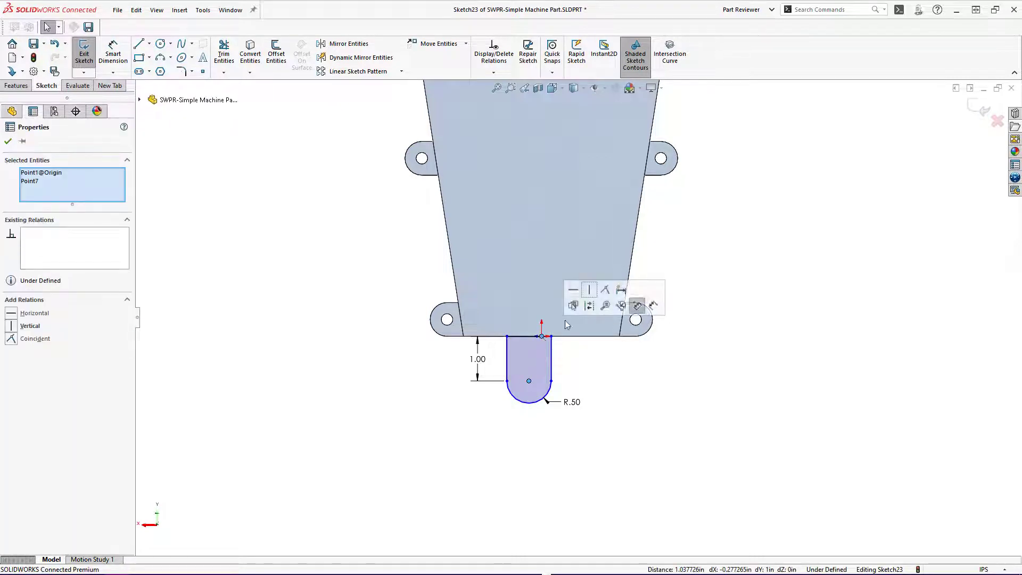
click(589, 290)
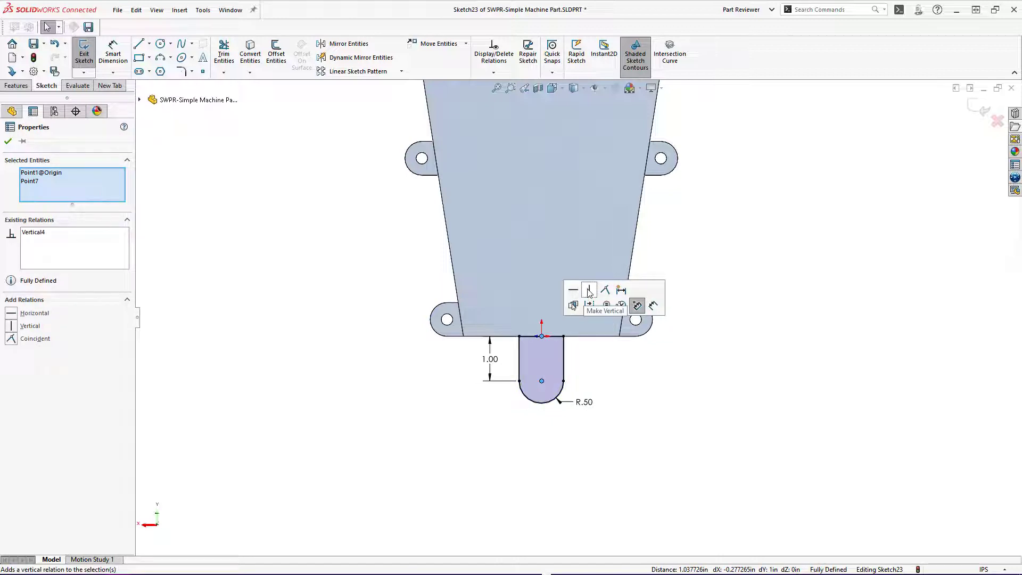
click(651, 425)
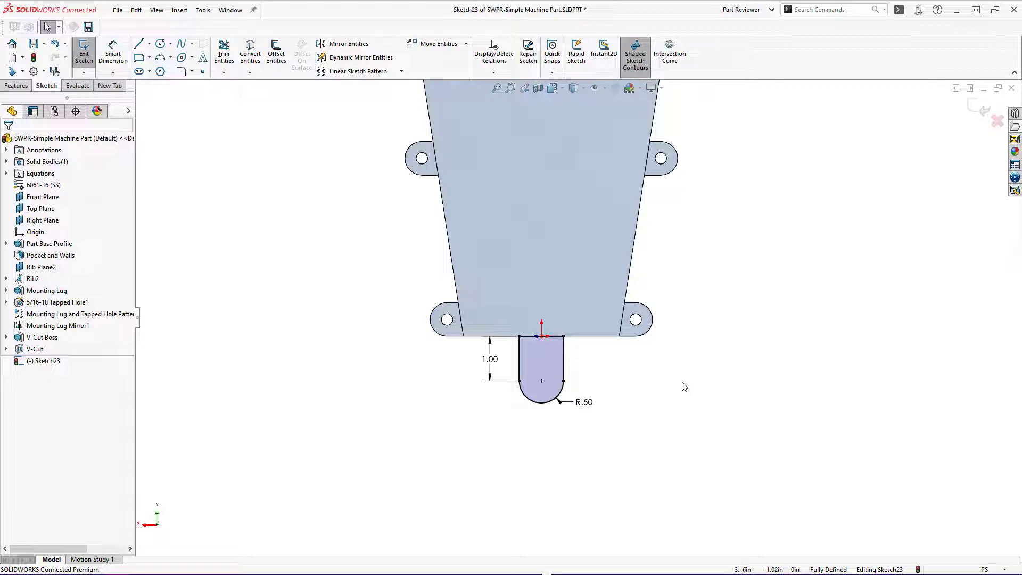
Extrude the tab profile 0.75 in blind, reversing the direction toward the mounting-lug side, with the result merged
click(16, 86)
click(88, 53)
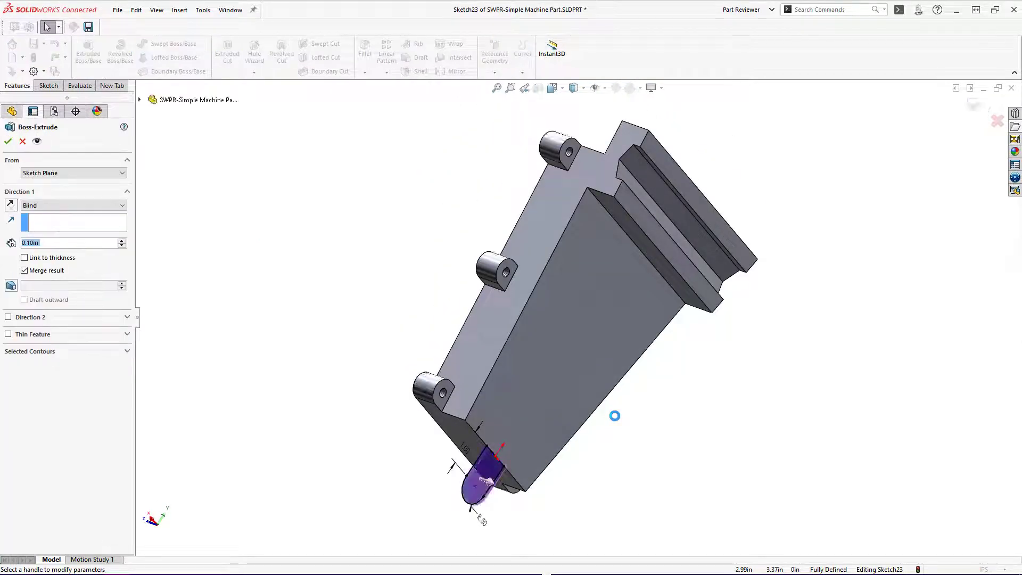
text(.75)
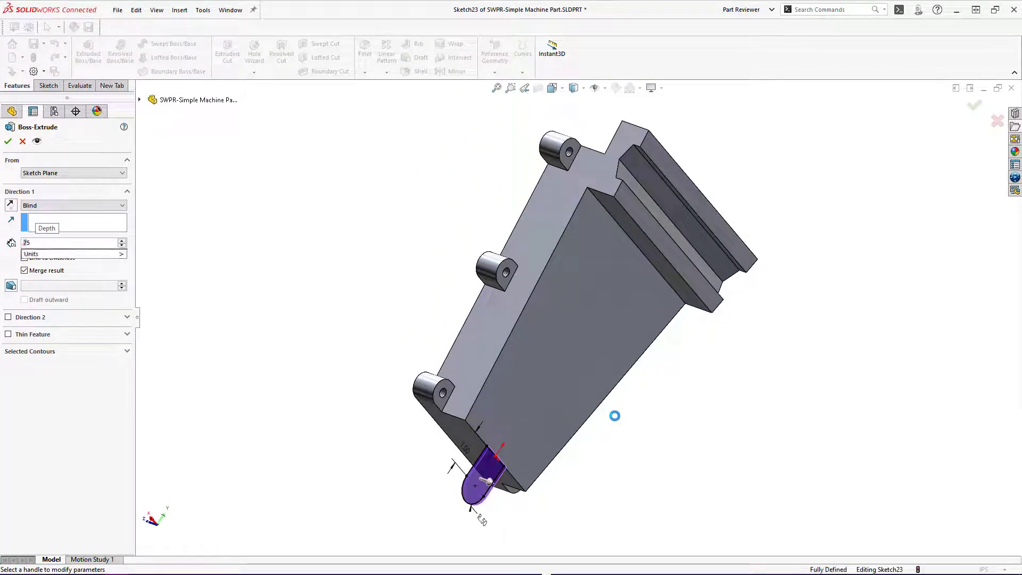
key(Return)
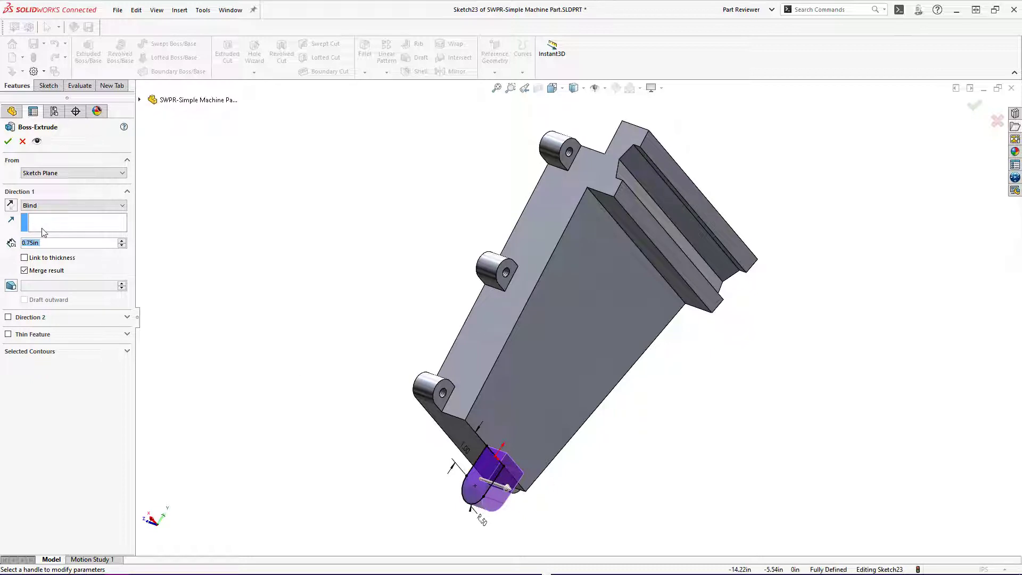
click(10, 207)
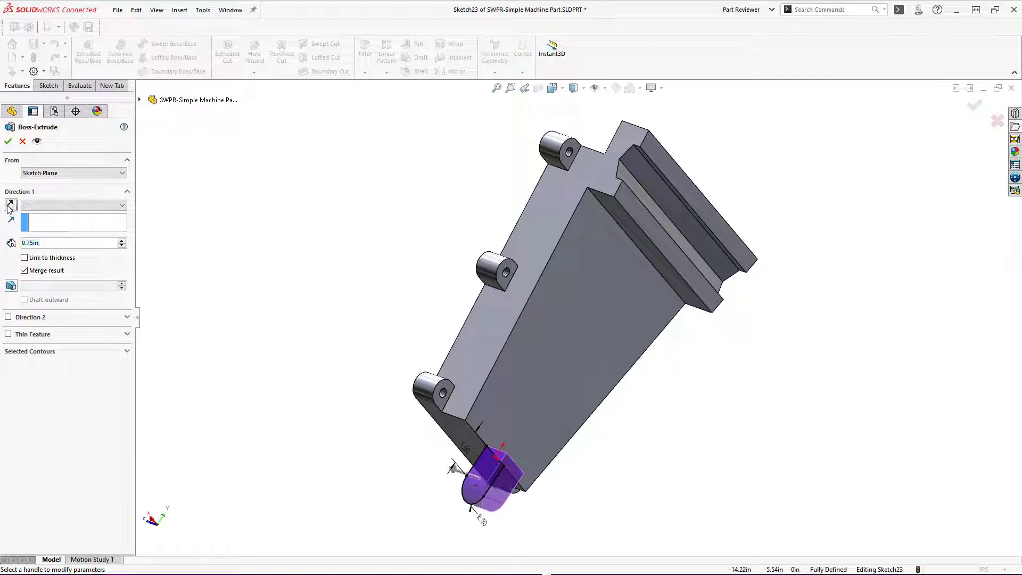
click(8, 141)
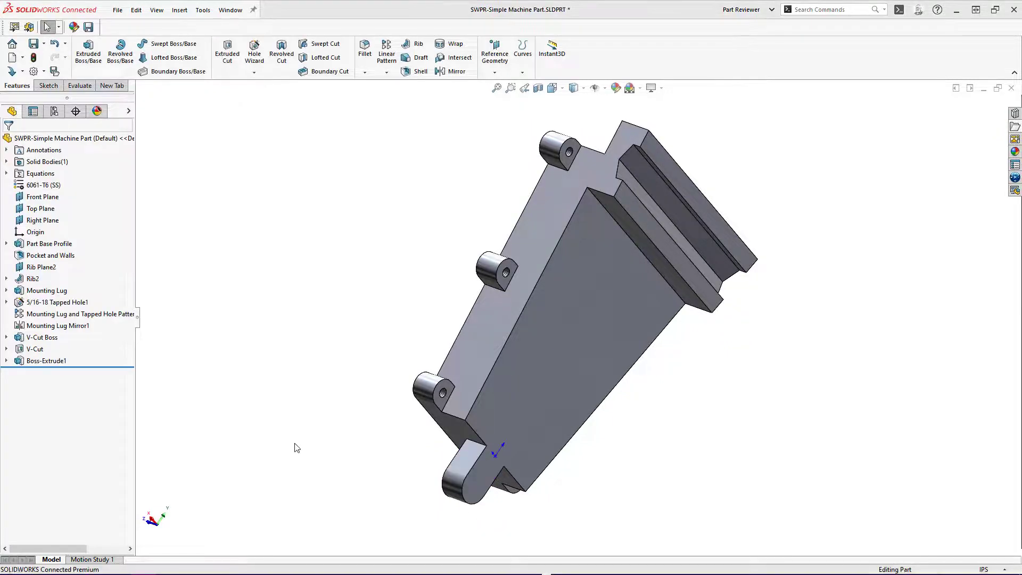
Start a Hole Wizard feature for the new bottom tab and choose the counterbore hole type
right_drag(268, 446, 297, 415)
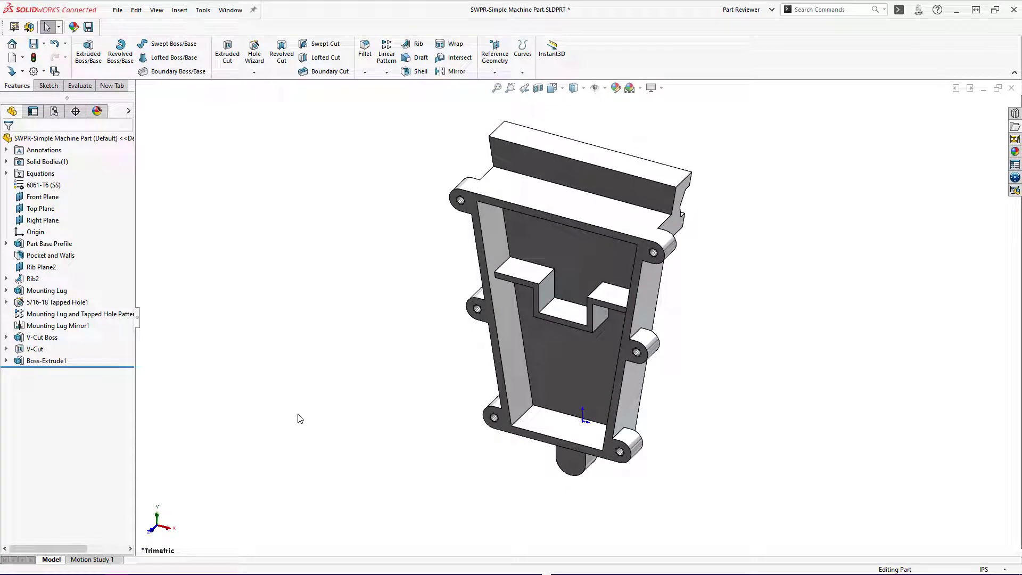
click(510, 88)
drag(457, 378, 663, 498)
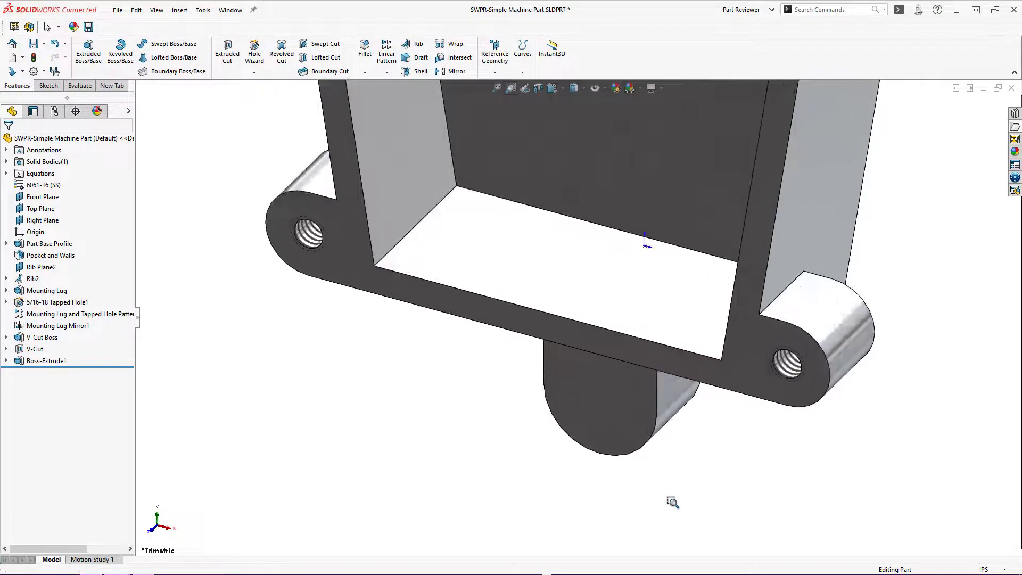
key(Escape)
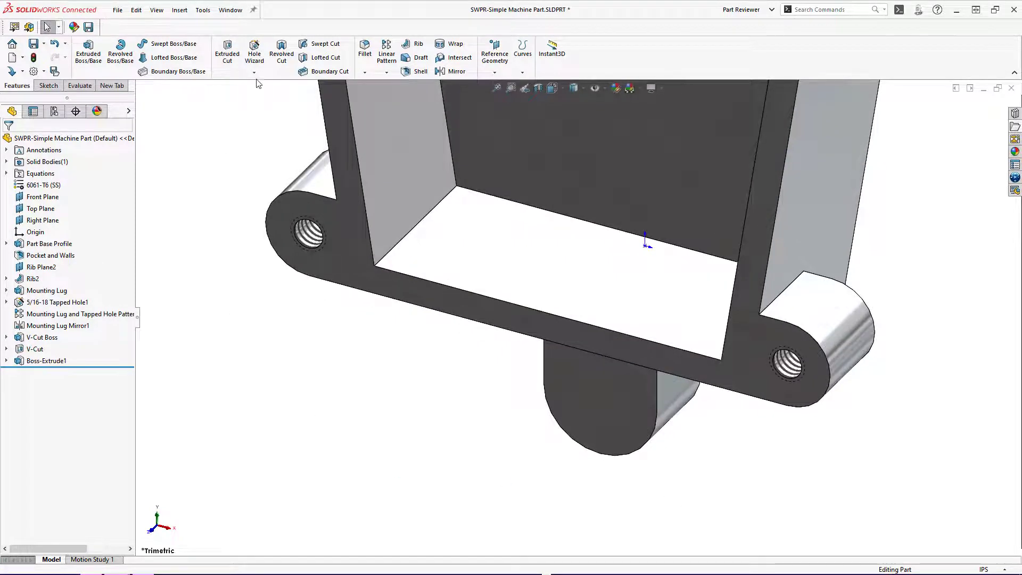
click(254, 54)
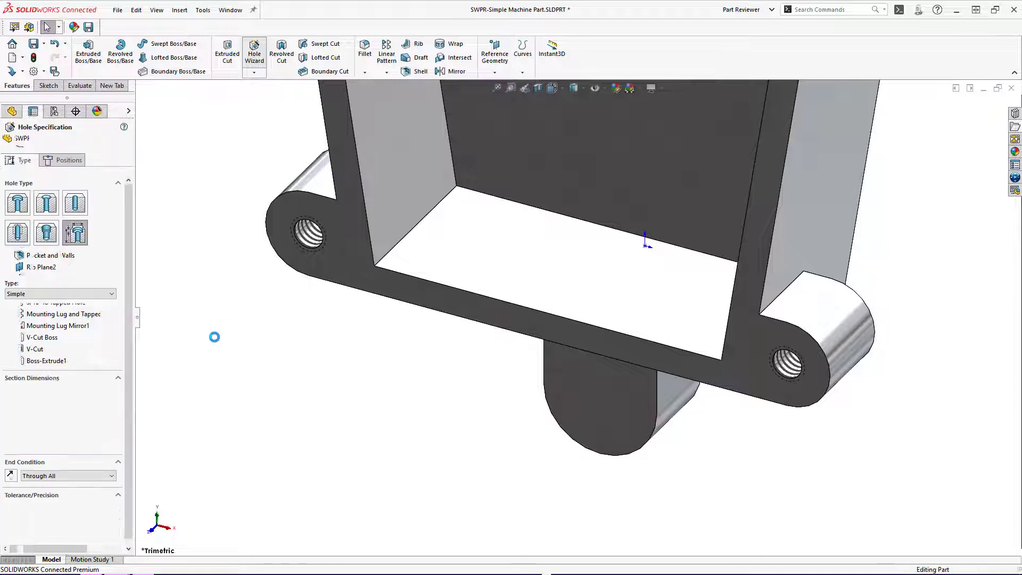
click(19, 203)
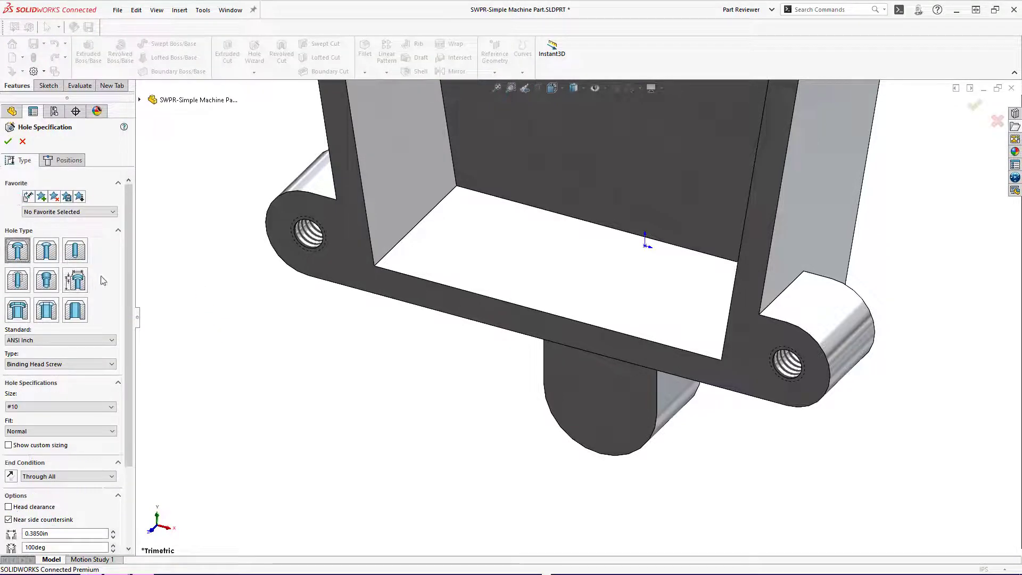
Specify the counterbore for an ANSI Inch Socket Head Cap Screw, size 5/16, with Normal fit
click(85, 366)
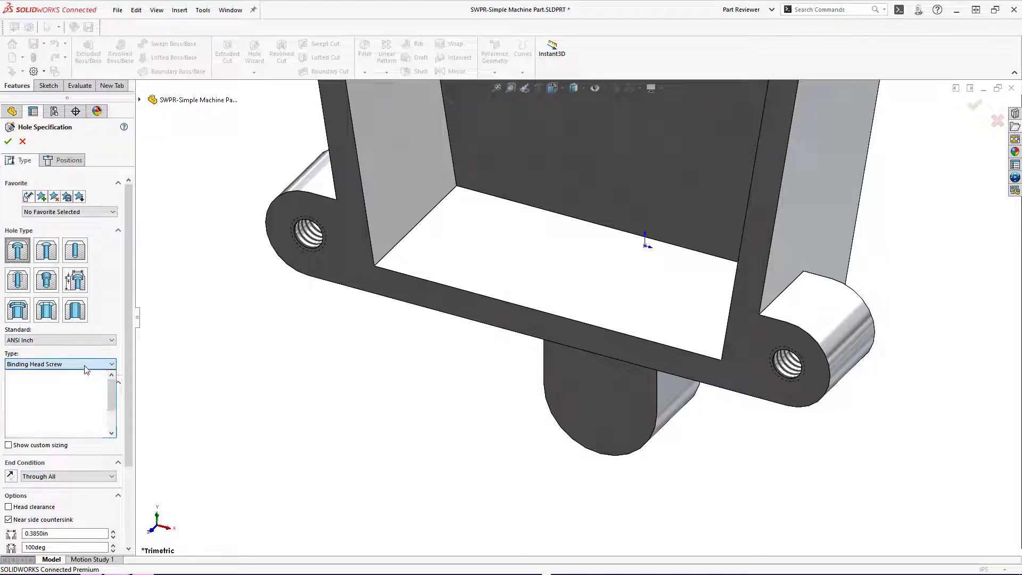
scroll(80, 419, down, 1)
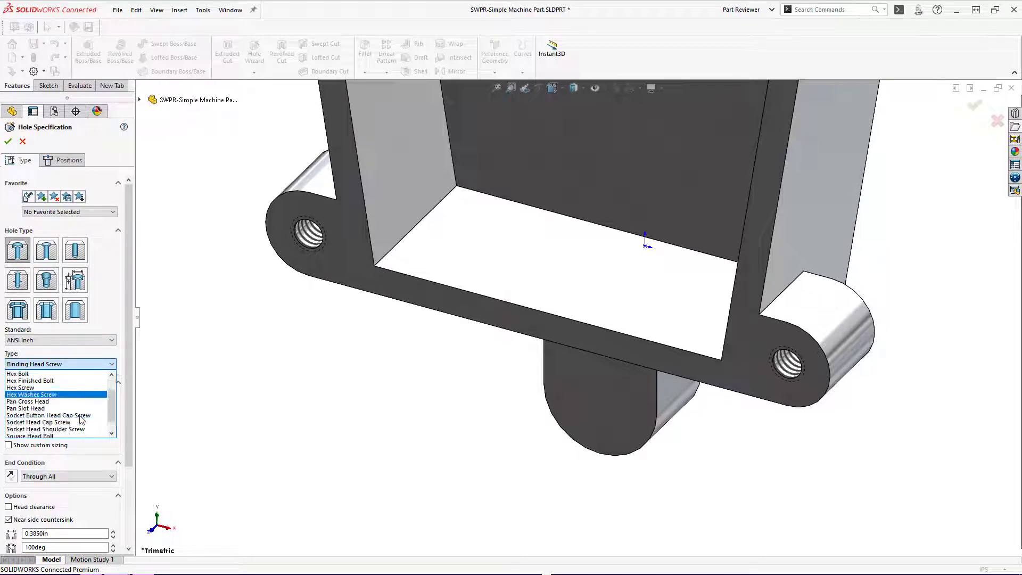
click(82, 423)
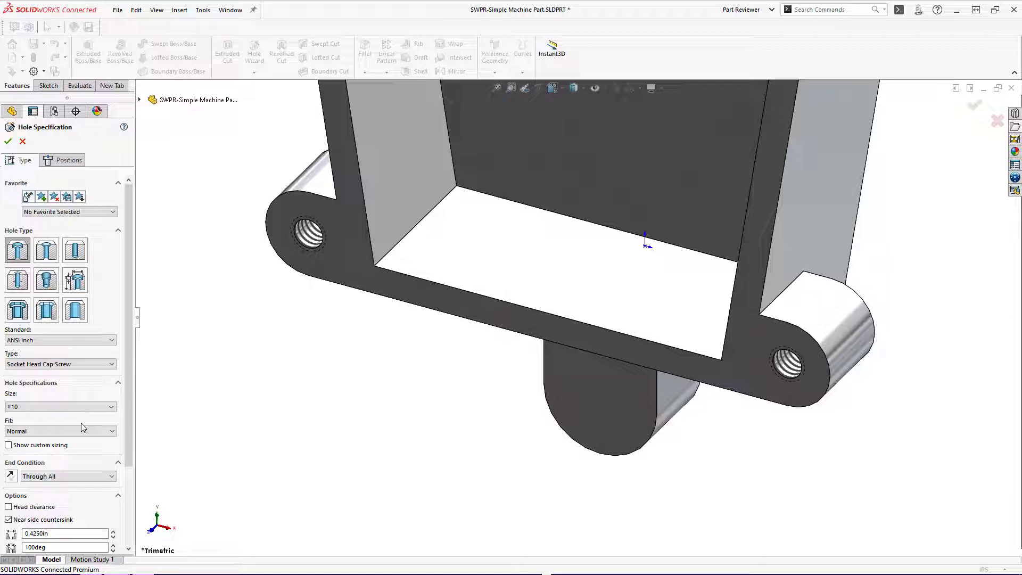
click(112, 408)
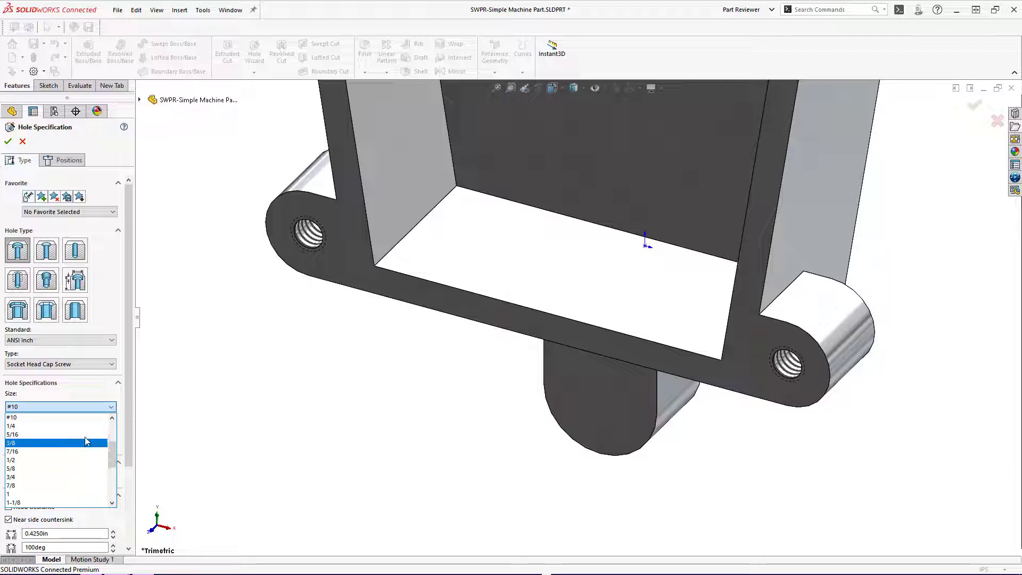
click(86, 434)
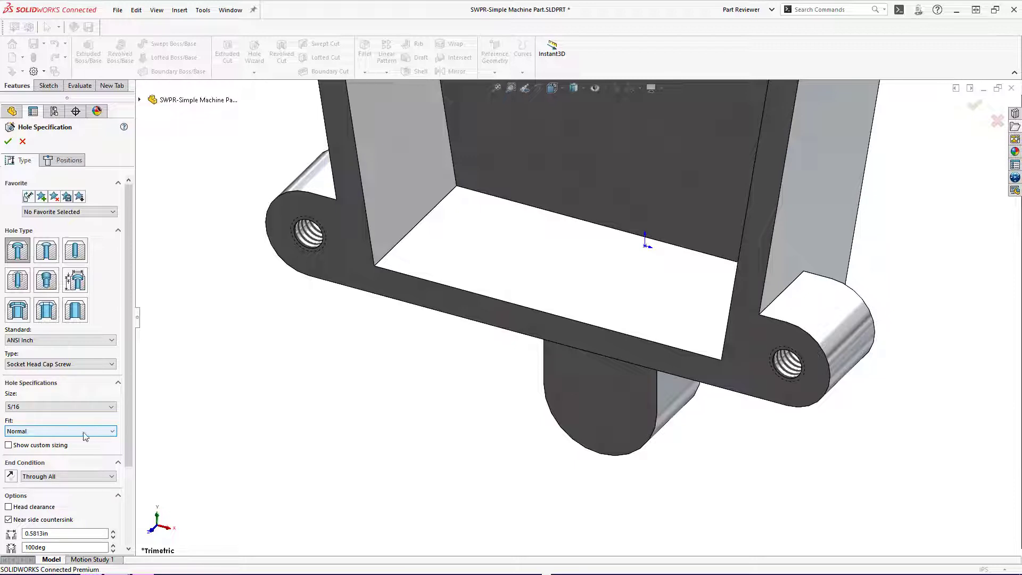
click(40, 432)
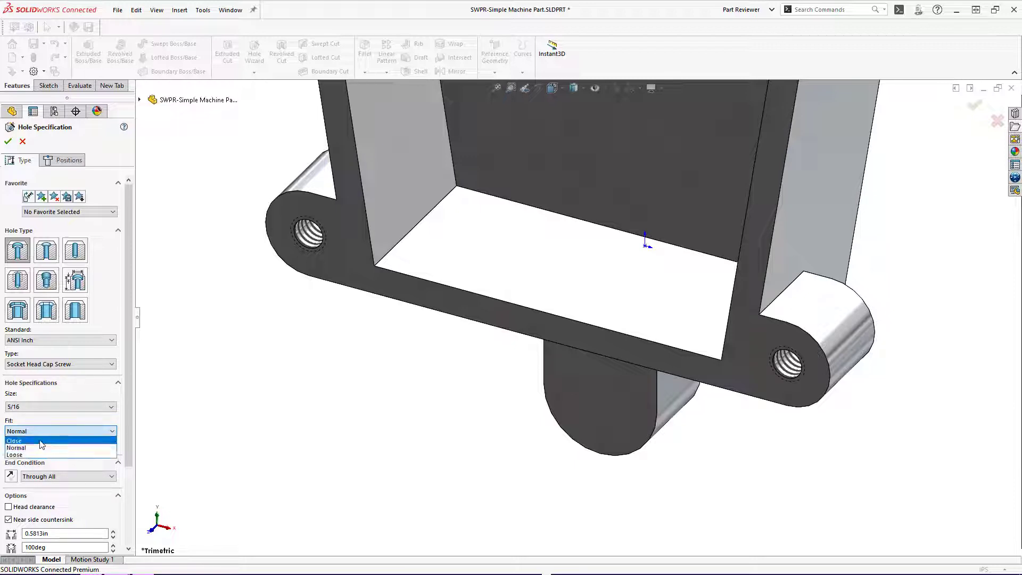
click(43, 449)
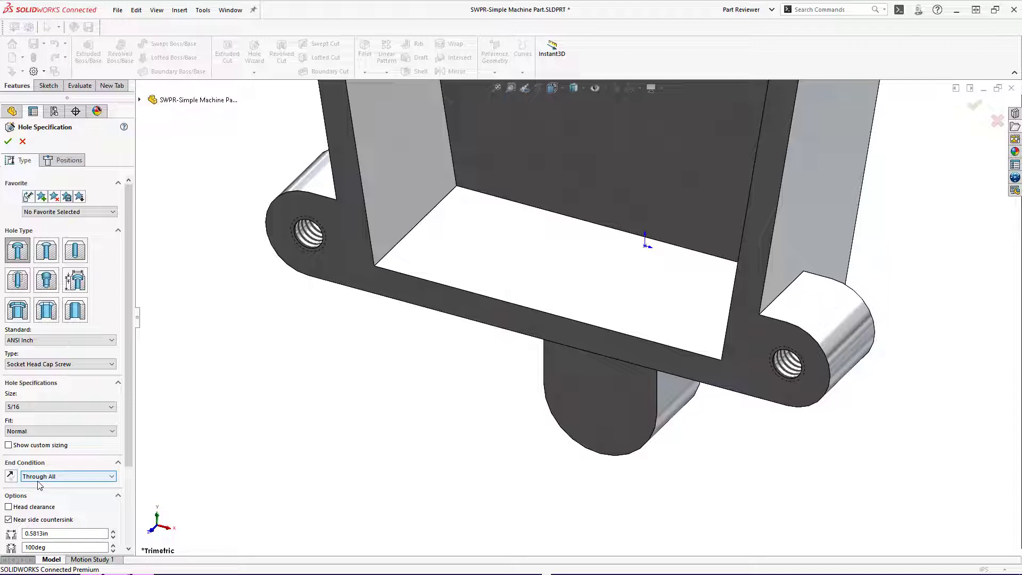
Place the counterbore hole at the centre of the bottom tab's rounded end and complete the feature
click(73, 164)
click(591, 414)
click(587, 515)
click(579, 499)
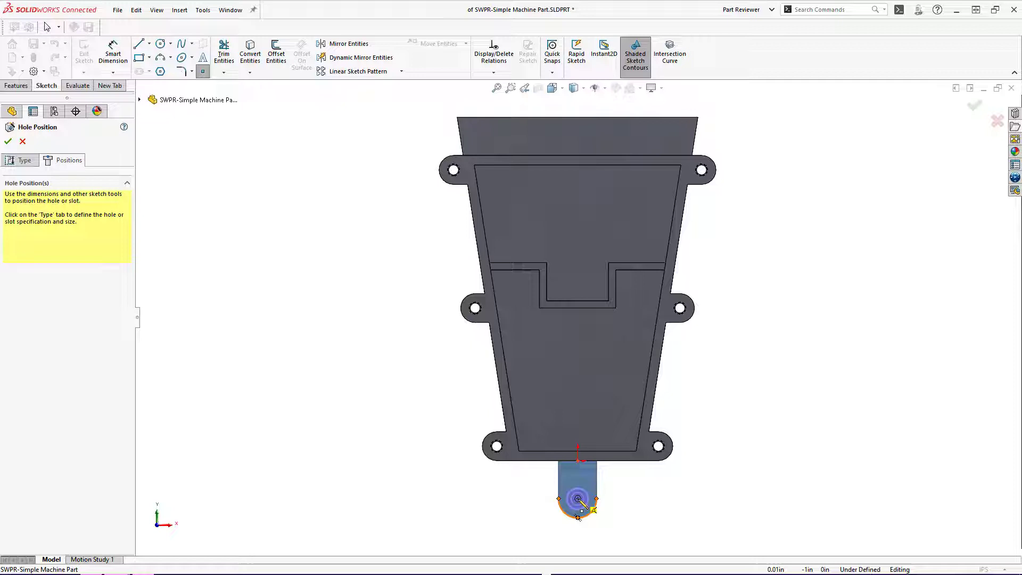
click(578, 499)
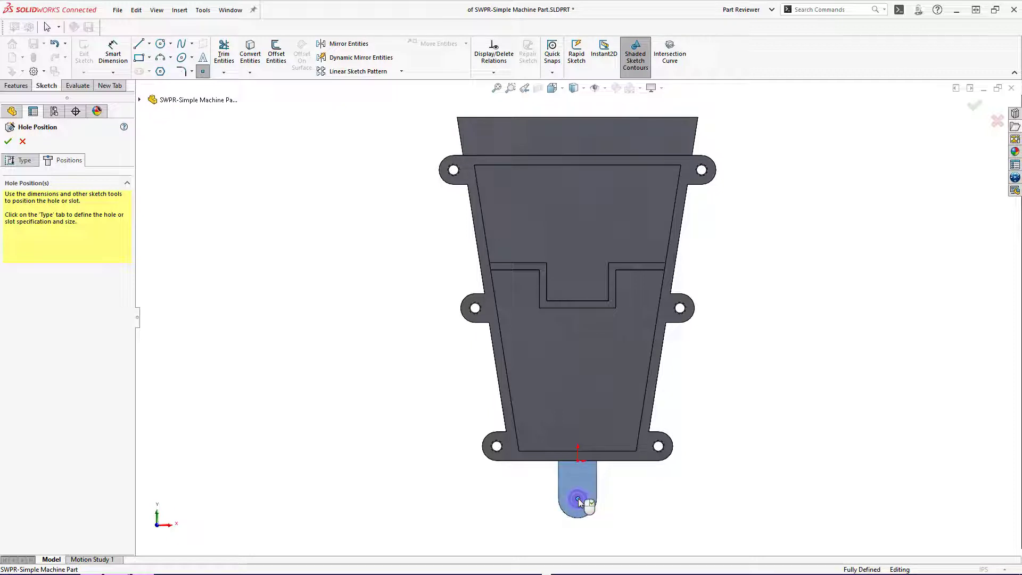
right_click(578, 498)
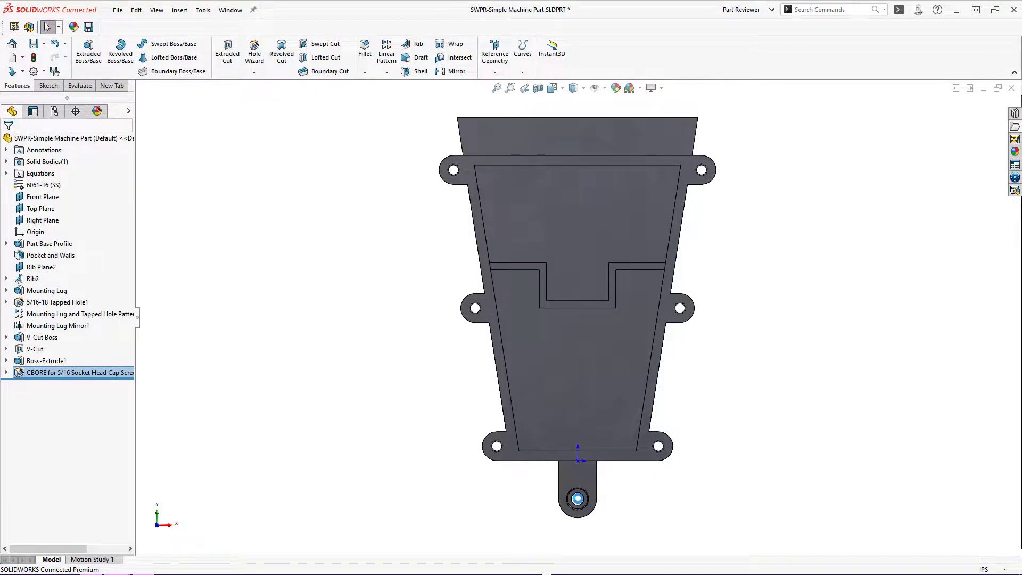
Start a 1/4-20 ANSI Inch tapped hole, Through All, using a 3D sketch to position holes on several faces of the V-cut boss
right_drag(253, 429, 291, 407)
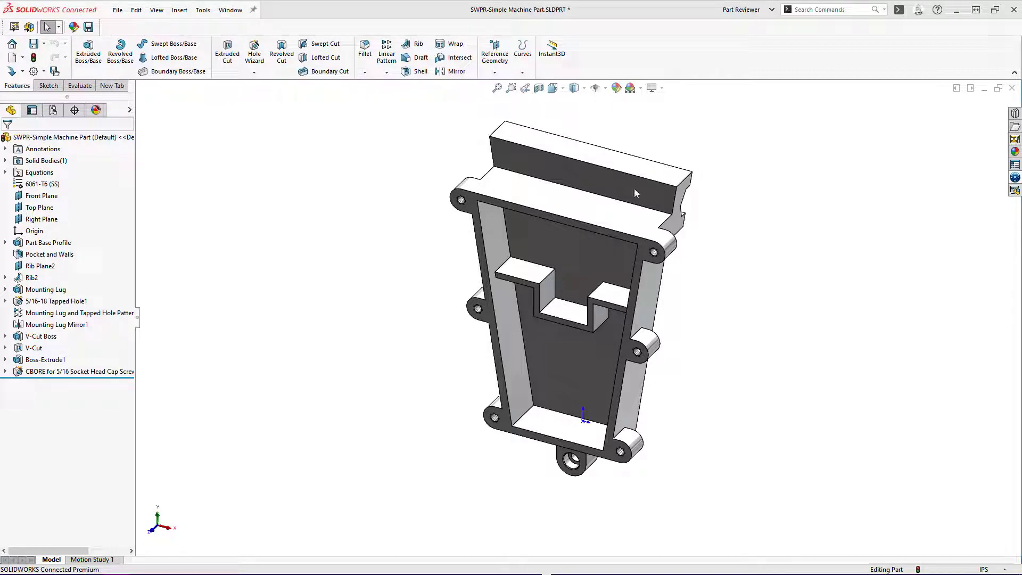
click(588, 157)
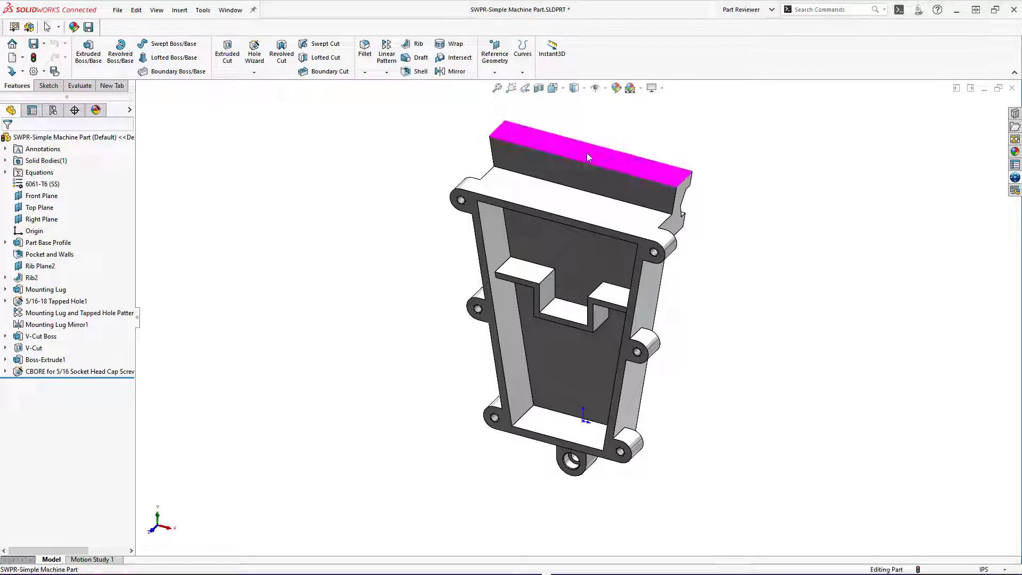
middle_drag(590, 153, 429, 171)
key(Escape)
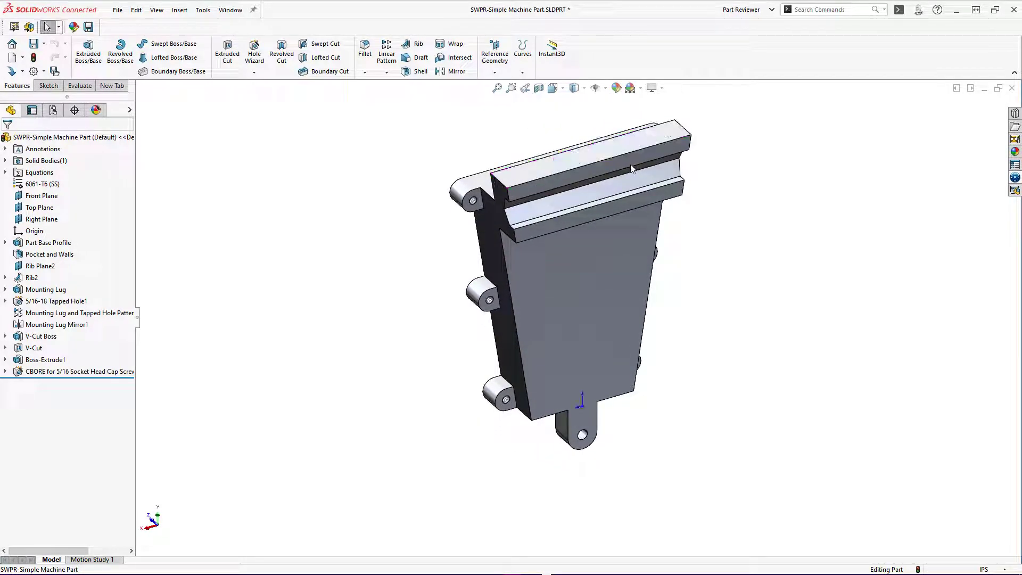
scroll(621, 165, down, 5)
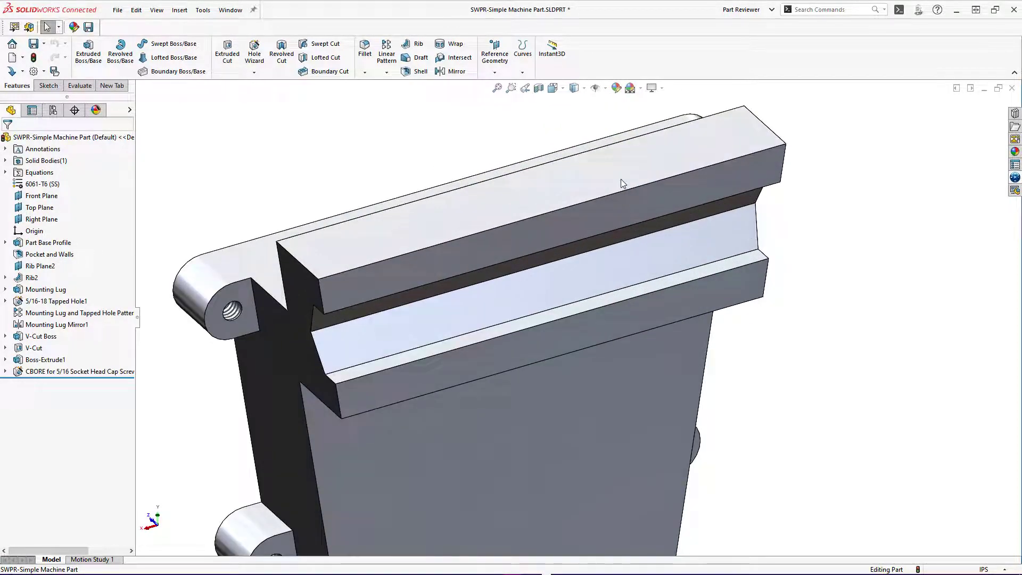
click(256, 53)
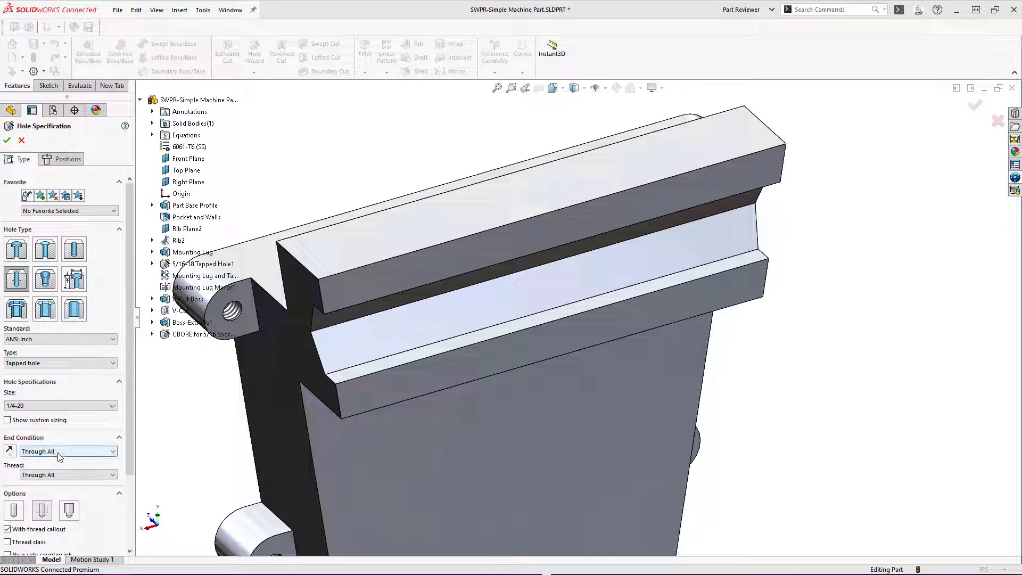
click(69, 162)
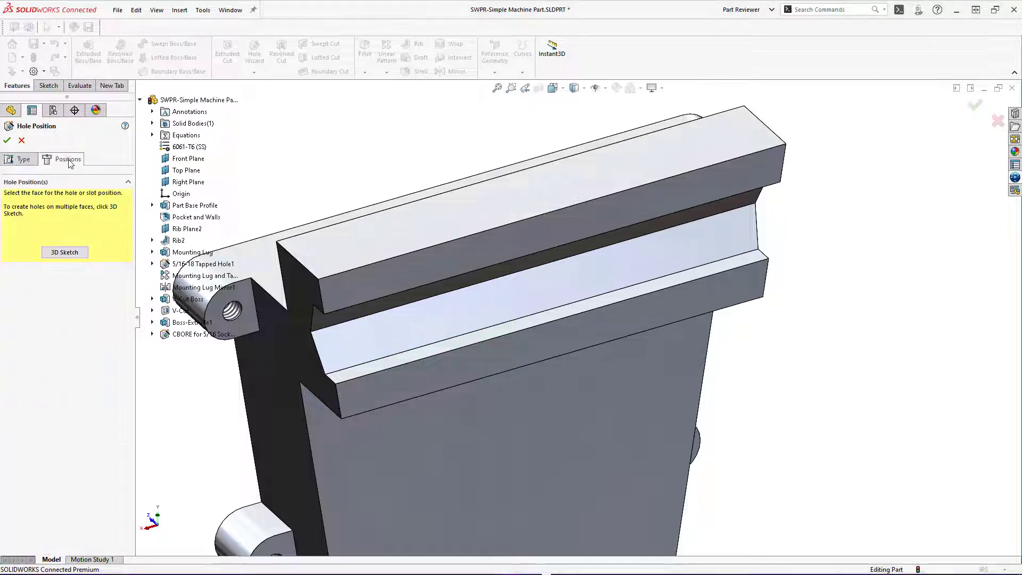
click(68, 254)
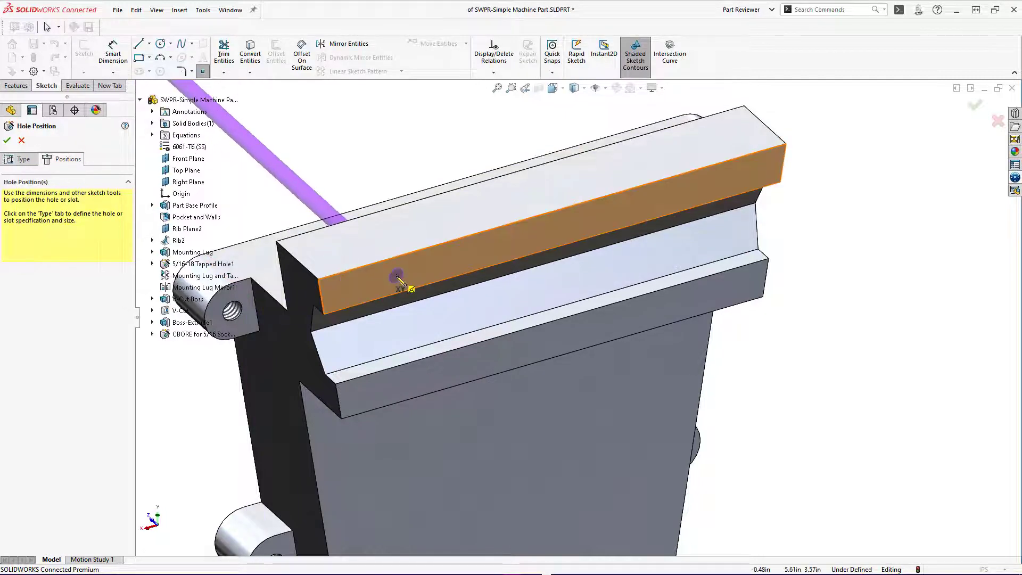
Place three hole points along the V-cut boss's narrow face above the groove and two on its top face
click(396, 275)
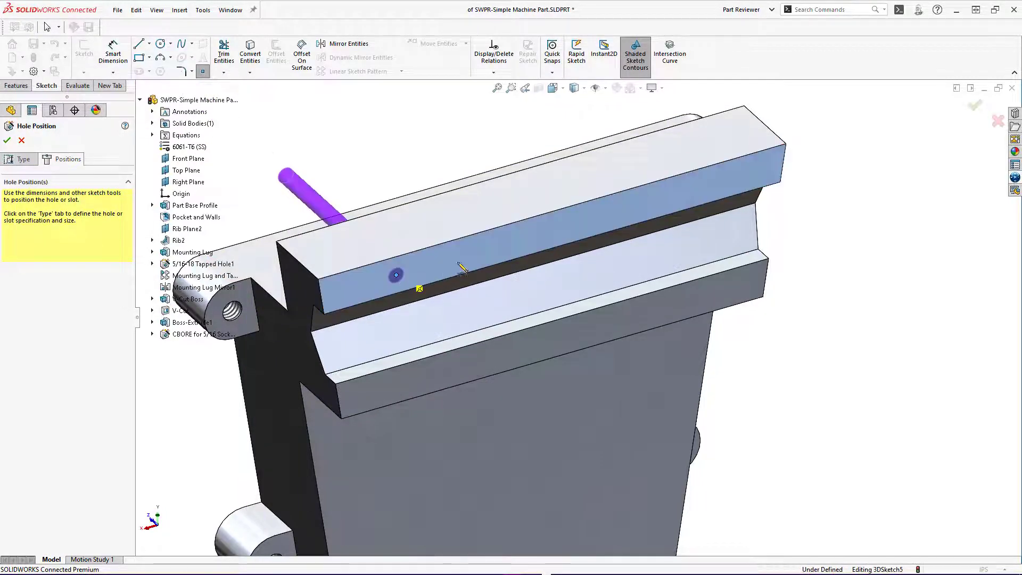
click(556, 228)
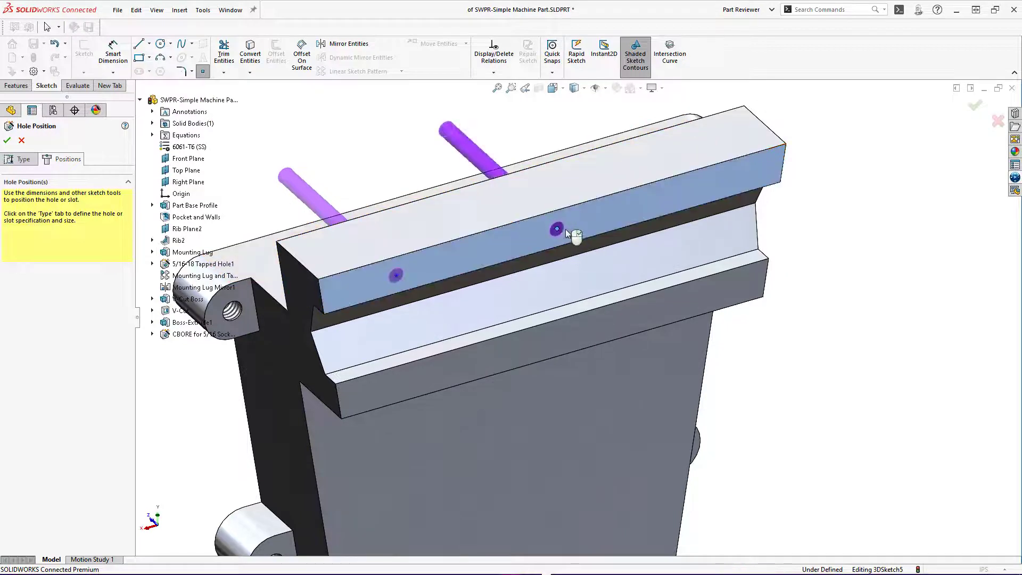
click(717, 183)
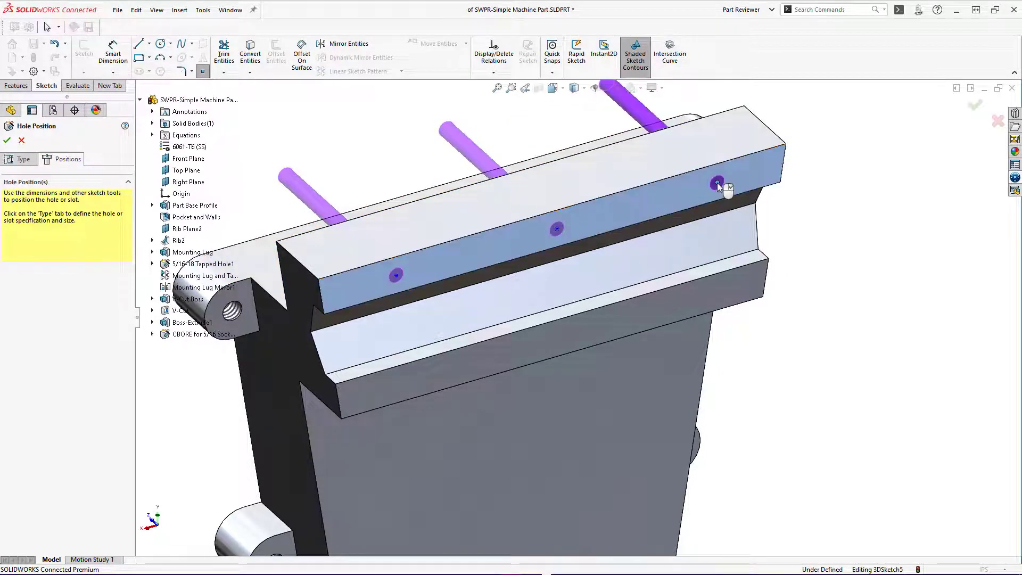
click(608, 166)
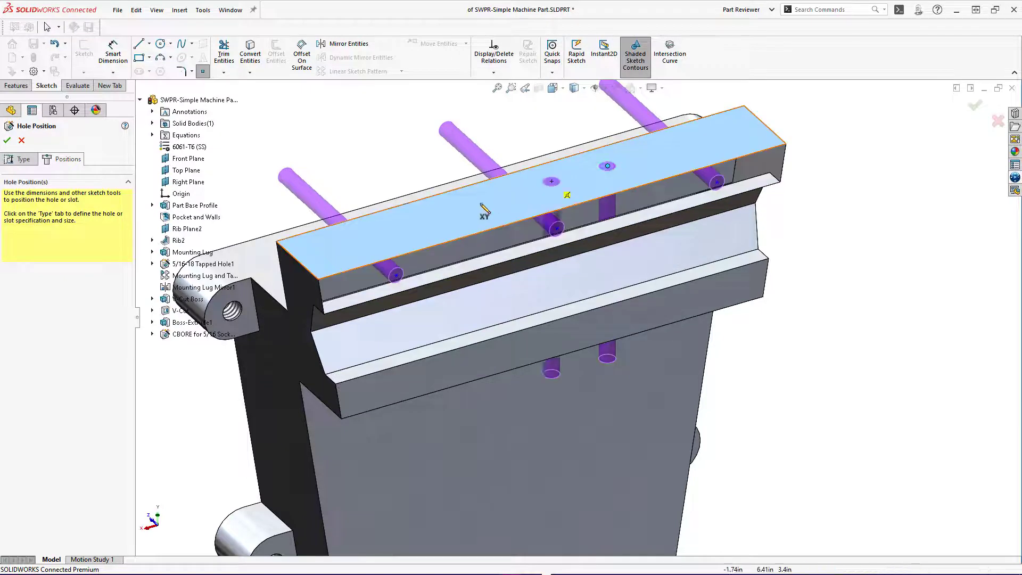
click(432, 219)
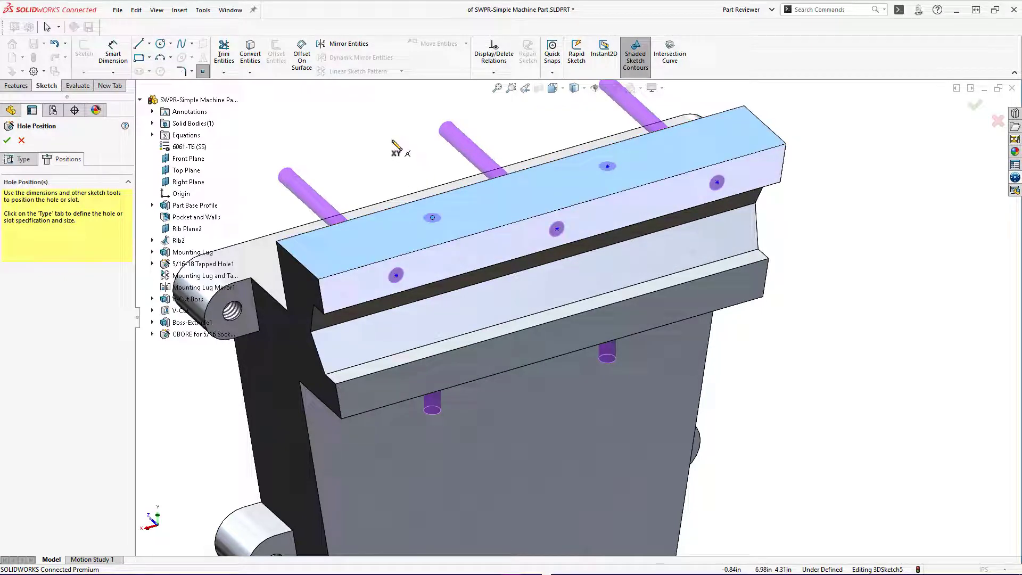
key(Escape)
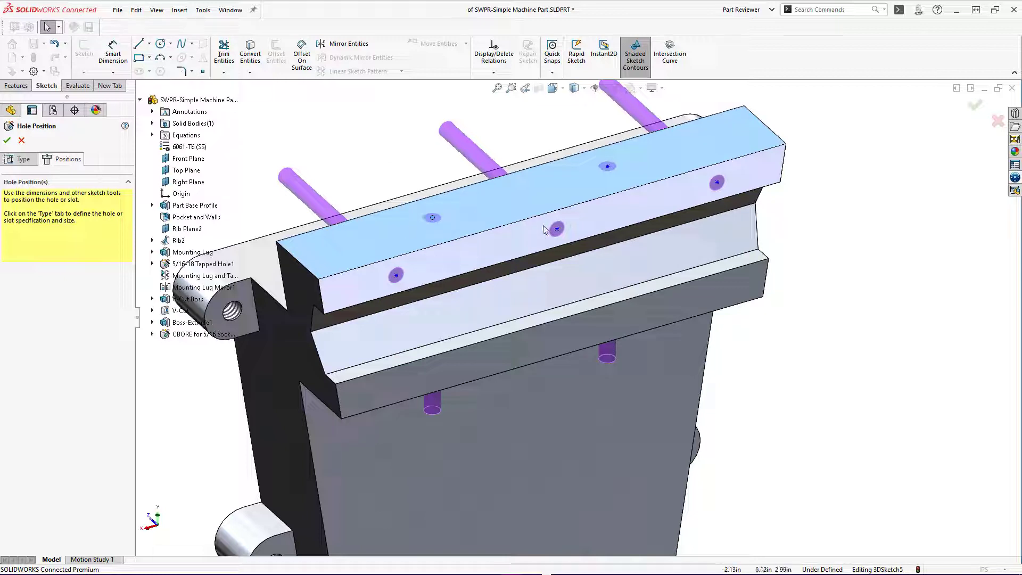
Draw a centerline between the edge midpoints of the face above the groove and move the middle hole point onto the centerline's midpoint
key(s)
click(635, 243)
click(644, 253)
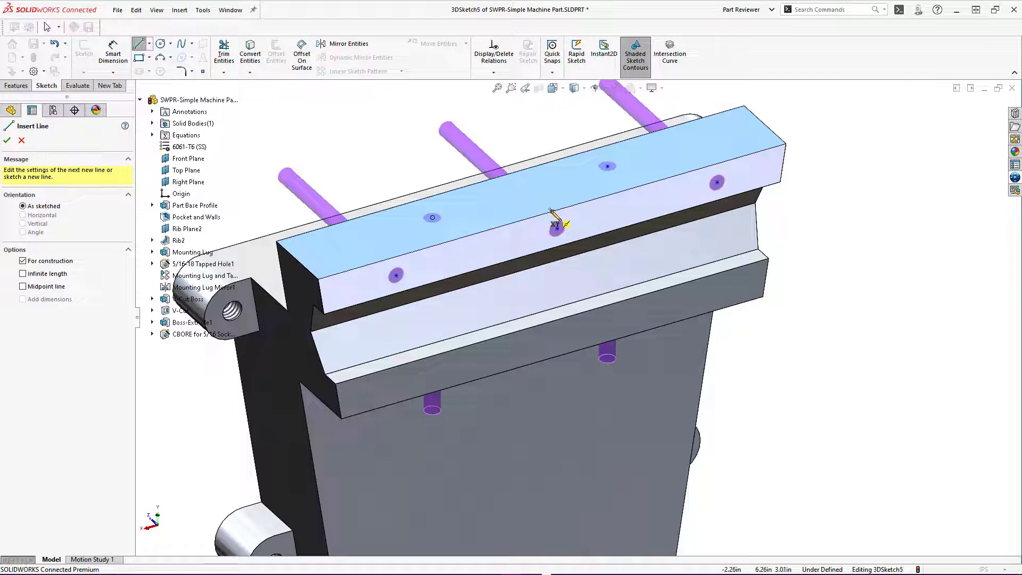
click(552, 212)
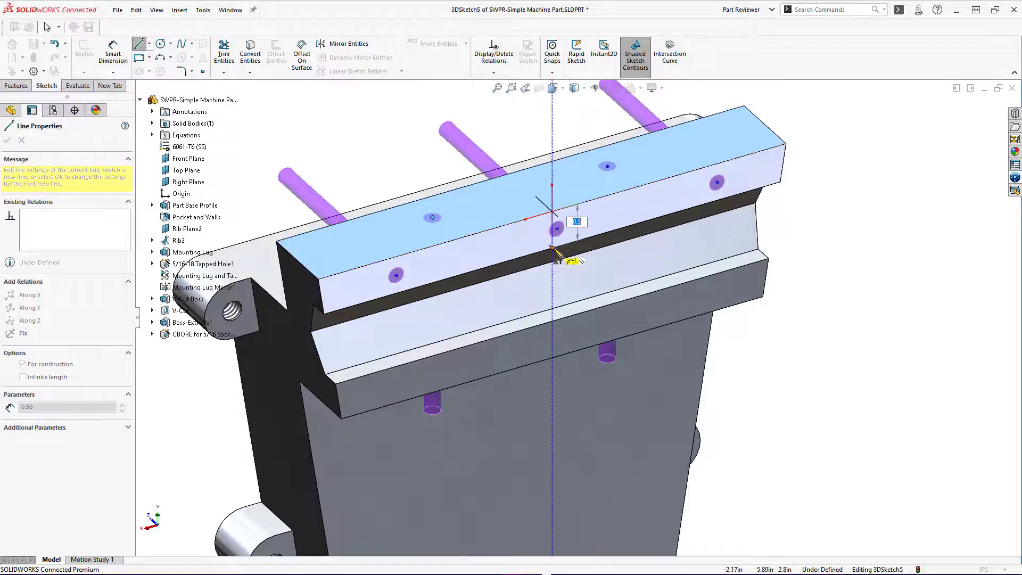
click(552, 249)
key(Escape)
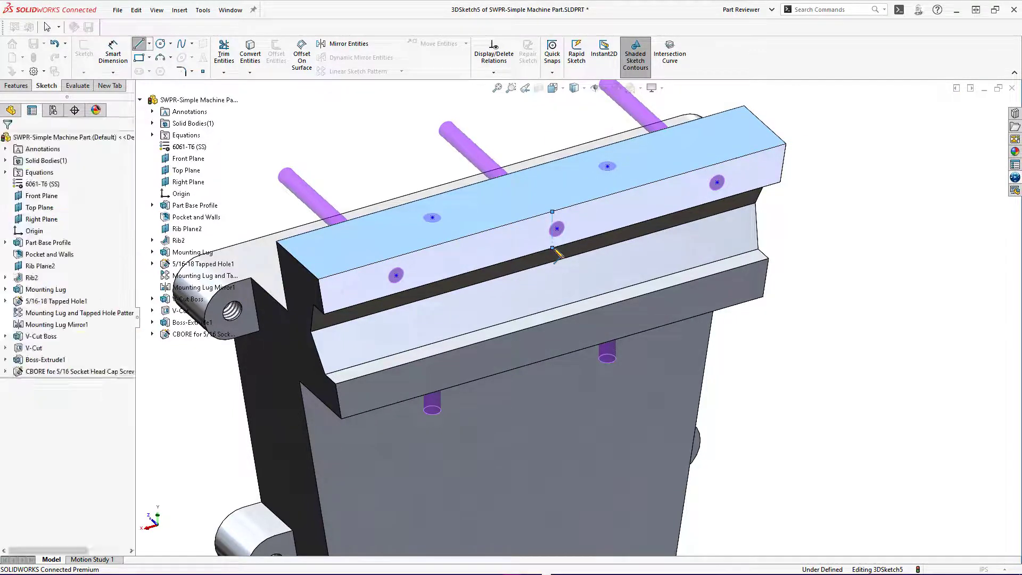
key(Escape)
mouse_move(557, 229)
mouse_down()
mouse_move(575, 225)
mouse_move(552, 230)
mouse_up()
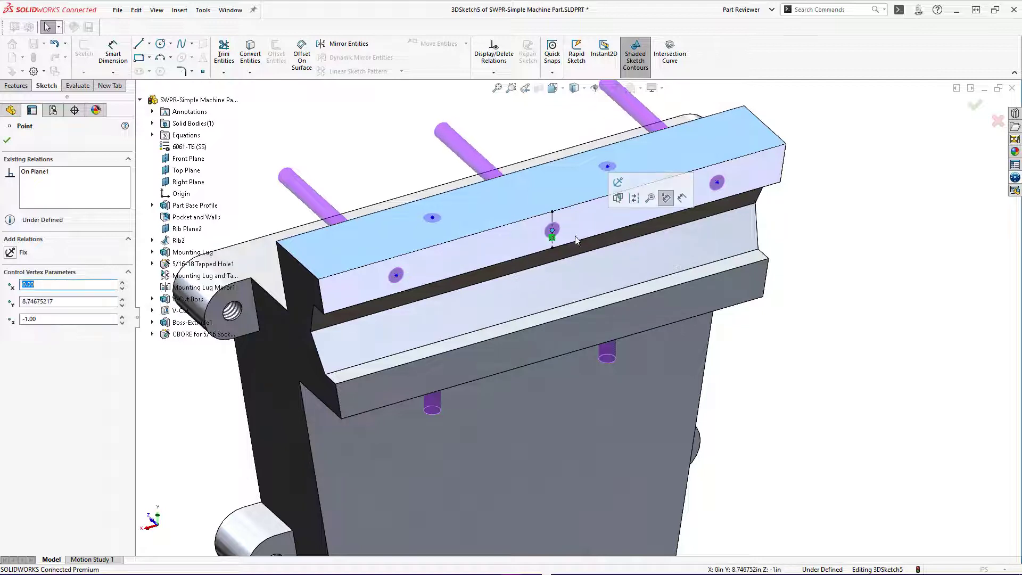
click(478, 251)
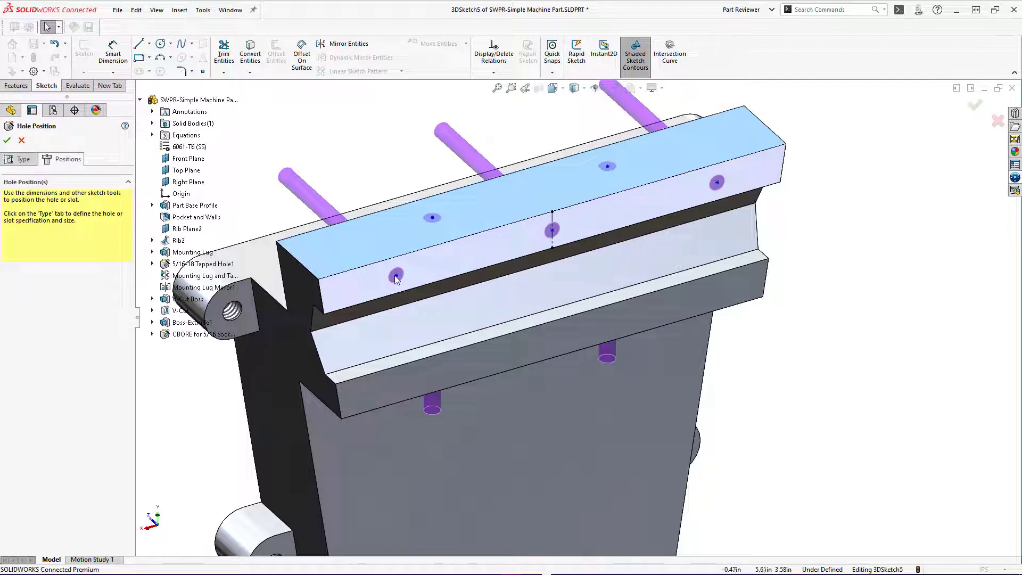
Add an Along X relation between the three hole points on the face above the groove
click(396, 275)
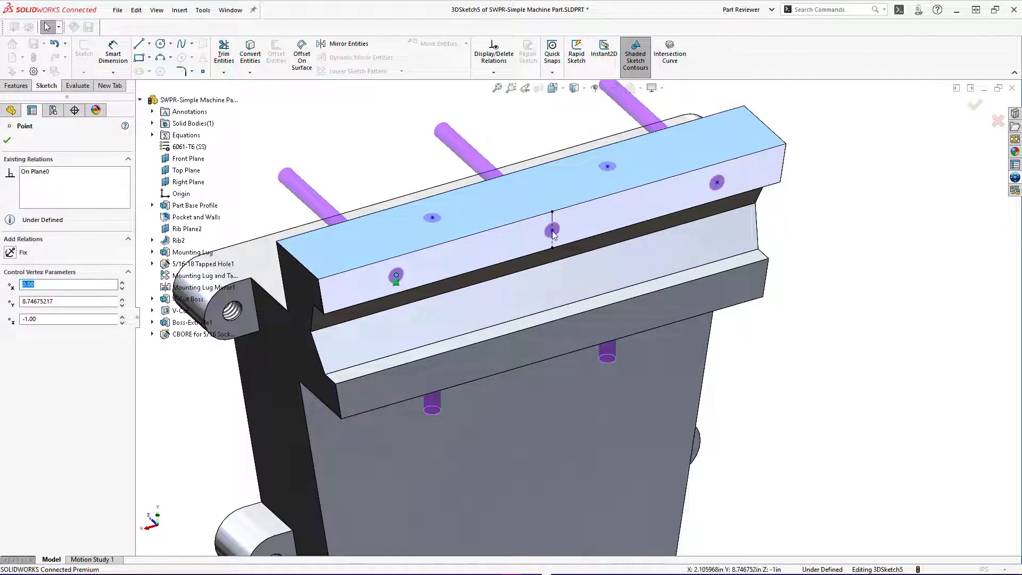
ctrl+click(716, 184)
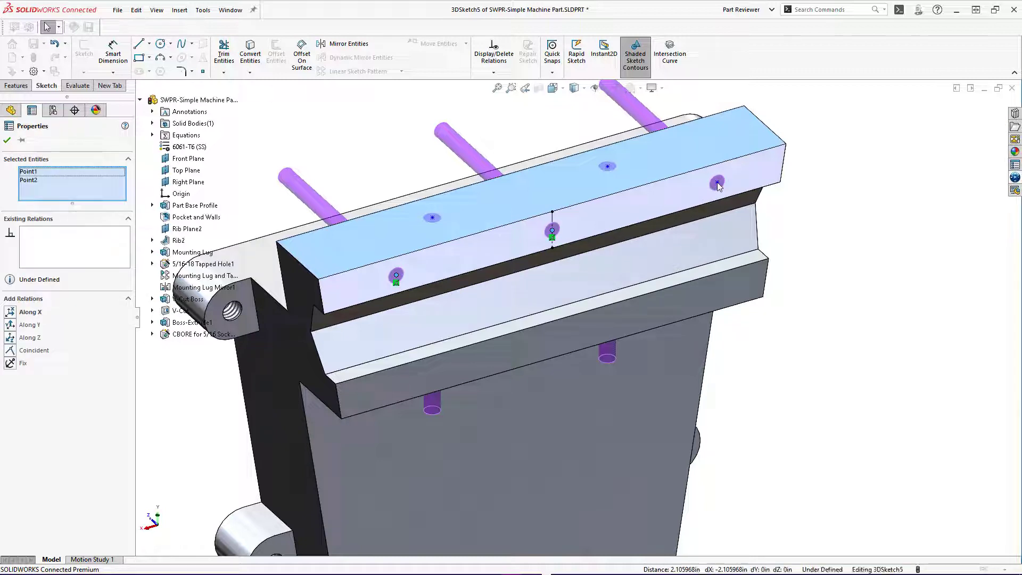
ctrl+click(718, 184)
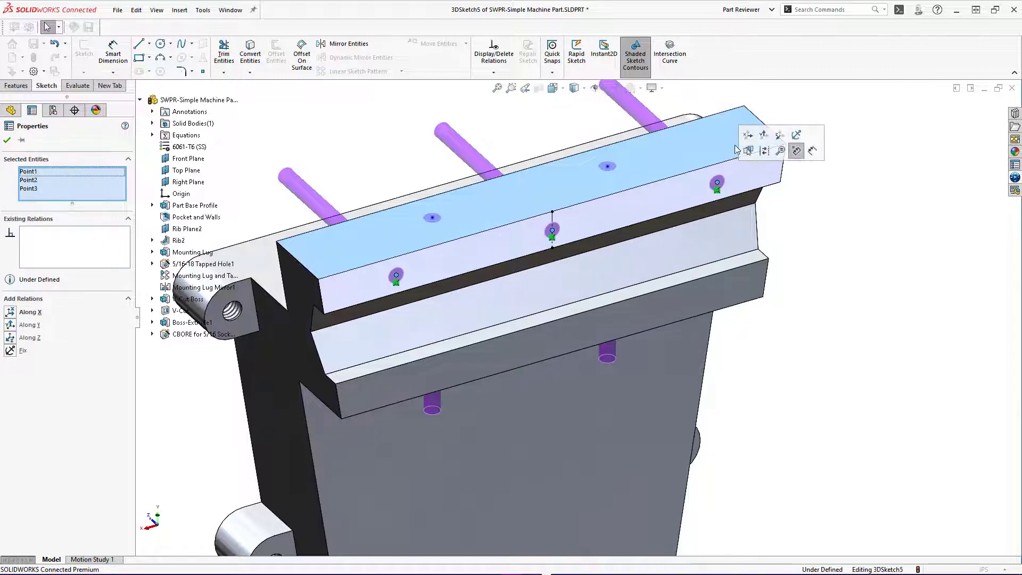
click(749, 136)
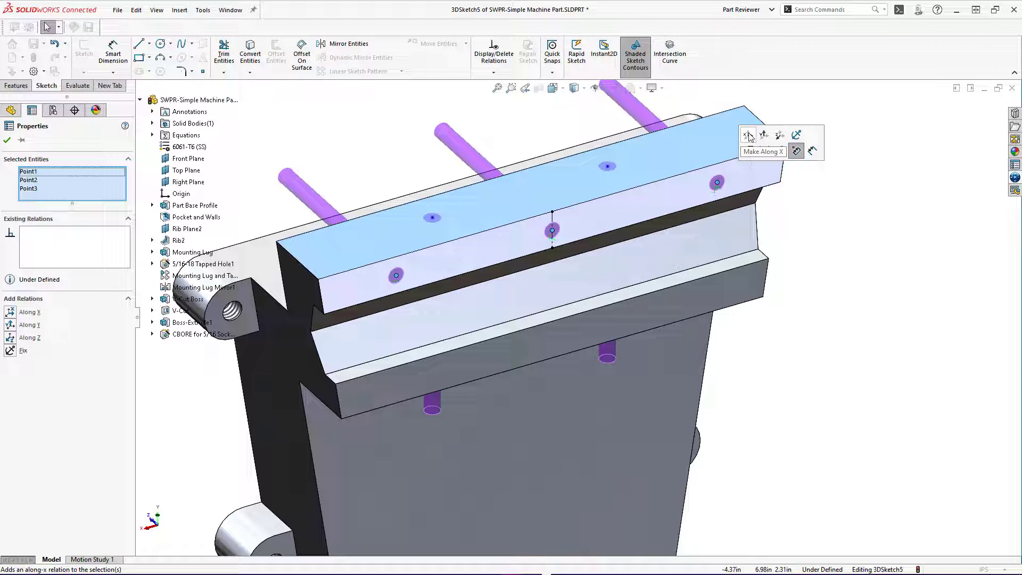
Add an Along X relation between the two hole points on the V-cut boss's top face
click(432, 219)
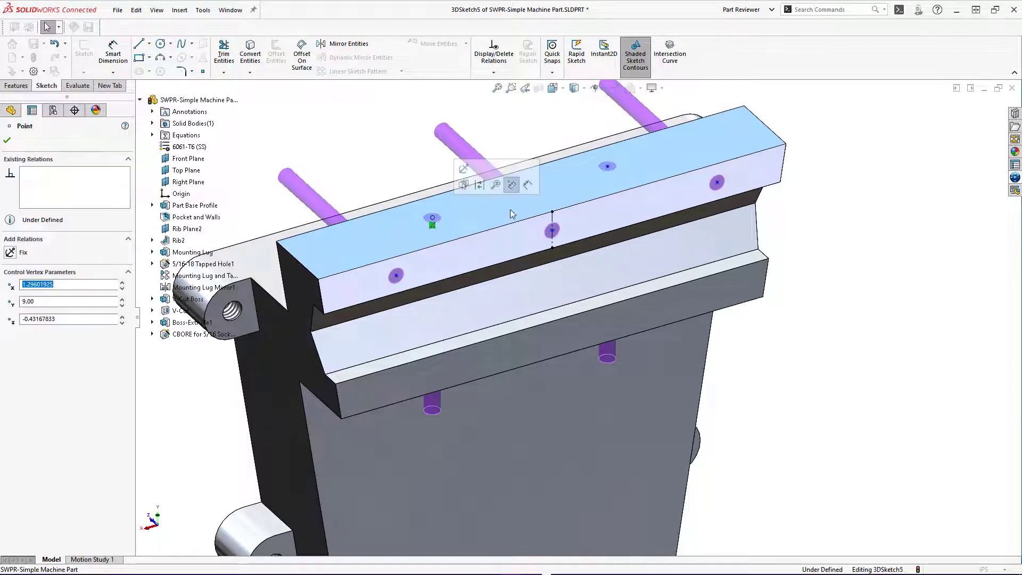
ctrl+click(607, 167)
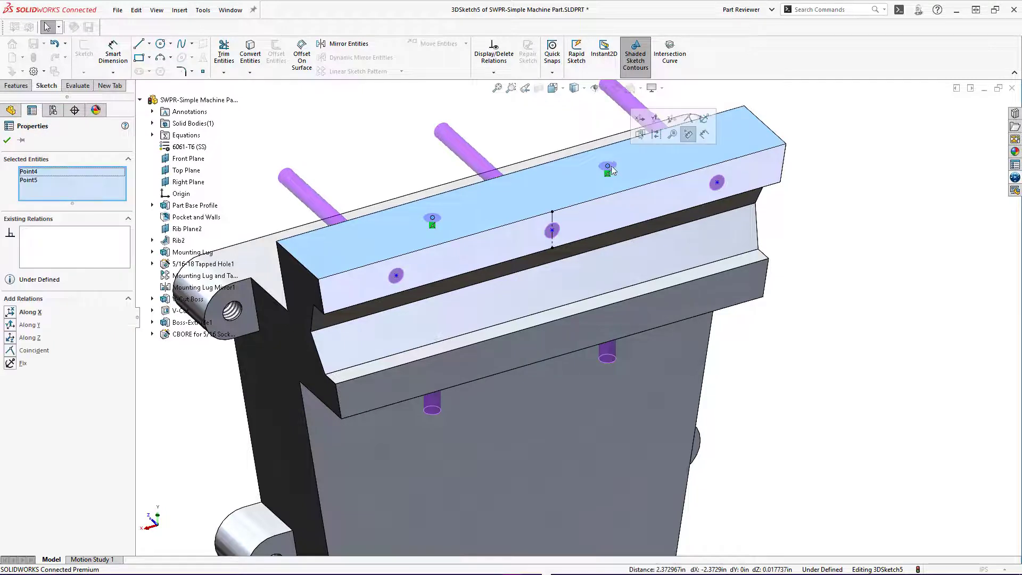
click(643, 123)
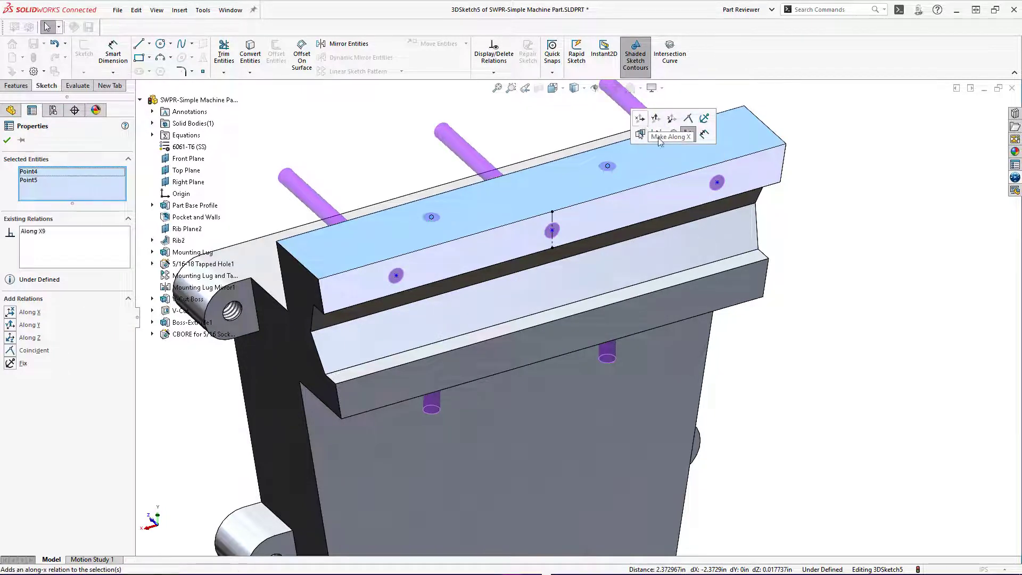
Make the two outer hole points on the face above the groove symmetric about the Right Plane
click(832, 218)
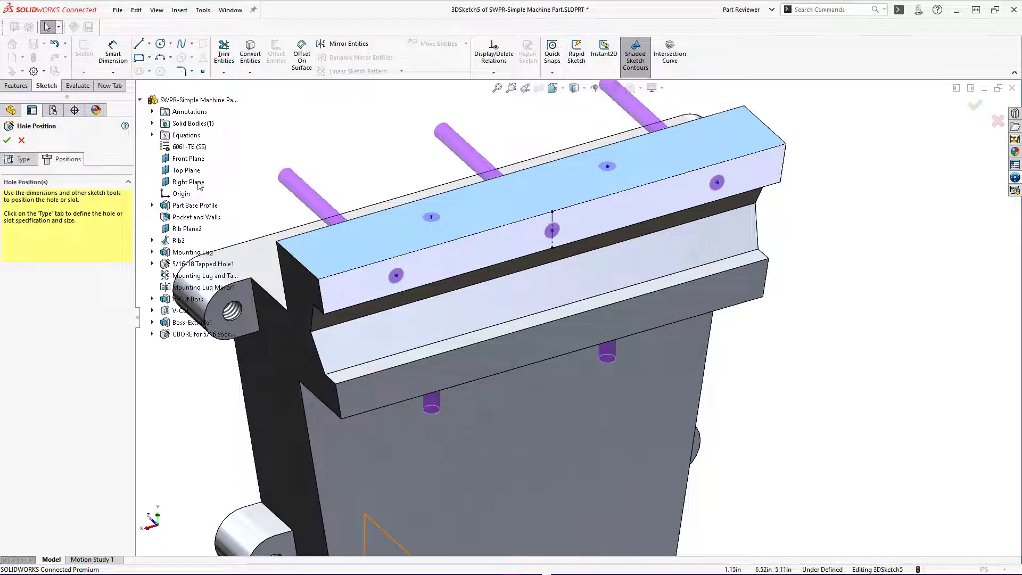
click(169, 184)
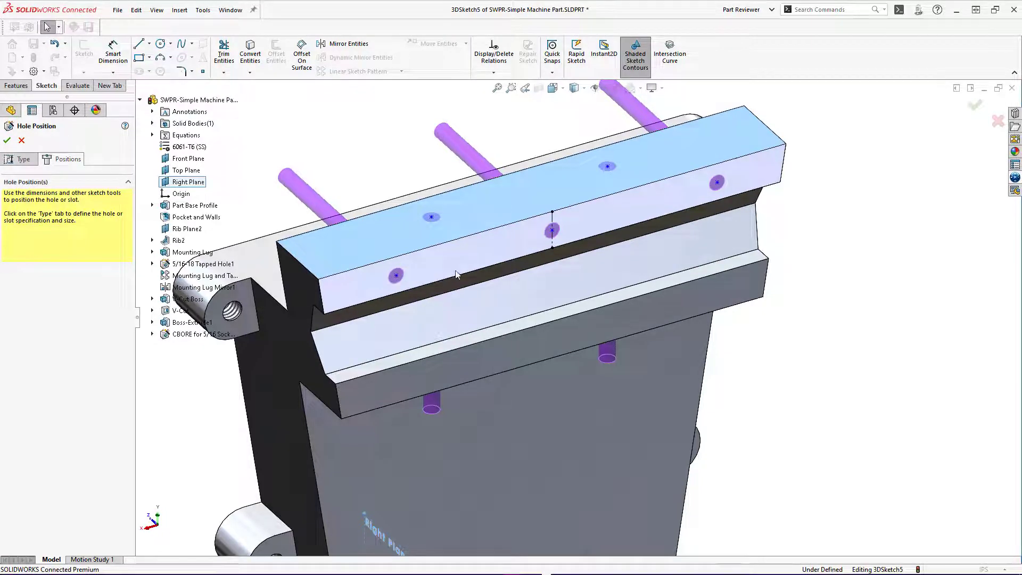
ctrl+click(396, 276)
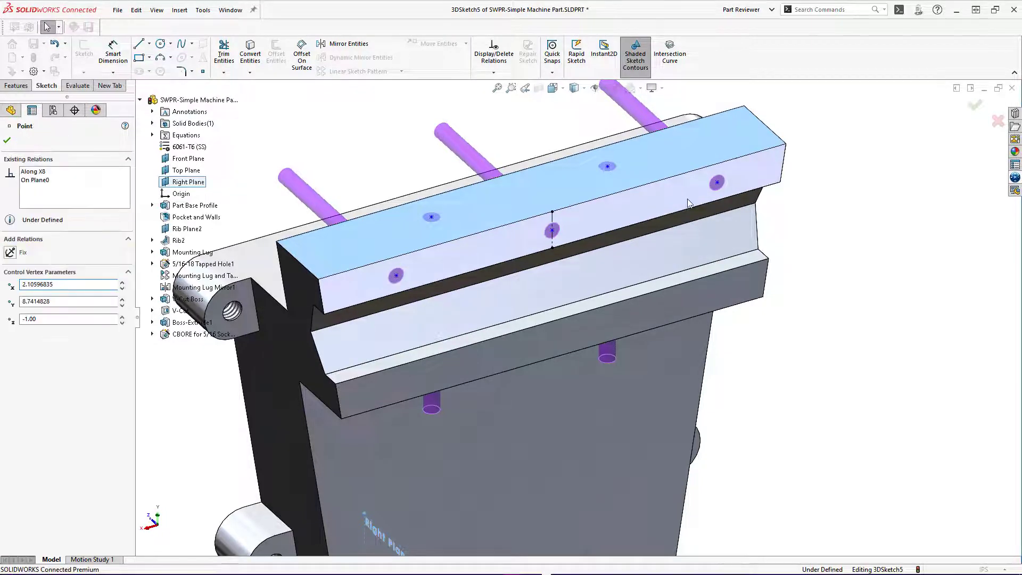
click(717, 183)
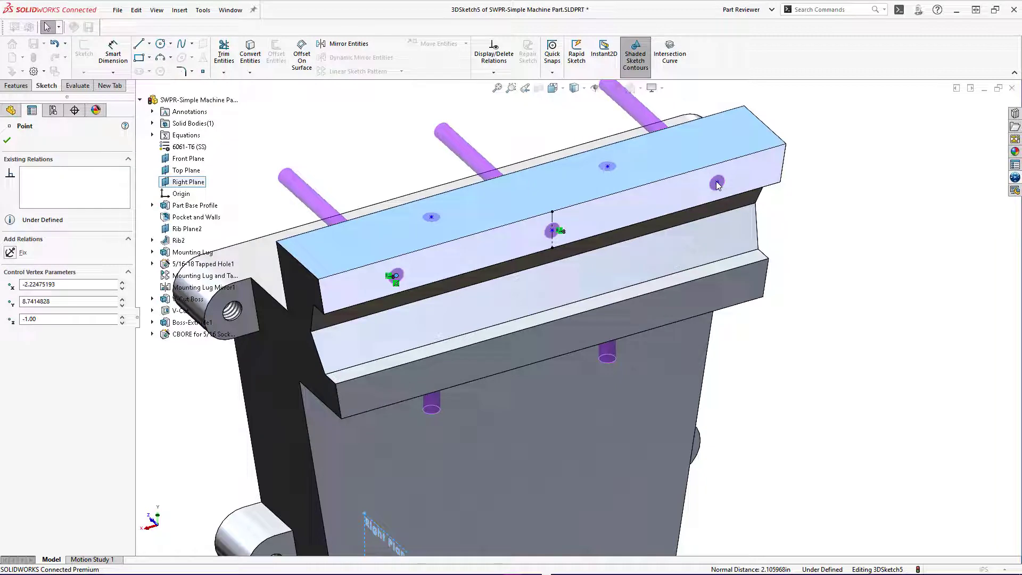
ctrl+click(717, 184)
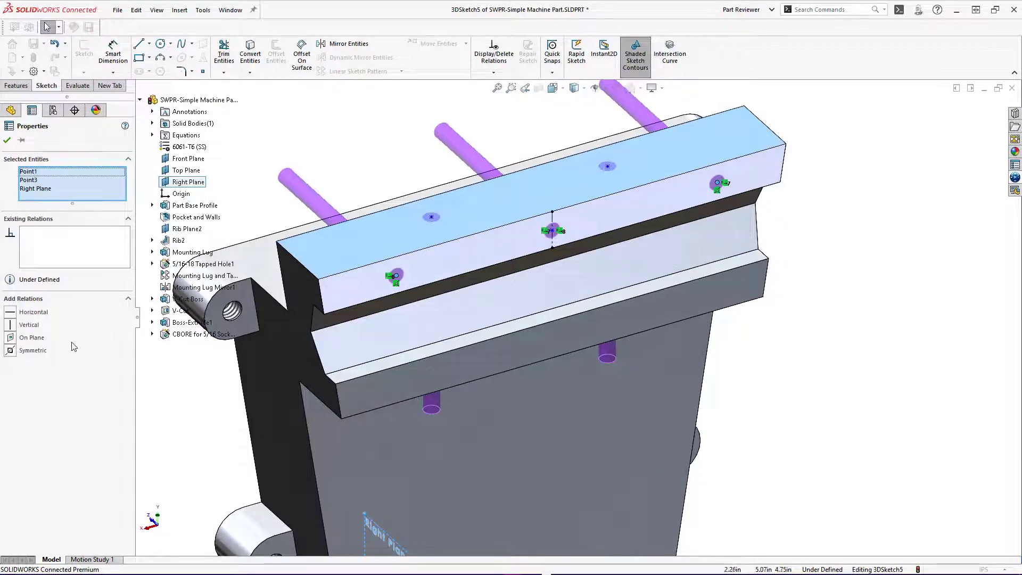
click(11, 351)
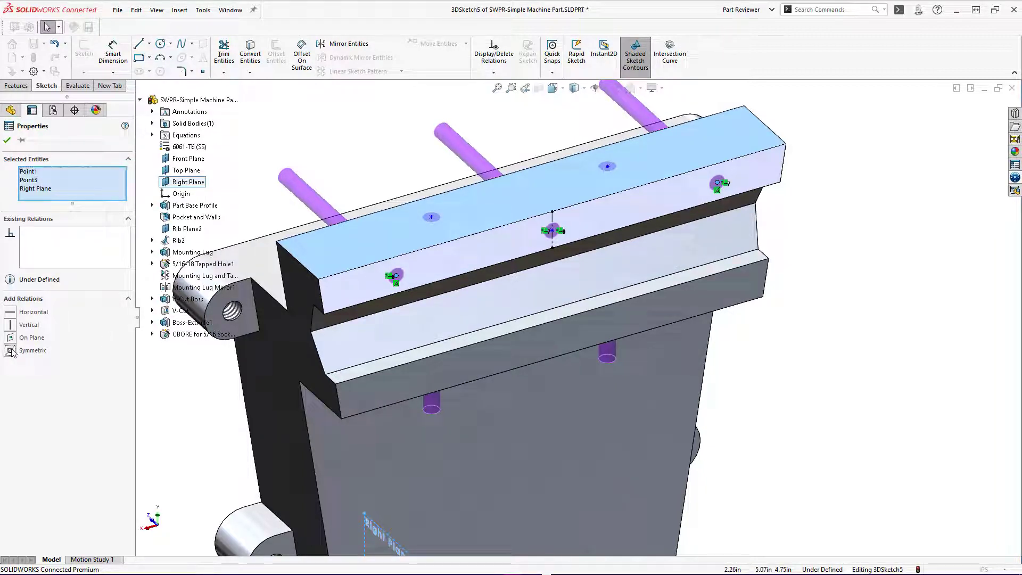
click(324, 129)
Make the two hole points on the V-cut boss's top face symmetric about the Right Plane
click(181, 182)
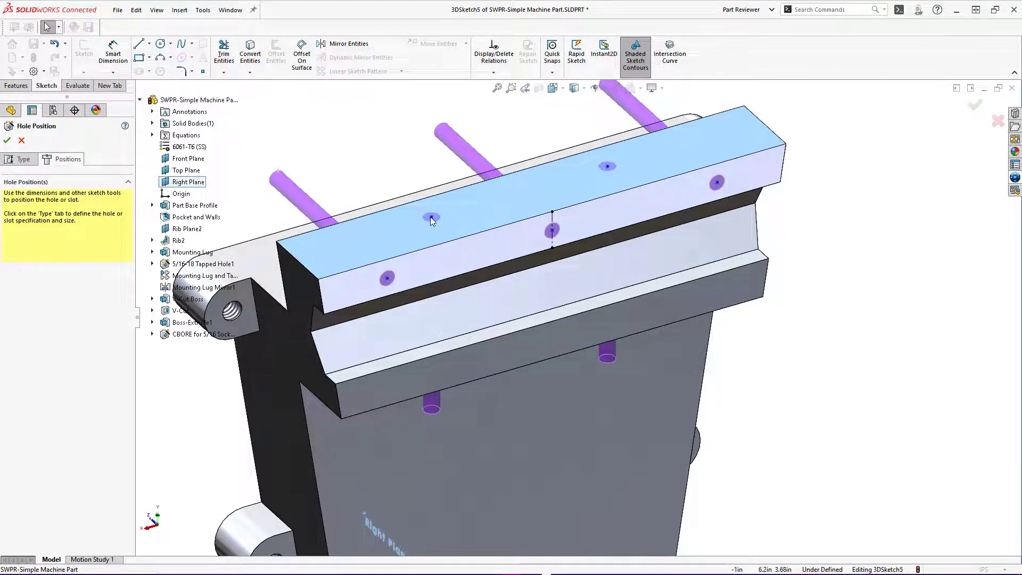
ctrl+click(608, 168)
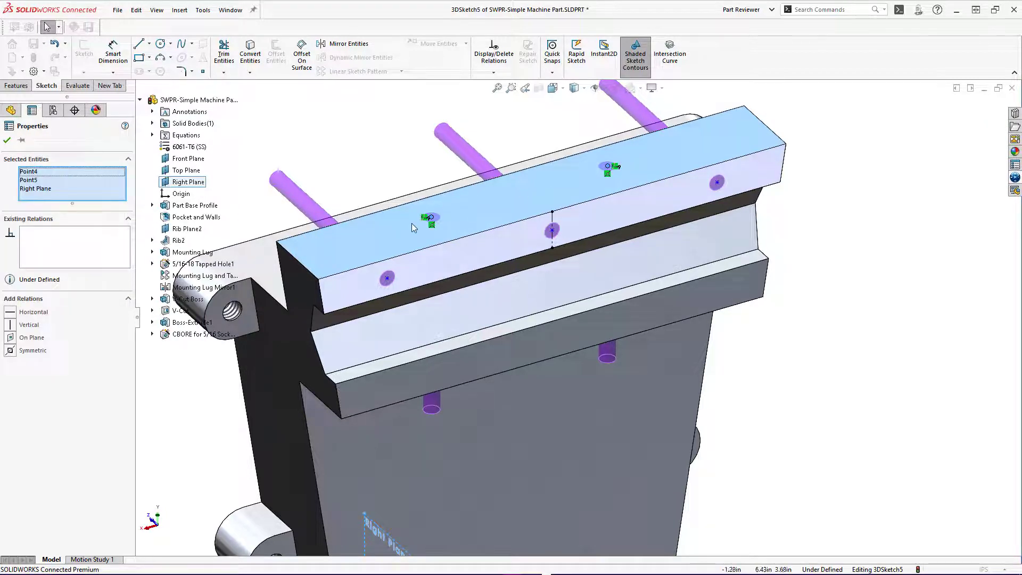
click(11, 351)
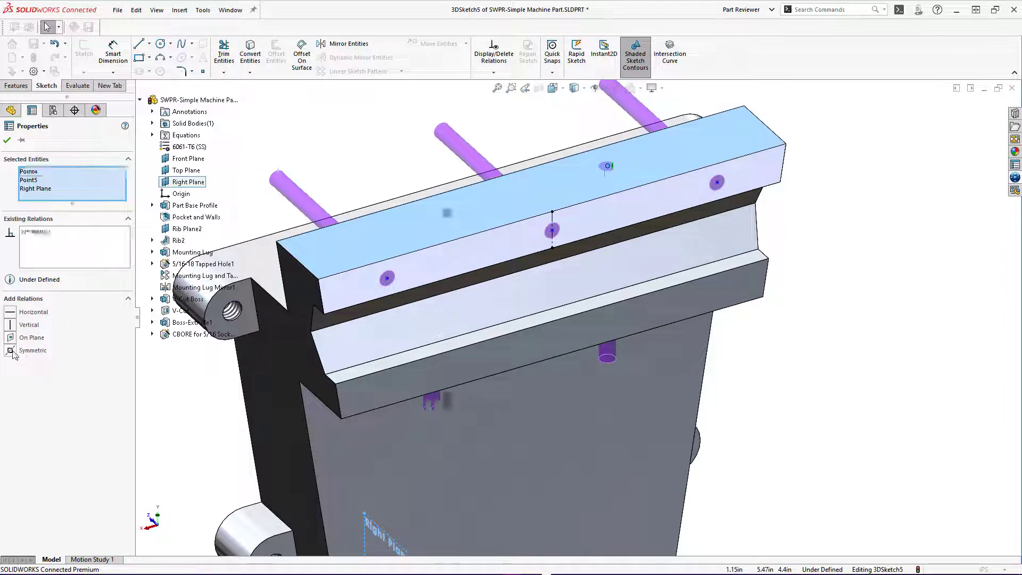
click(848, 303)
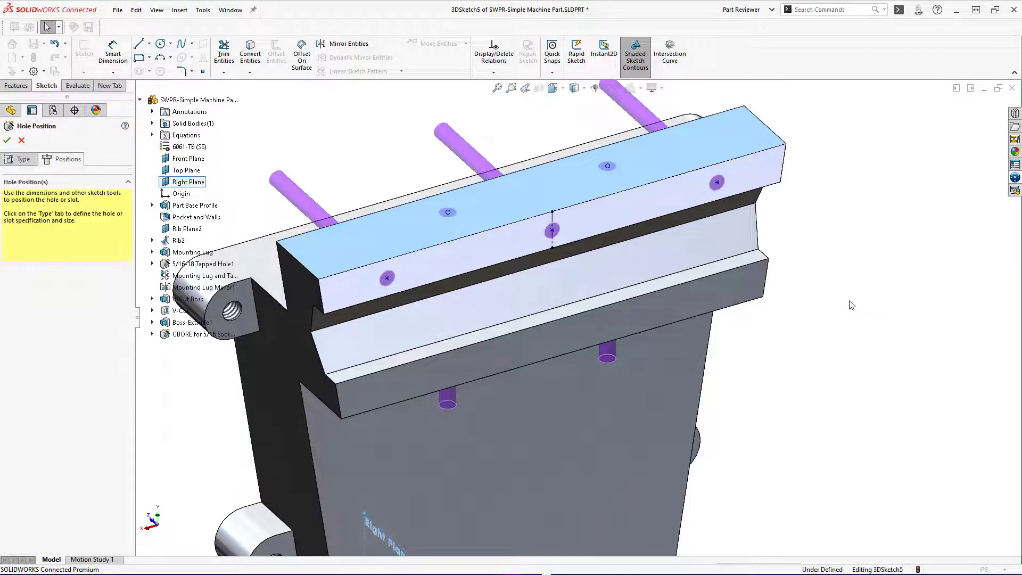
Dimension the spacing between the two outer hole points on the face above the groove as 4.5 in
key(s)
click(884, 316)
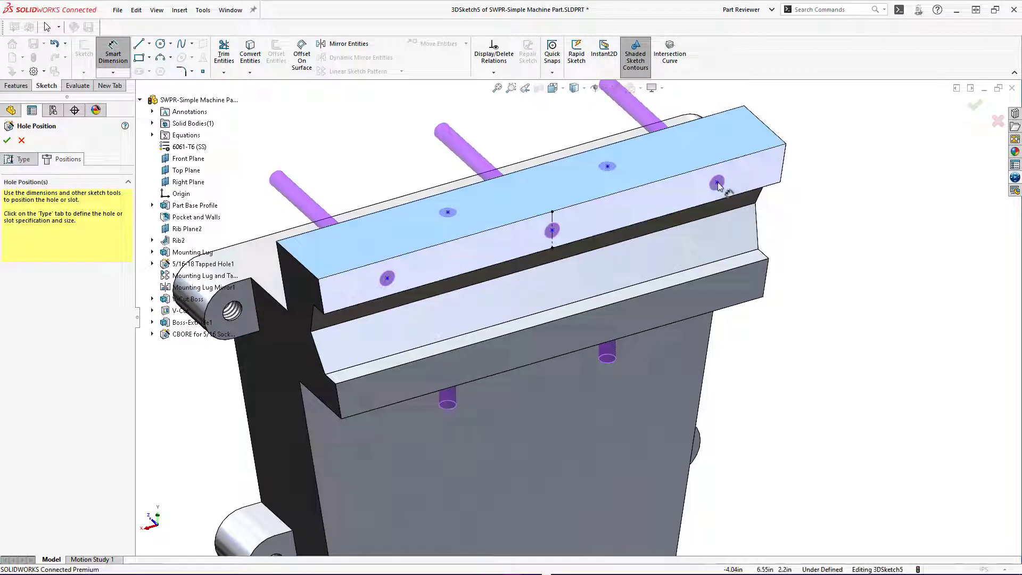
click(387, 278)
click(717, 183)
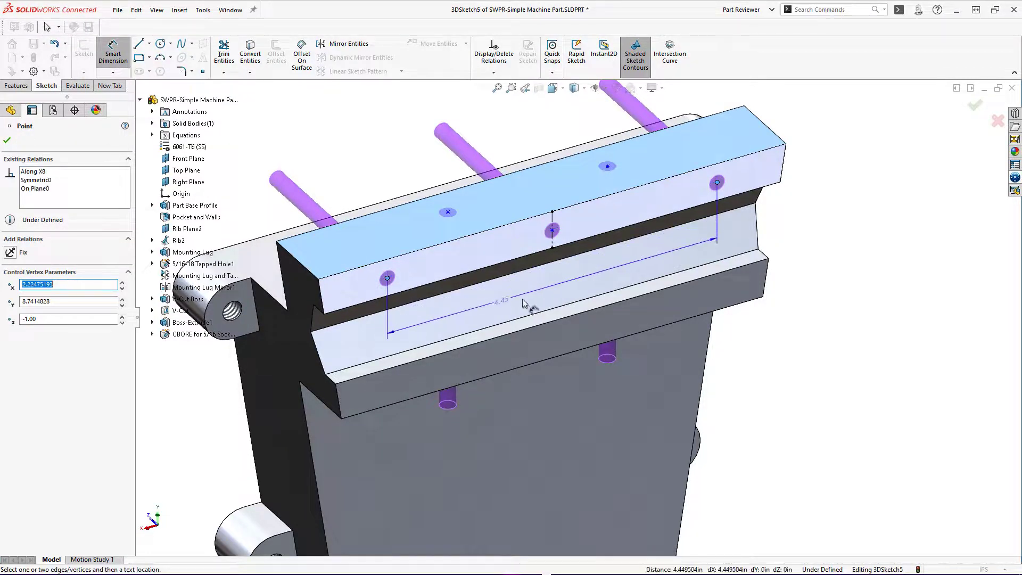
click(552, 287)
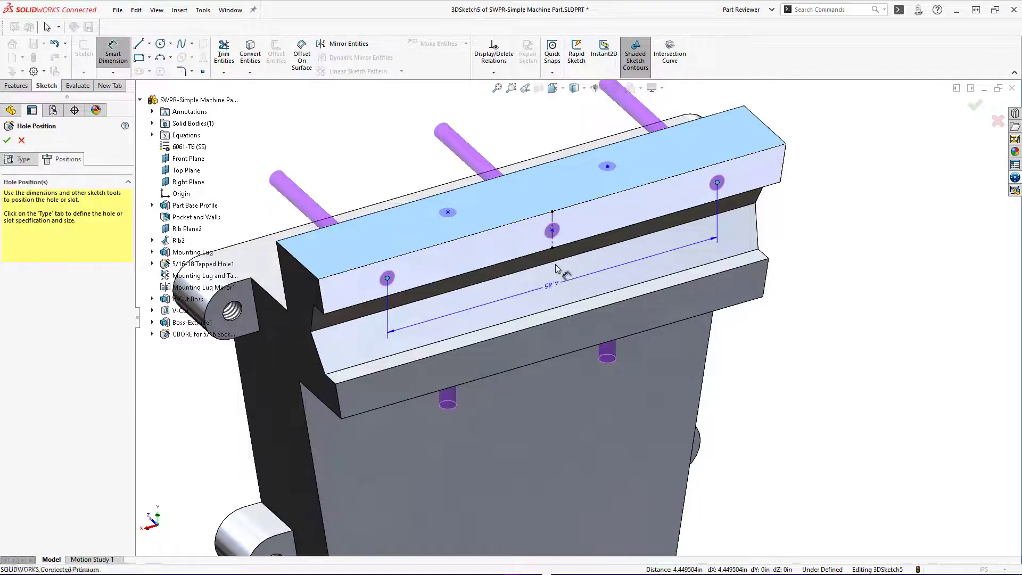
text(4.5)
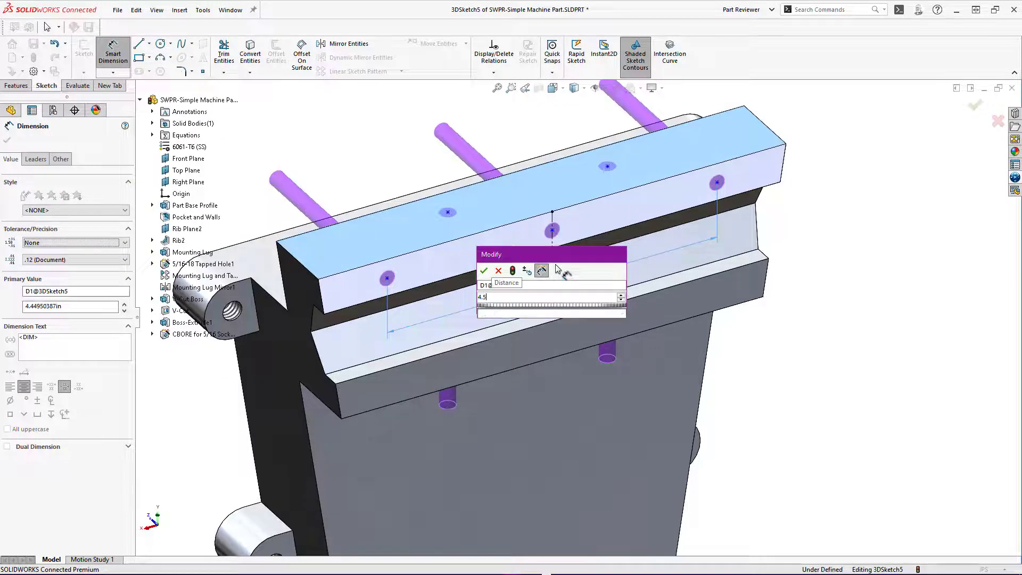
key(Return)
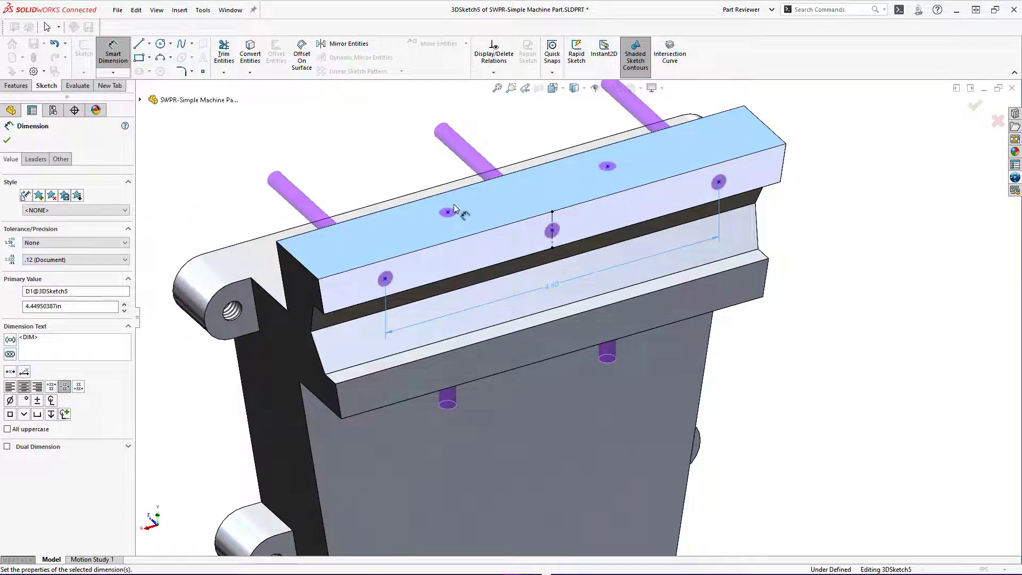
Dimension the spacing between the two hole points on the top face as 2.5 in
click(608, 167)
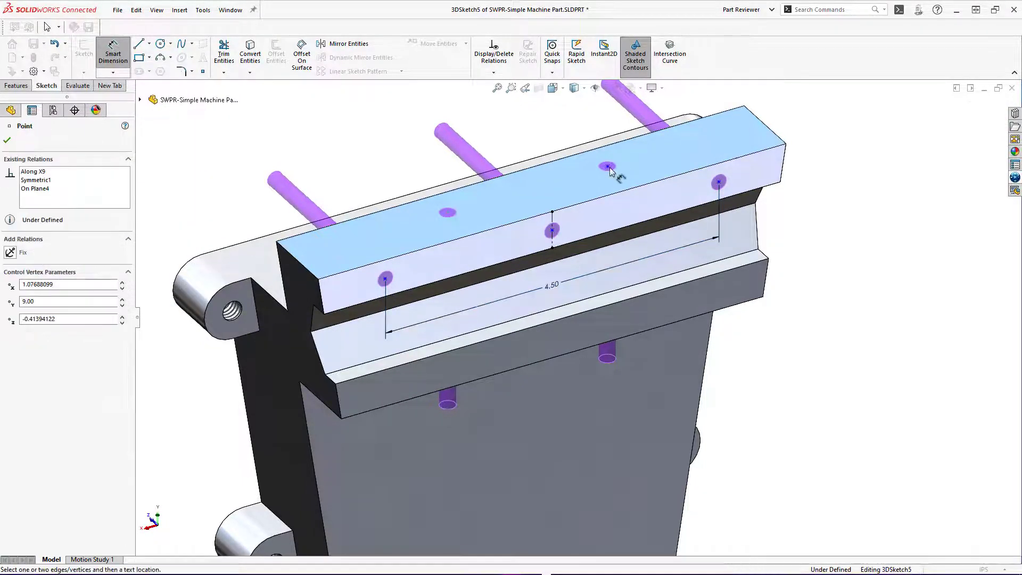
click(448, 212)
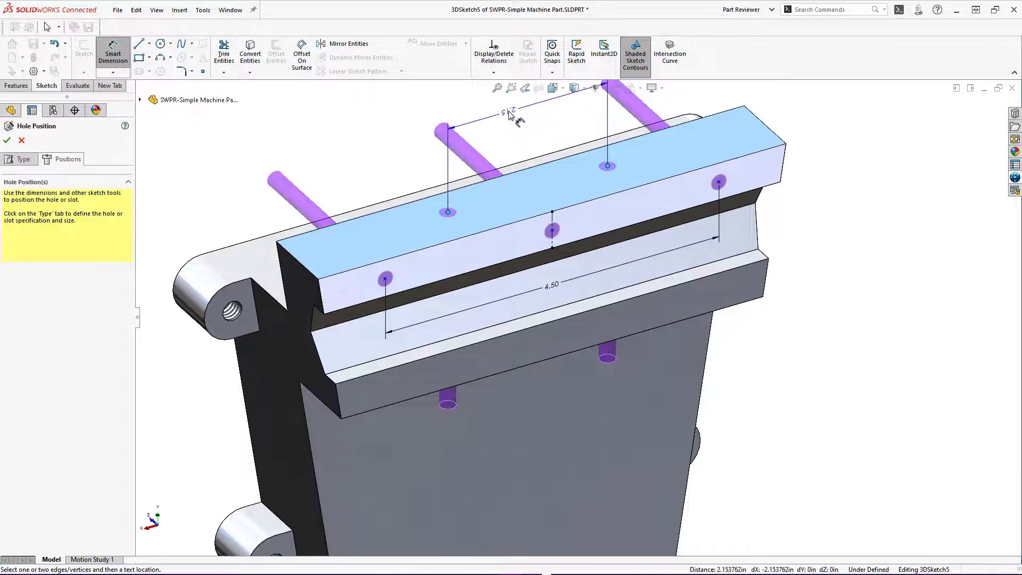
click(510, 114)
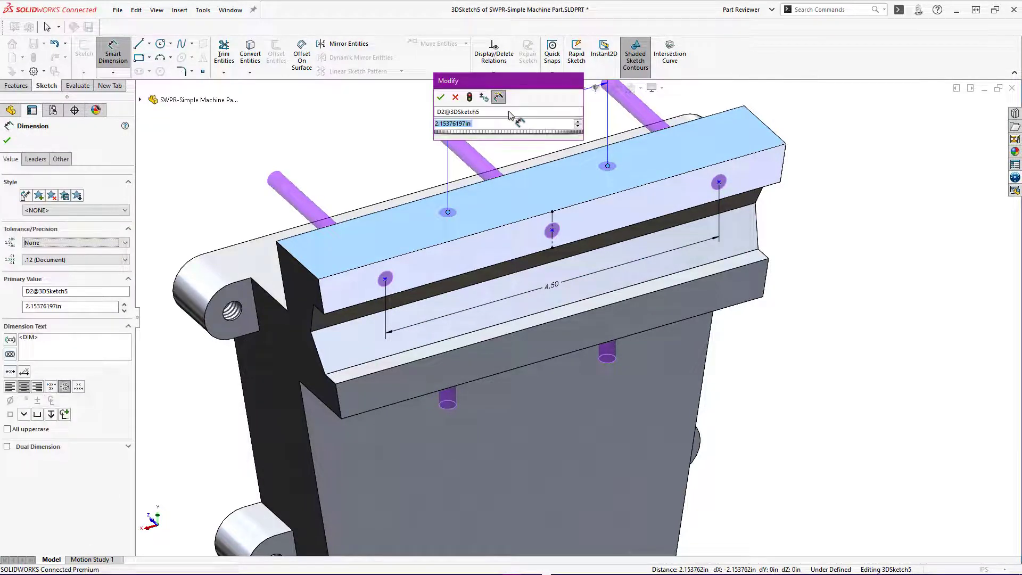
text(2.5)
key(Return)
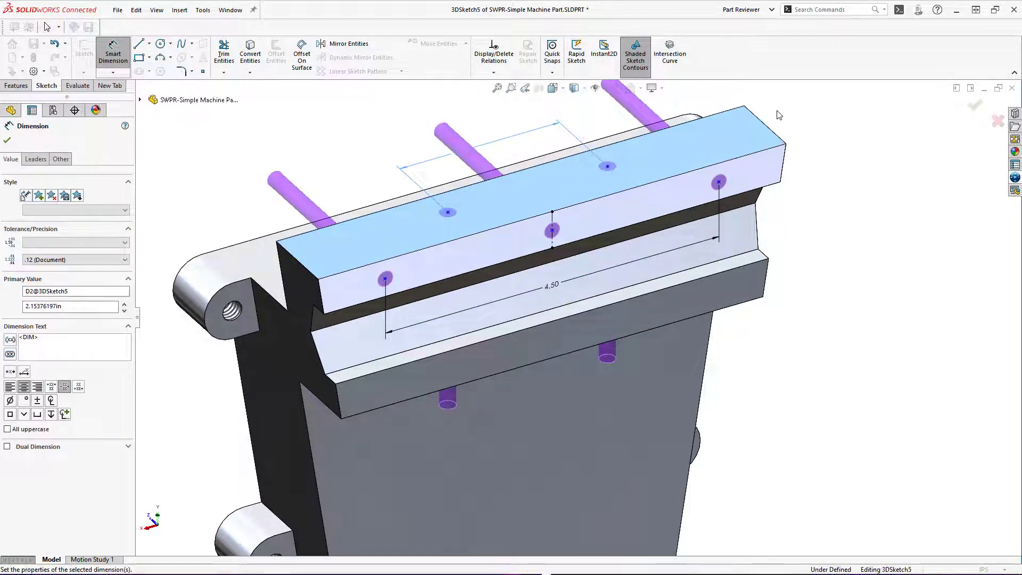
Dimension a top-face hole point .63 in from the edge shared with the face above the groove
click(769, 149)
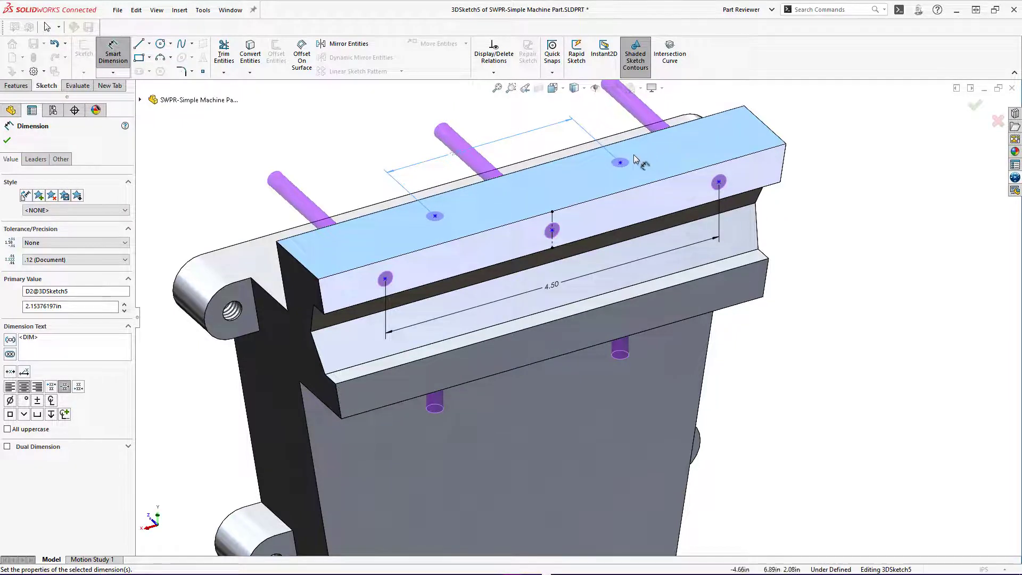
click(620, 162)
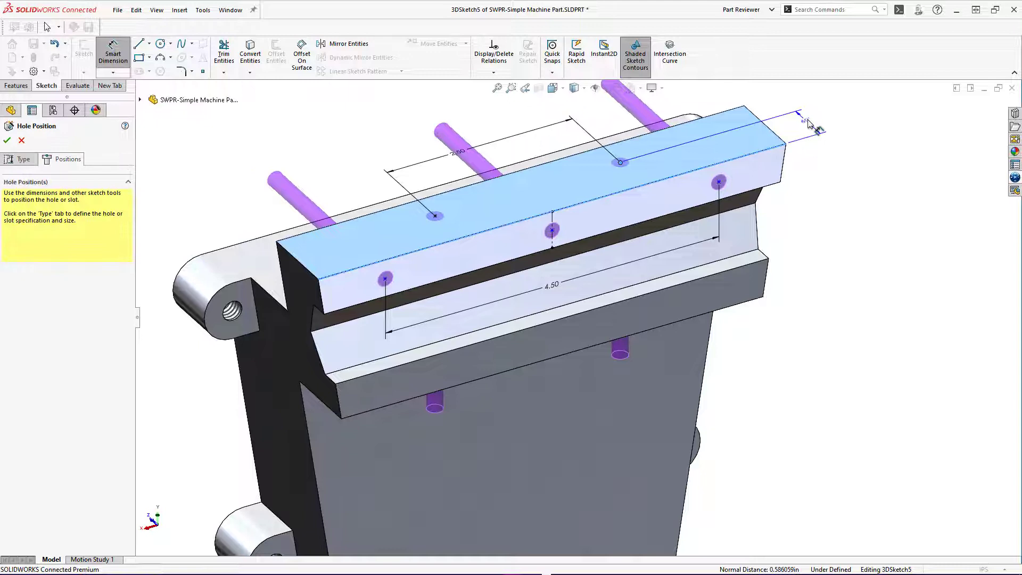
click(808, 123)
text(.63)
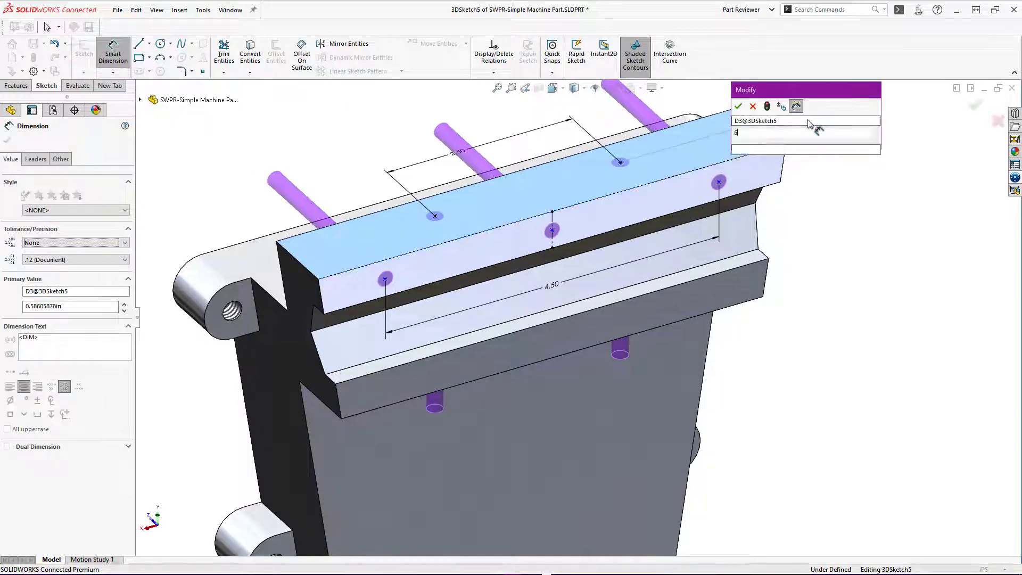
key(Return)
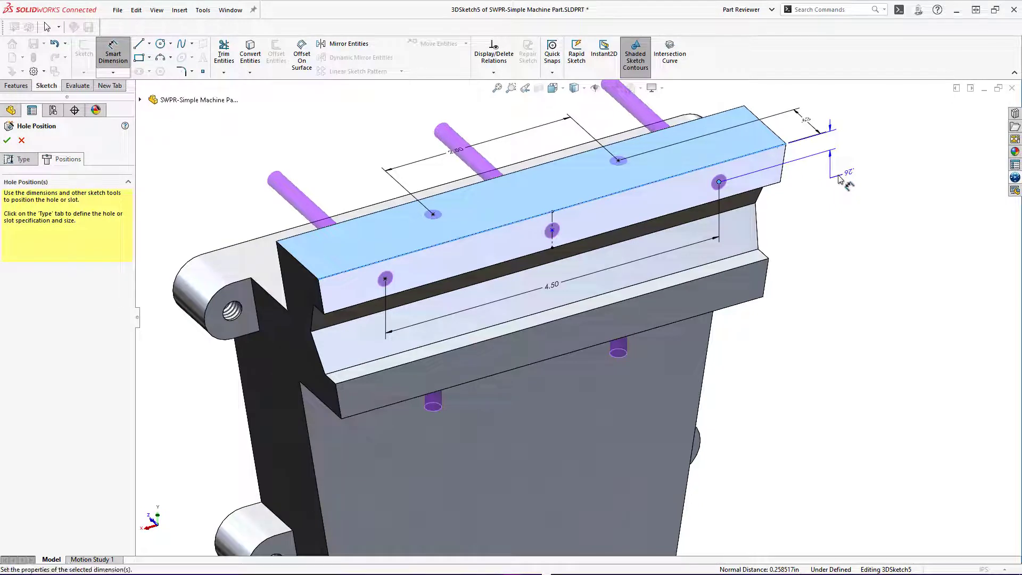
Dimension an outer hole point .25 in below the edge shared with the top face and finish the 1/4-20 tapped holes
click(839, 180)
text(.25)
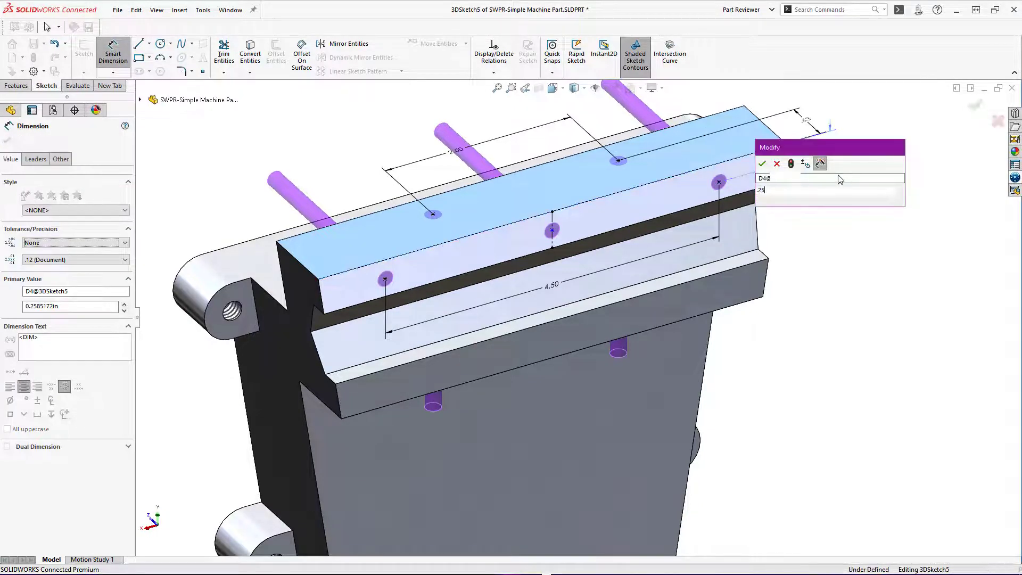
key(Return)
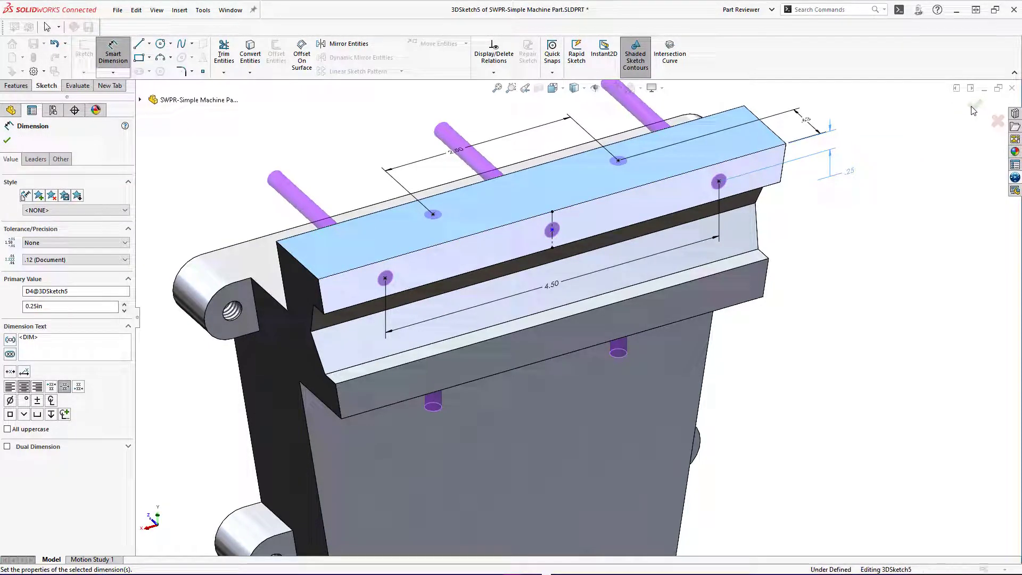
click(974, 108)
click(975, 108)
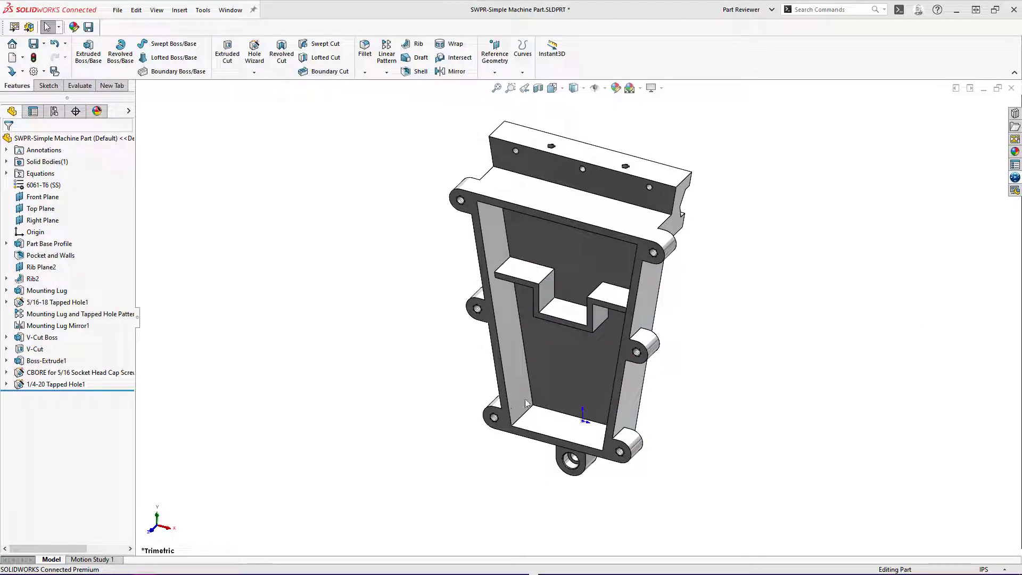
Set up a new Hole Wizard countersink as an ANSI Inch Flat Head Screw (82), size #10
click(591, 372)
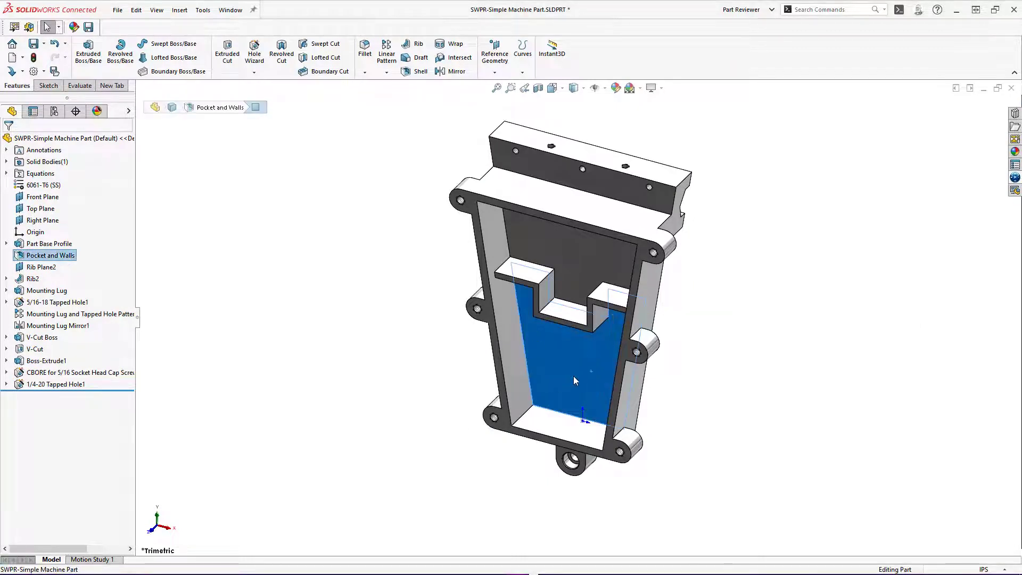
click(366, 336)
click(255, 53)
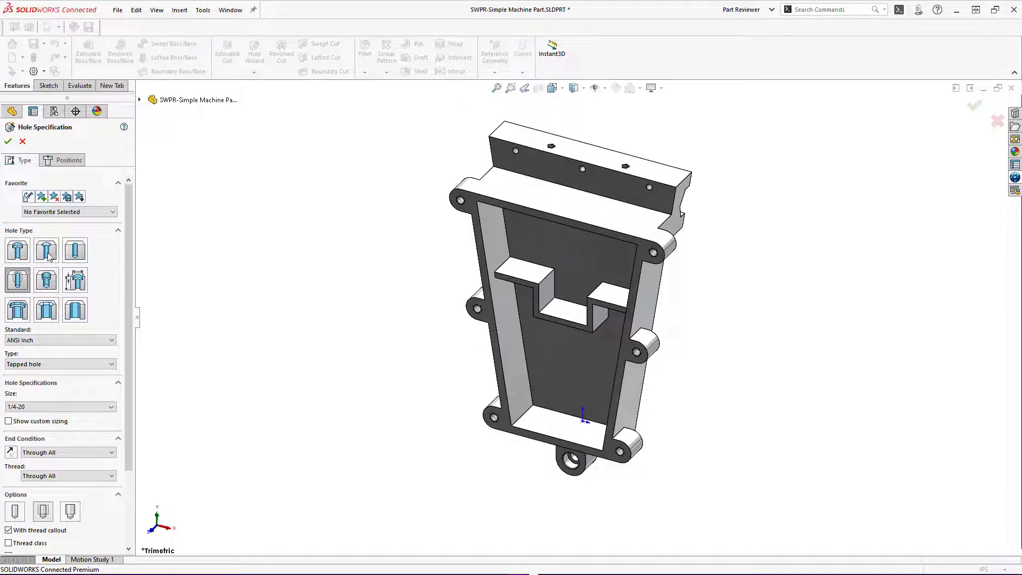
click(48, 255)
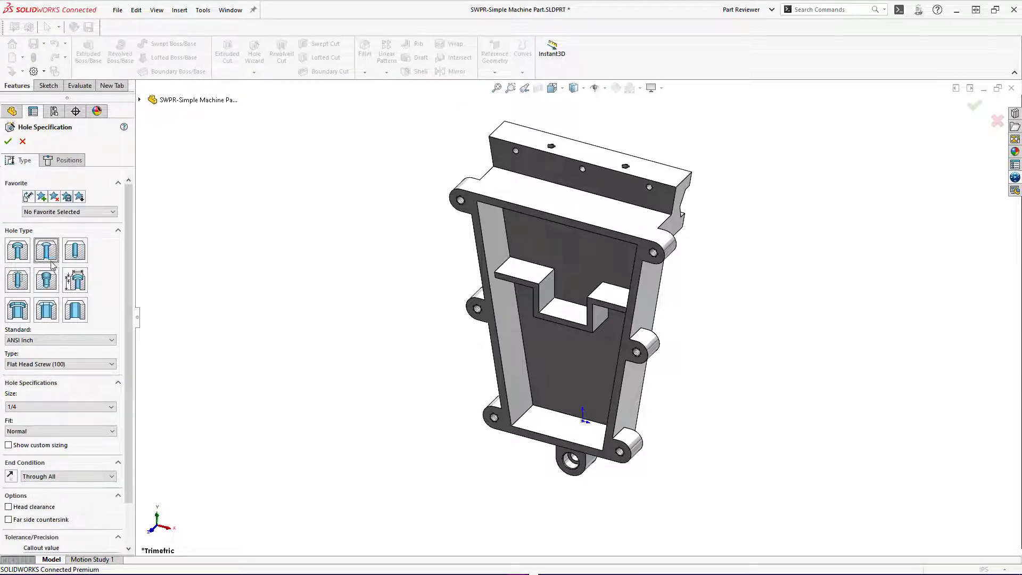
click(63, 365)
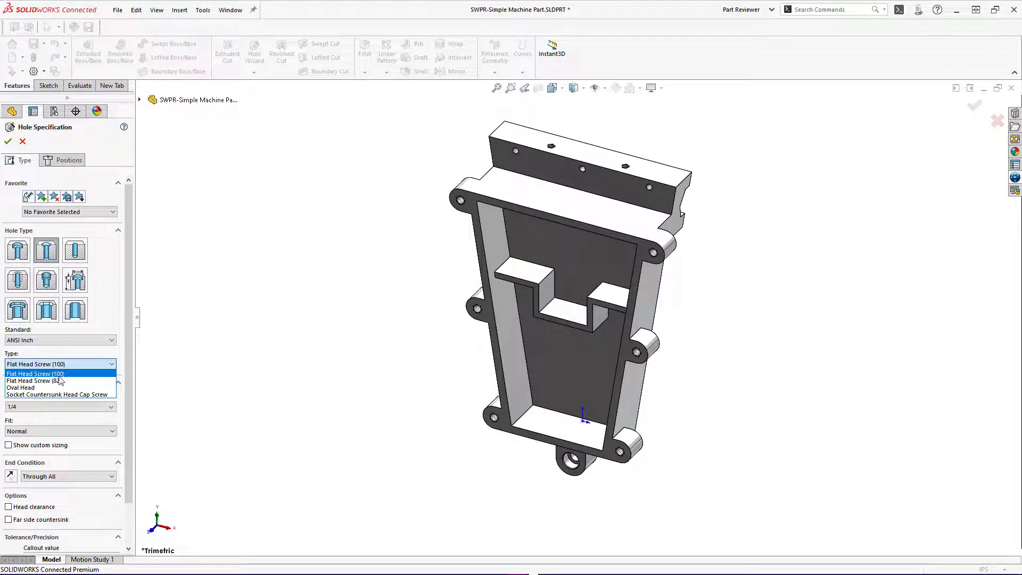
click(58, 381)
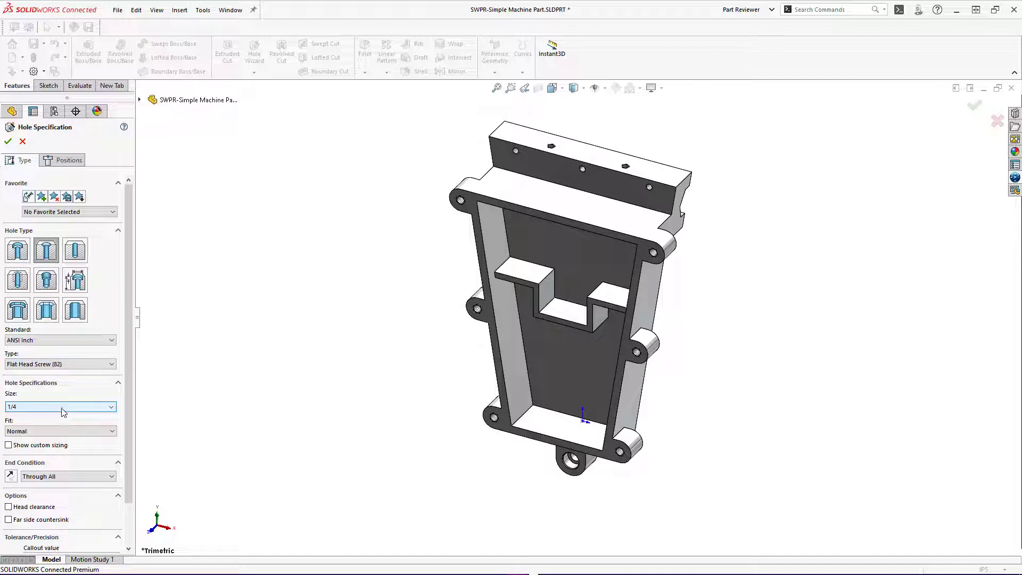
click(62, 407)
click(45, 425)
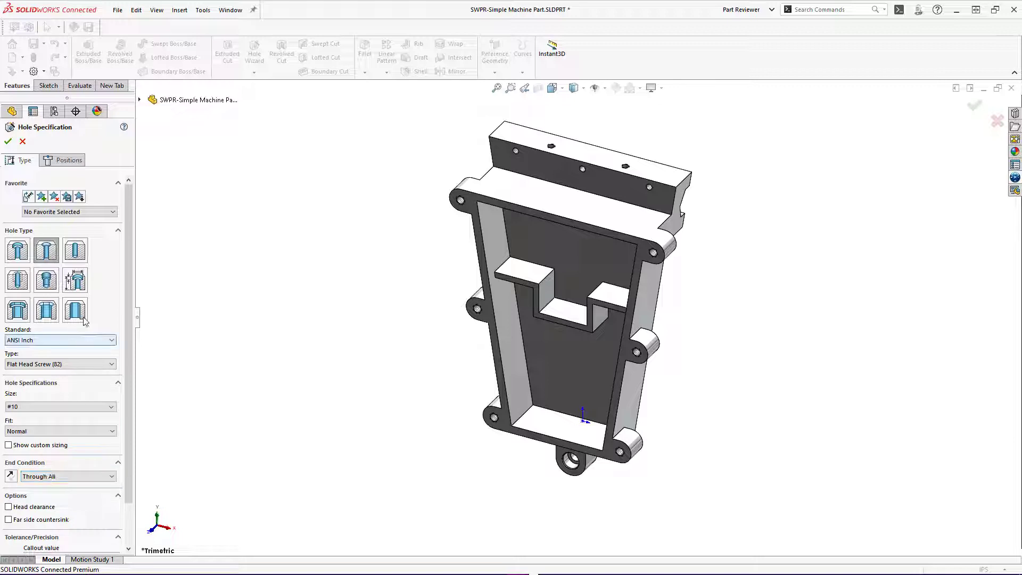
Place the hole positions on the lower pocket floor and draw a vertical centerline from the rib notch edge's midpoint to the bottom edge's midpoint
click(68, 162)
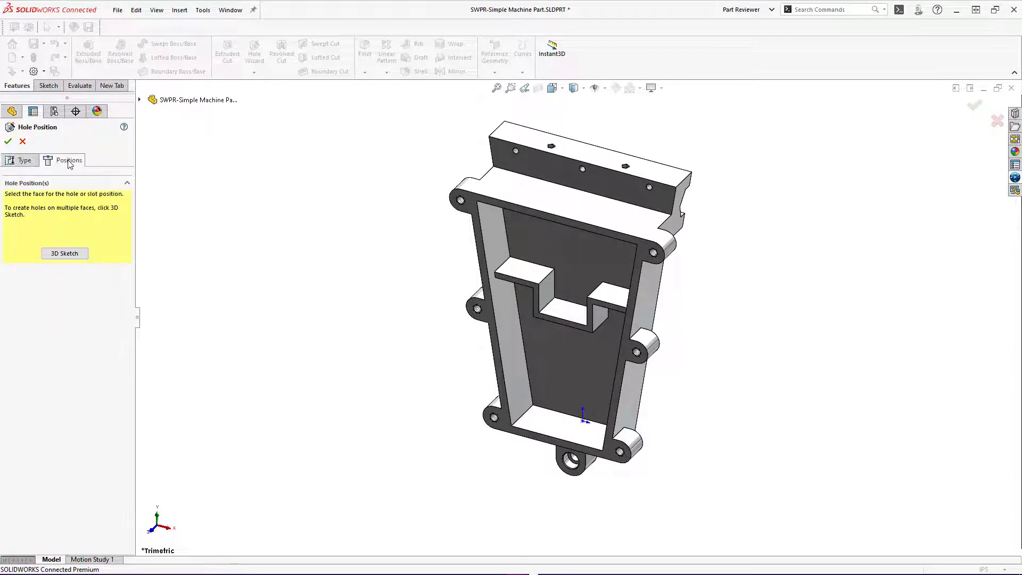
click(571, 372)
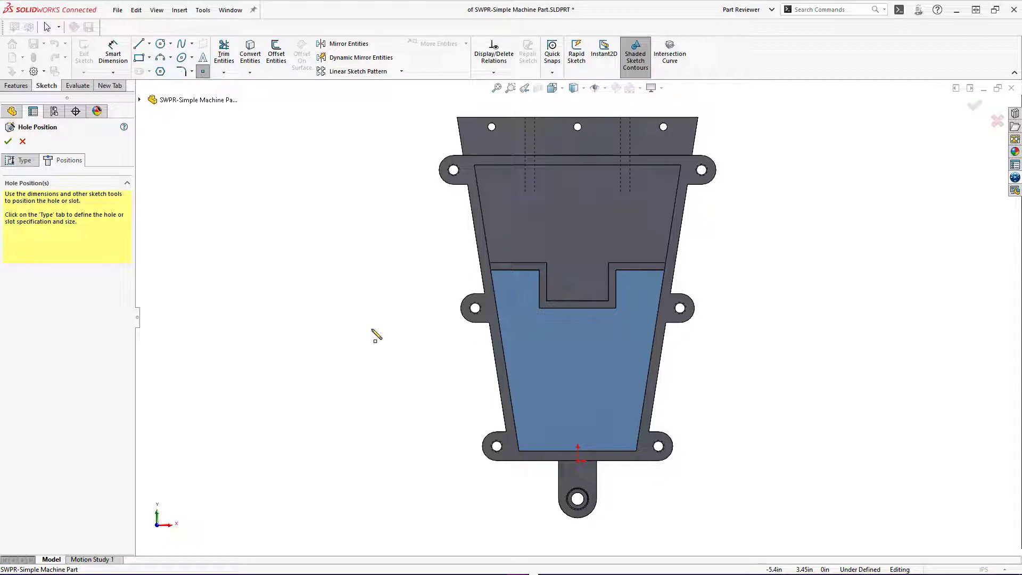
key(Escape)
key(s)
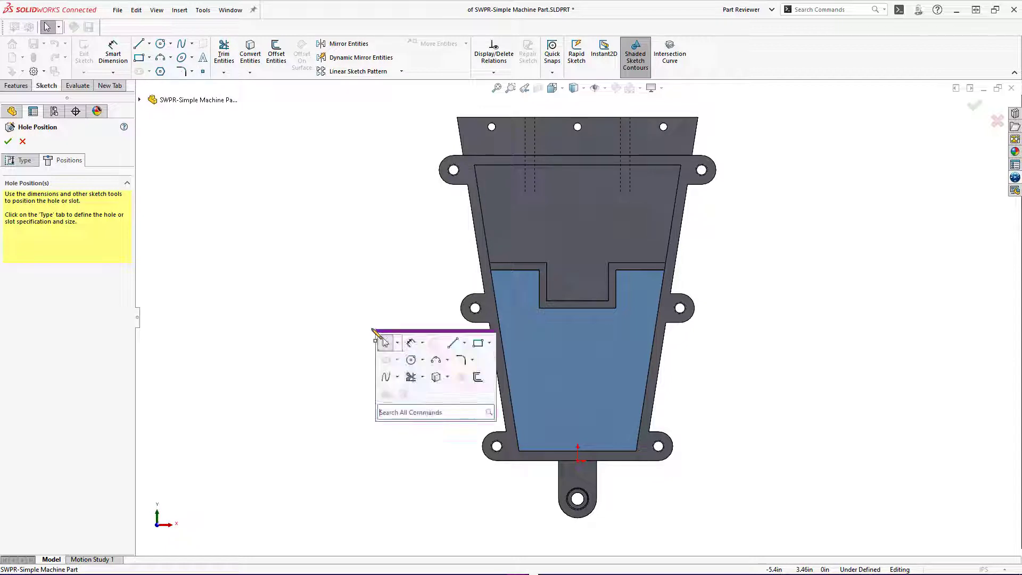
click(464, 343)
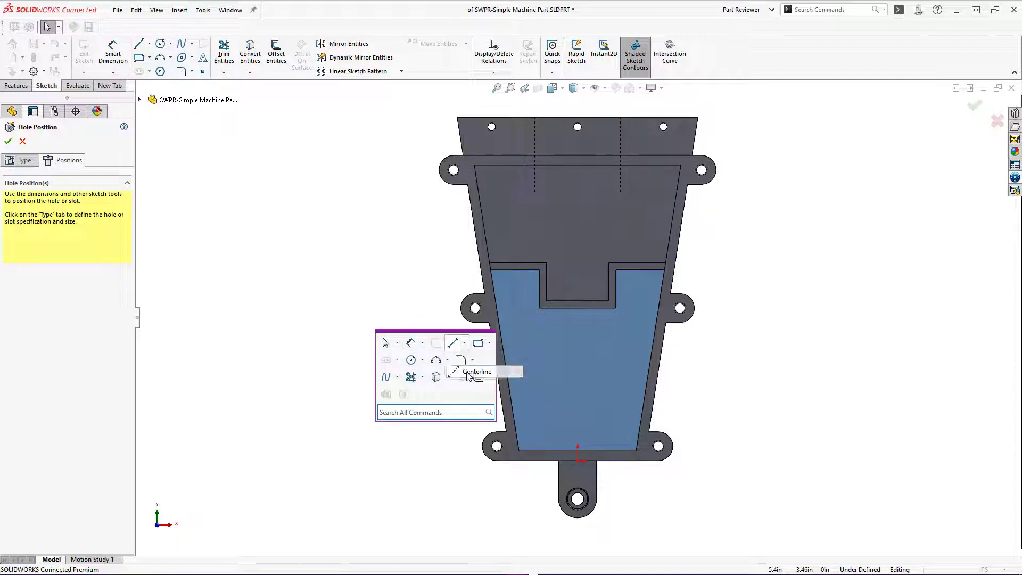
click(579, 308)
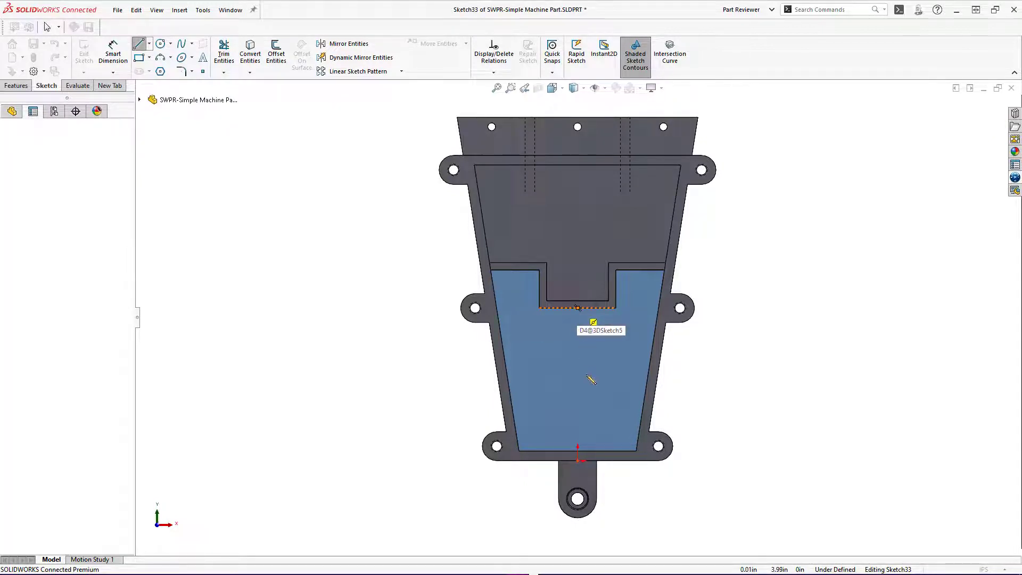
click(578, 452)
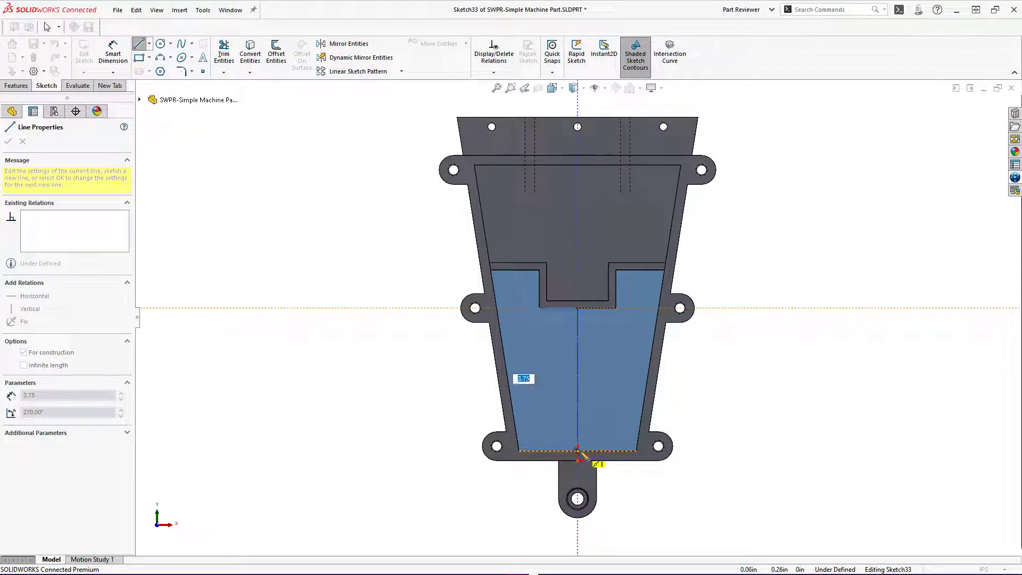
key(Escape)
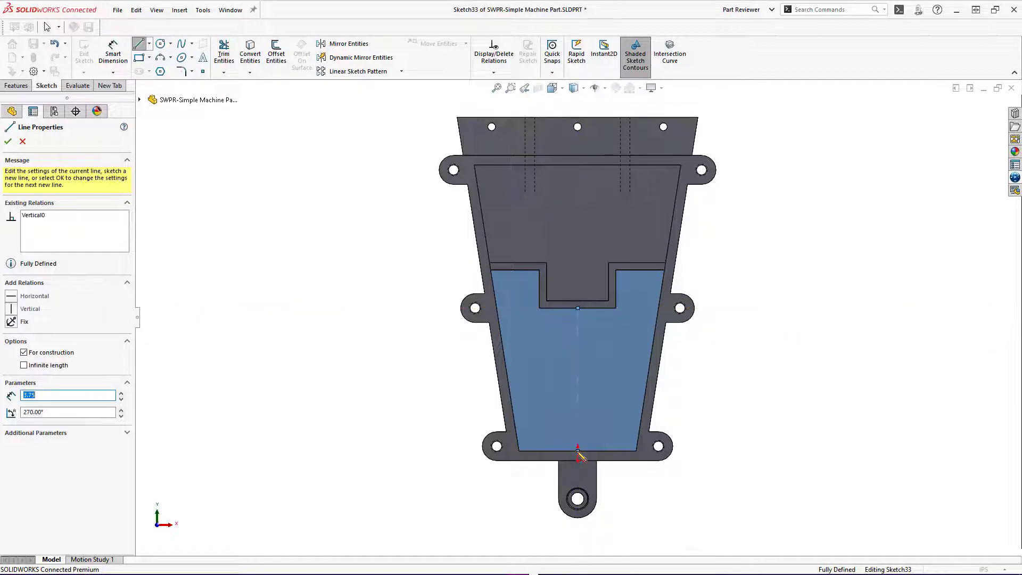
key(Escape)
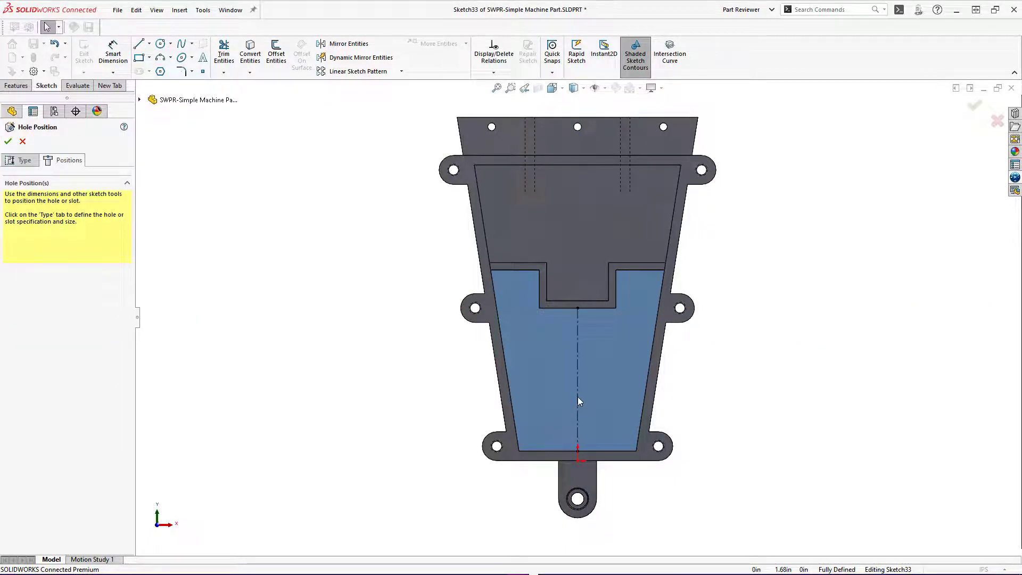
Dynamically mirror about the centerline and place three pairs of hole points at upper, middle and lower heights on the lower pocket floor
click(578, 398)
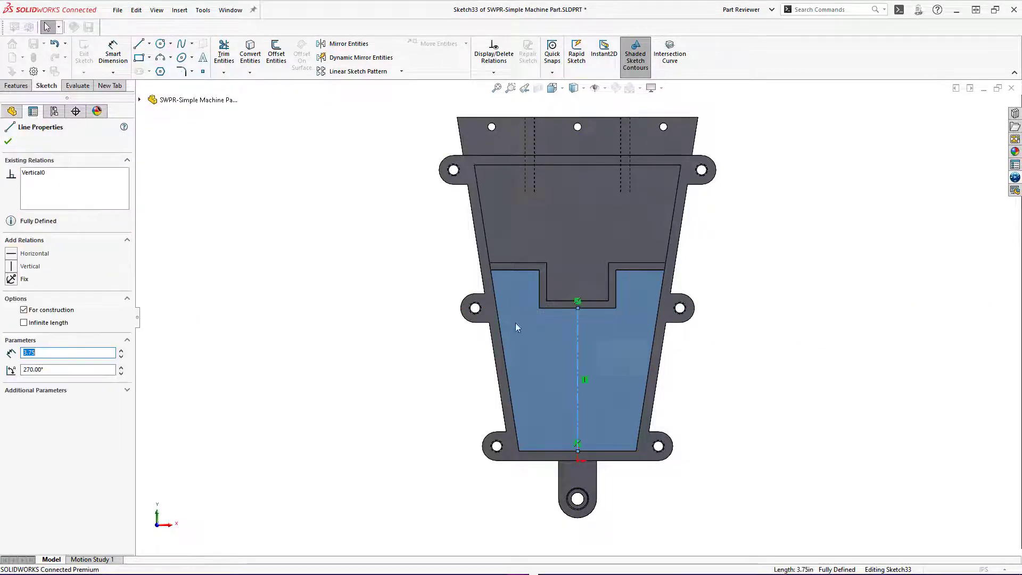
click(345, 59)
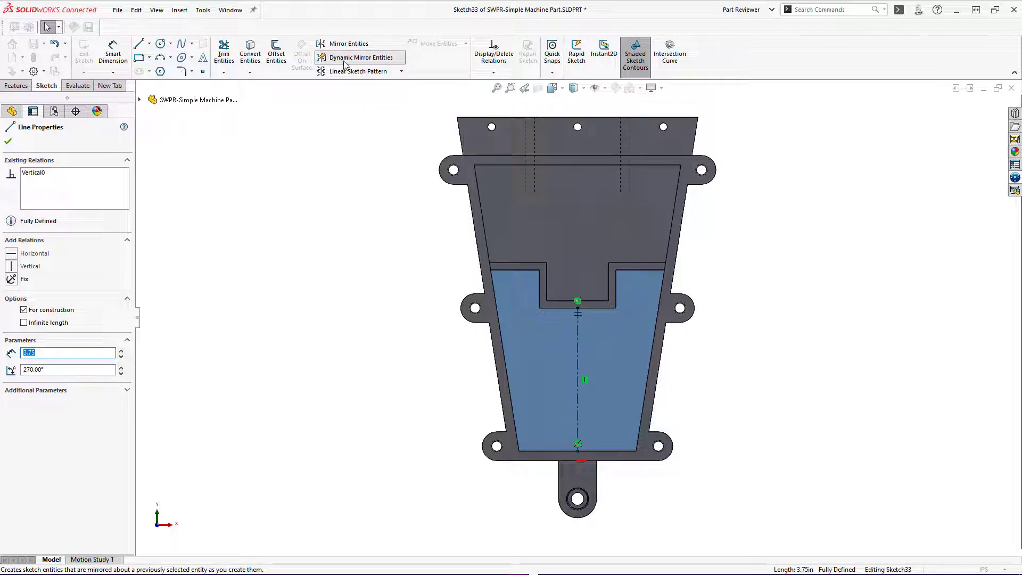
click(203, 72)
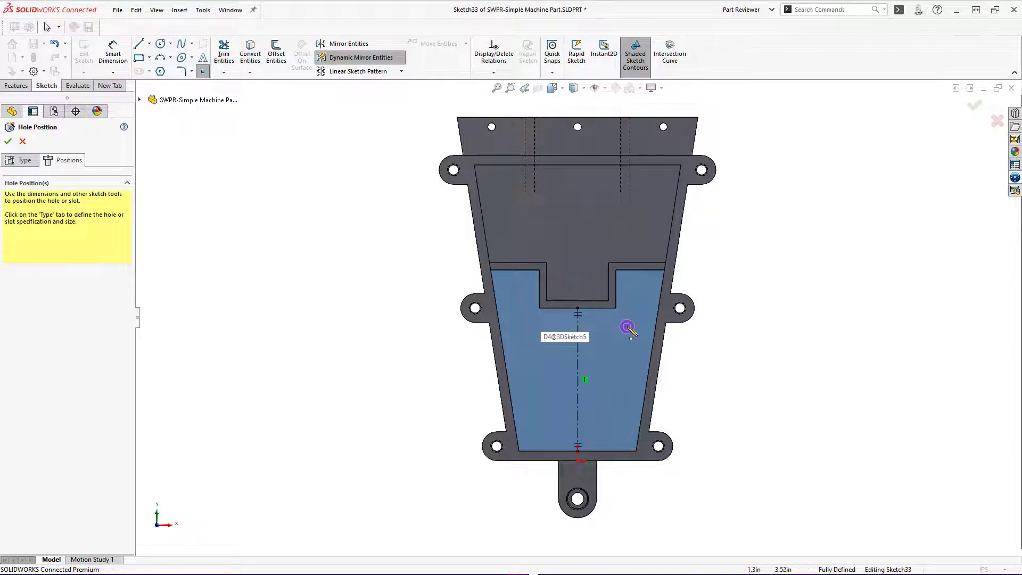
click(627, 327)
click(604, 382)
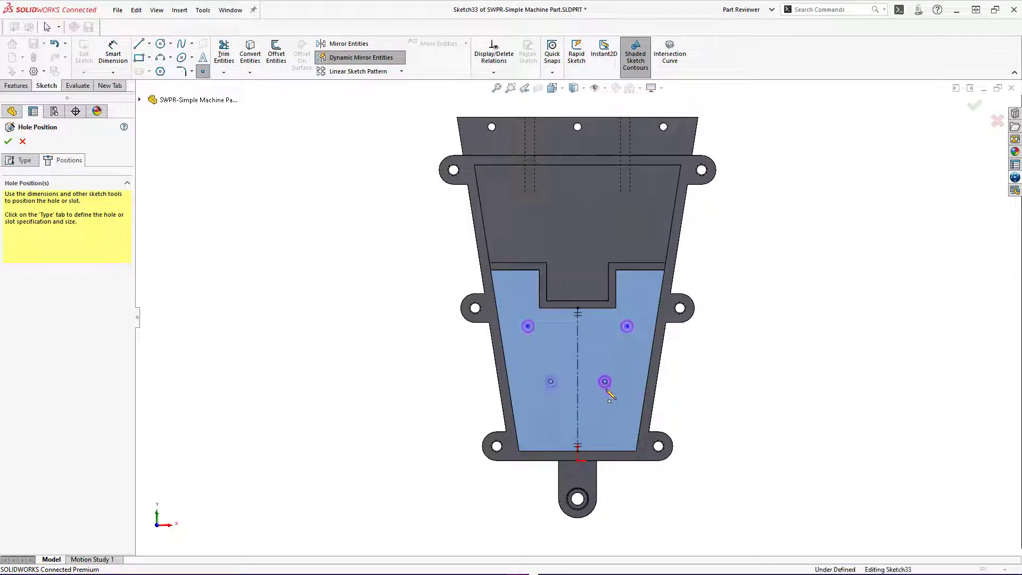
click(628, 434)
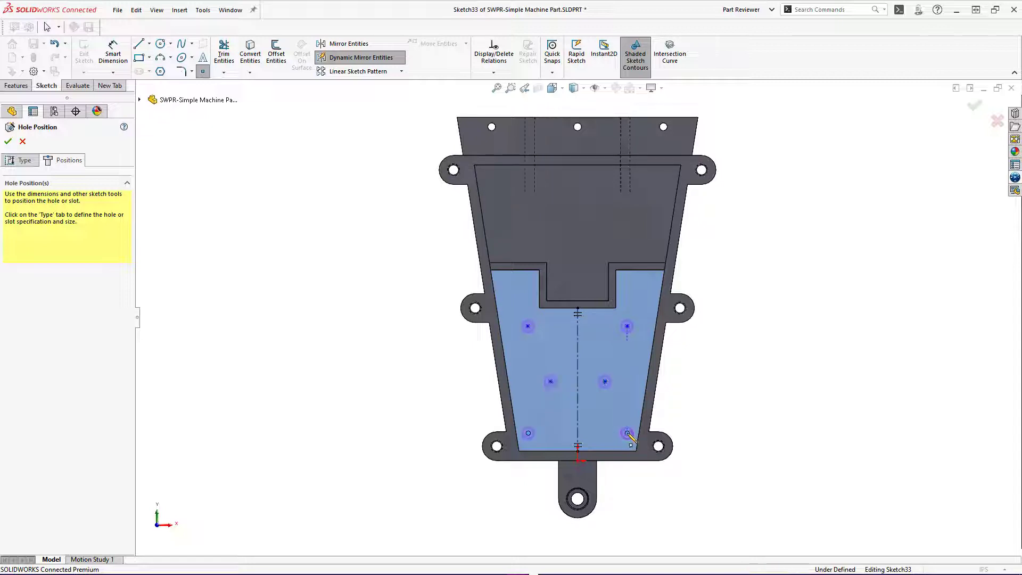
key(Escape)
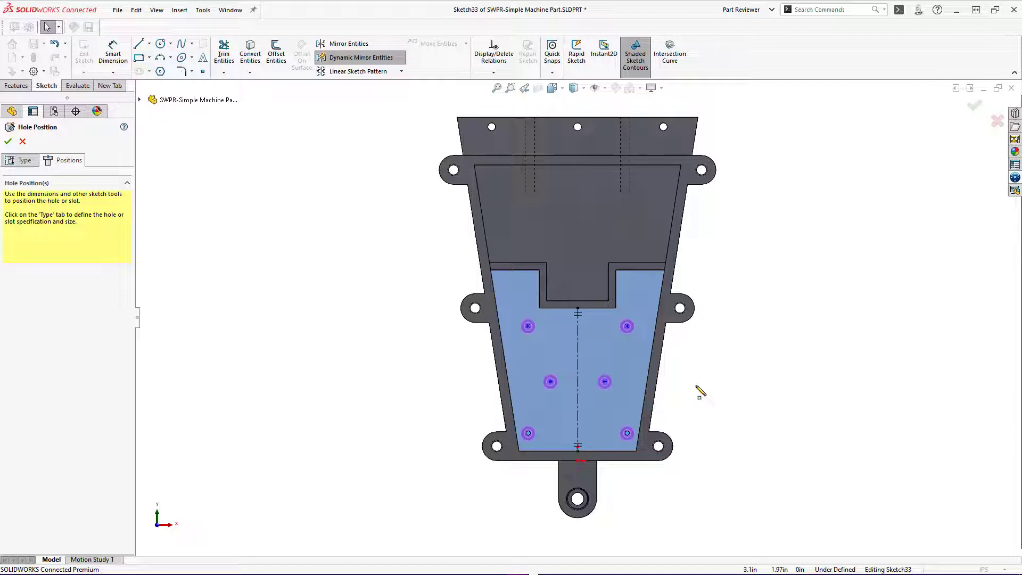
Dimension the horizontal spacing between the two lower hole points as 2.5 in
key(s)
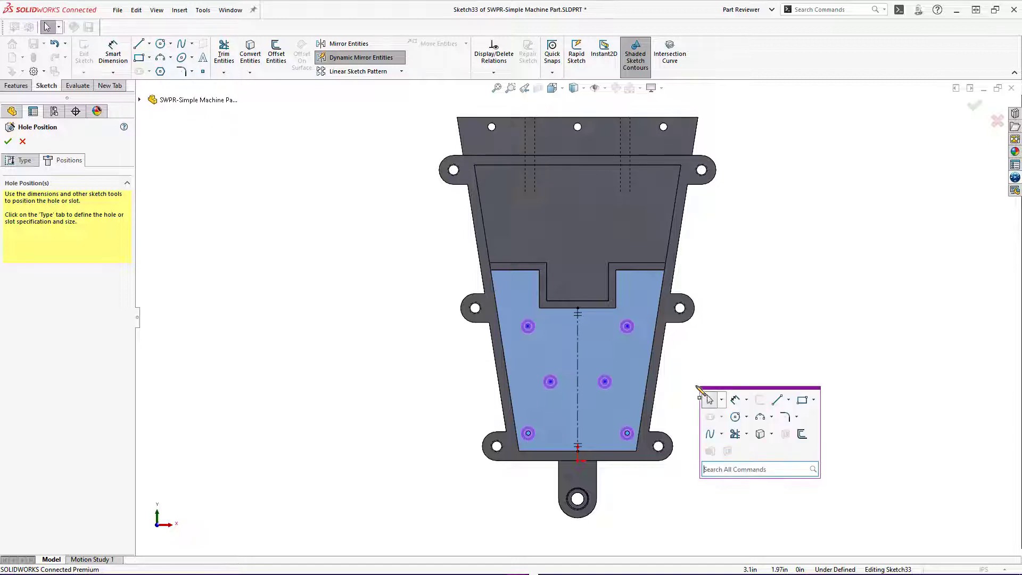
click(735, 404)
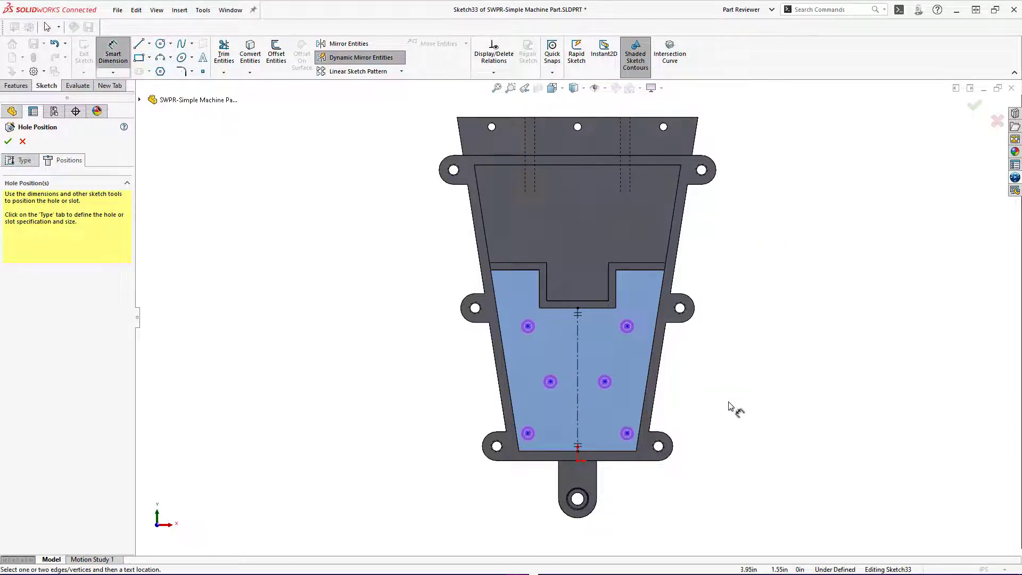
click(529, 434)
click(628, 434)
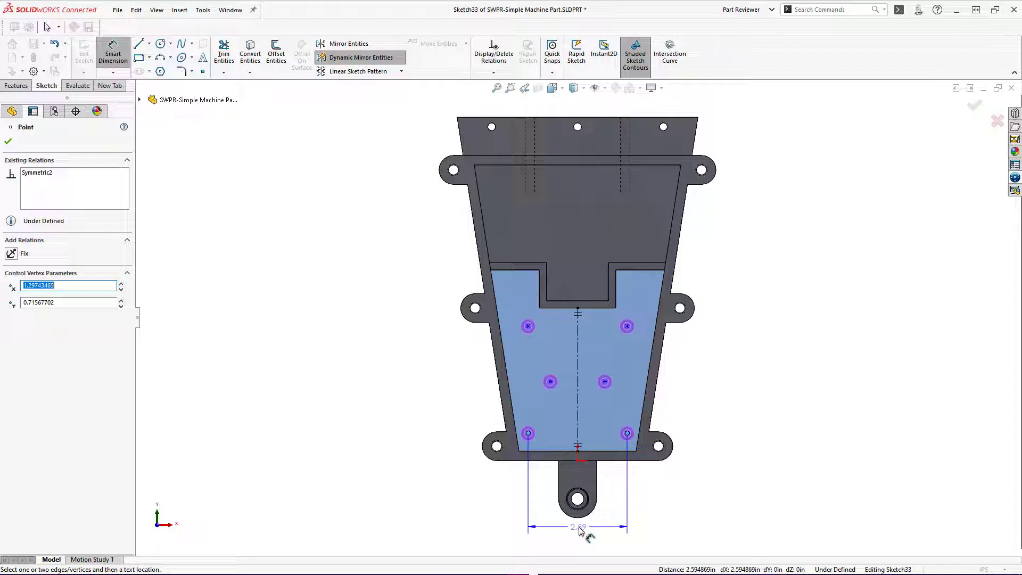
click(580, 530)
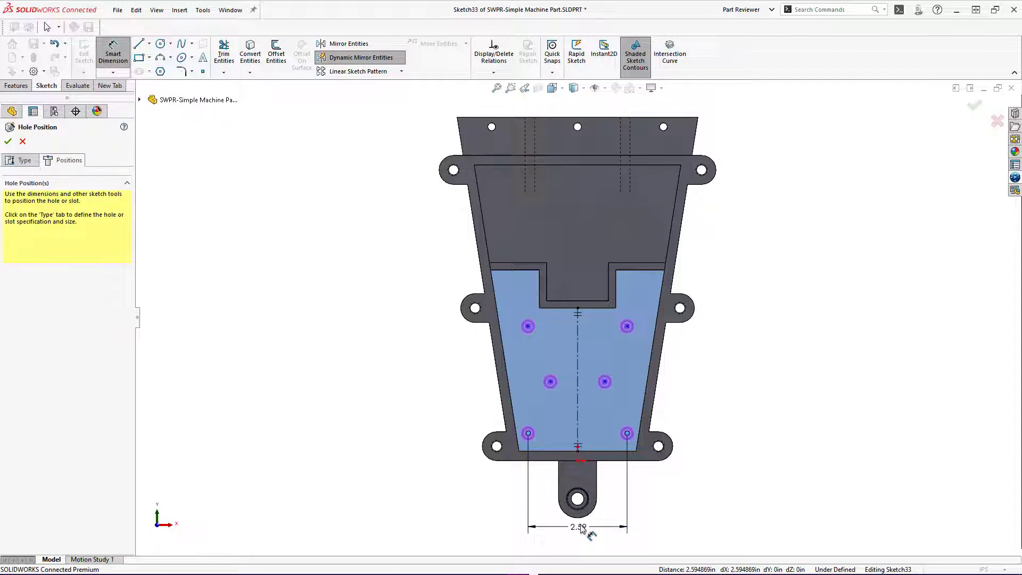
click(573, 537)
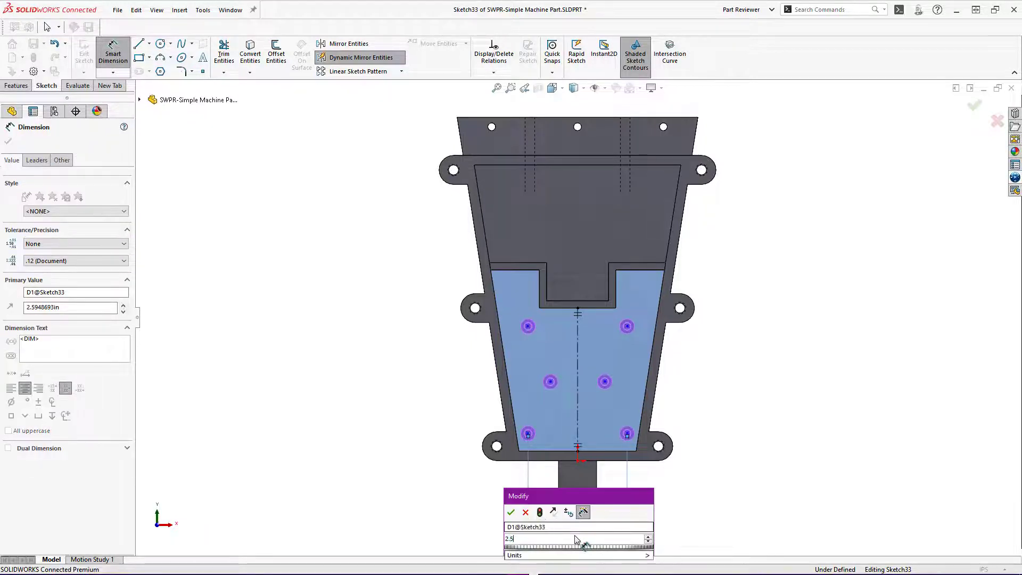
click(525, 512)
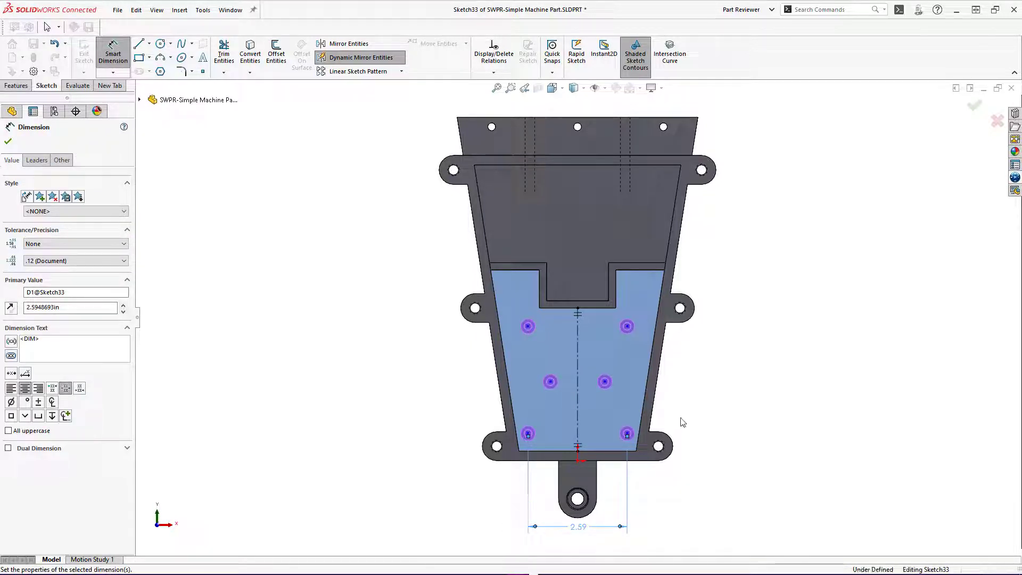
Dimension the horizontal spacing between the two middle hole points as 1.5 in
click(605, 382)
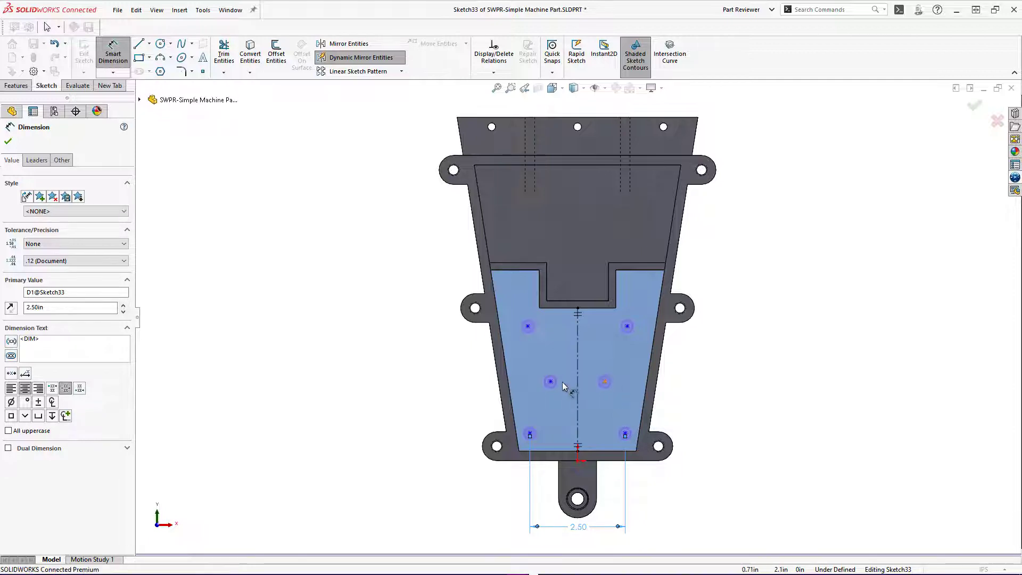
click(551, 382)
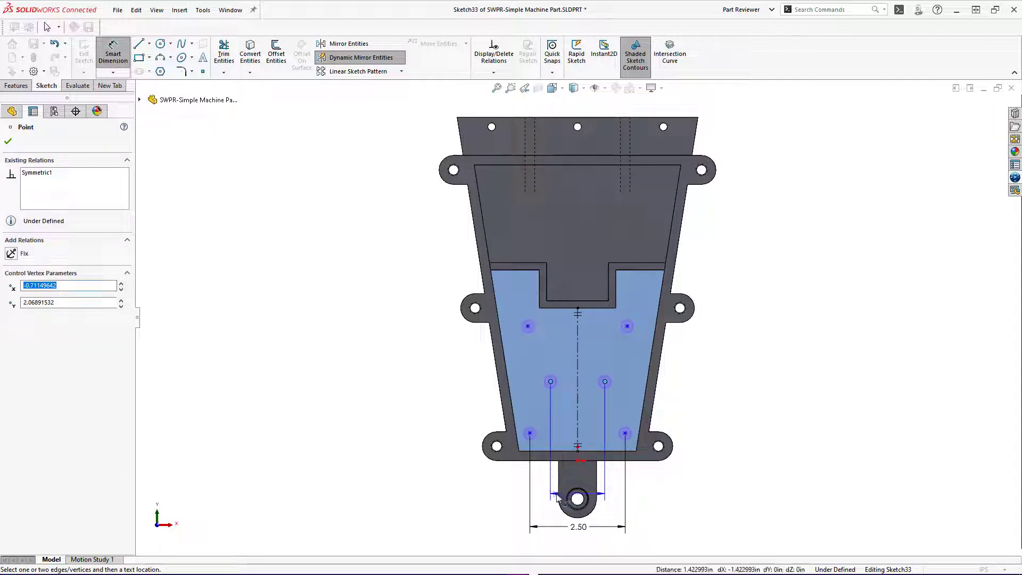
click(500, 492)
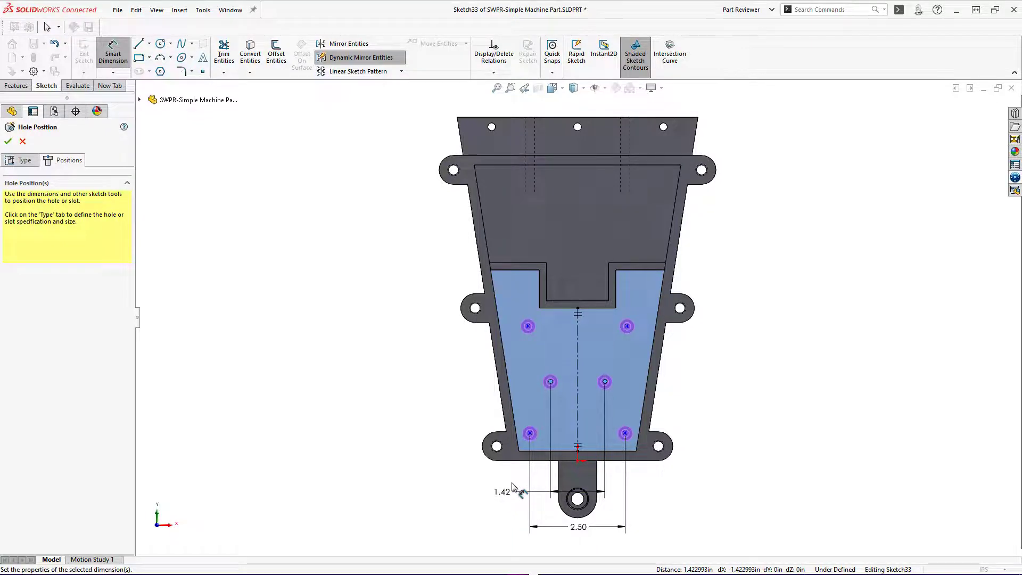
click(513, 487)
text(1.5)
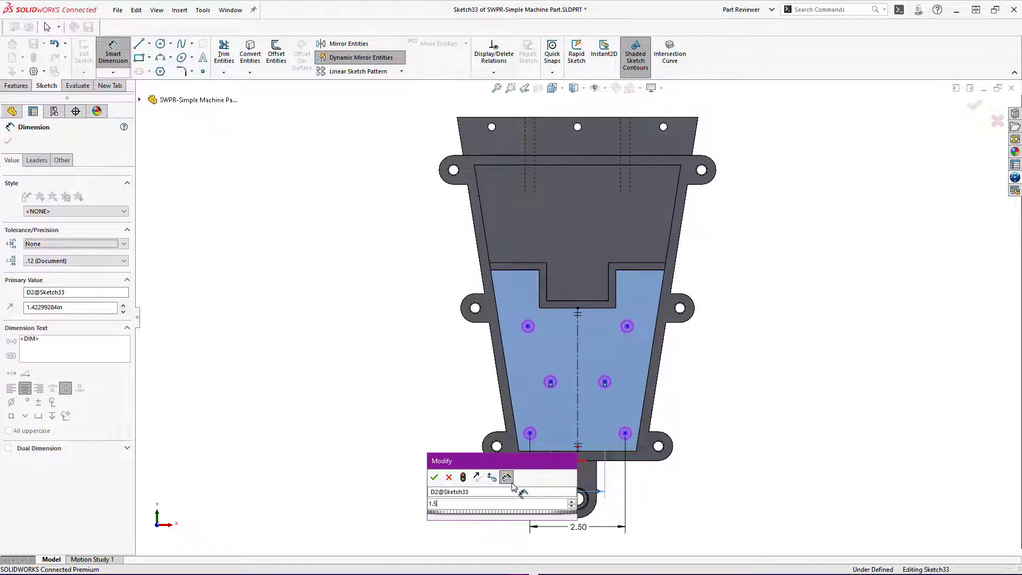
key(Return)
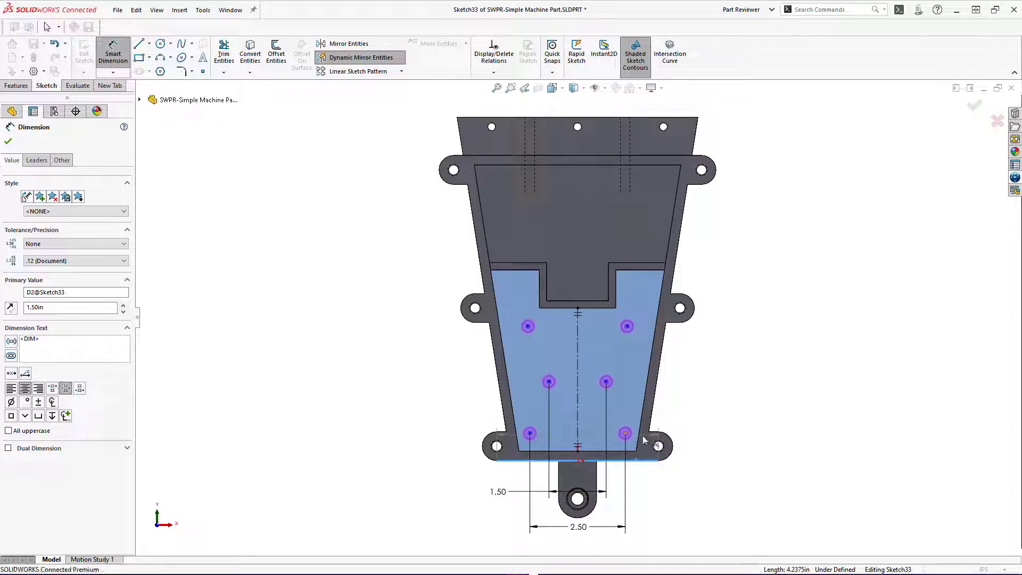
Dimension the lower right hole point 1 in above the part body's outer bottom edge
click(744, 446)
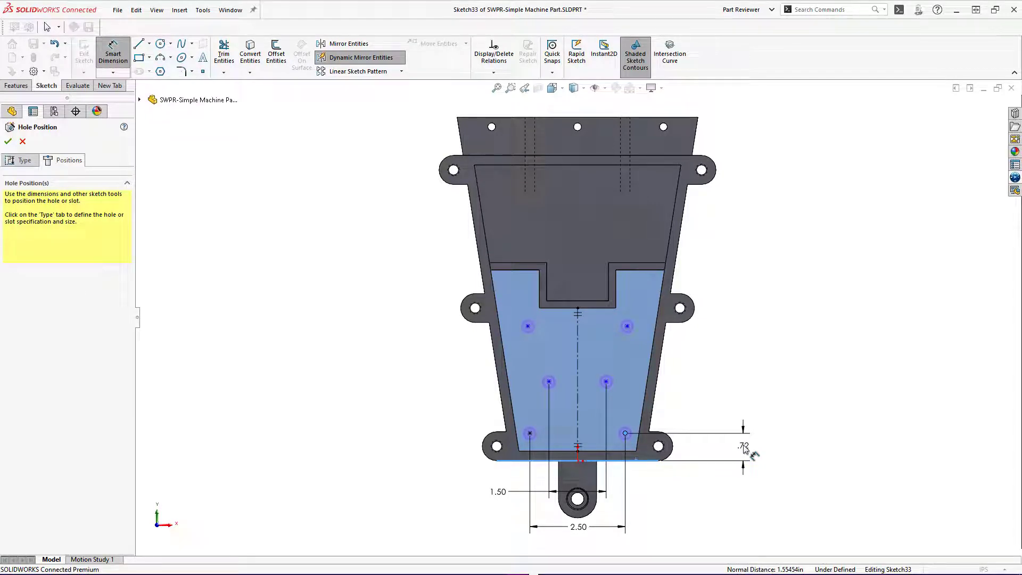
double_click(743, 446)
text(1)
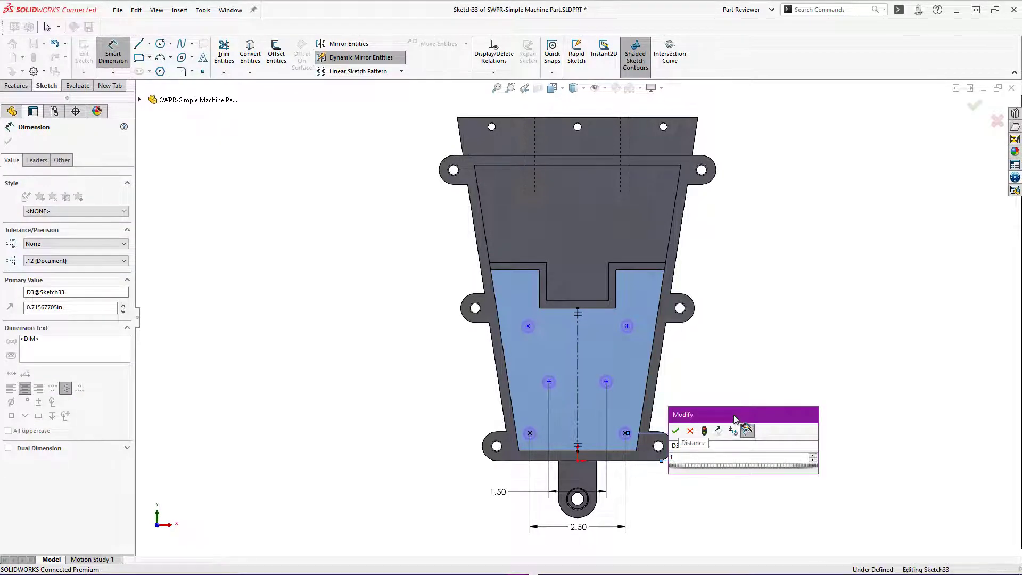
key(Return)
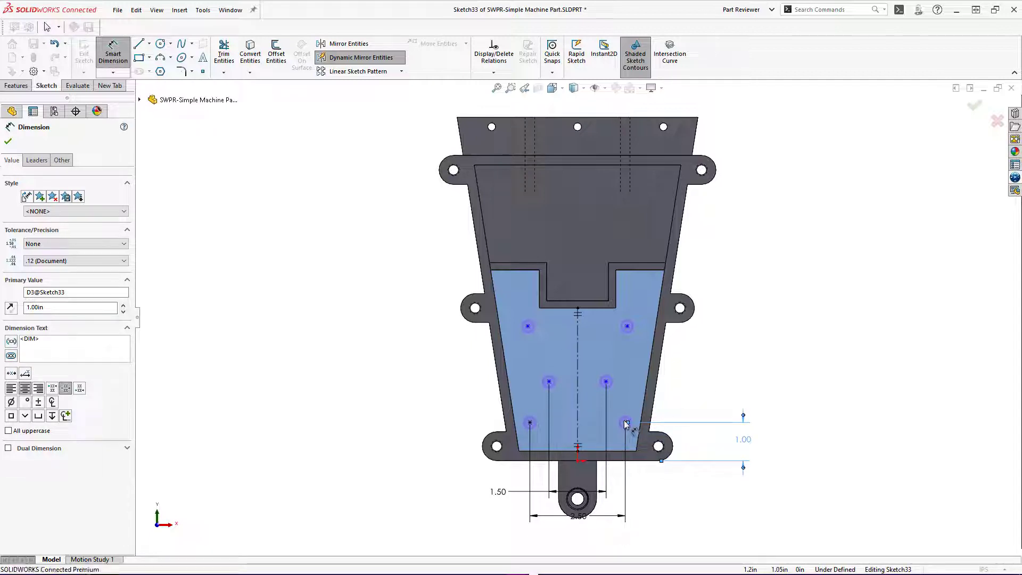
Dimension the vertical distance between the lower right and middle right hole points as 1 in
click(606, 383)
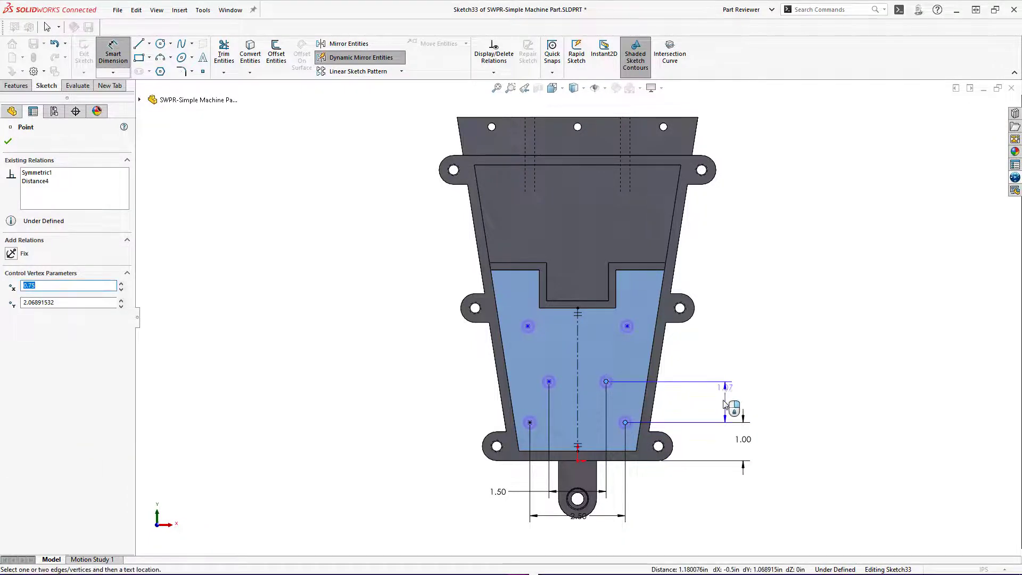
click(721, 408)
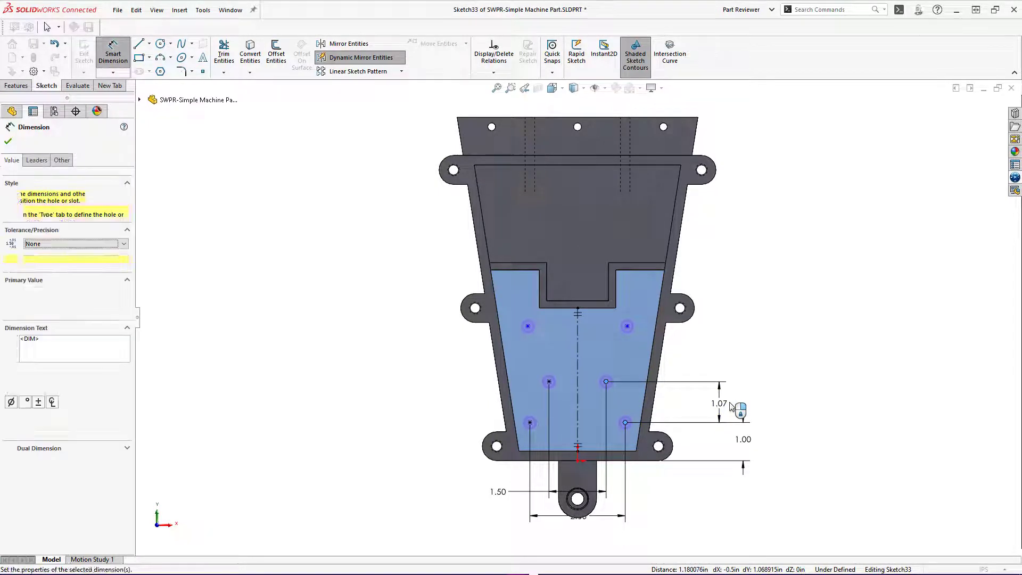
text(1)
key(Return)
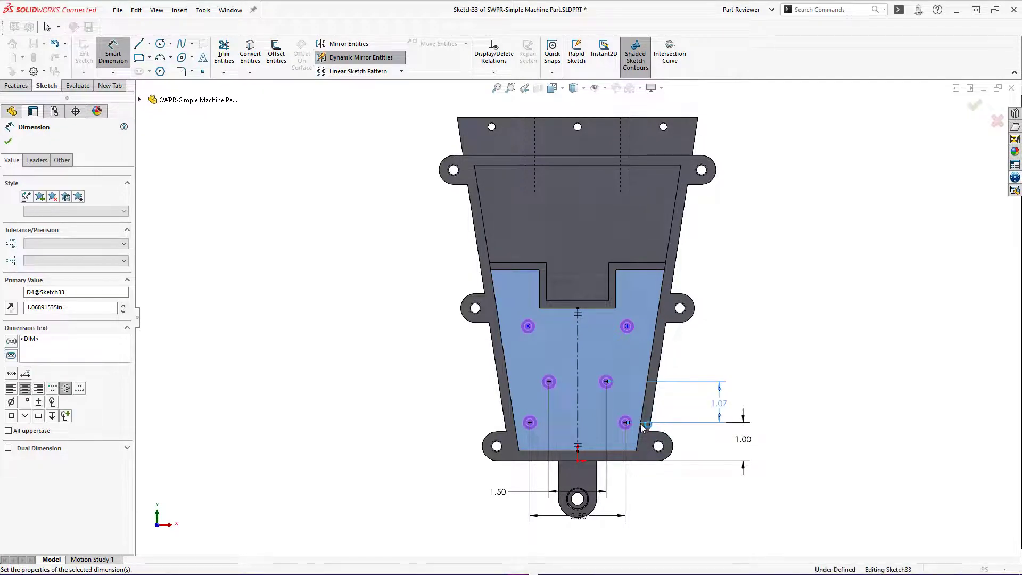
Dimension the vertical distance between the lower right and upper right hole points as 2 in
click(626, 423)
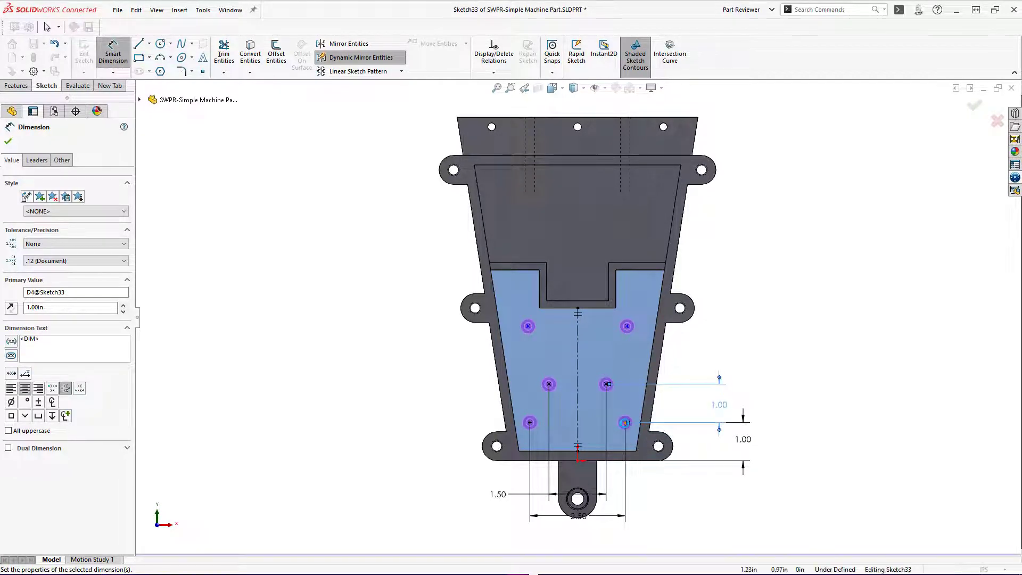
click(628, 326)
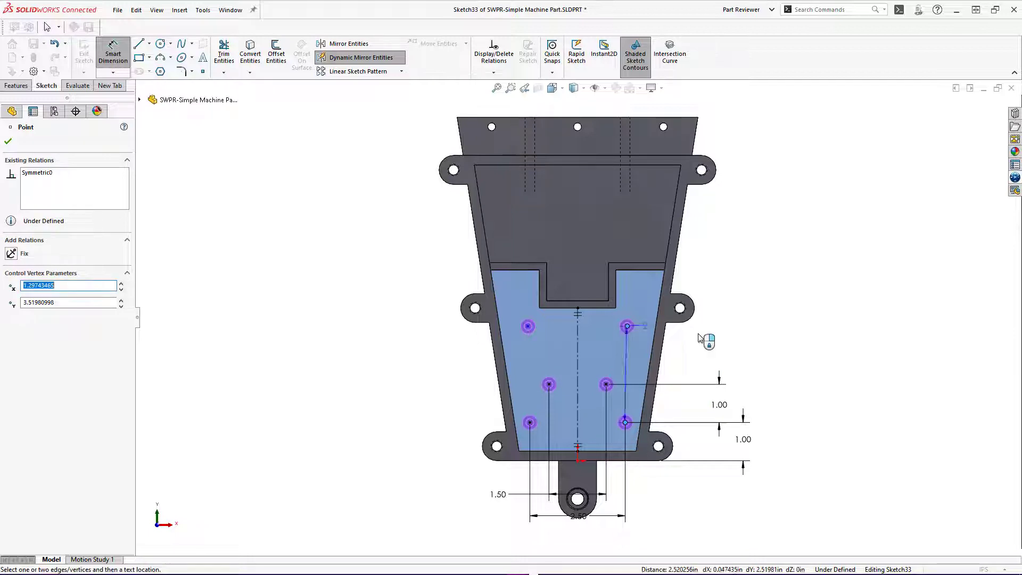
click(790, 375)
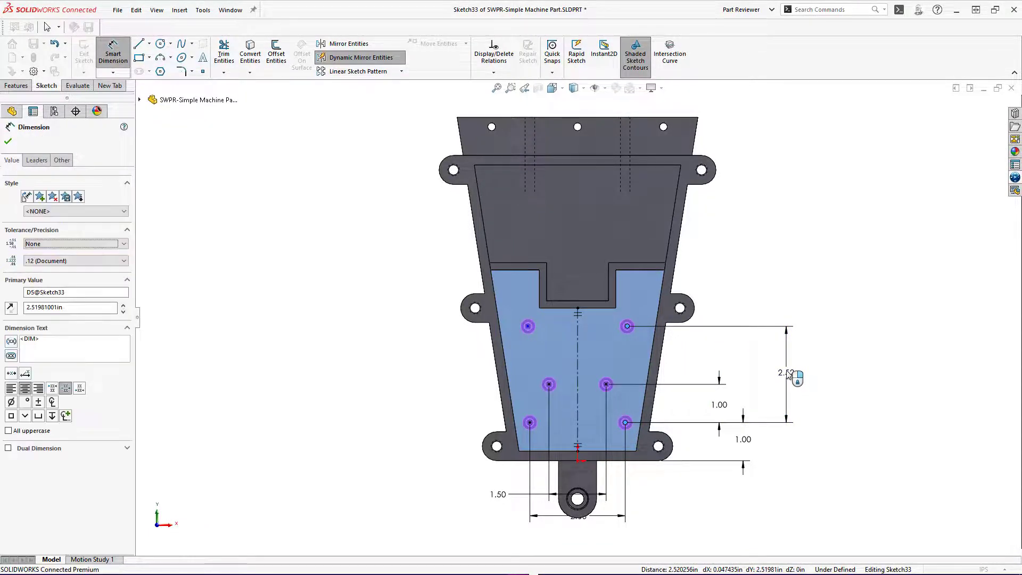
text(2)
key(Return)
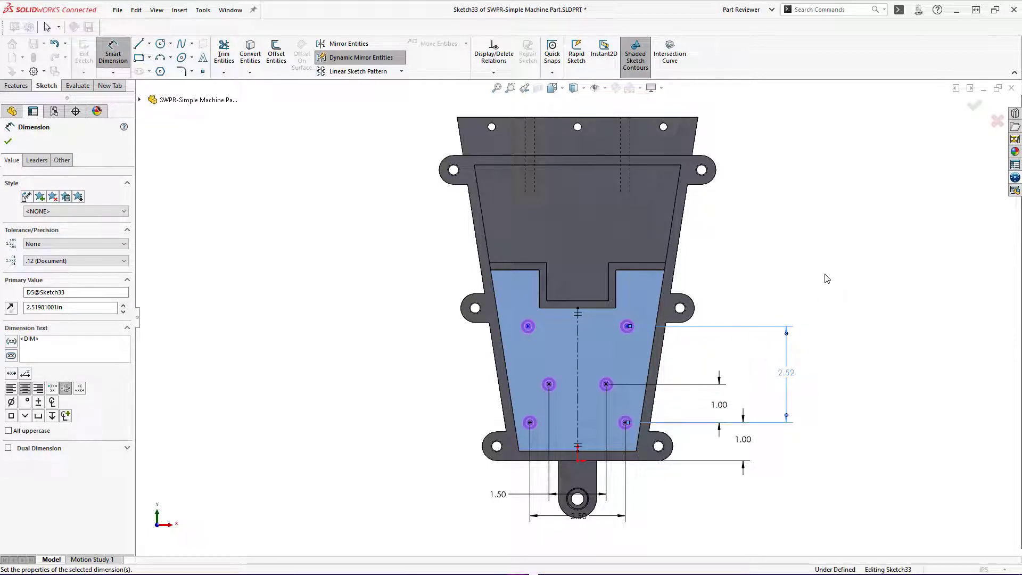
Finish the #10 countersunk hole feature with its six dimensioned positions
click(976, 107)
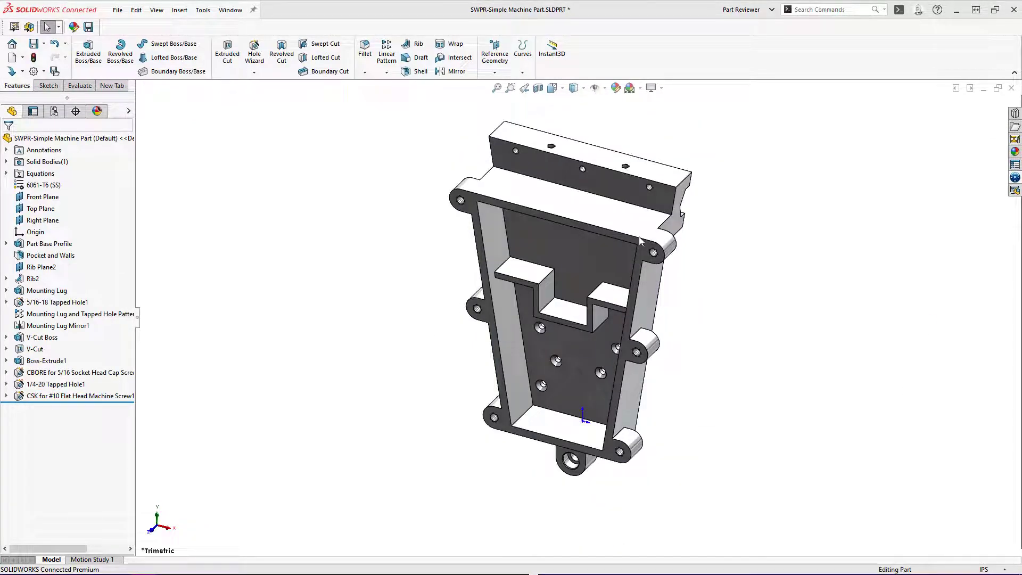
Place two ANSI Inch 1/4 drill-size holes, Through All, side by side on the upper pocket floor inside the rib's notch
click(581, 270)
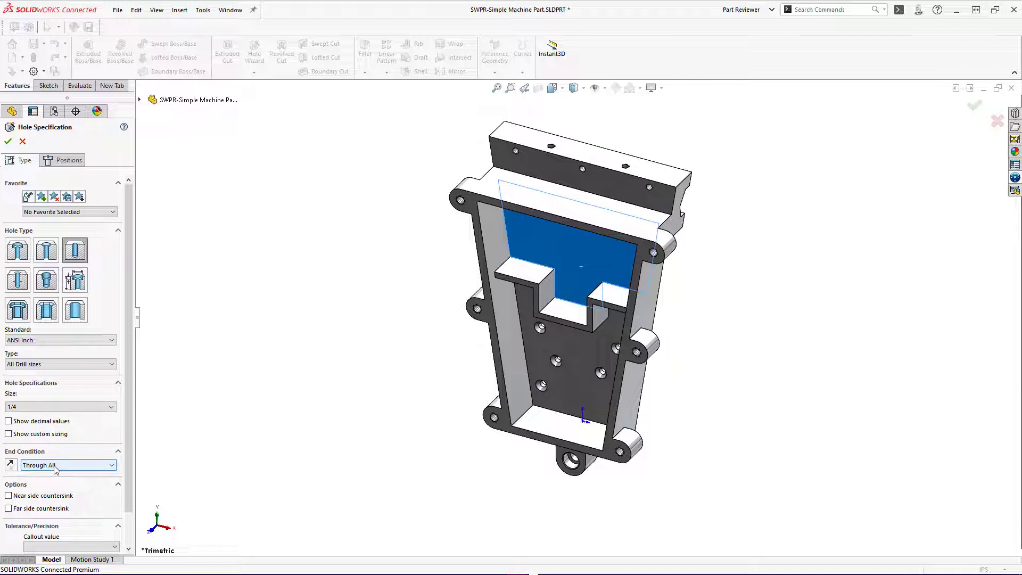
click(66, 161)
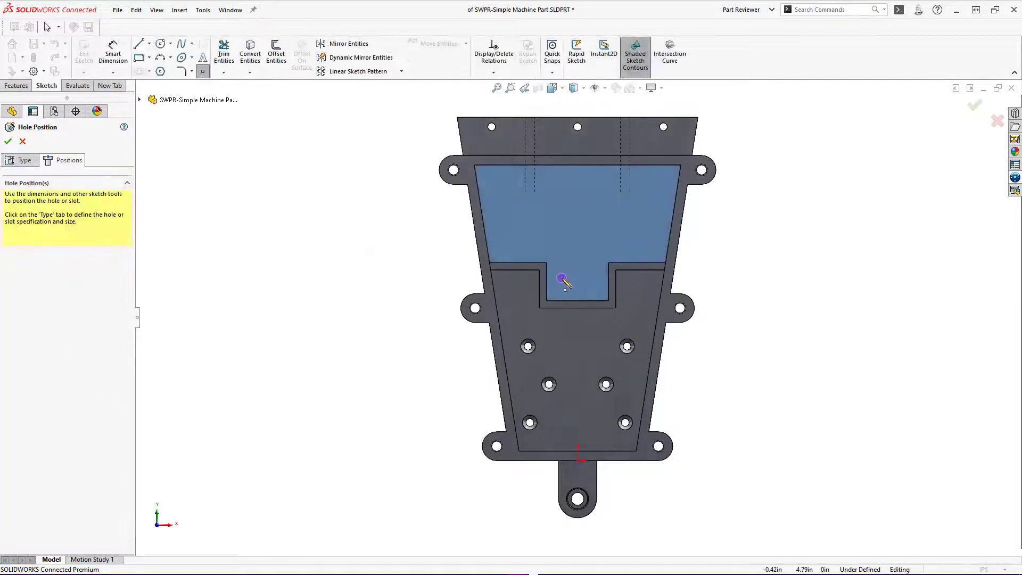
click(561, 278)
click(596, 278)
key(Escape)
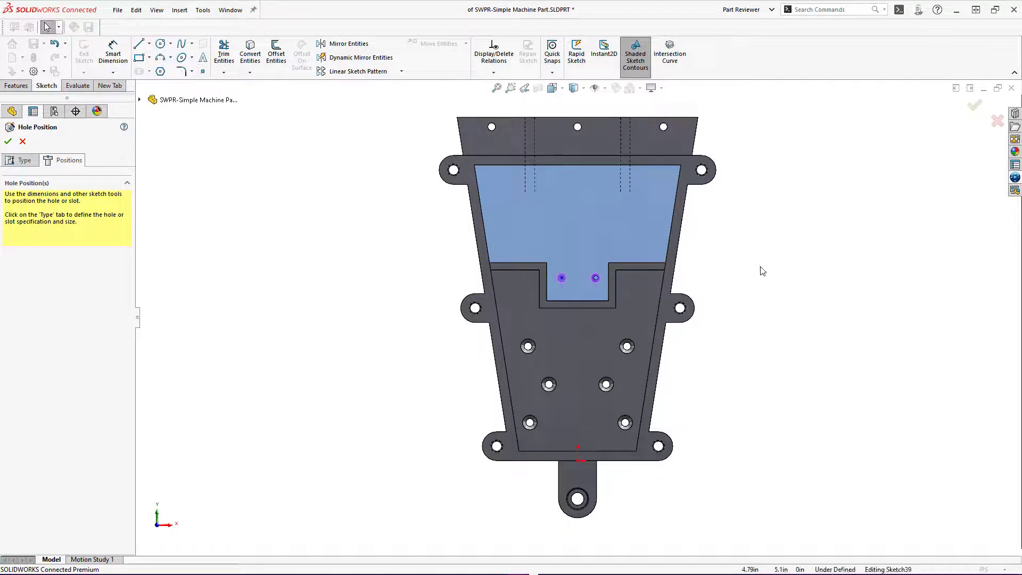
Sketch a vertical centerline about 1.7 in long upward from the midpoint of the notch's lower edge
key(s)
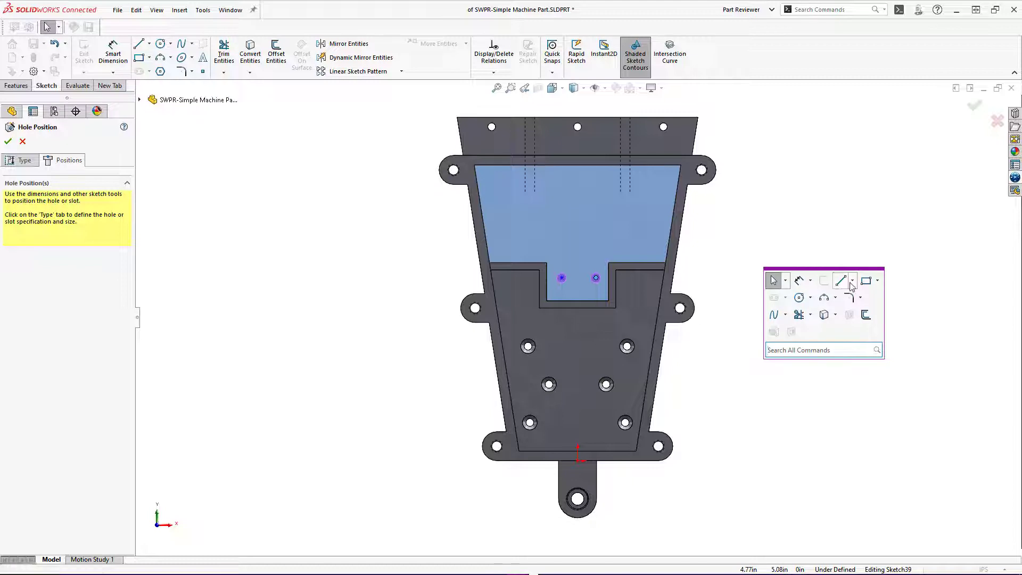
click(854, 283)
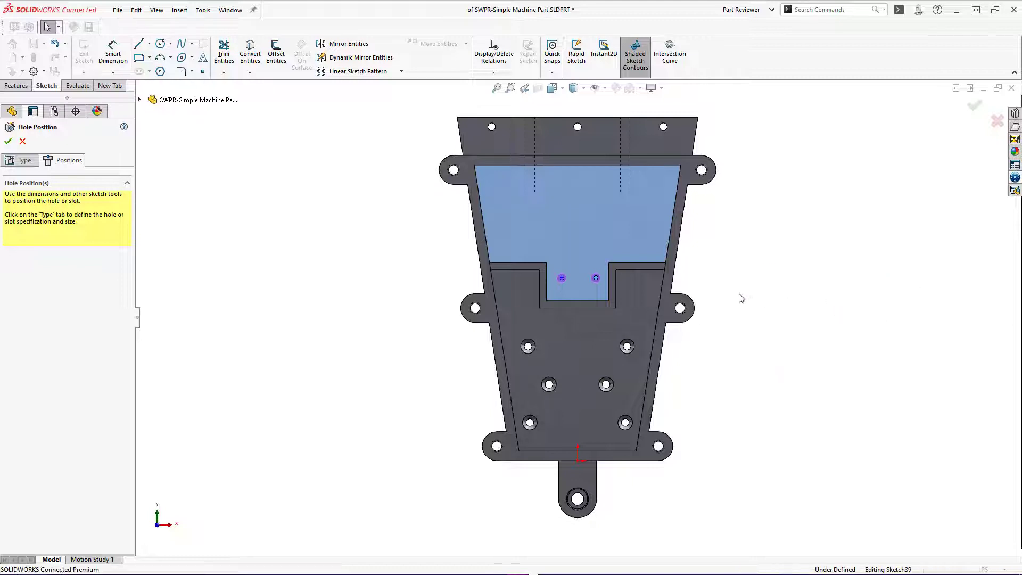
click(579, 301)
click(578, 236)
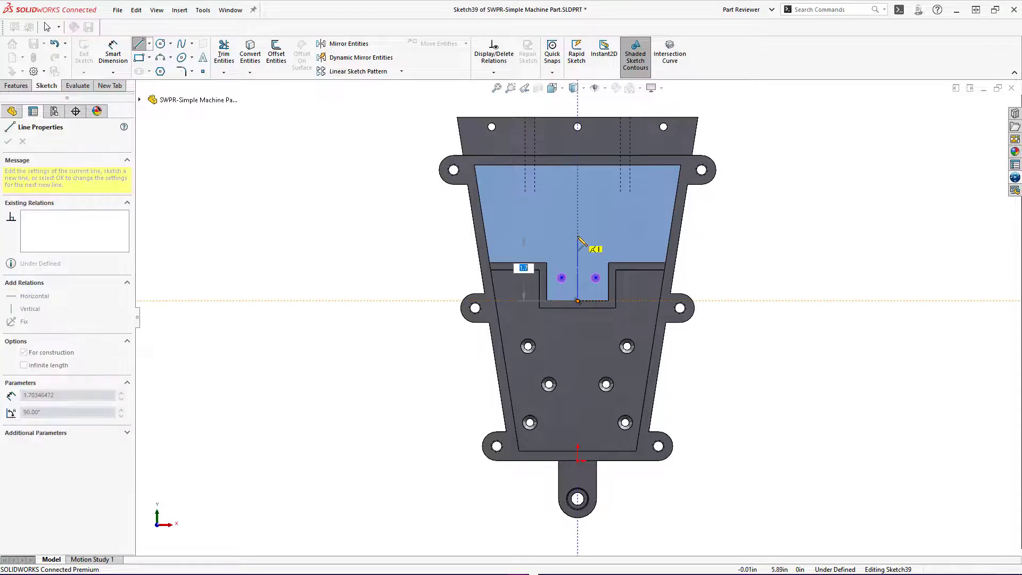
key(Escape)
key(Escape)
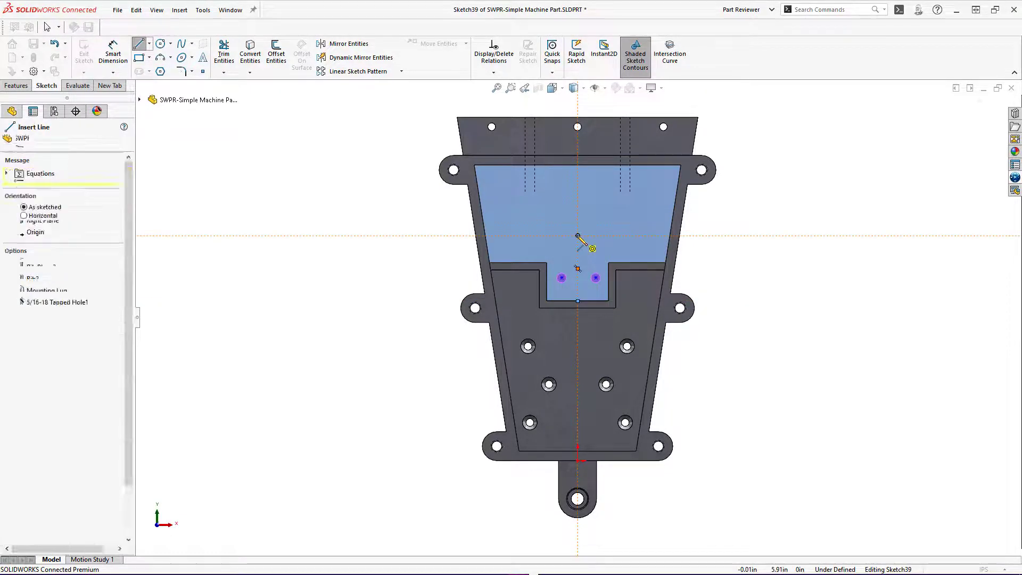
Make the two 1/4 in hole points symmetric about the vertical centerline
click(562, 278)
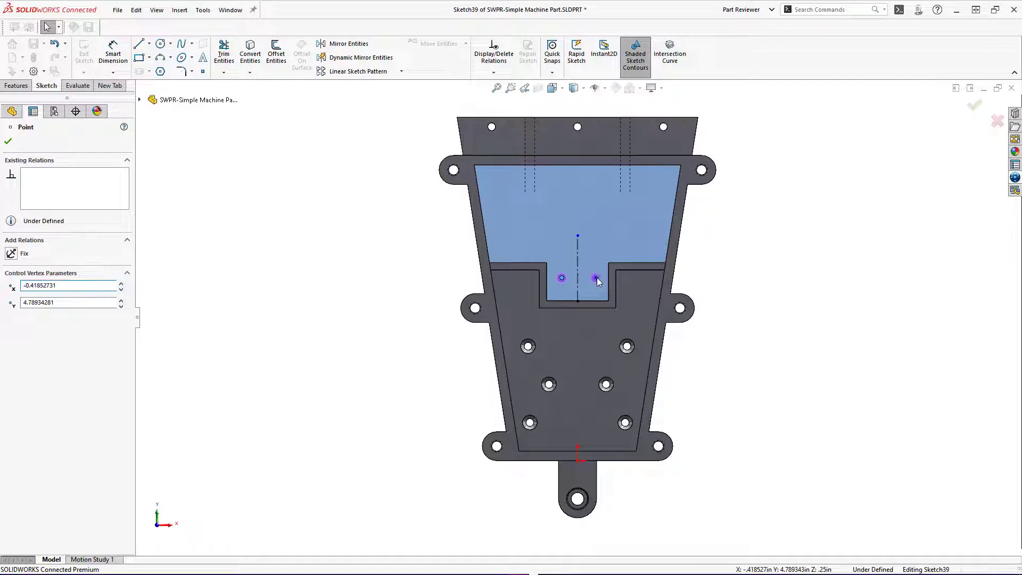
ctrl+click(596, 278)
ctrl+click(595, 279)
ctrl+click(596, 278)
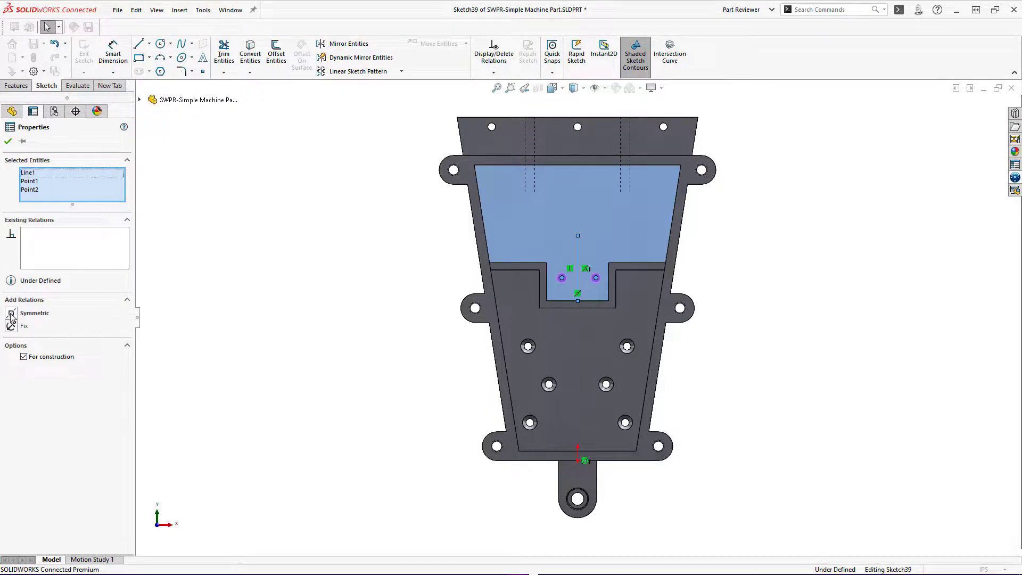
click(11, 313)
click(252, 317)
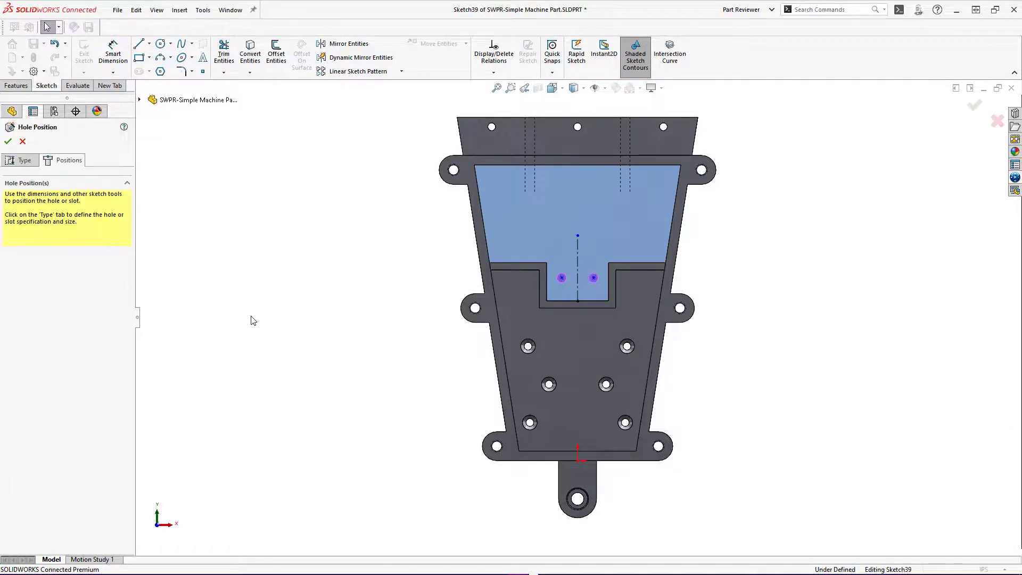
Dimension the right 1/4 in hole point 4.63 in above the part body's outer bottom edge
key(s)
click(289, 332)
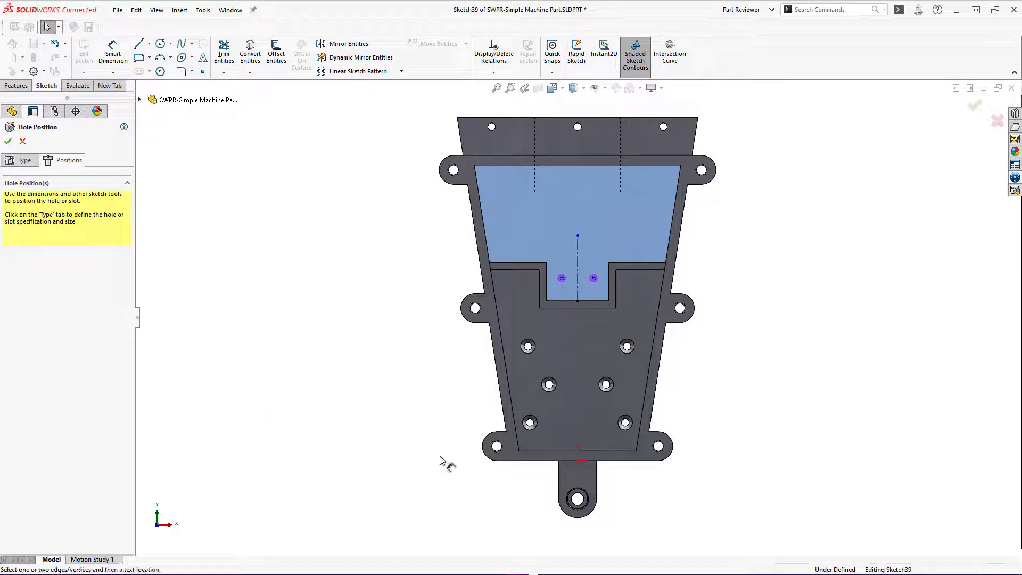
click(646, 461)
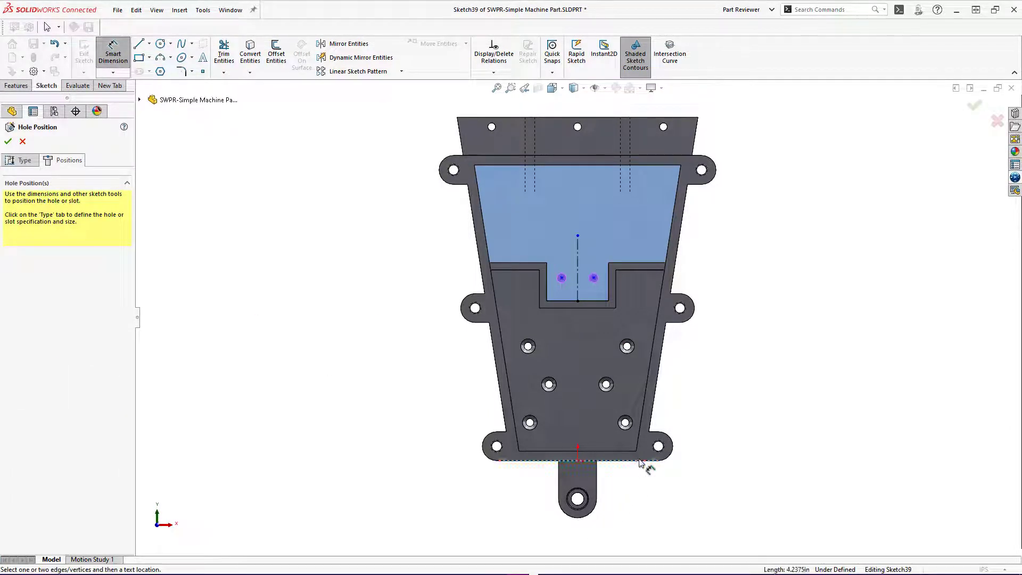
click(595, 280)
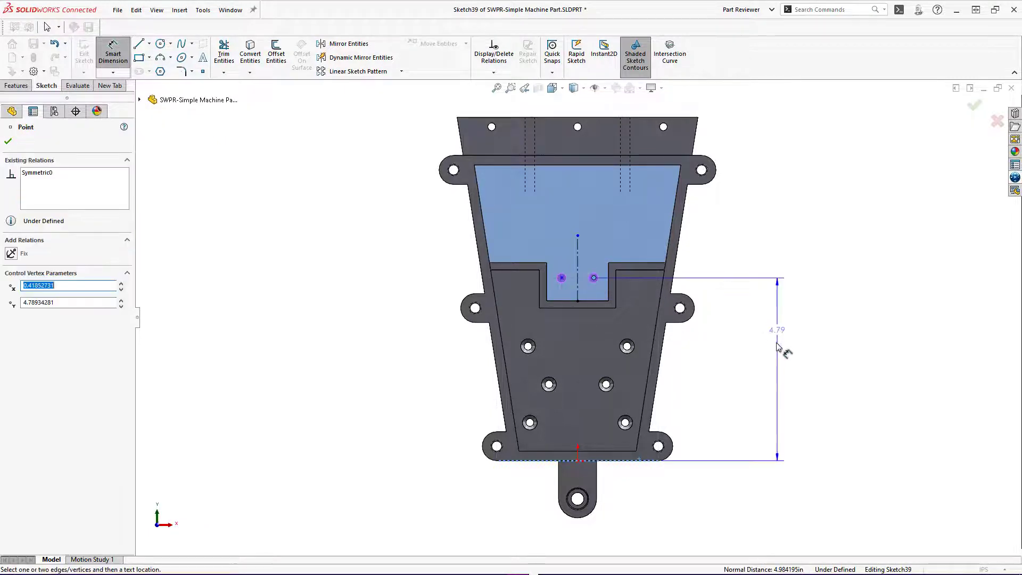
click(771, 379)
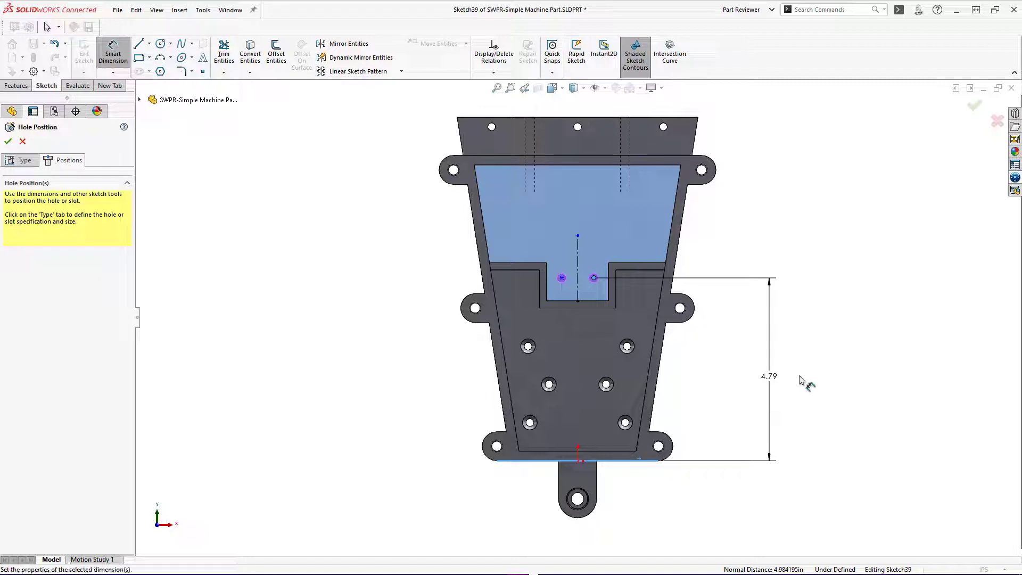
text(4.63)
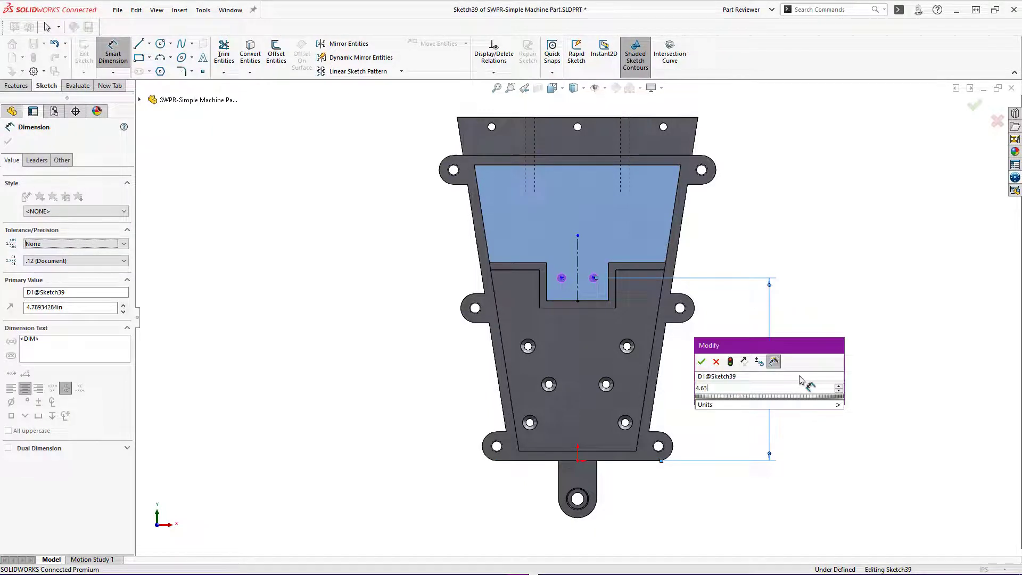
key(Return)
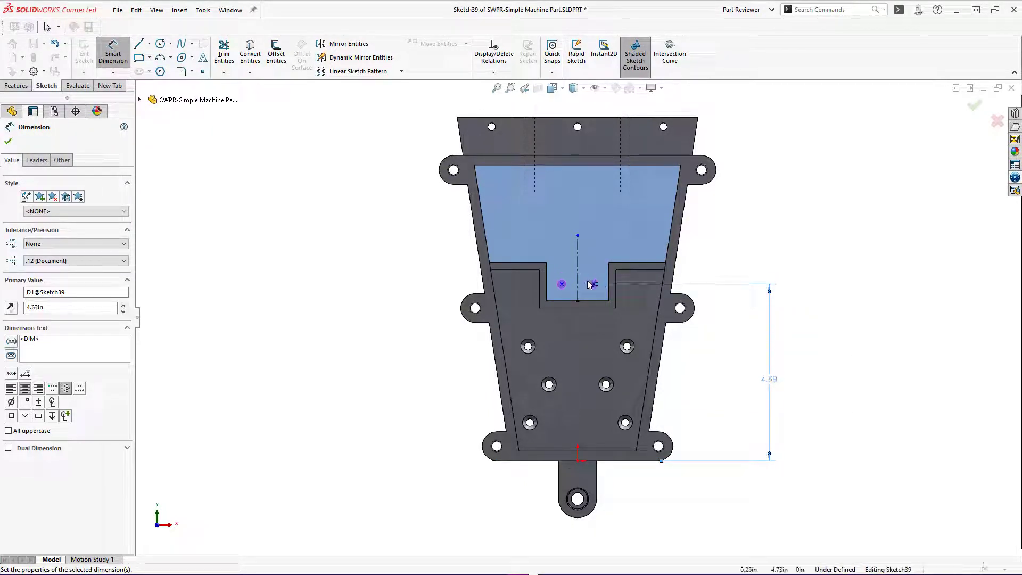
Dimension the horizontal spacing between the two 1/4 in hole points as 0.75 in and finish the hole feature
click(561, 285)
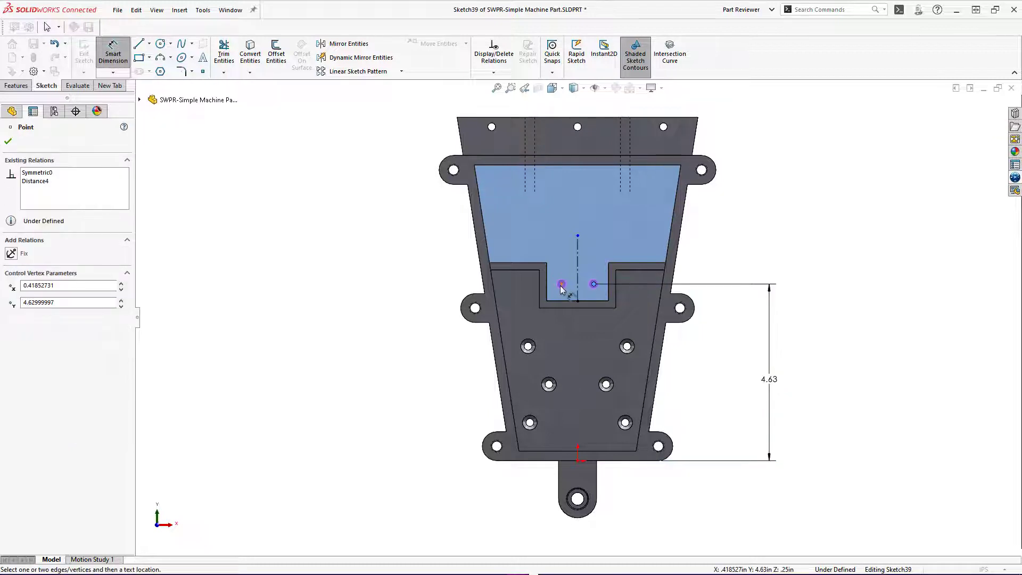
click(593, 284)
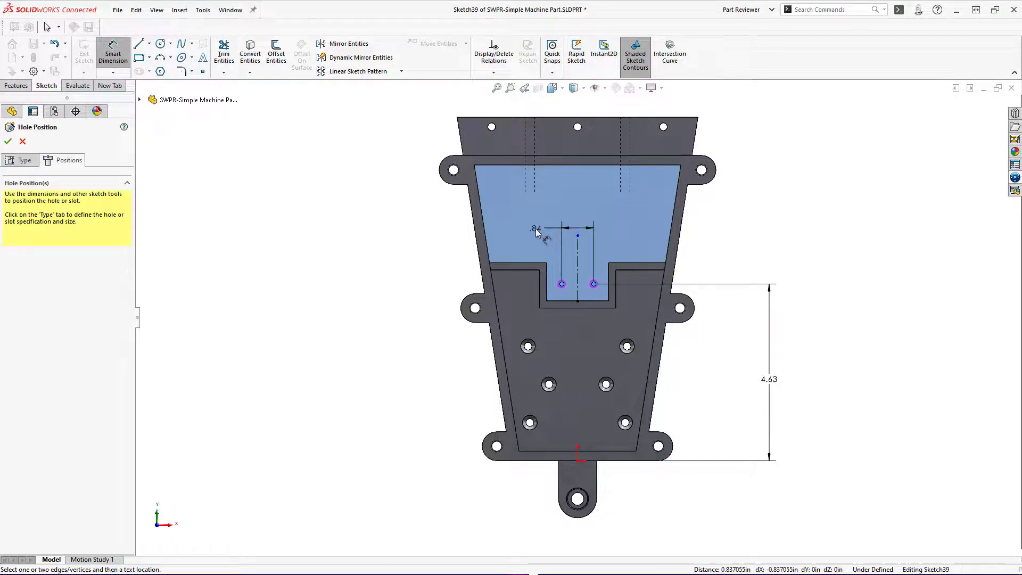
click(536, 230)
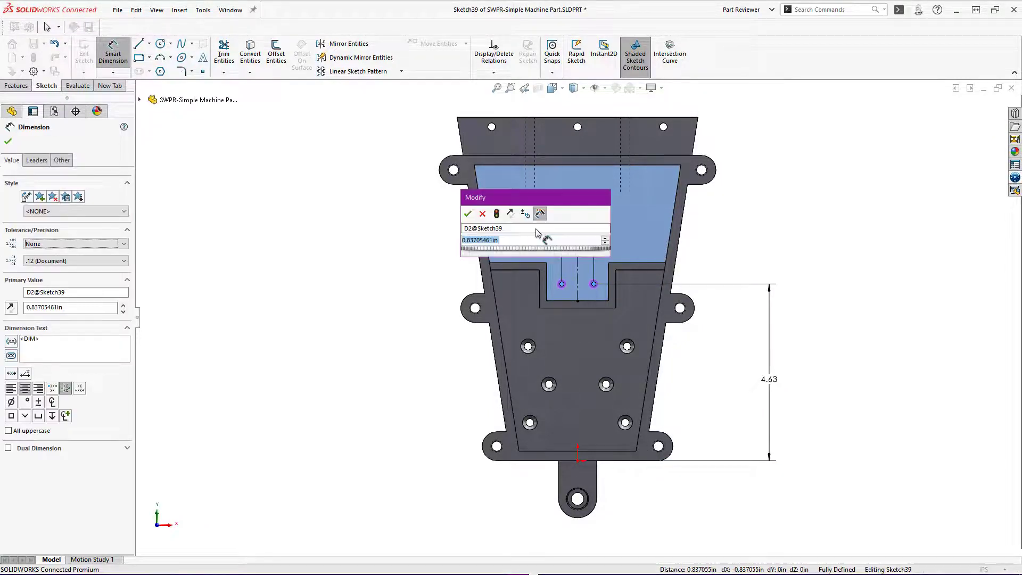
key(Return)
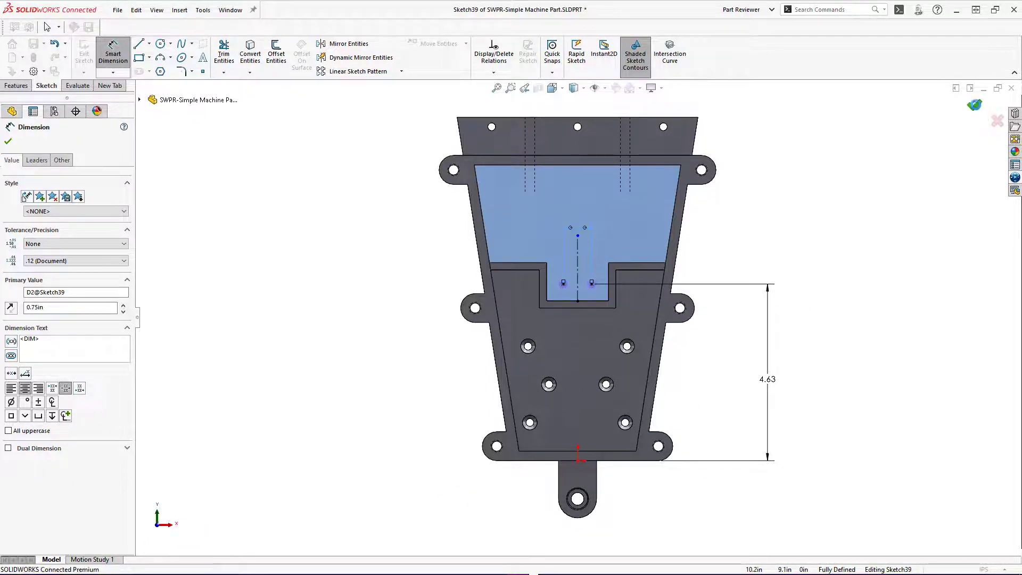
click(975, 105)
click(975, 105)
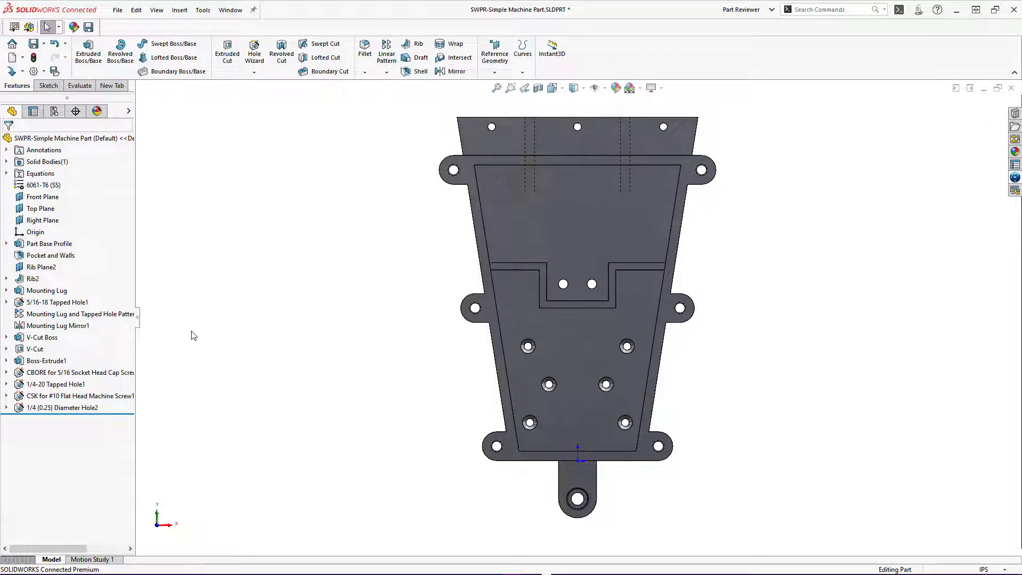
Set up a linear pattern of the 1/4 in holes upward along the notch's vertical edge, with 0.5 in spacing and 5 instances
click(39, 411)
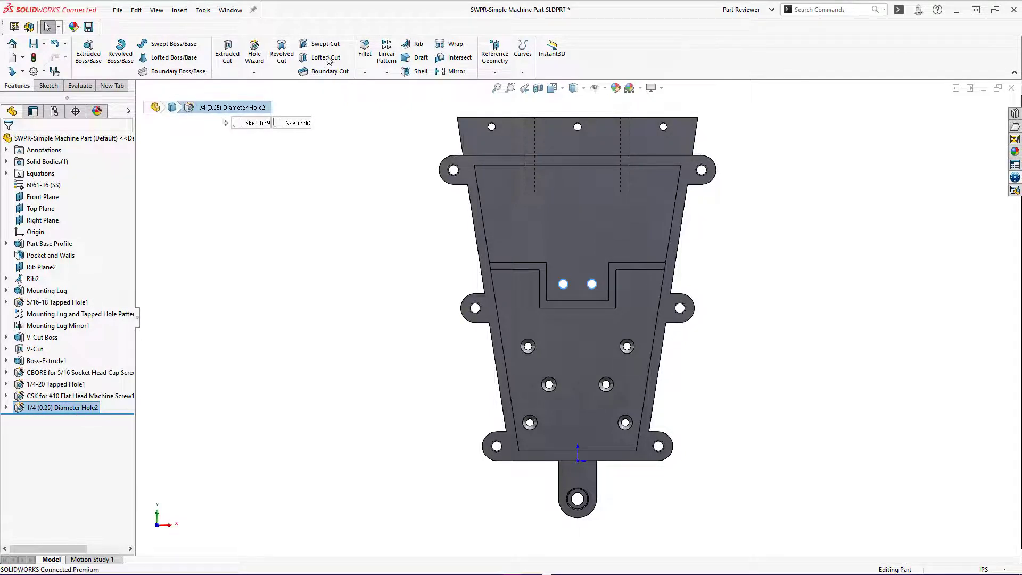
click(386, 54)
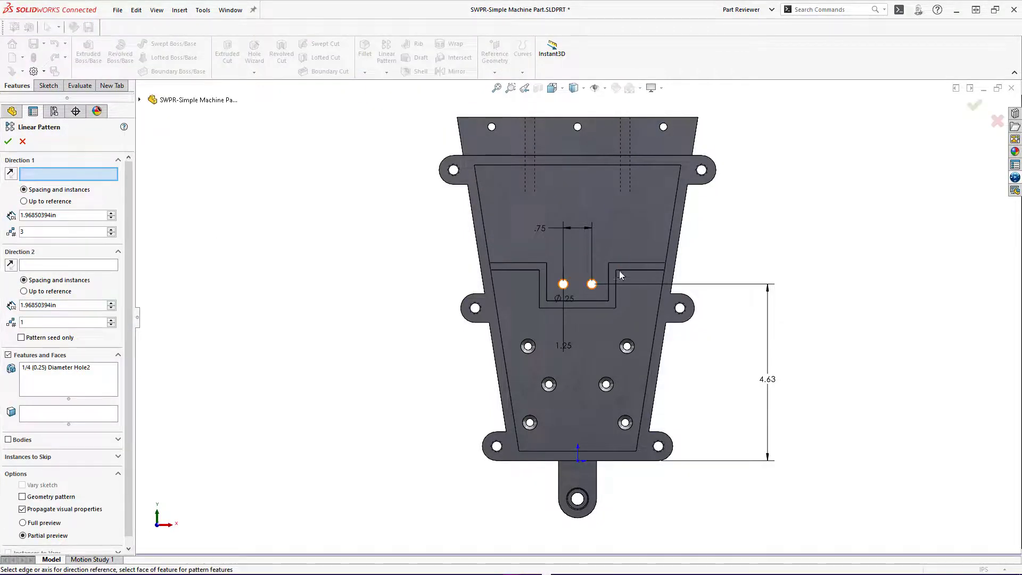
click(610, 285)
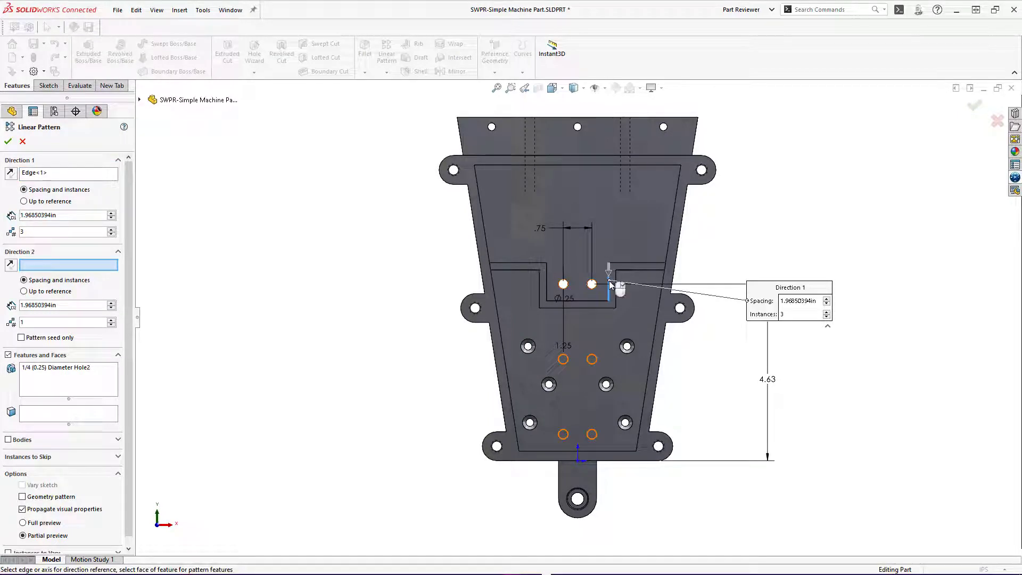
click(11, 173)
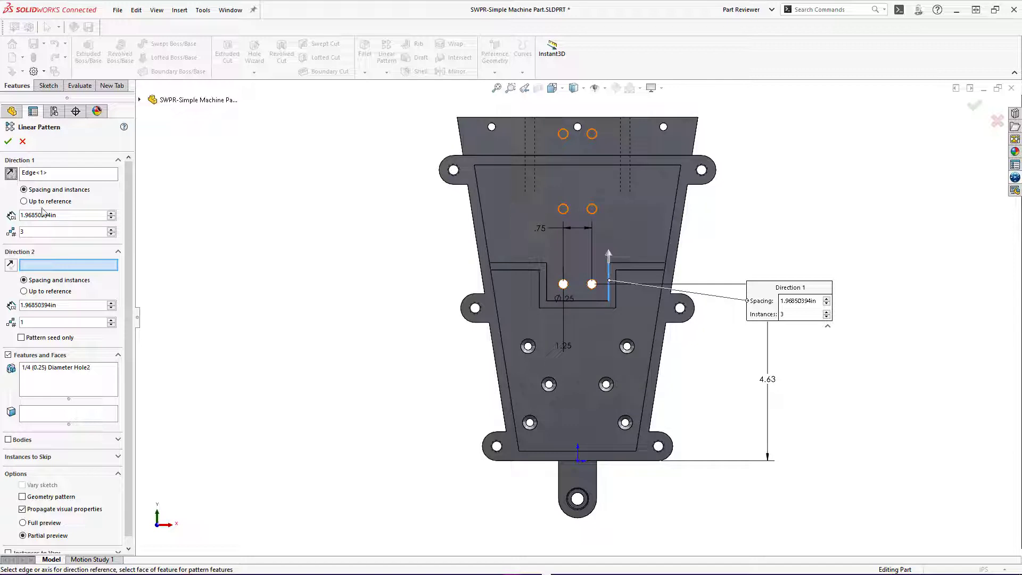
click(65, 217)
text(0.5)
key(Return)
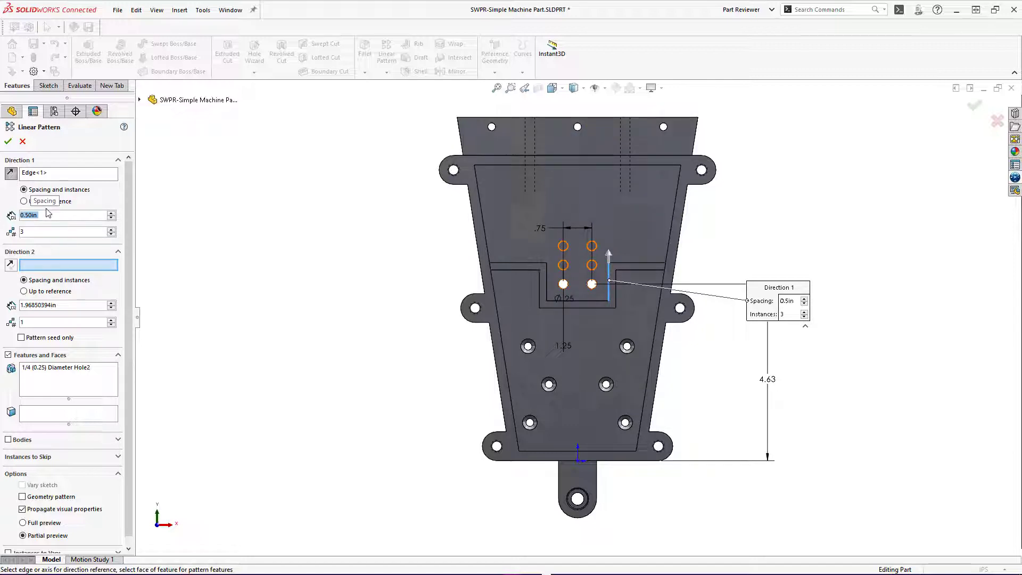
click(111, 230)
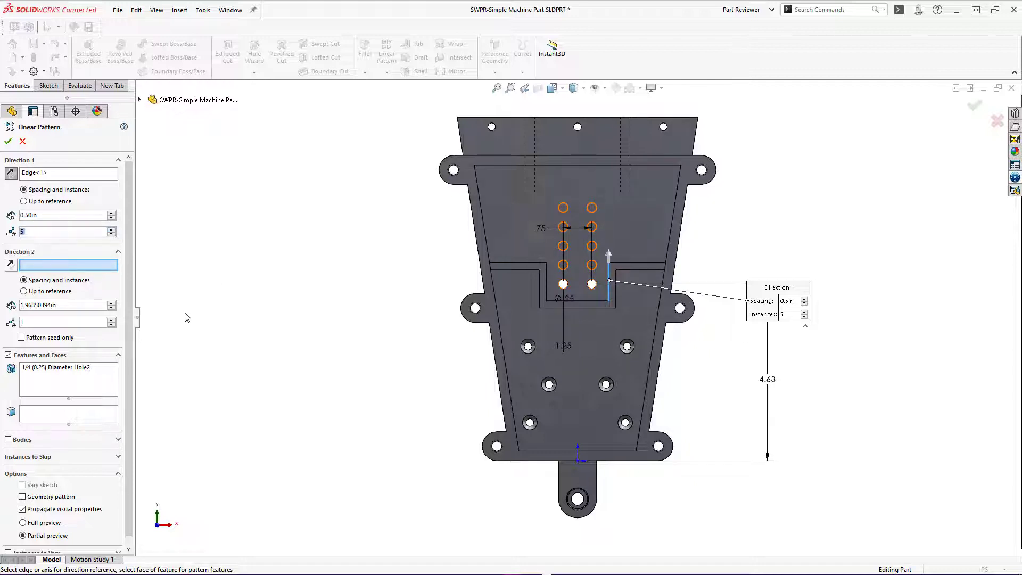
Skip the third instance of the 1/4 in hole pattern and complete the linear pattern
scroll(120, 445, down, 1)
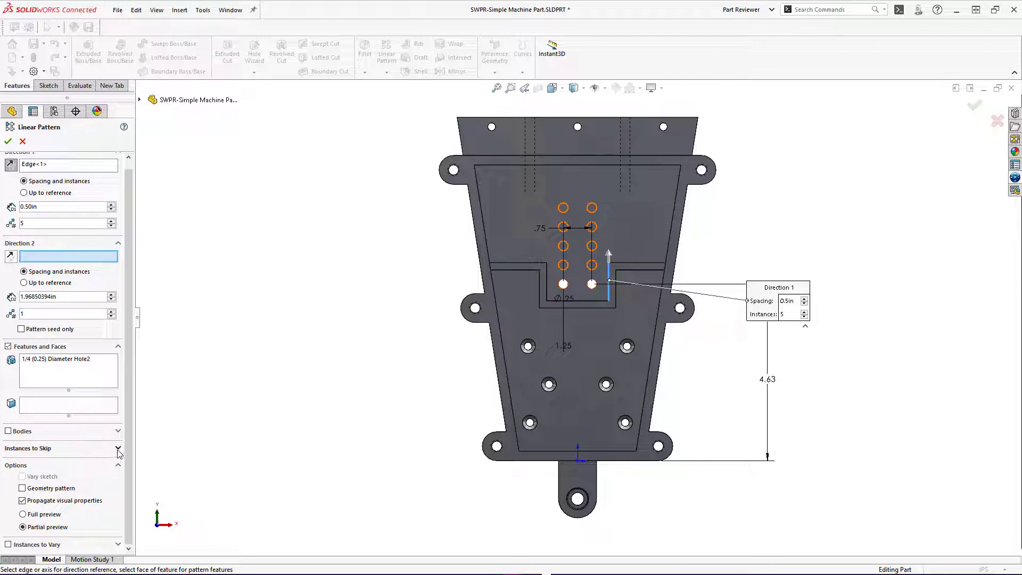
click(118, 450)
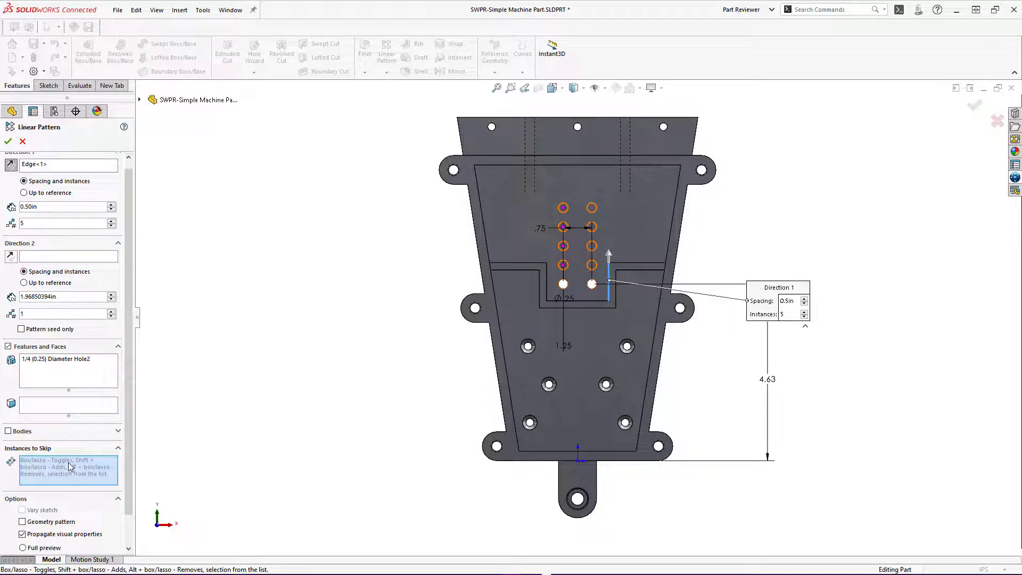
scroll(70, 466, down, 3)
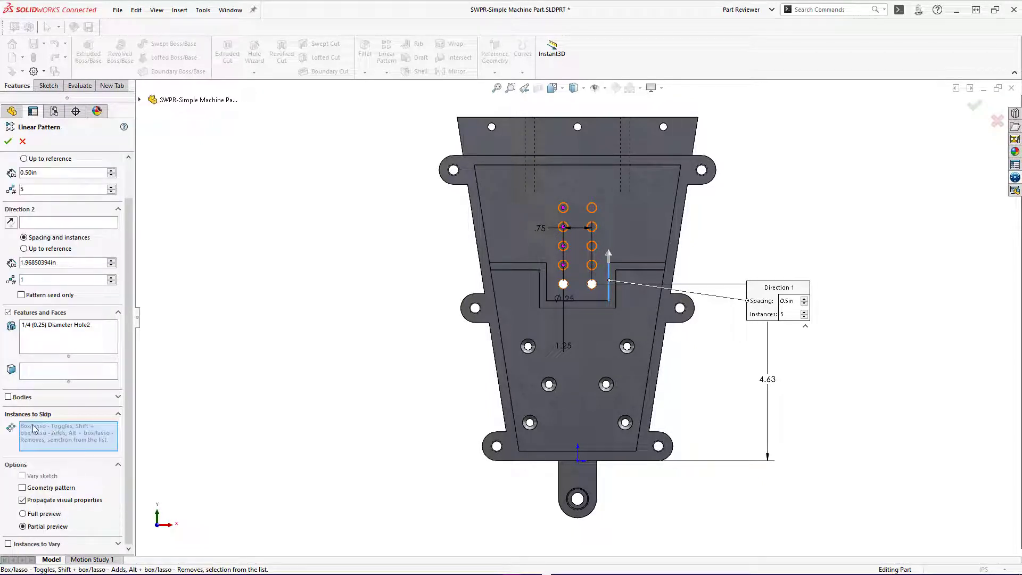
click(563, 246)
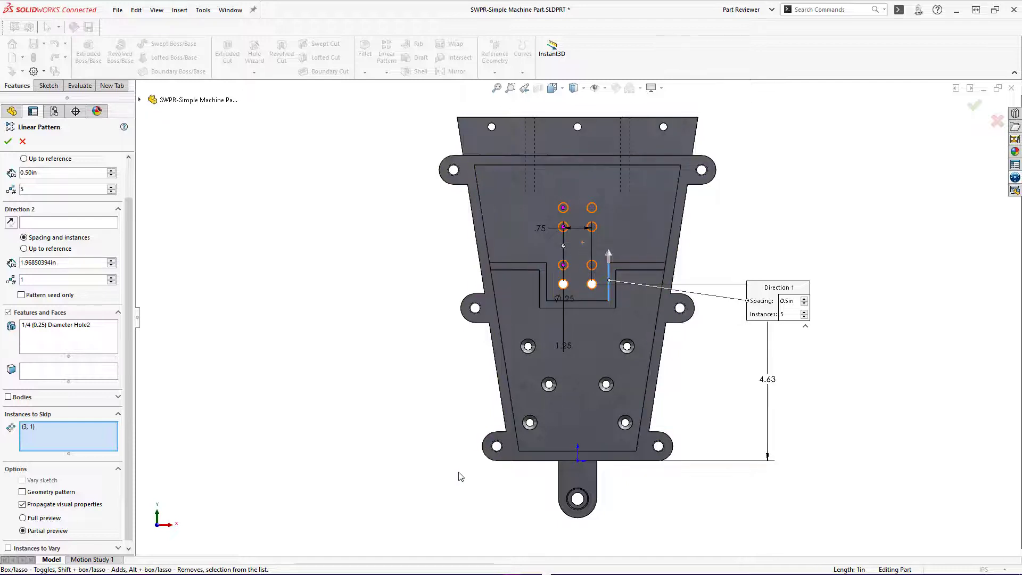
click(973, 106)
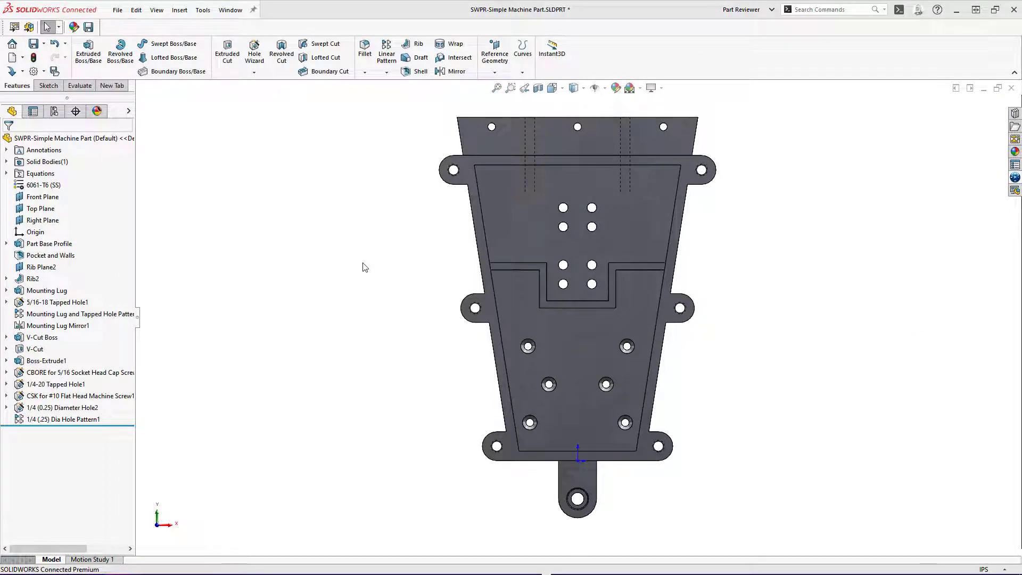
click(516, 216)
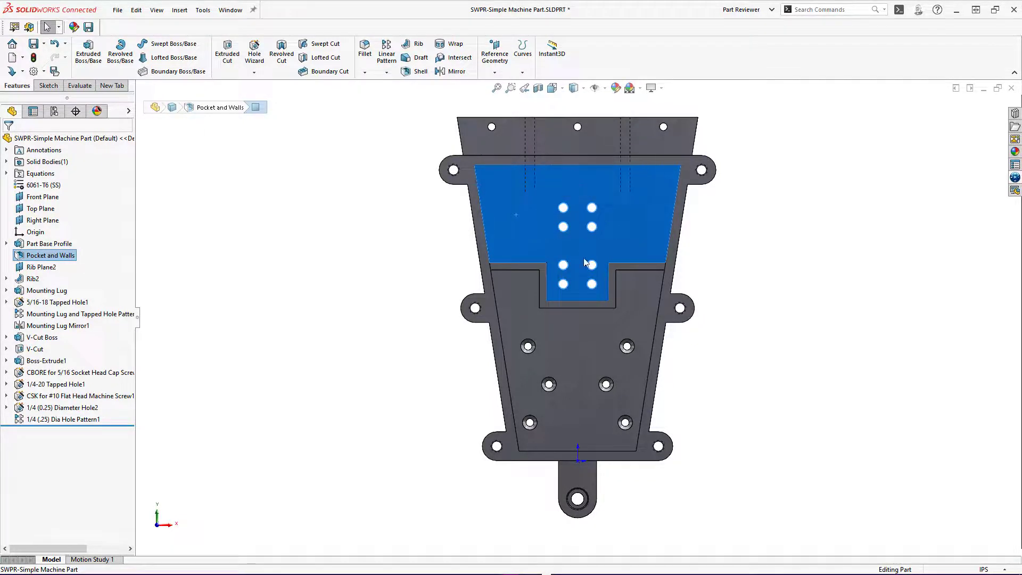
click(361, 390)
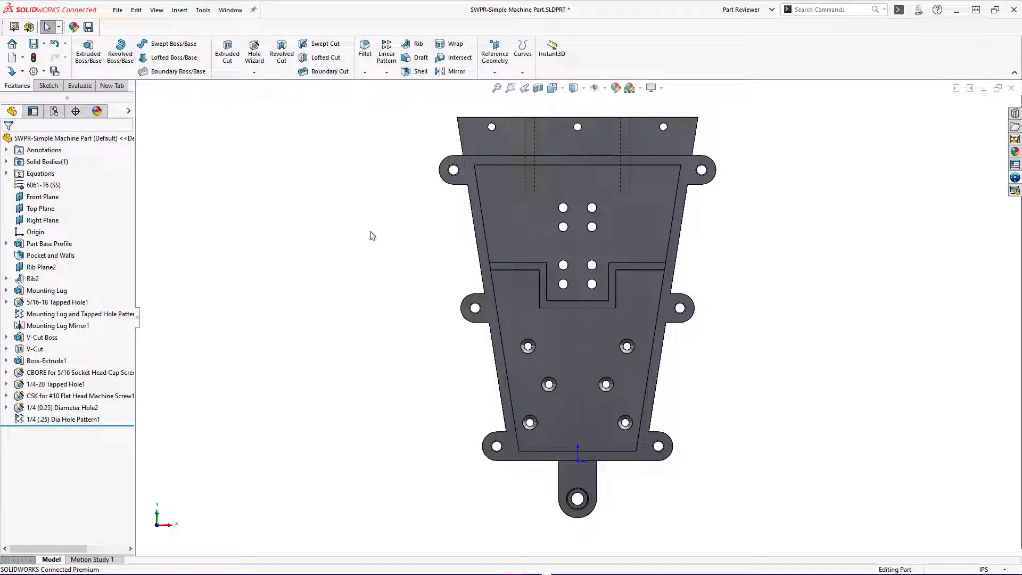
Set up a 1 in ANSI Inch Through All hole and place two horizontally aligned hole points on the upper pocket floor, either side of the 1/4 in holes
click(254, 56)
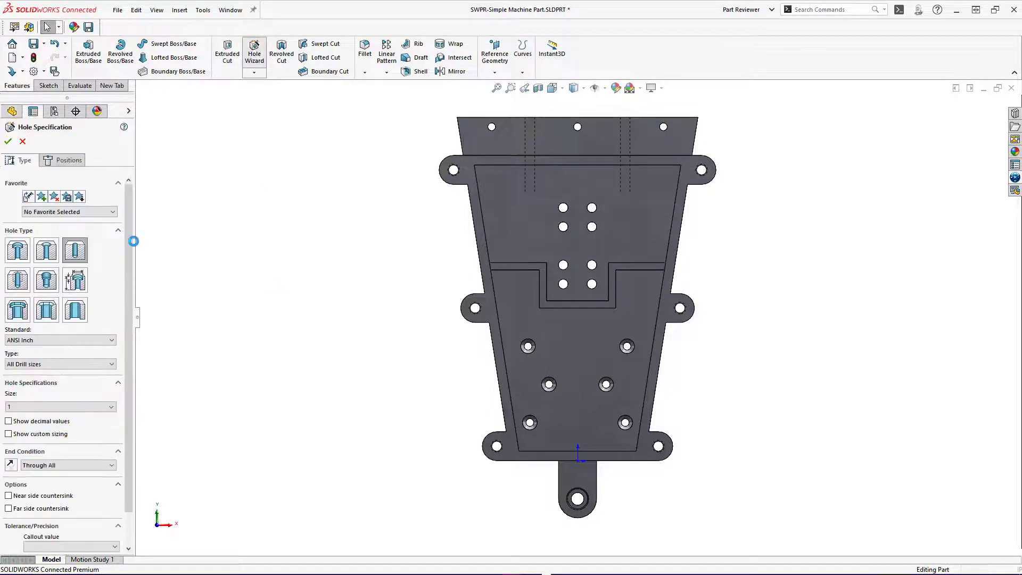
click(79, 259)
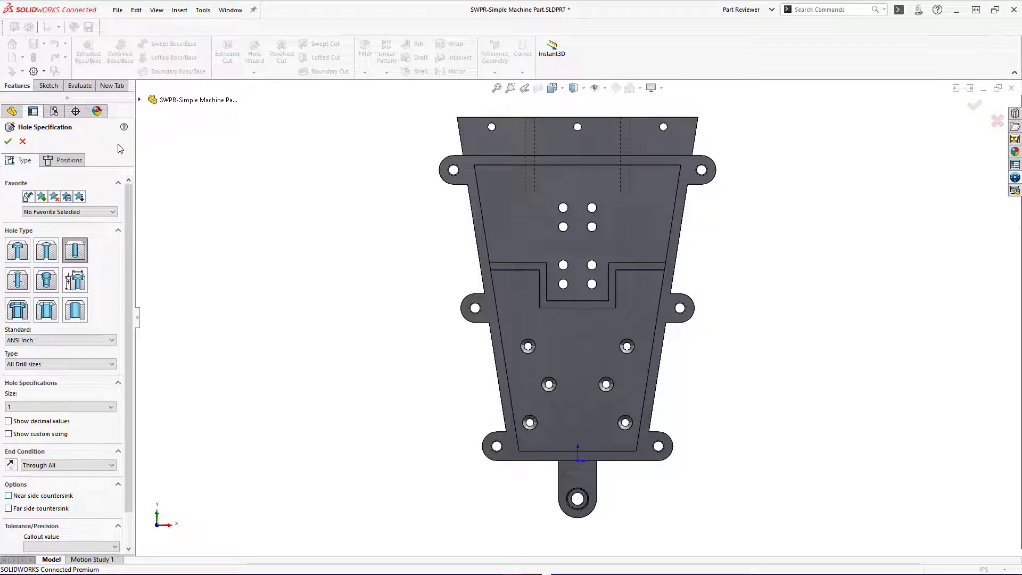
click(69, 160)
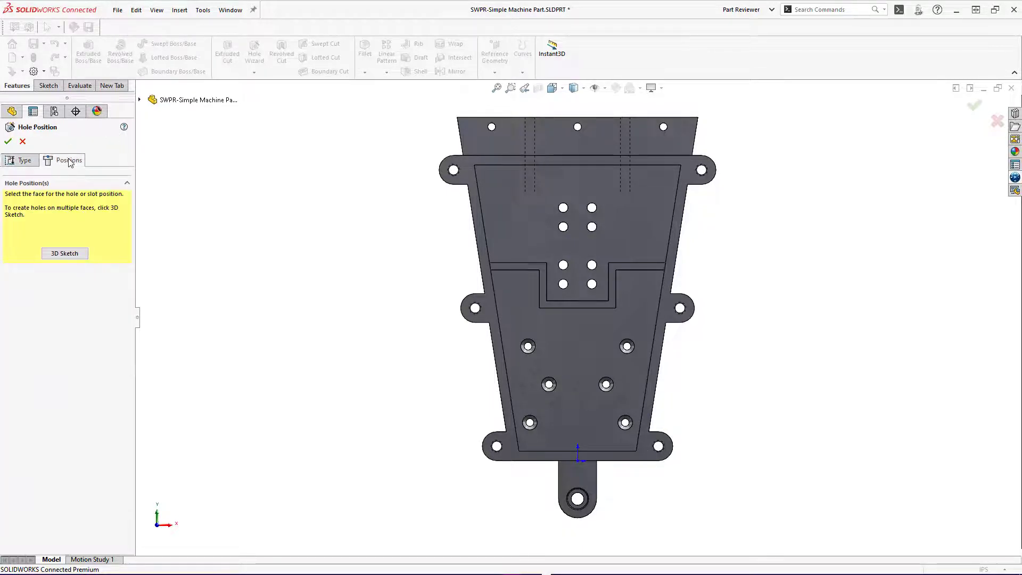
click(516, 219)
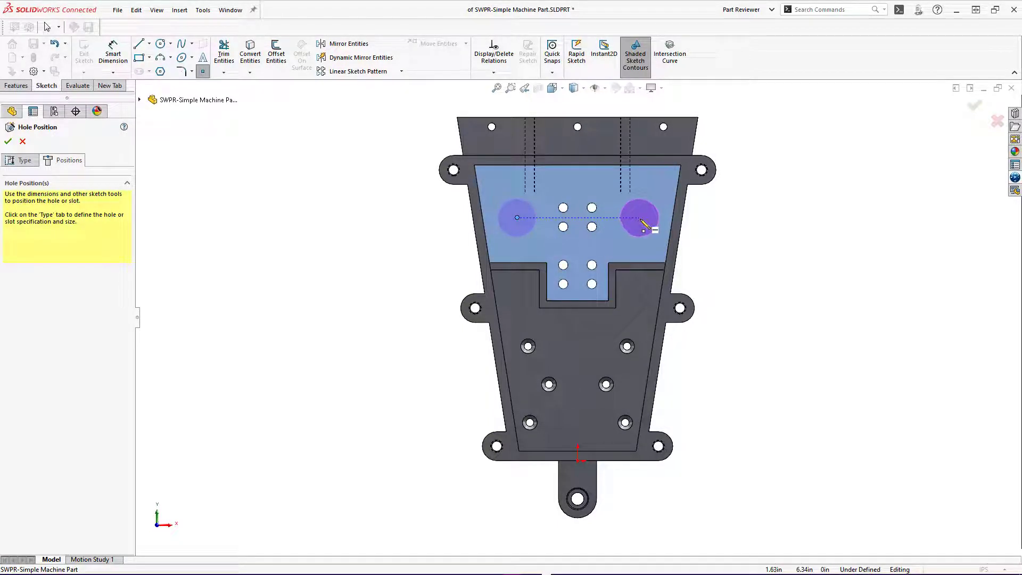
click(640, 219)
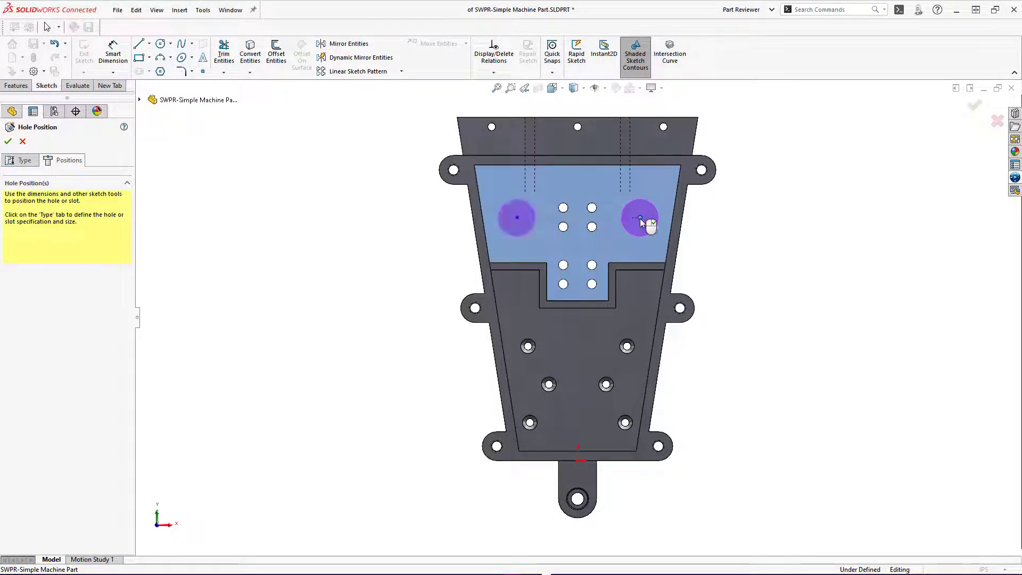
key(Escape)
Sketch a vertical centerline from the midpoint of the notch's bottom edge to the midpoint of the pocket's upper edge
key(s)
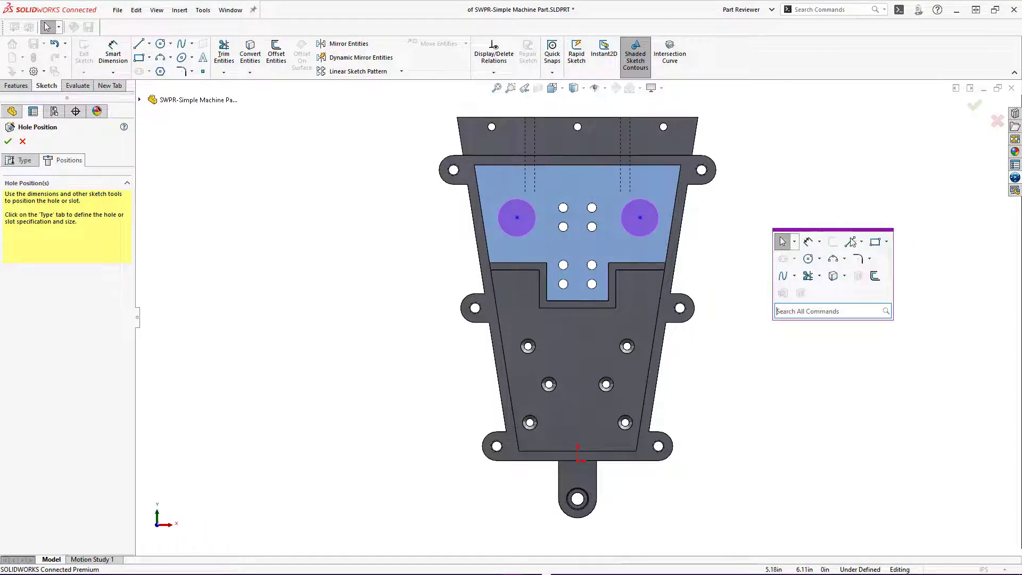
click(861, 242)
click(861, 273)
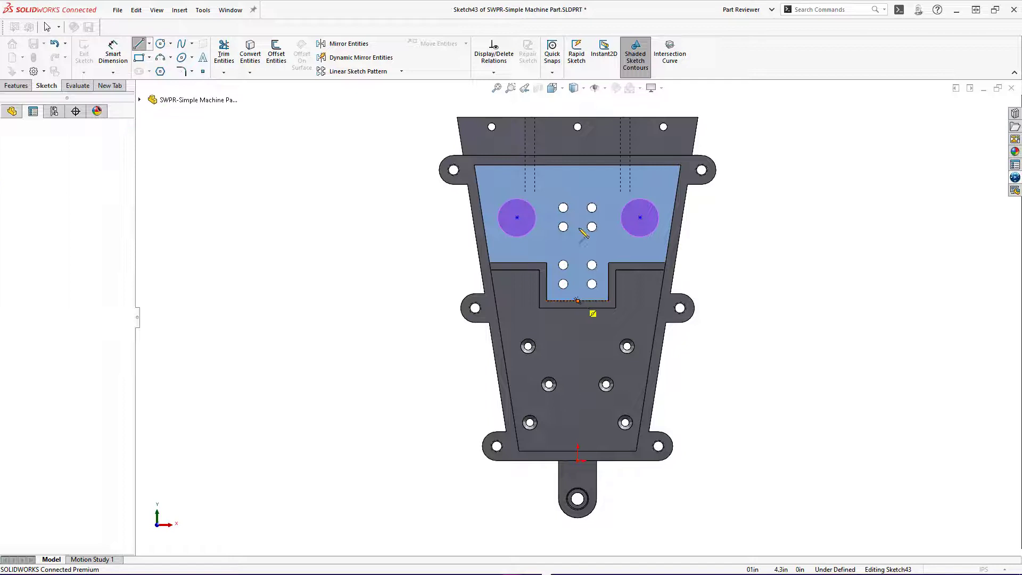
click(578, 166)
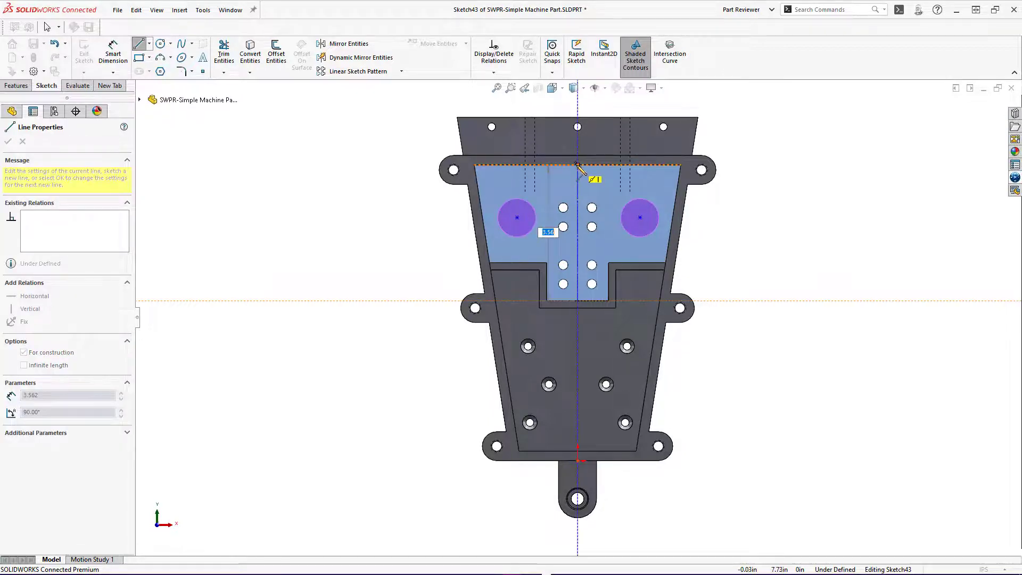
key(Escape)
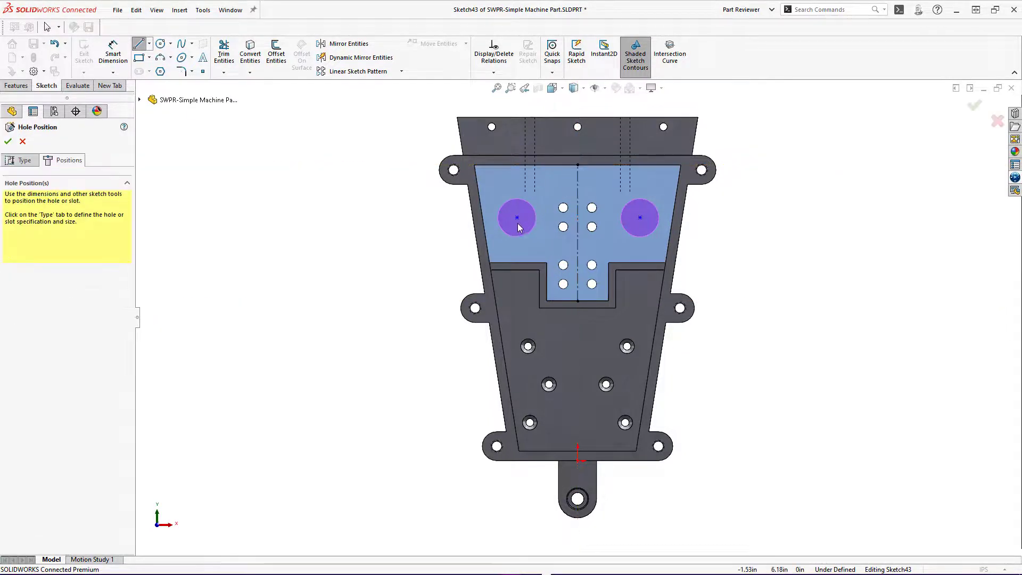
Make the two 1 in hole points symmetric about the vertical centerline
click(518, 217)
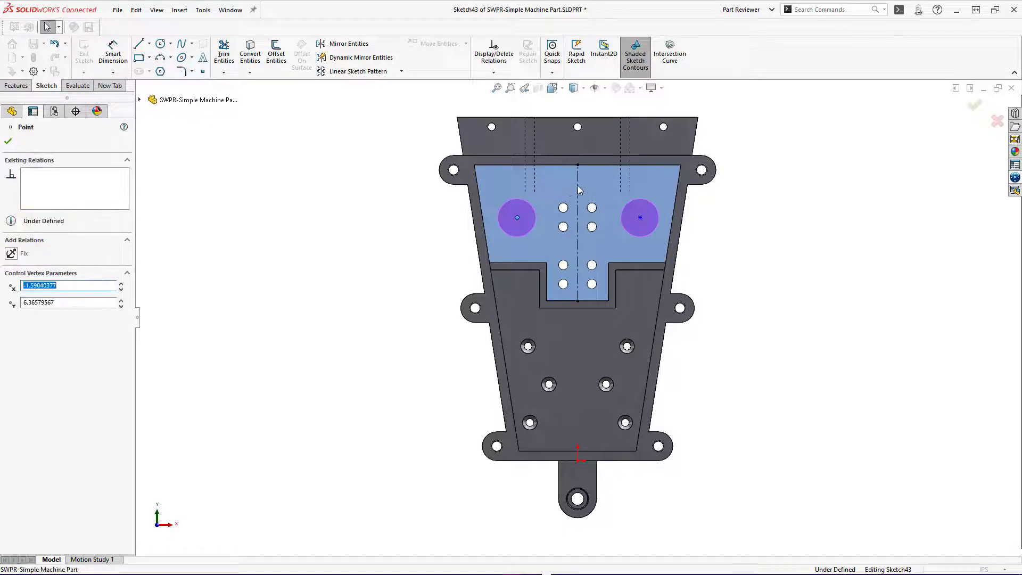
ctrl+click(638, 217)
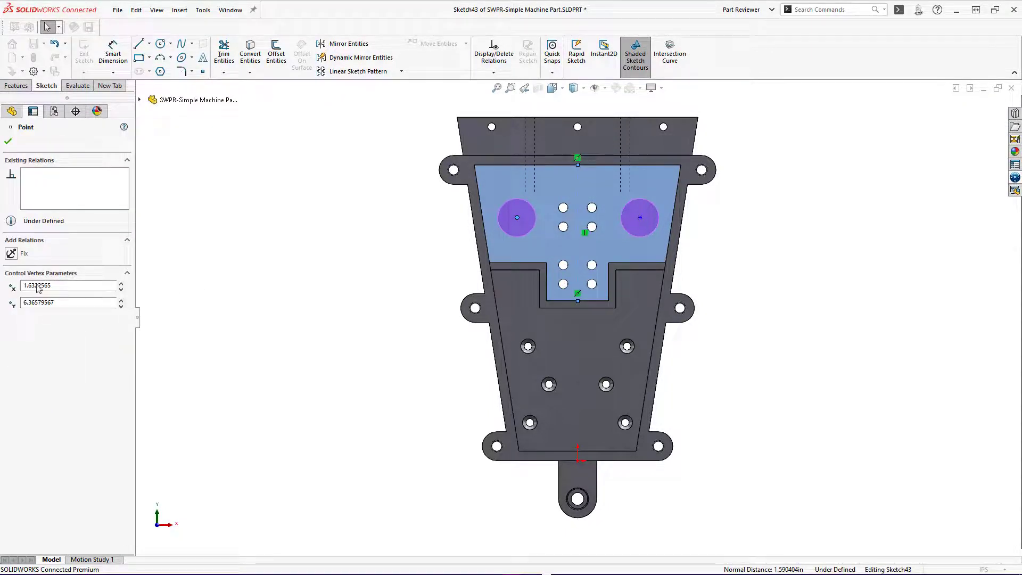
click(11, 314)
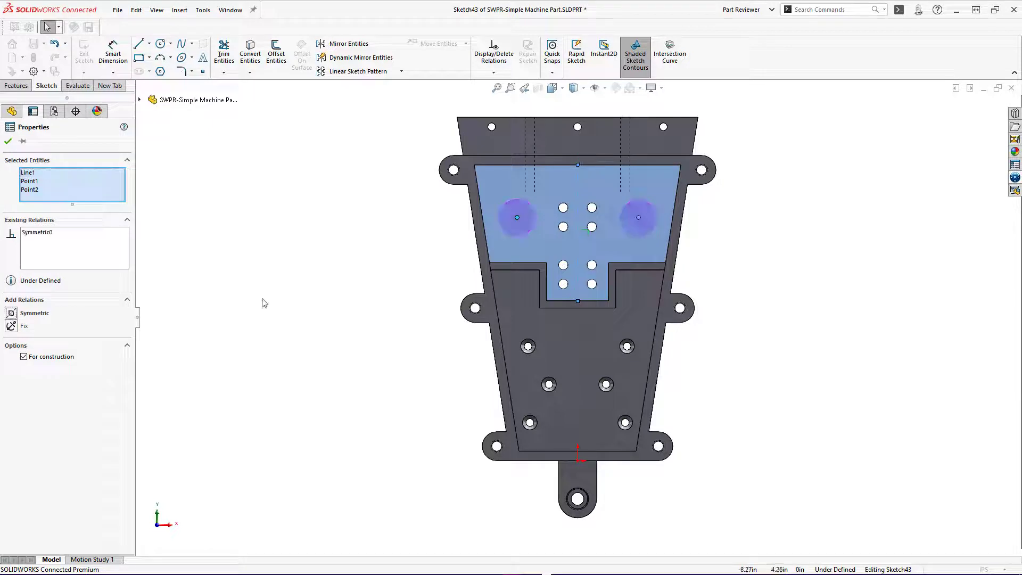
click(237, 304)
Dimension the horizontal spacing between the two 1 in hole points as 3 in
key(s)
click(301, 314)
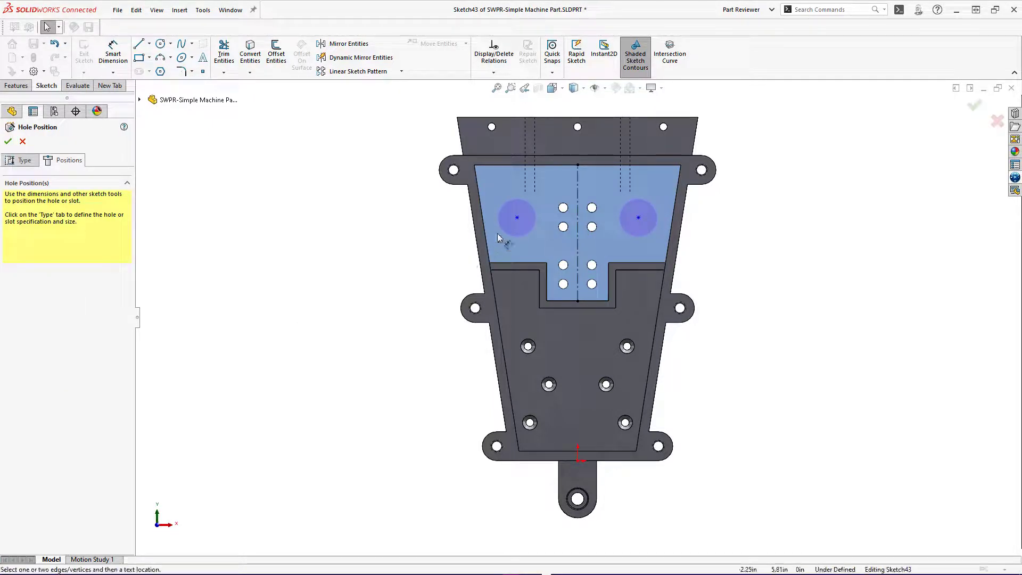
click(517, 218)
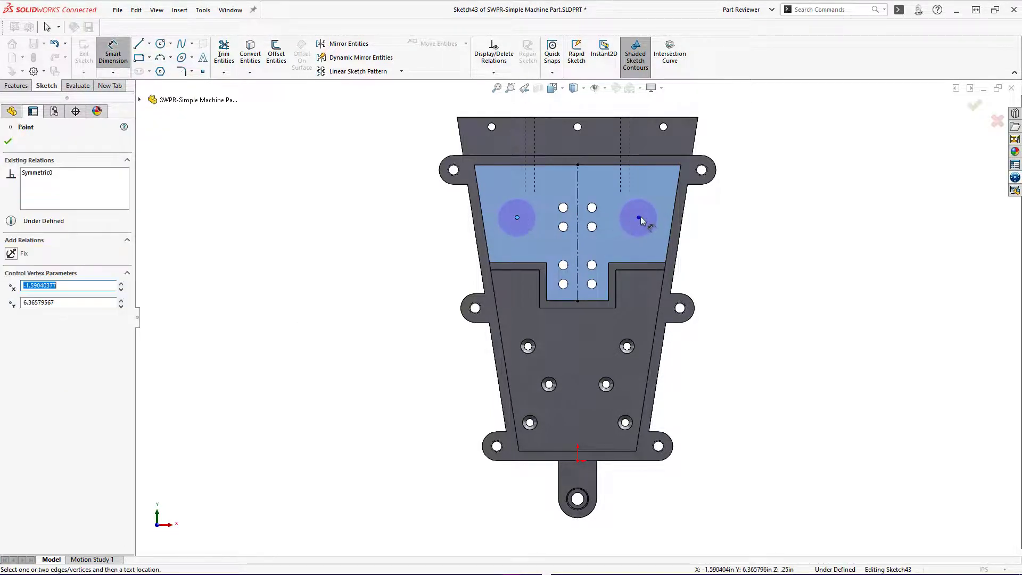
click(638, 218)
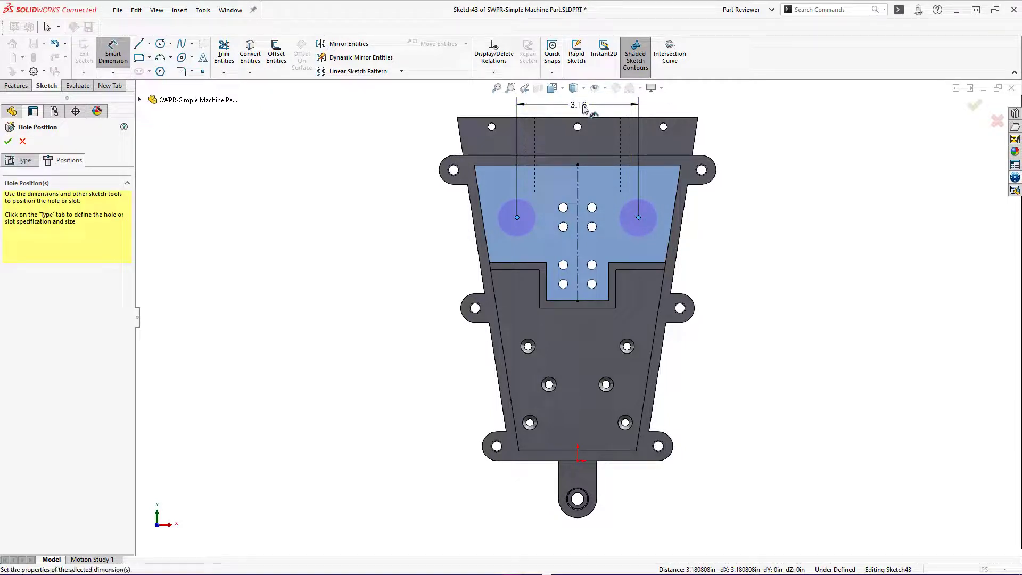
click(584, 108)
text(3)
key(Return)
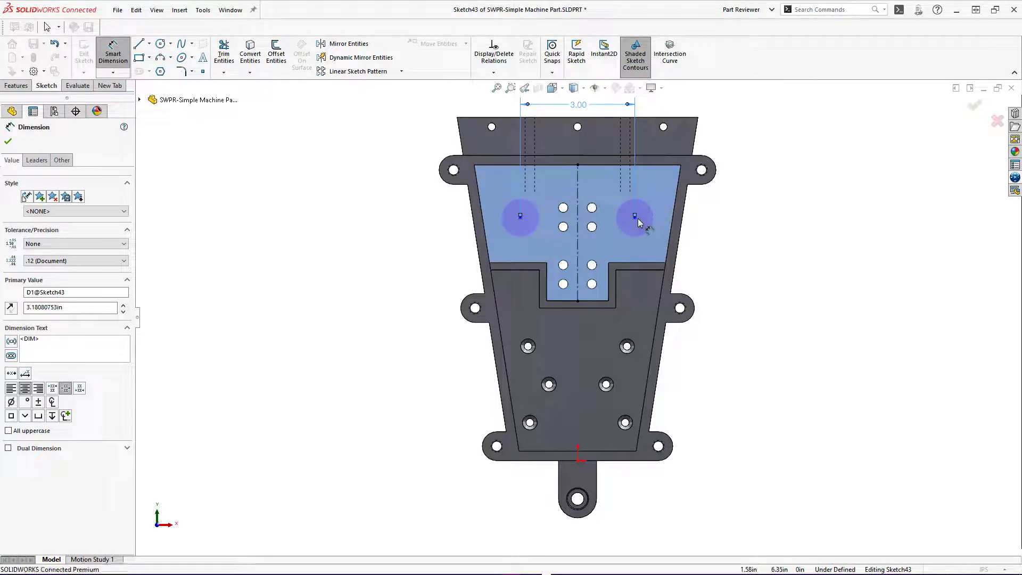
Dimension the right 1 in hole point 6 in above the part body's outer bottom edge and finish the hole feature
click(635, 217)
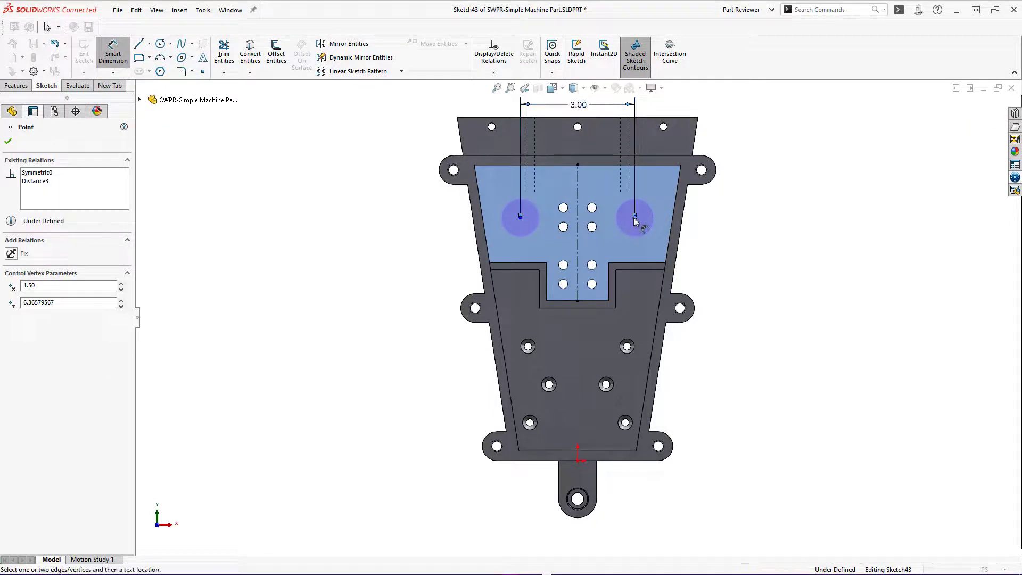
click(637, 461)
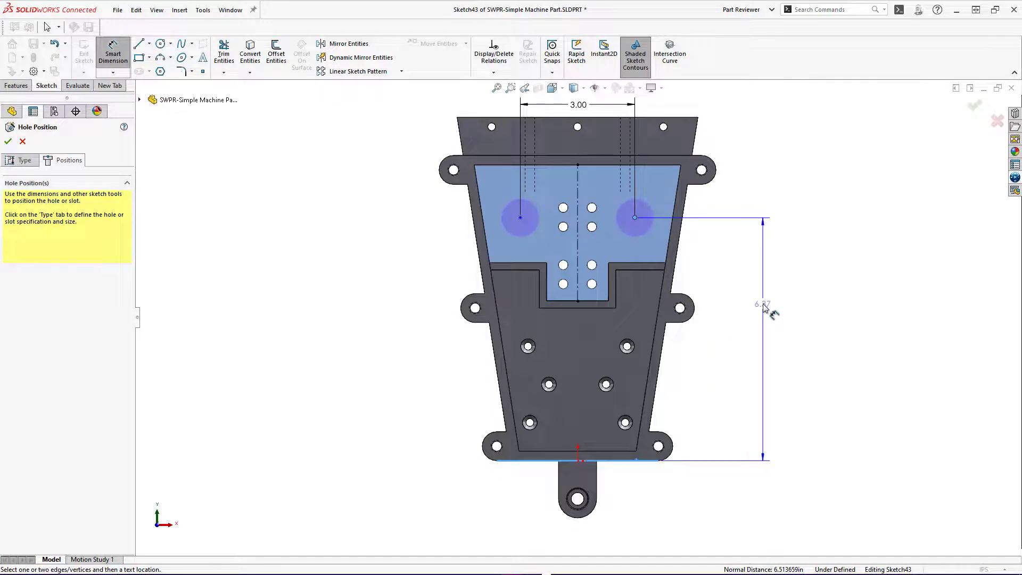
click(770, 337)
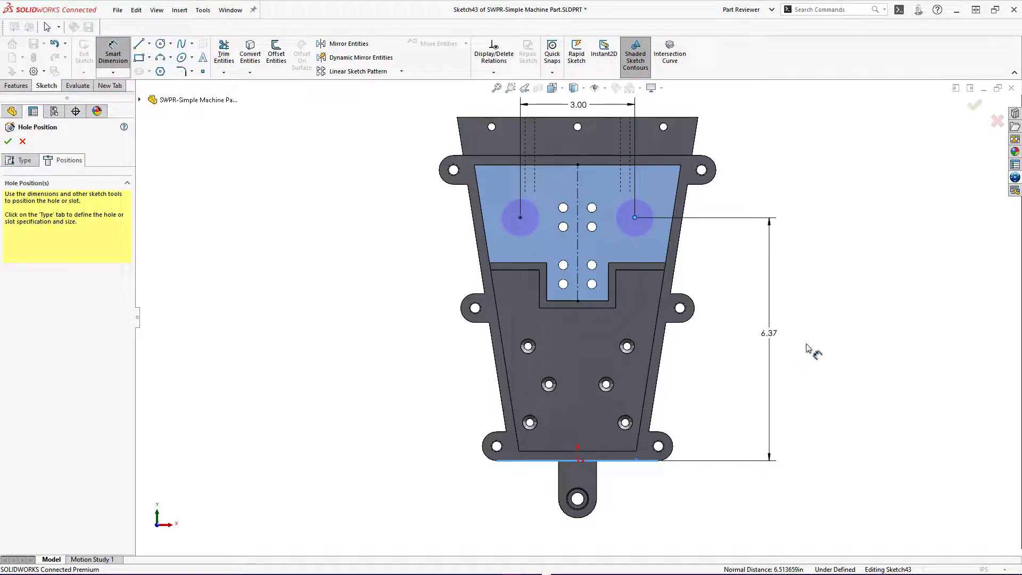
text(6)
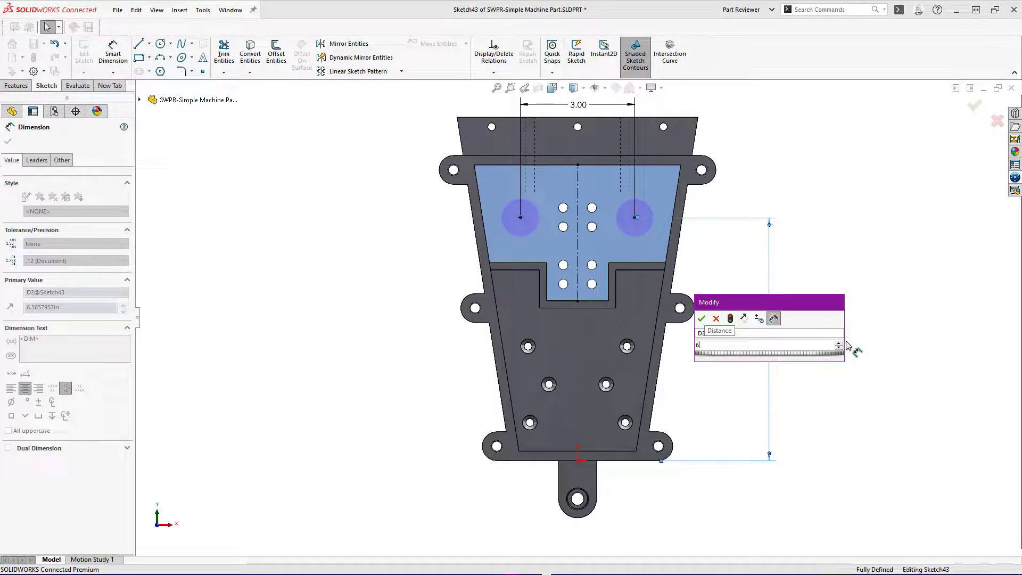
key(Return)
click(976, 107)
click(976, 107)
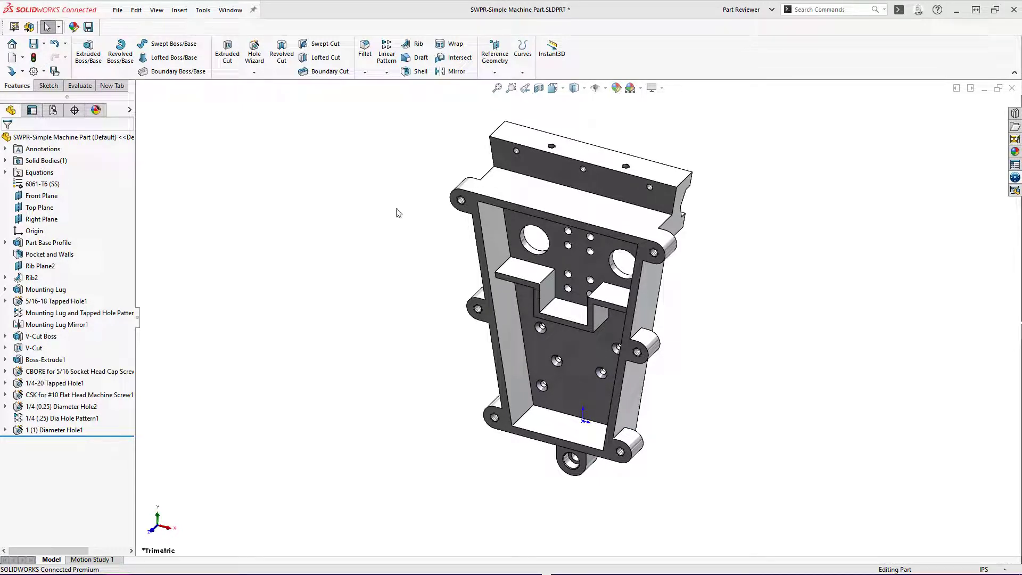
Set up a symmetric 0.25 in fillet on the corner edges around the lower and upper pockets, using the connected-loop edge selections
click(364, 53)
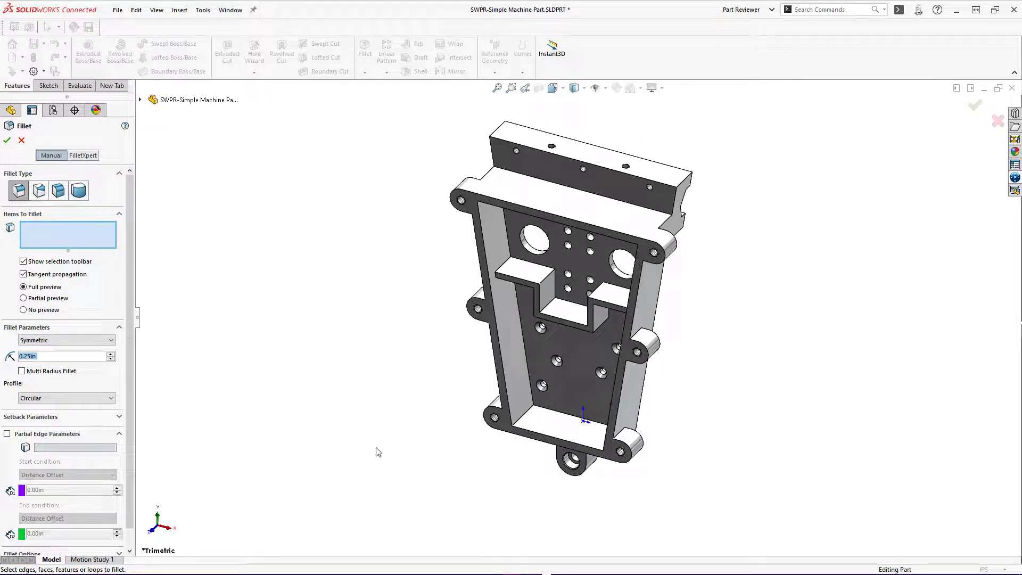
click(528, 415)
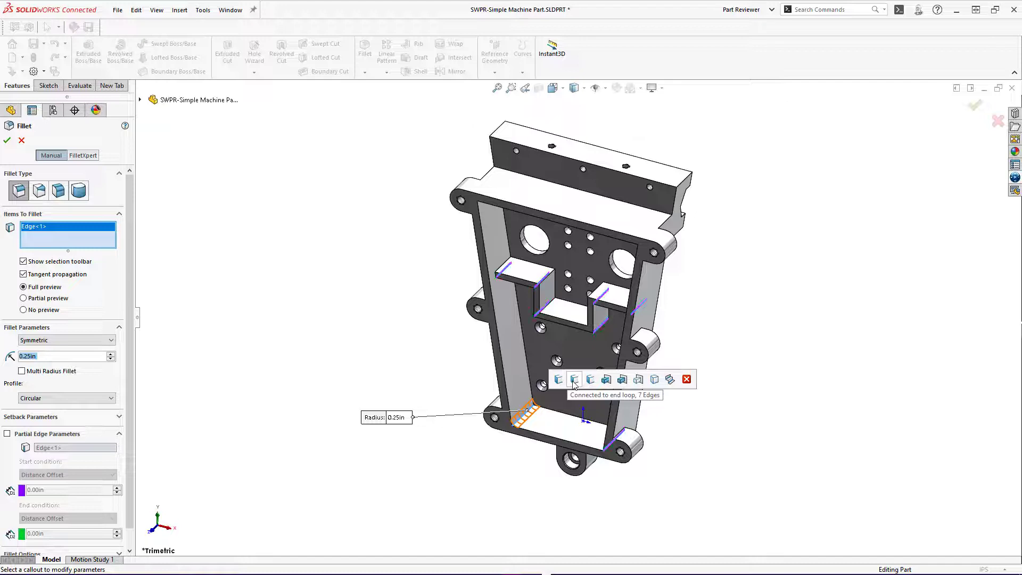
click(574, 380)
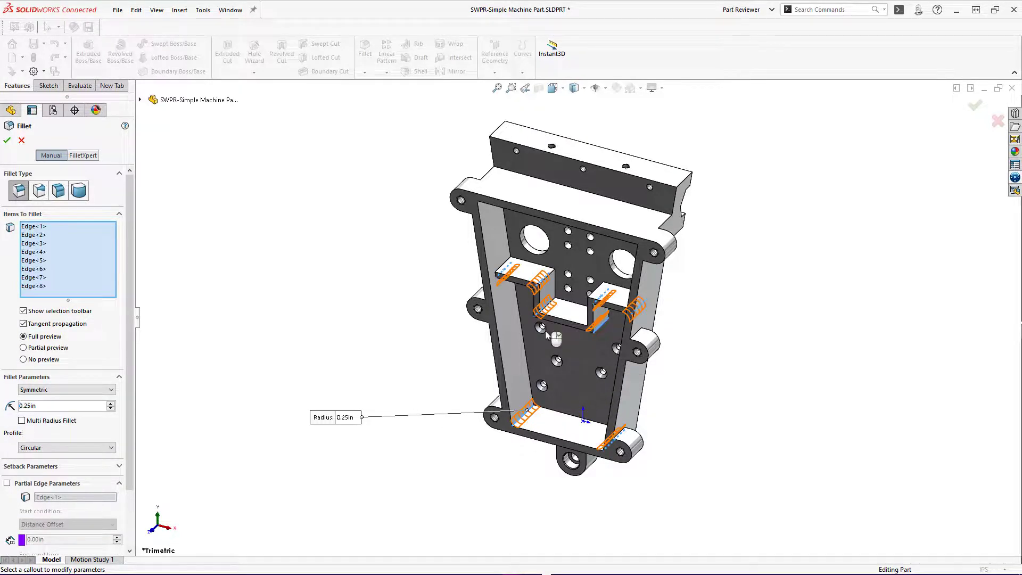
click(507, 264)
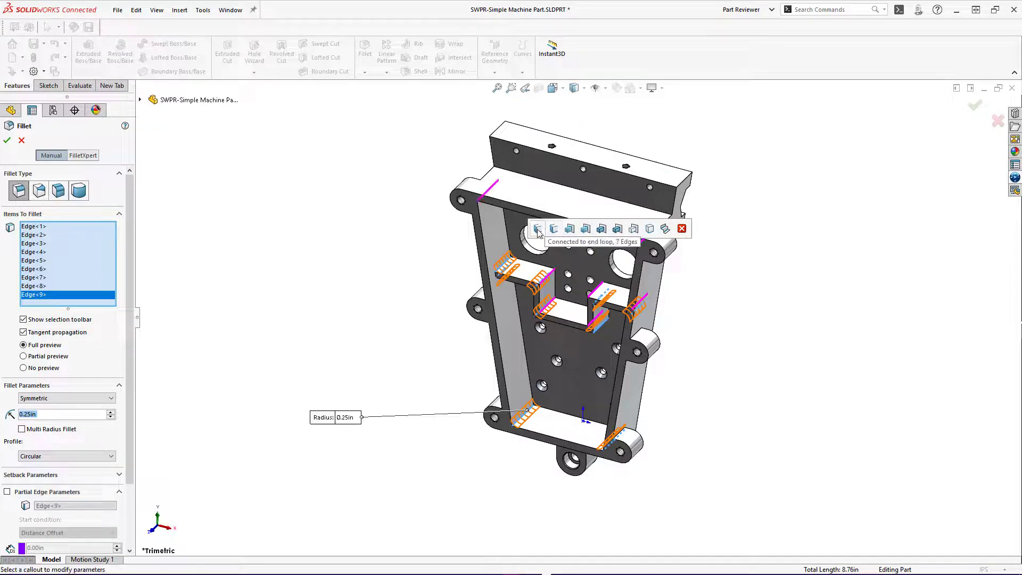
click(538, 229)
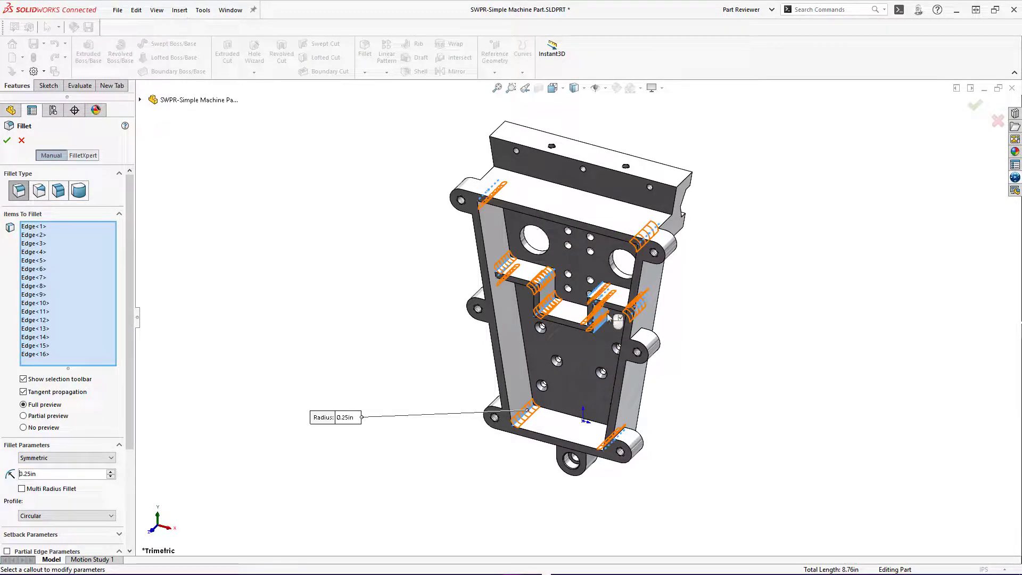
Remove the four outside-corner edges of the stepped rib's notch from the fillet selection and complete the fillet
scroll(560, 294, up, 5)
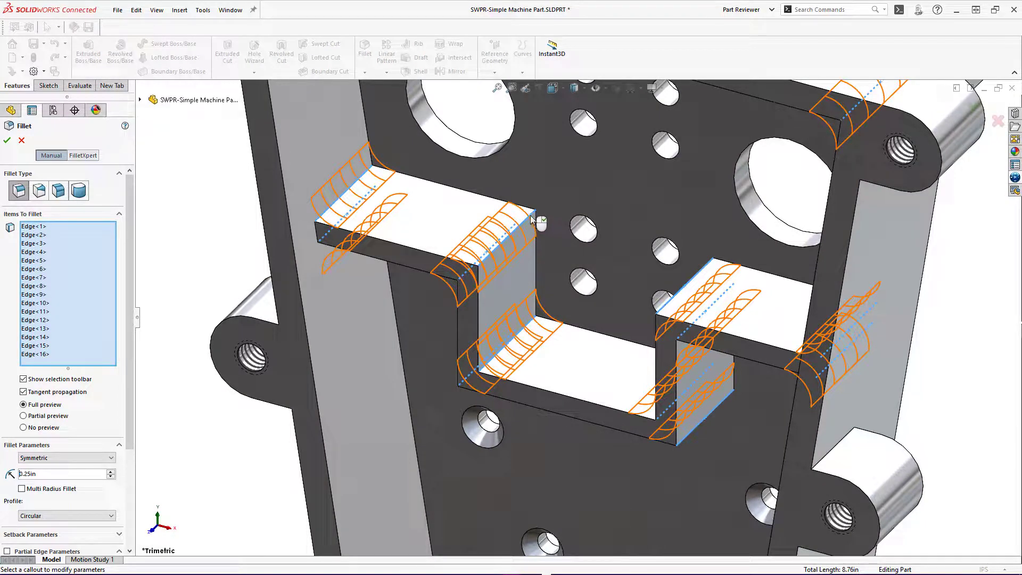
click(531, 213)
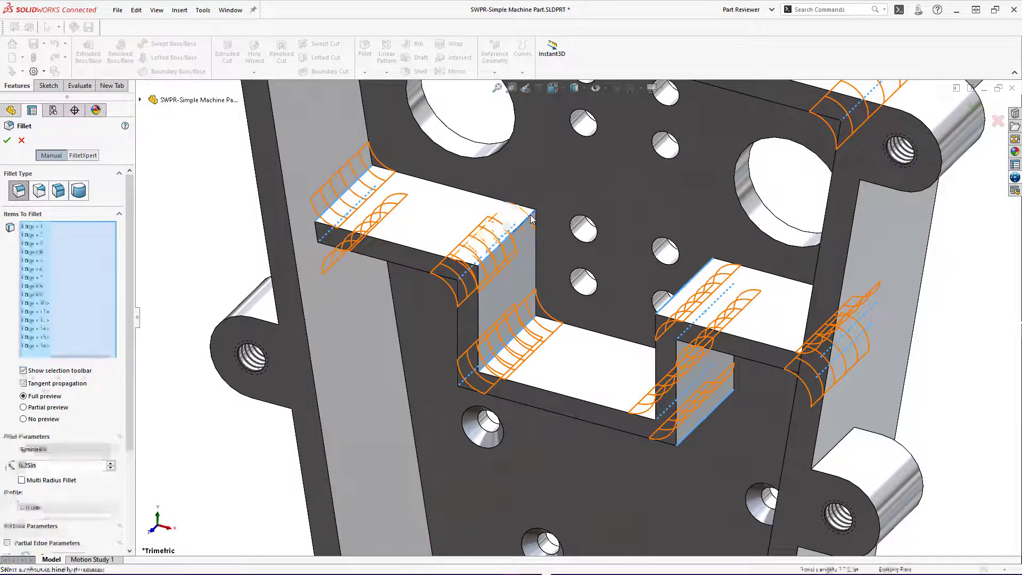
click(680, 290)
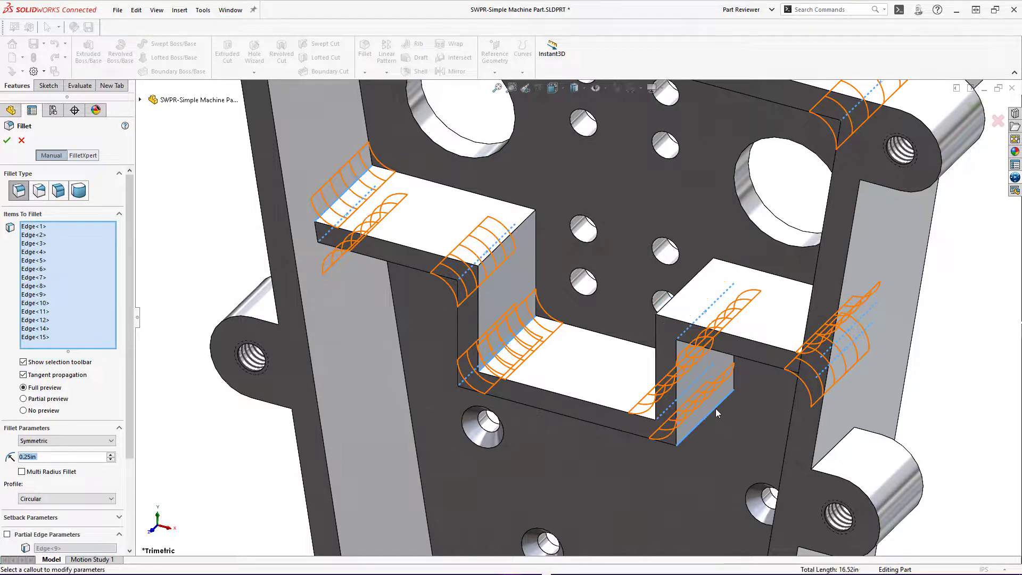
click(718, 411)
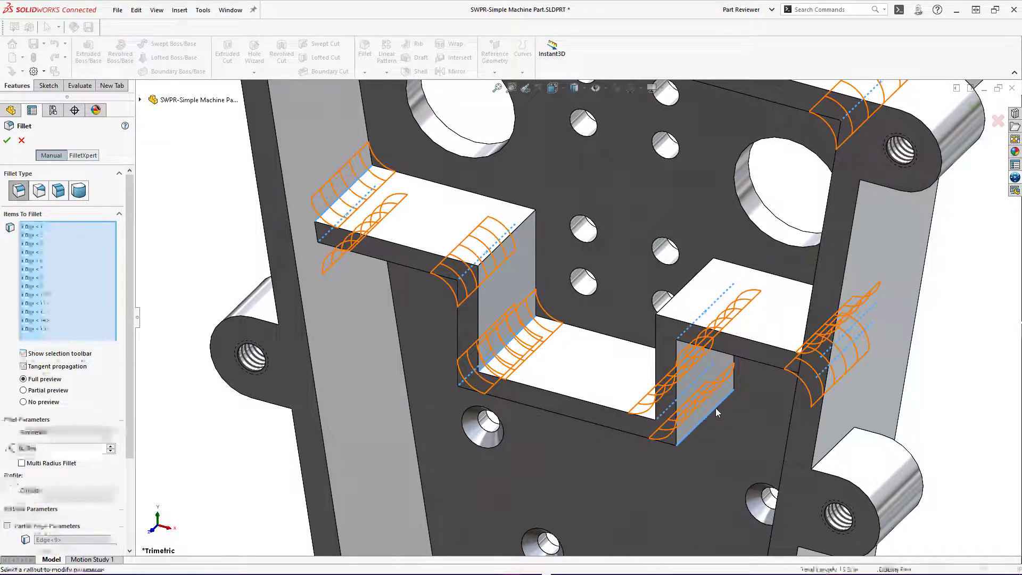
click(469, 380)
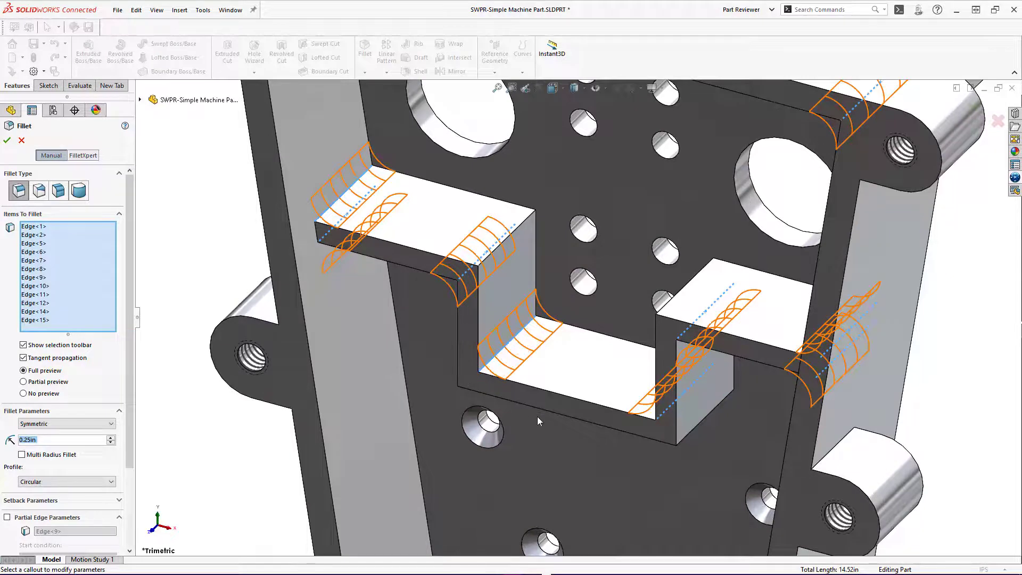
key(f)
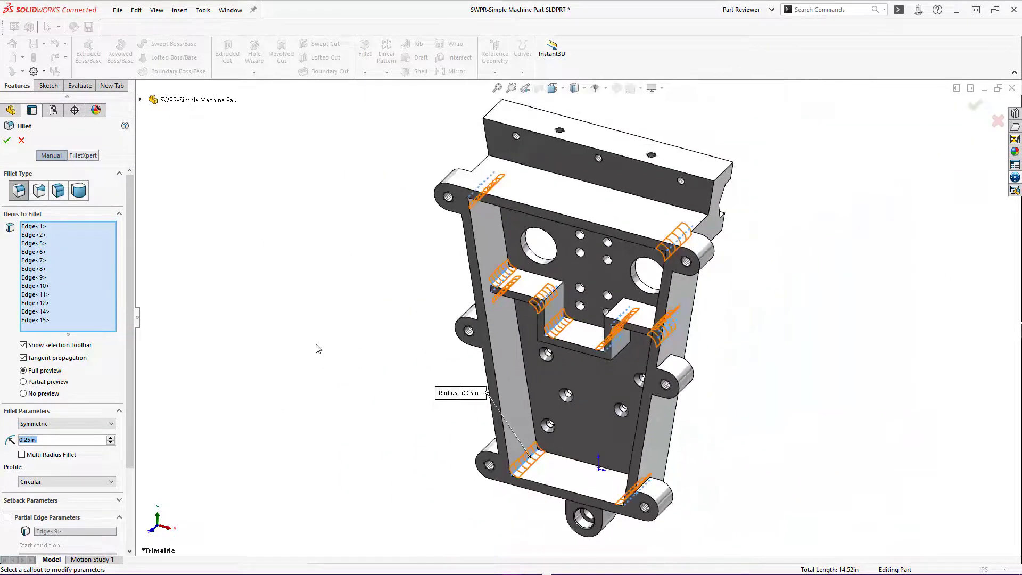
click(6, 140)
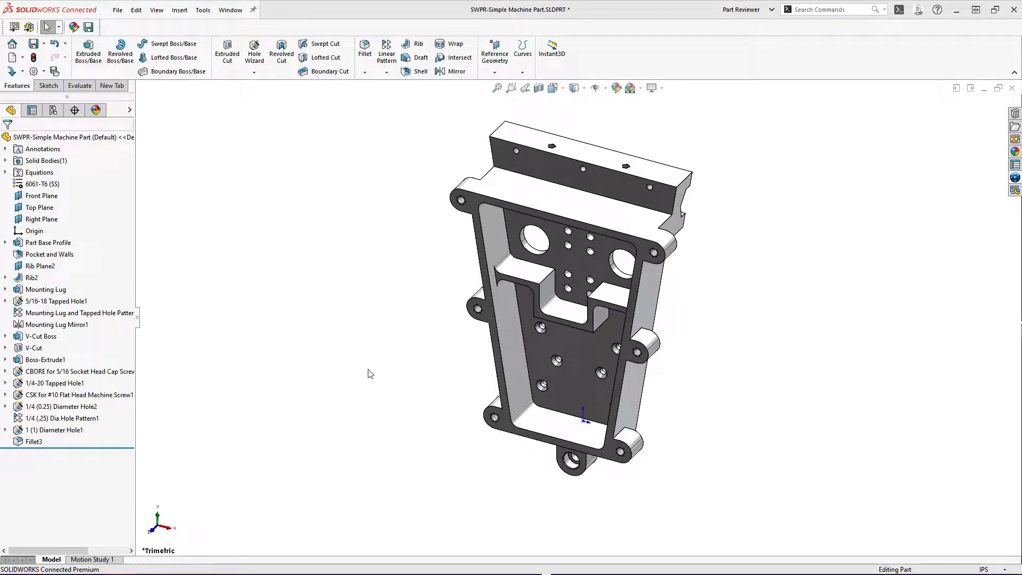
Chamfer the four outside-corner edges of the stepped rib's notch by 0.25 in at 45 degrees
click(366, 73)
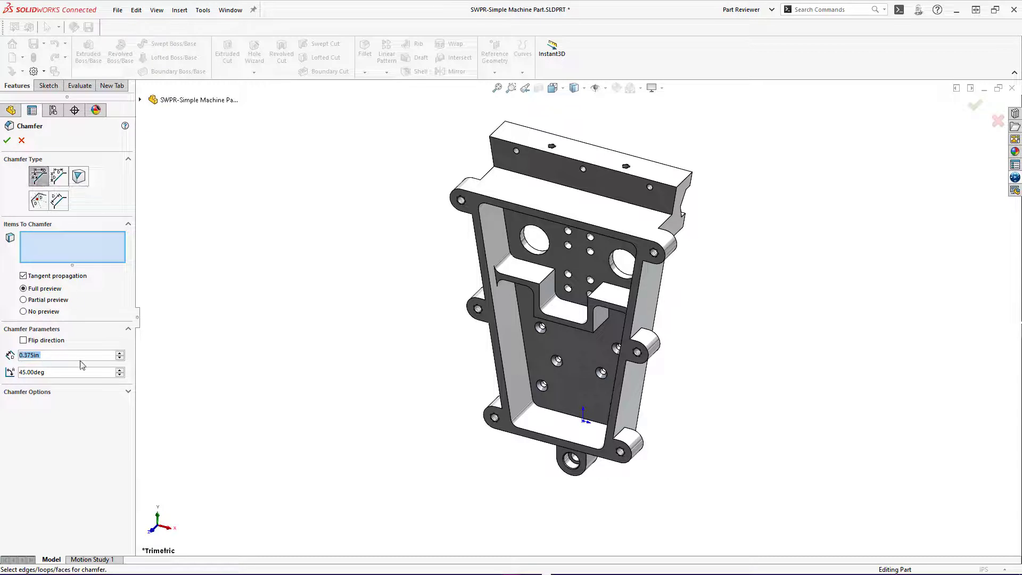
text(0.25)
key(Return)
click(551, 280)
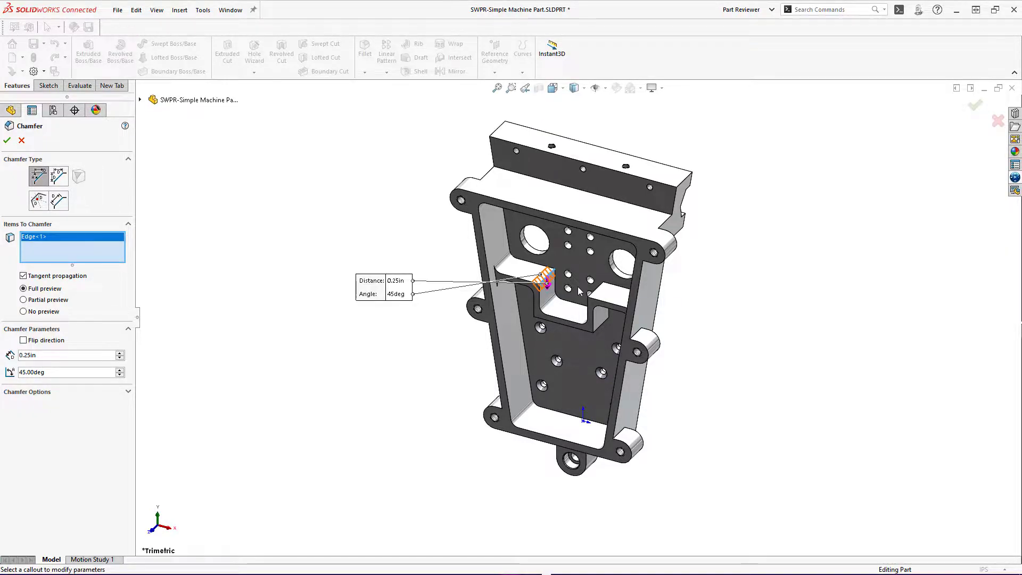
scroll(577, 286, down, 5)
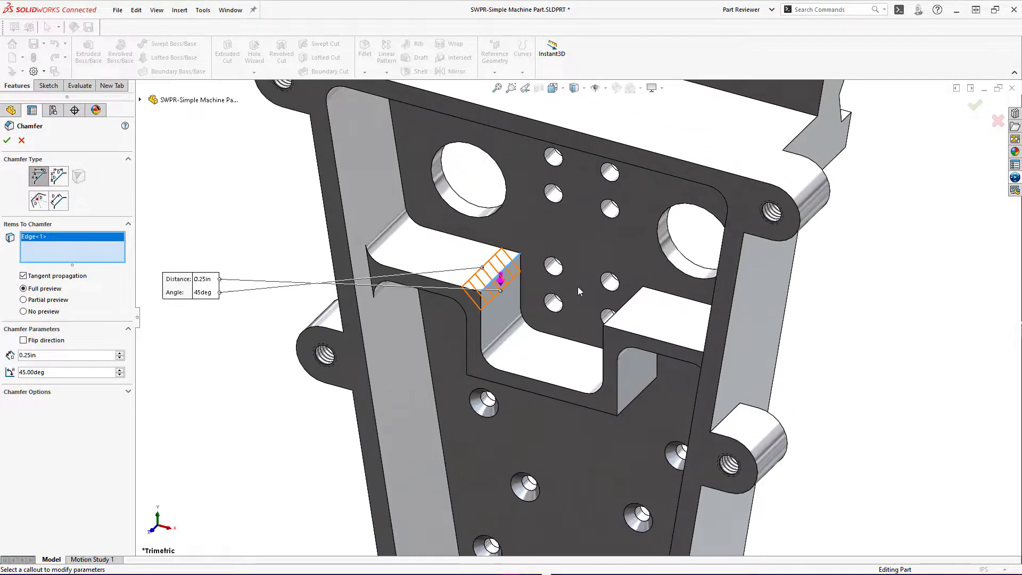
click(626, 305)
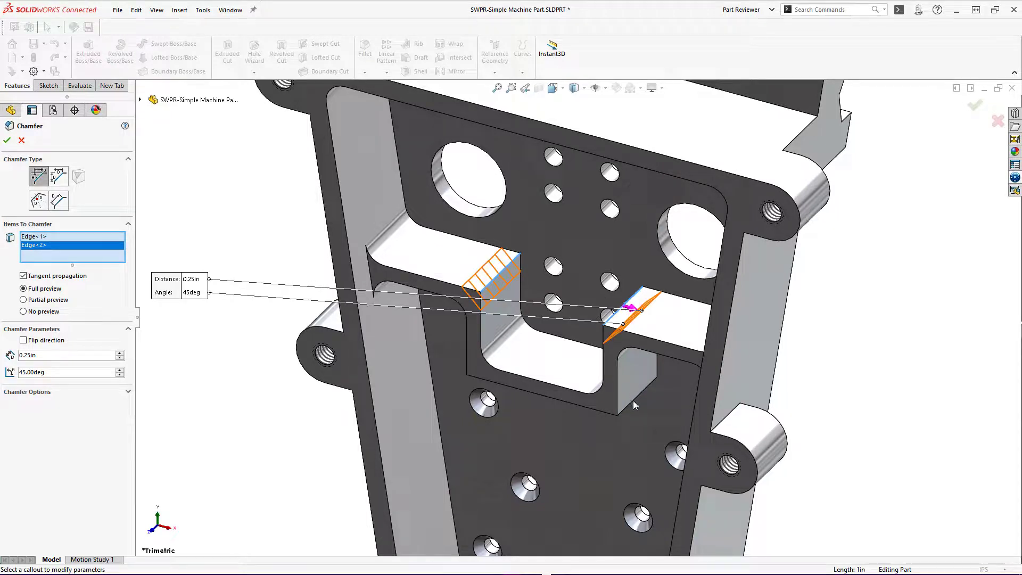
click(633, 401)
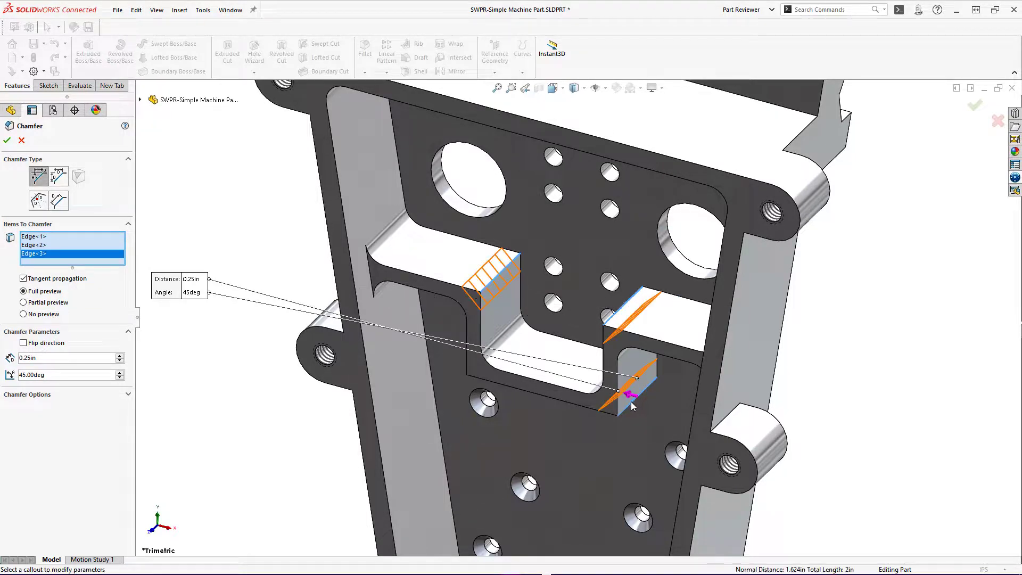
click(475, 370)
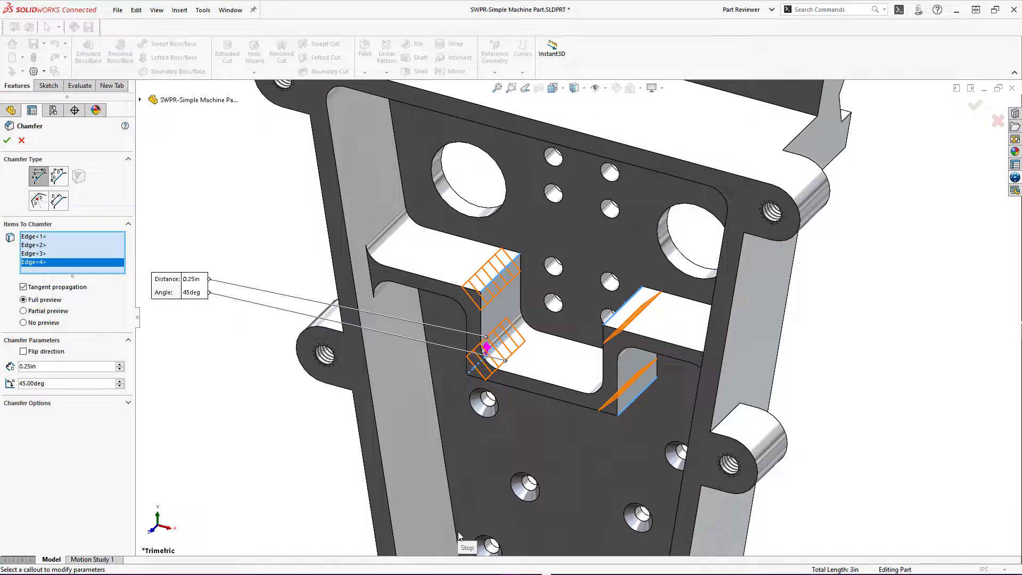
click(5, 144)
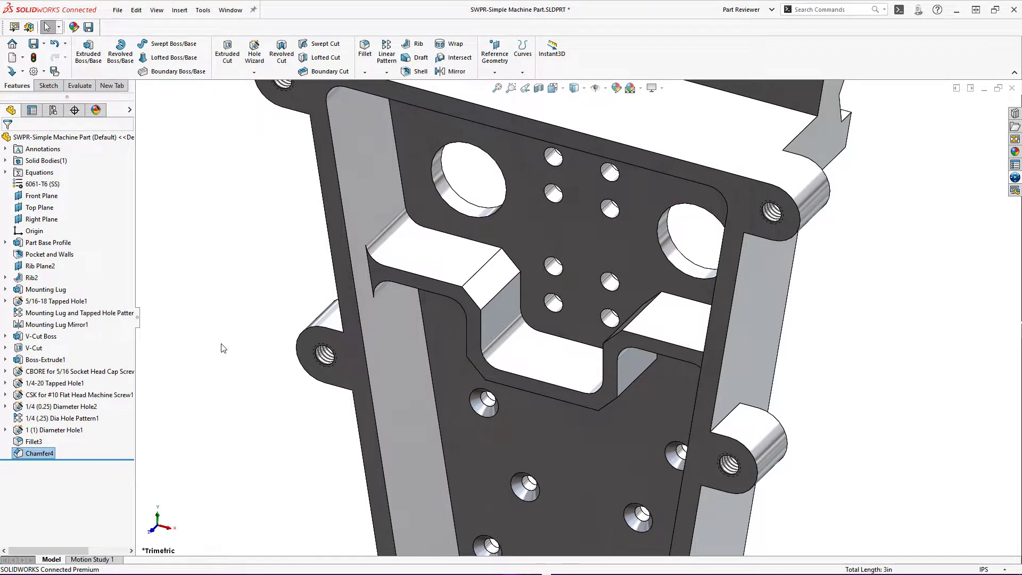
key(f)
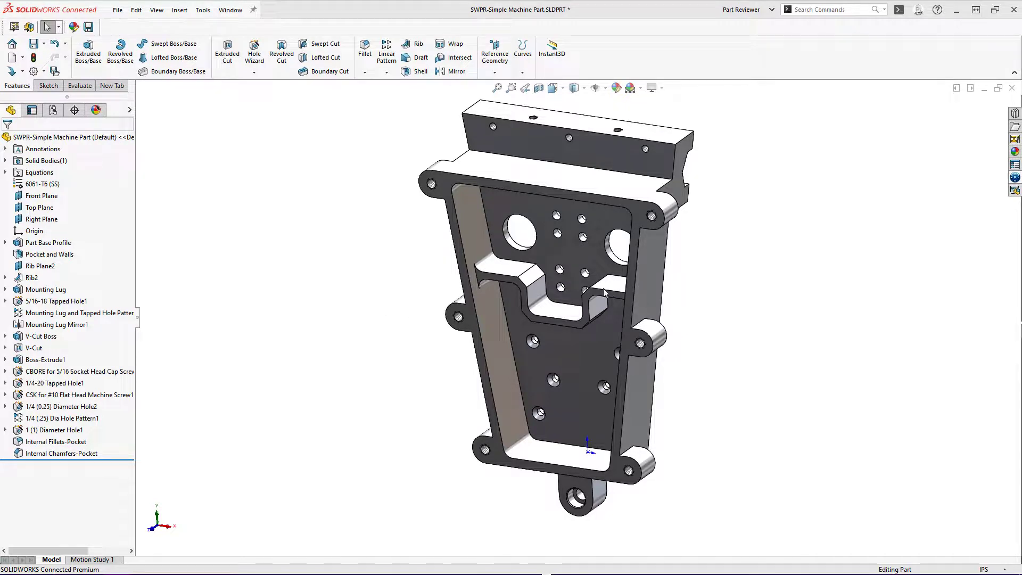
Chamfer the long inside edge where the V-cut boss meets the part's upper wall by 0.375 in at 45 degrees
click(365, 72)
click(384, 98)
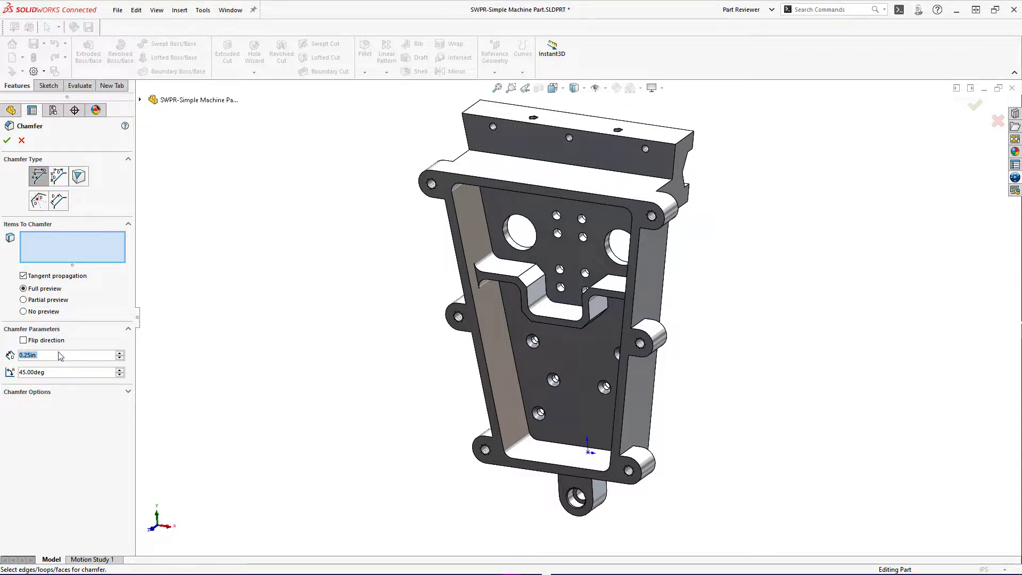
text(.375)
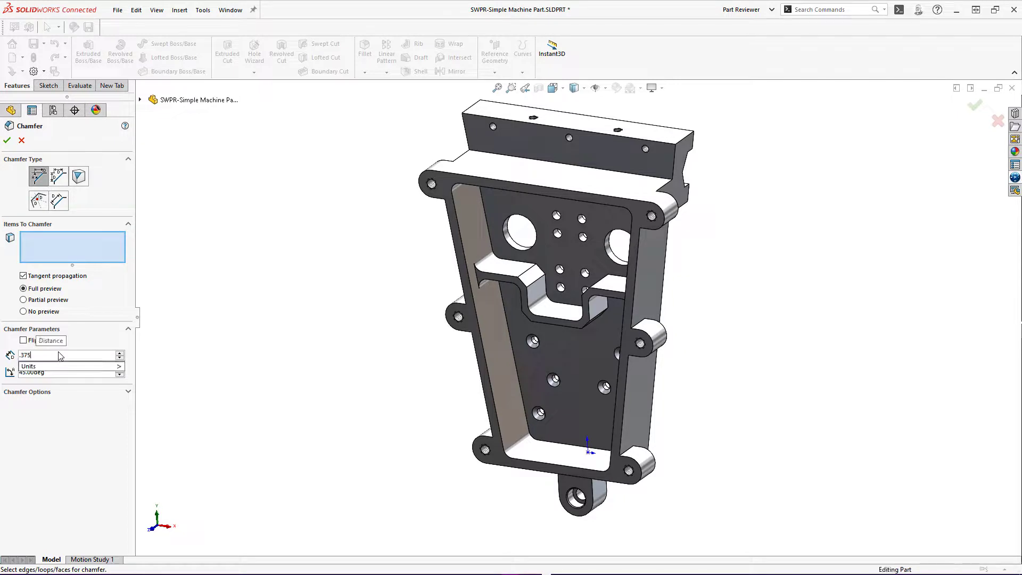
click(555, 165)
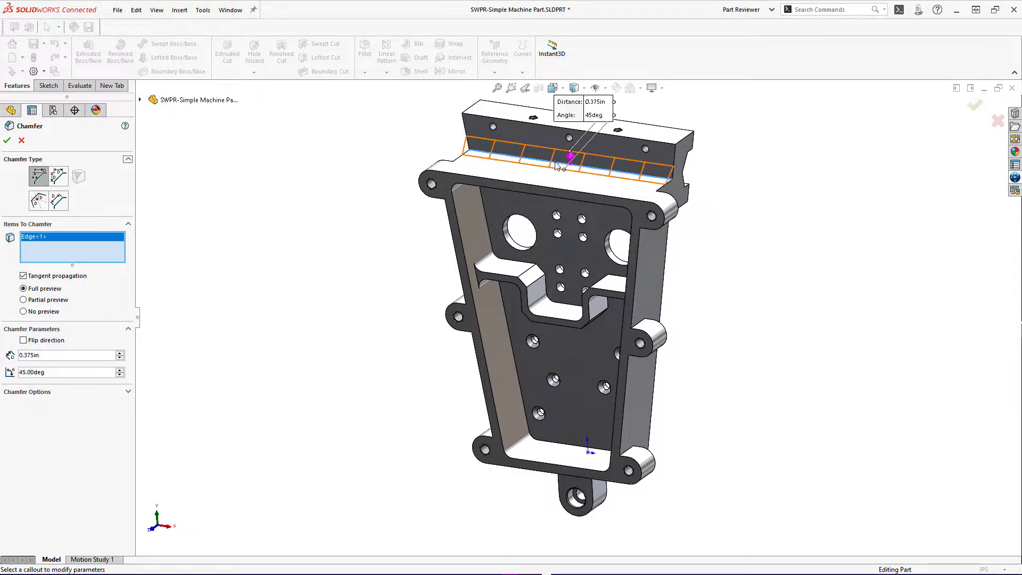
click(974, 106)
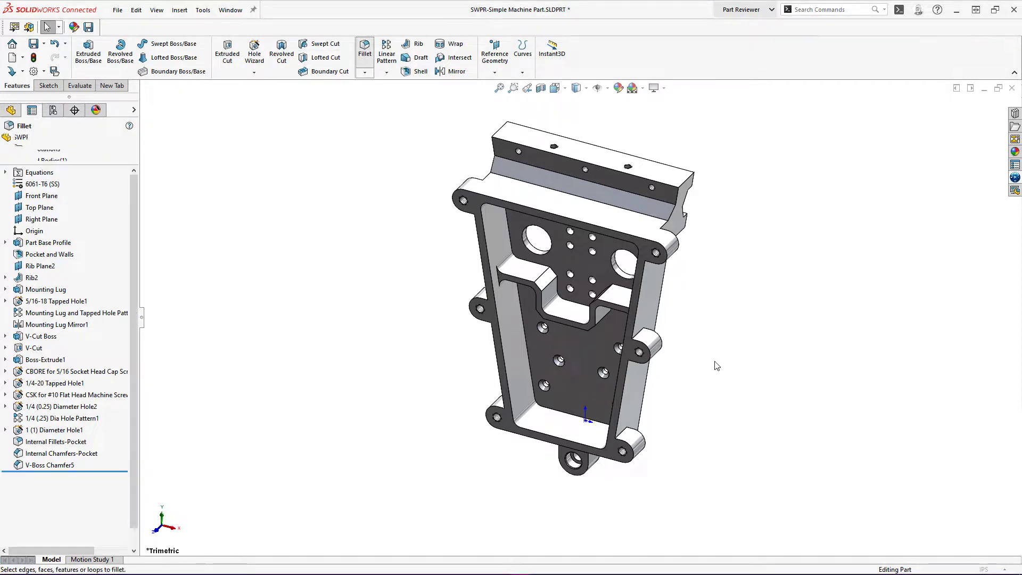
Apply a symmetric 0.25 in fillet to the edges joining the mounting lugs to the outer side walls, using the connected-to-end-loop selection
click(642, 336)
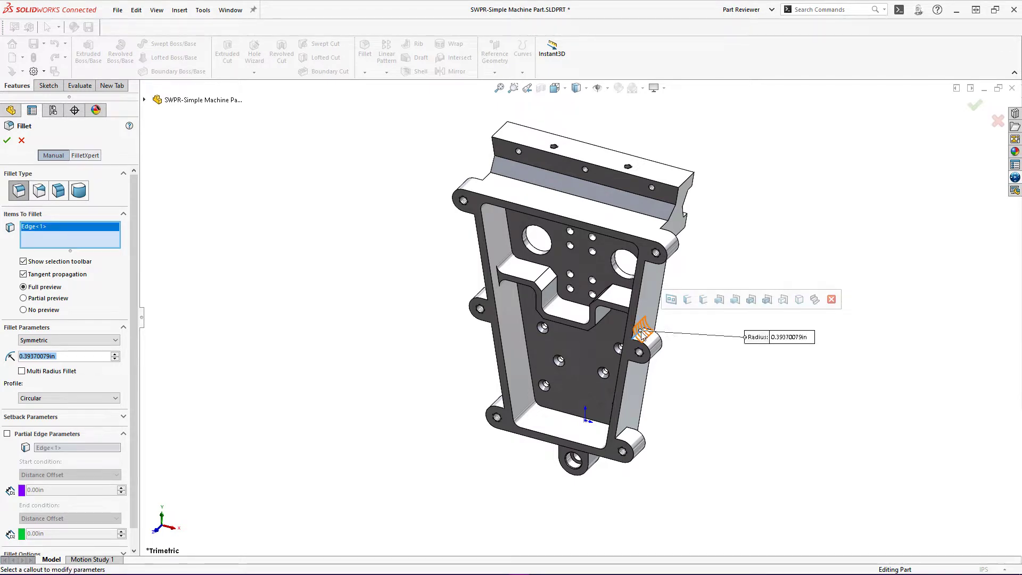
click(703, 301)
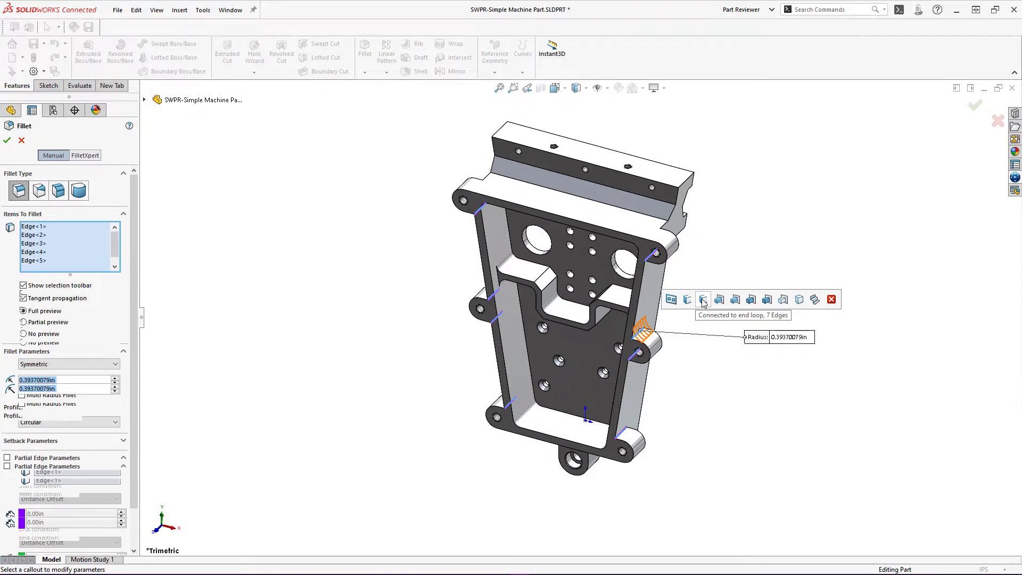
double_click(61, 406)
text(.25)
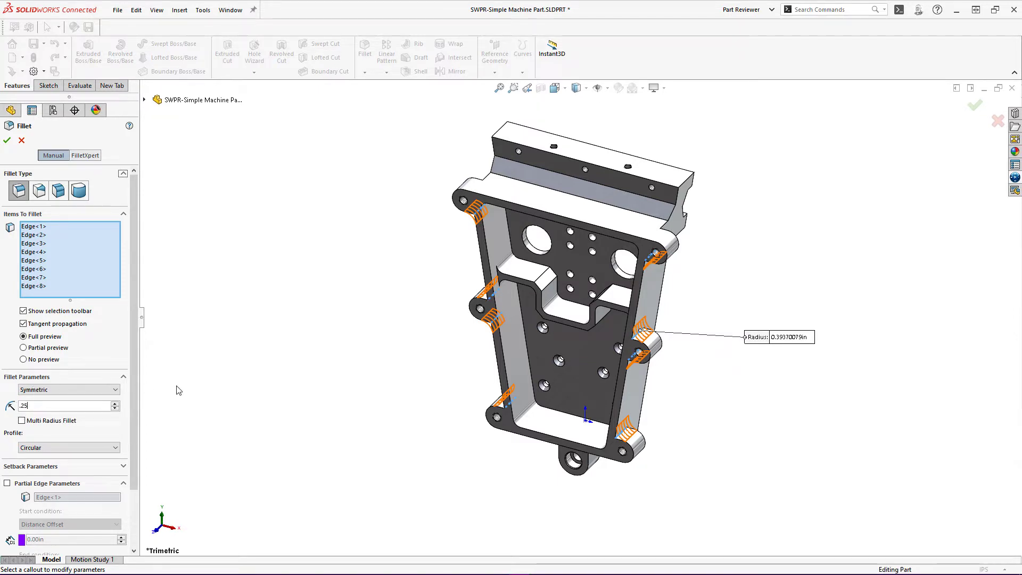
key(Return)
click(7, 140)
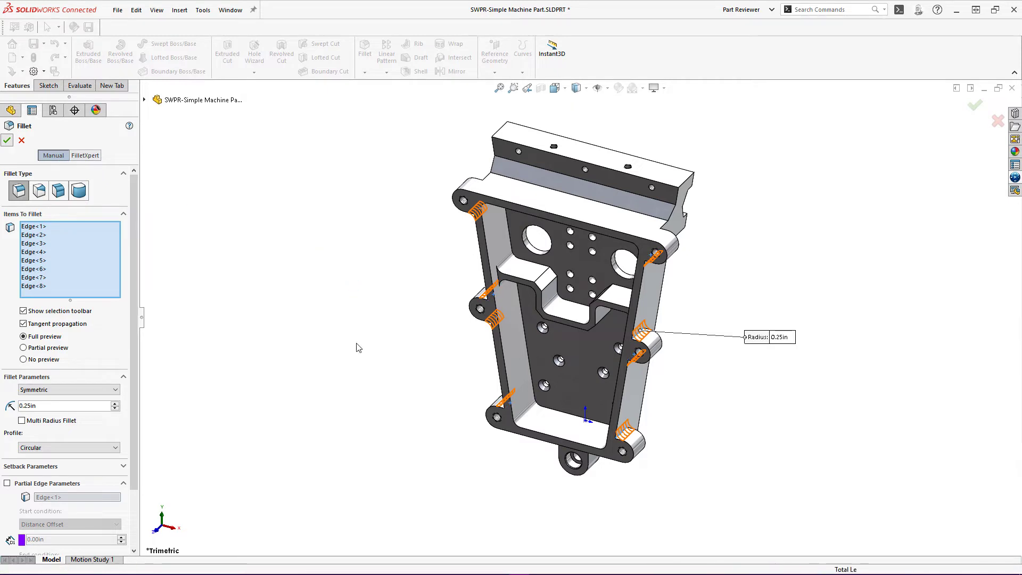